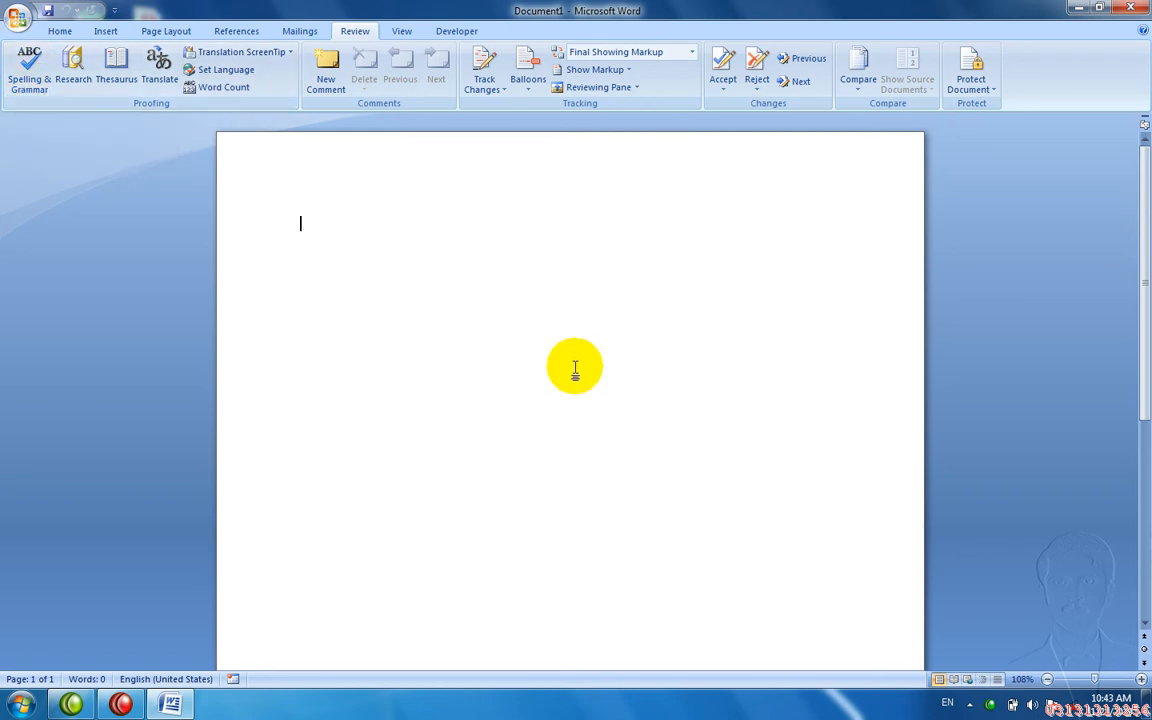
# - Generate three paragraphs (185 words) of sample text with =rand() on the blank page
pyautogui.write('=rand()')
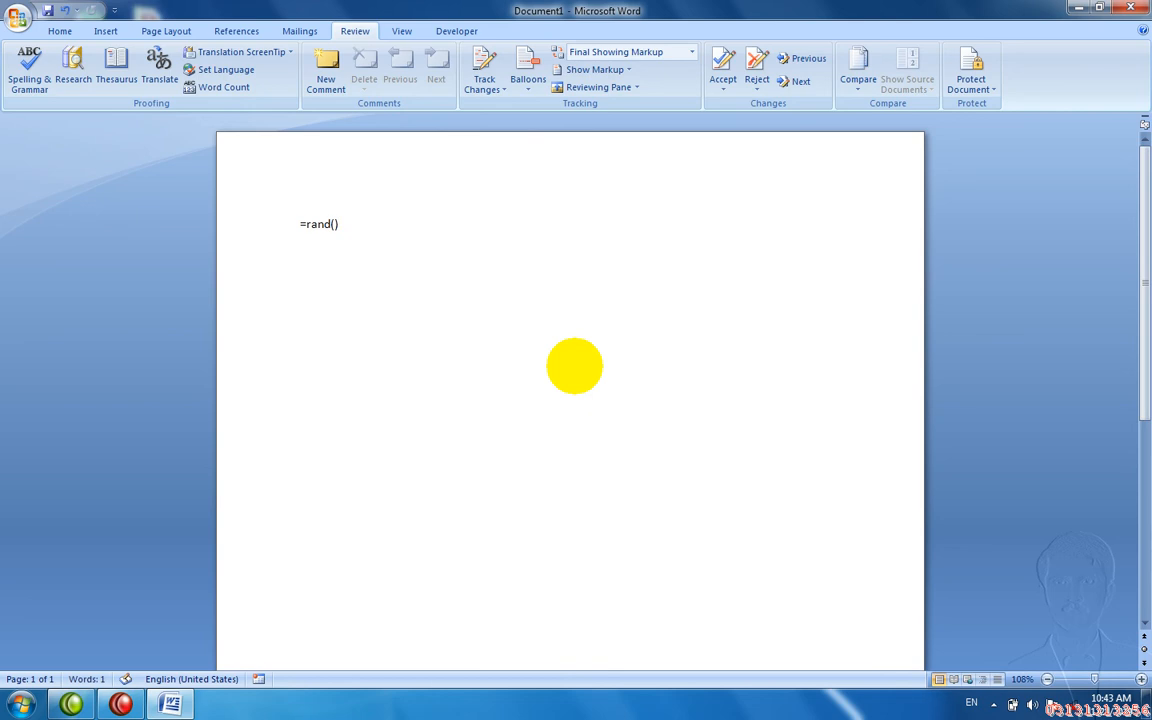
pyautogui.press('Return')
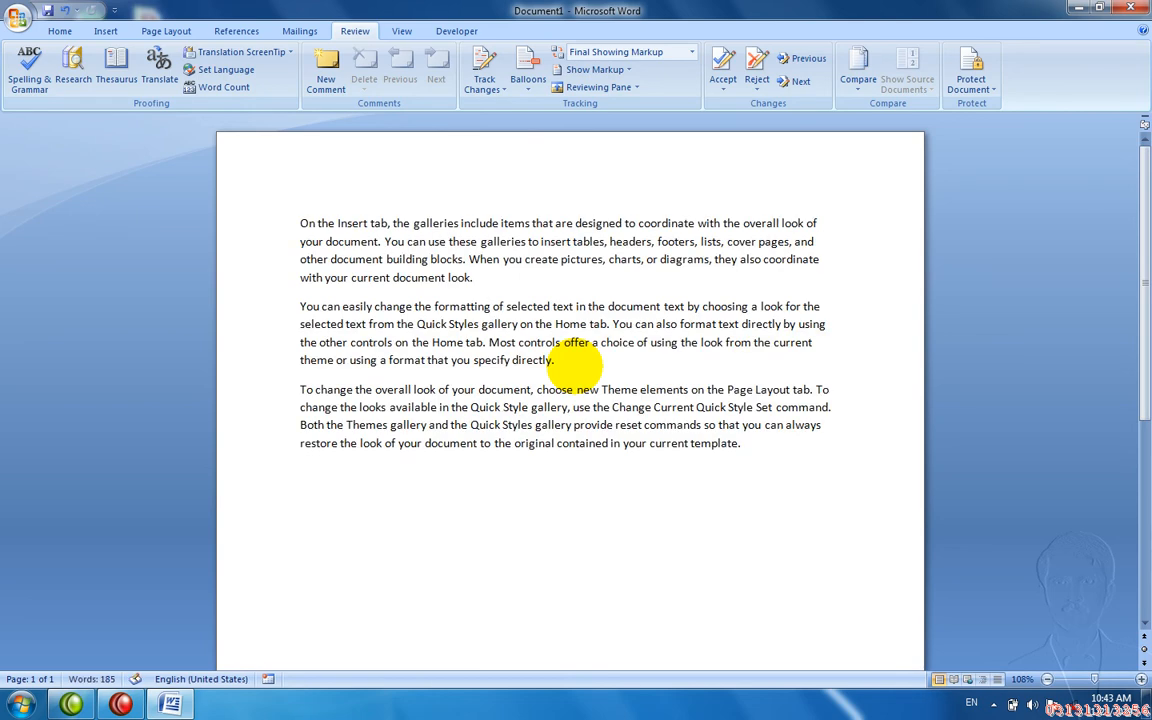
# - Run Spelling & Grammar over the sample text and accept the completion message
pyautogui.press('F7')
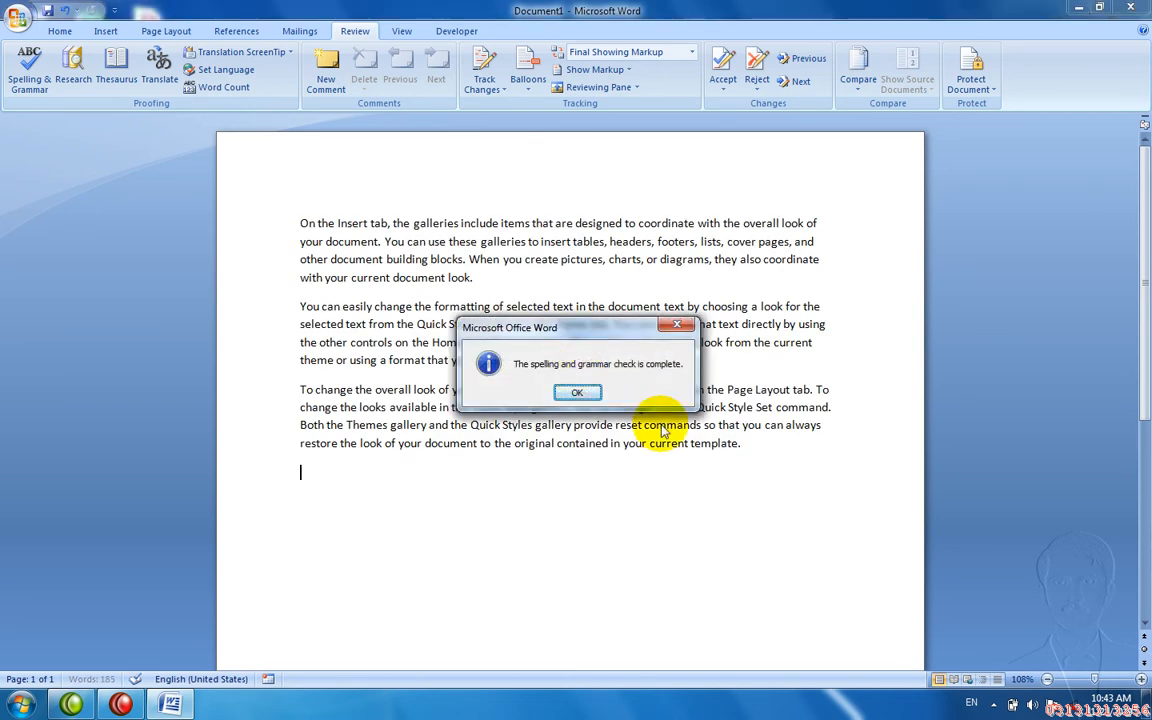
pyautogui.press('Return')
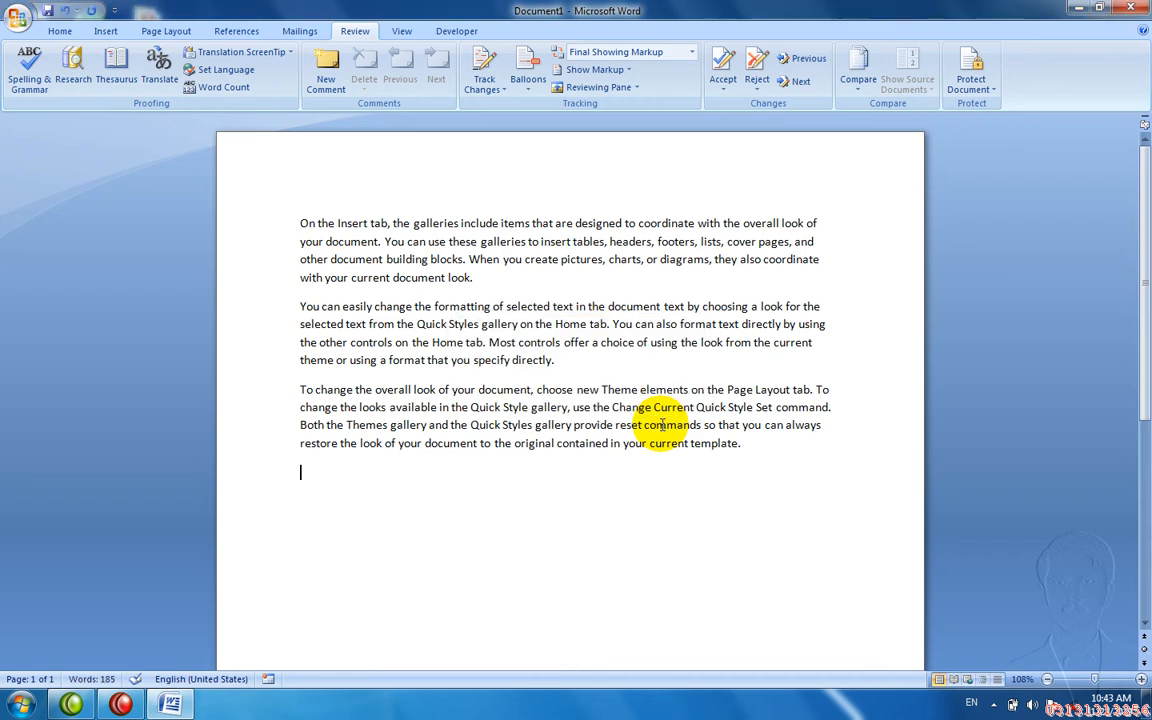
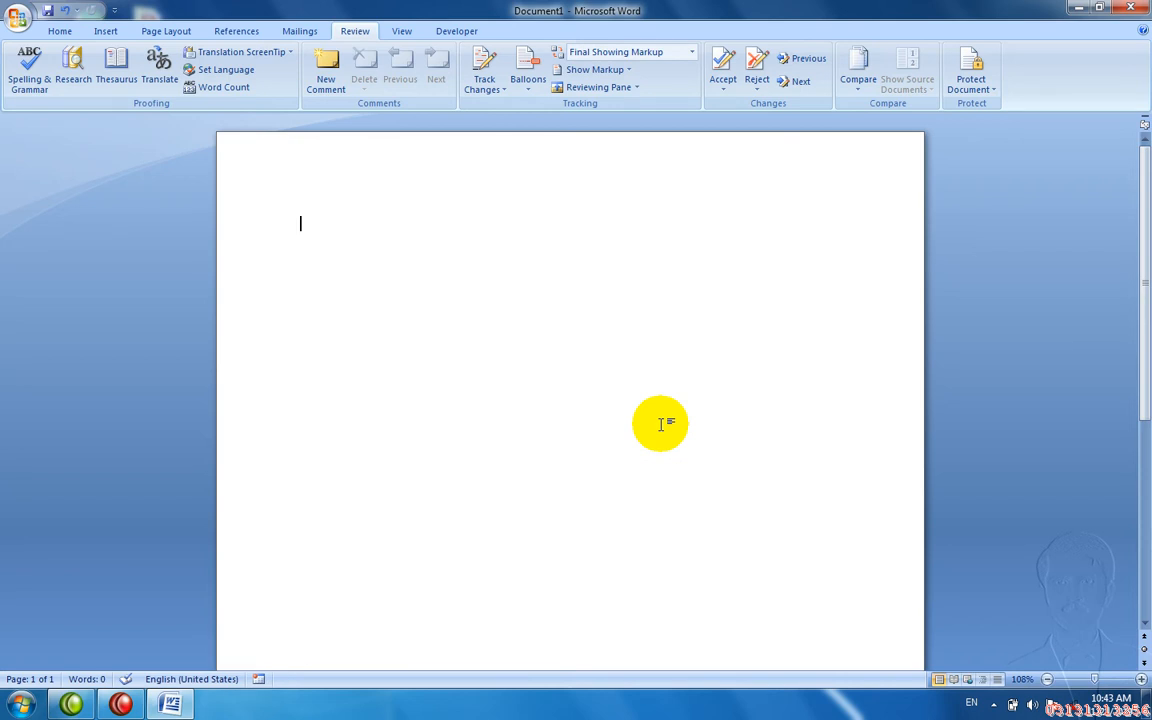
# - Type the error-filled sentence 'He go to shool.' on the first line and start a new line
pyautogui.write('He')
pyautogui.write('go to school/')
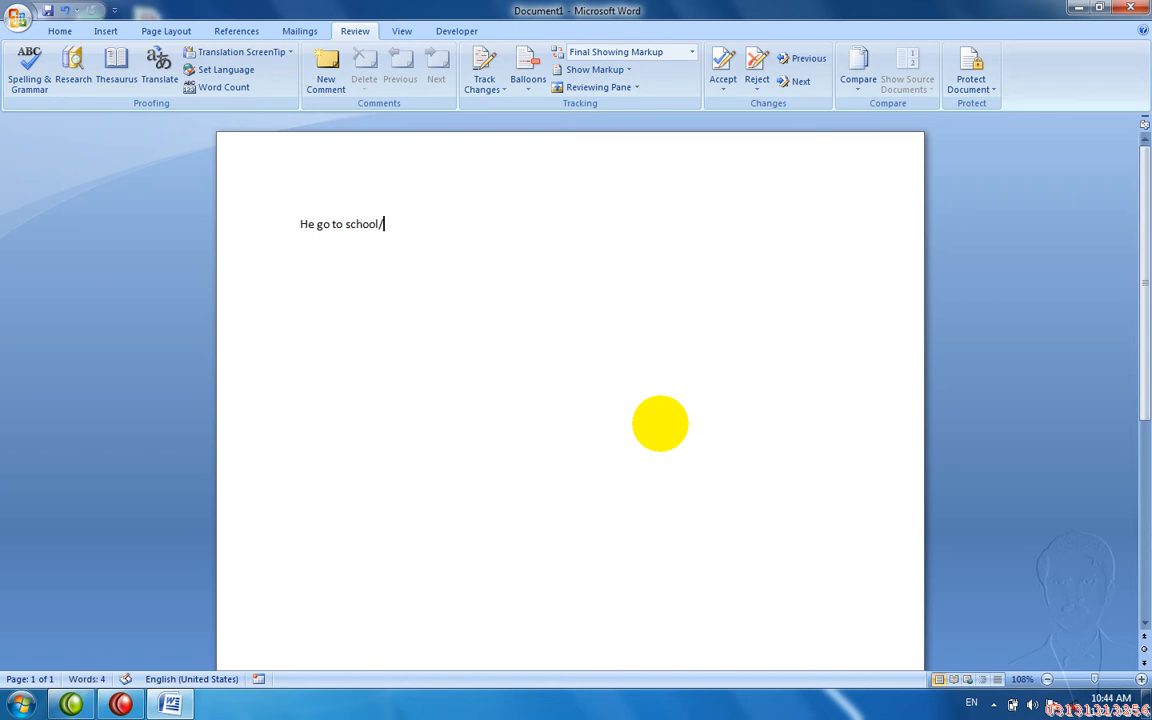
pyautogui.press('BackSpace')
pyautogui.press('BackSpace')
pyautogui.press('BackSpace')
pyautogui.press('BackSpace')
pyautogui.press('BackSpace')
pyautogui.write('hool.')
pyautogui.press('Return')
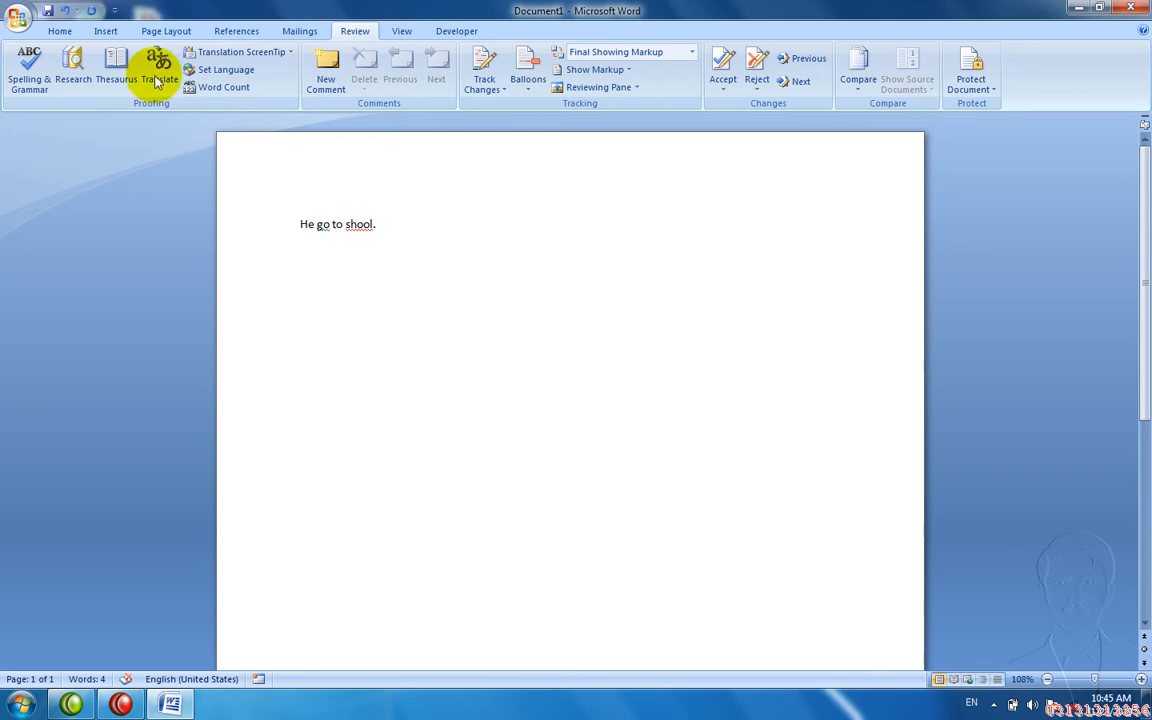
pyautogui.click(30, 62)
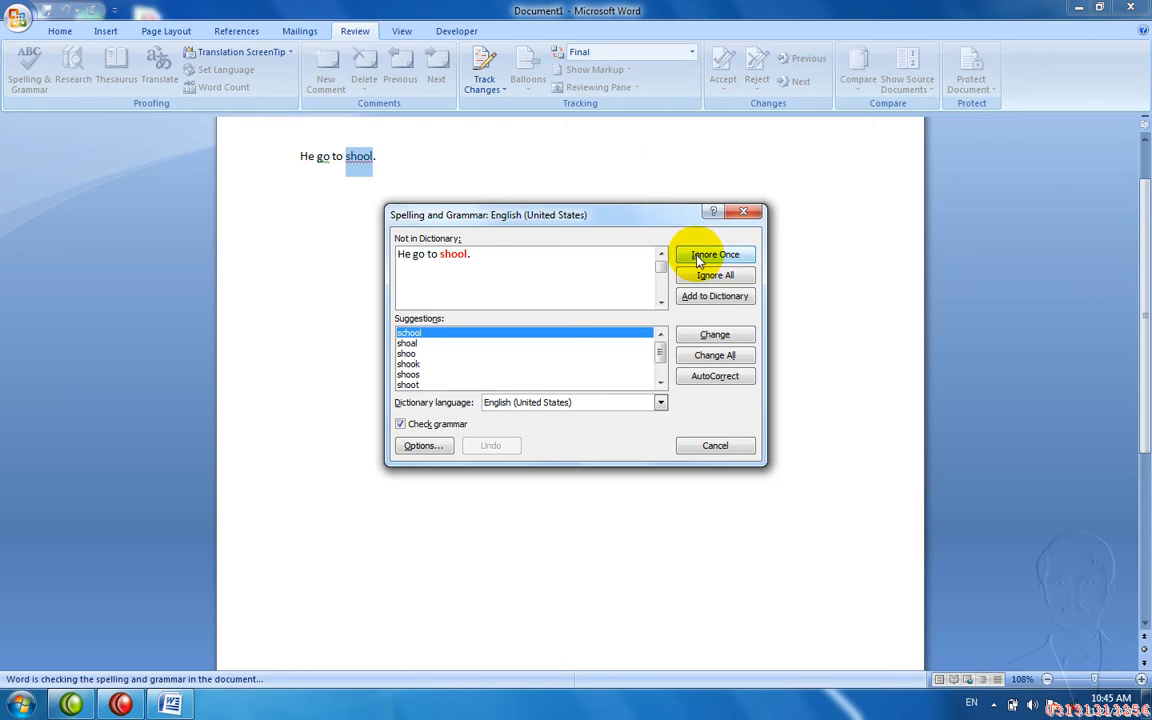
pyautogui.click(687, 340)
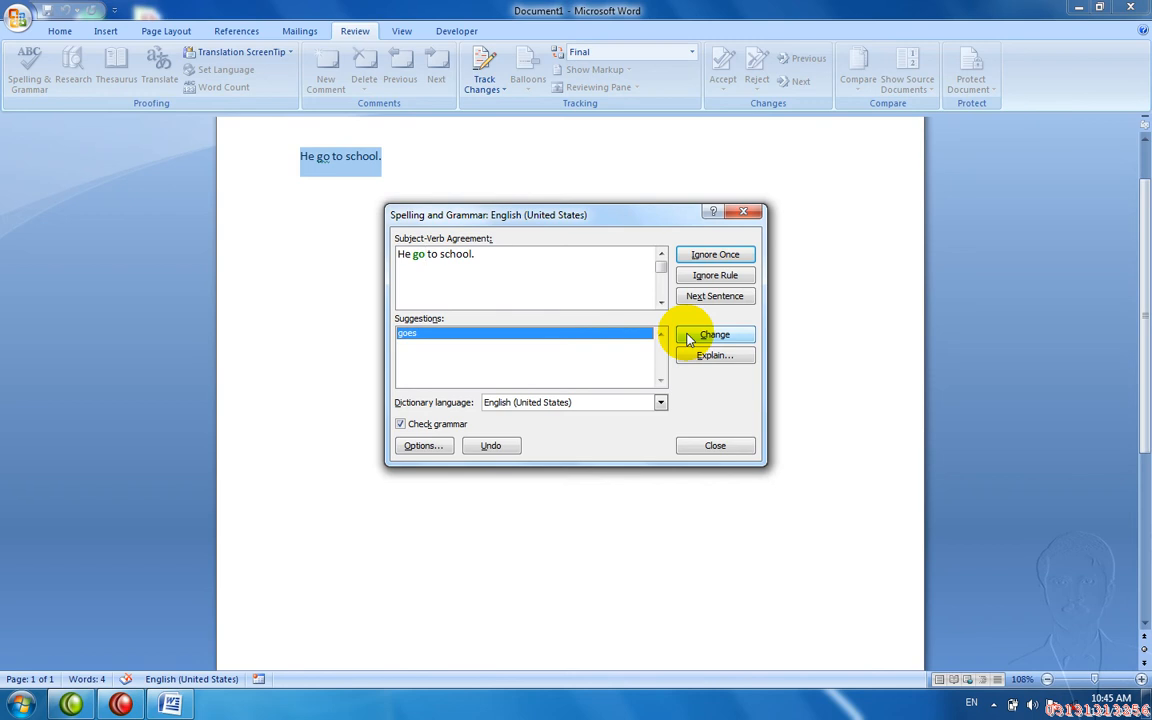
pyautogui.click(687, 340)
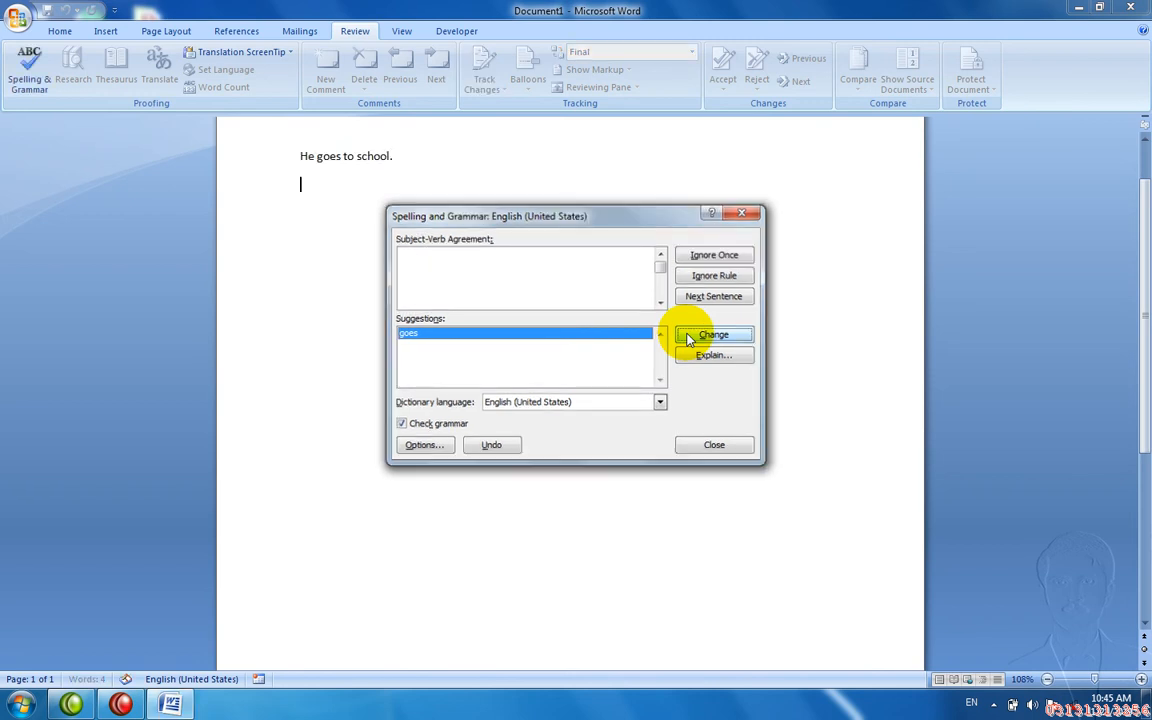
pyautogui.click(686, 335)
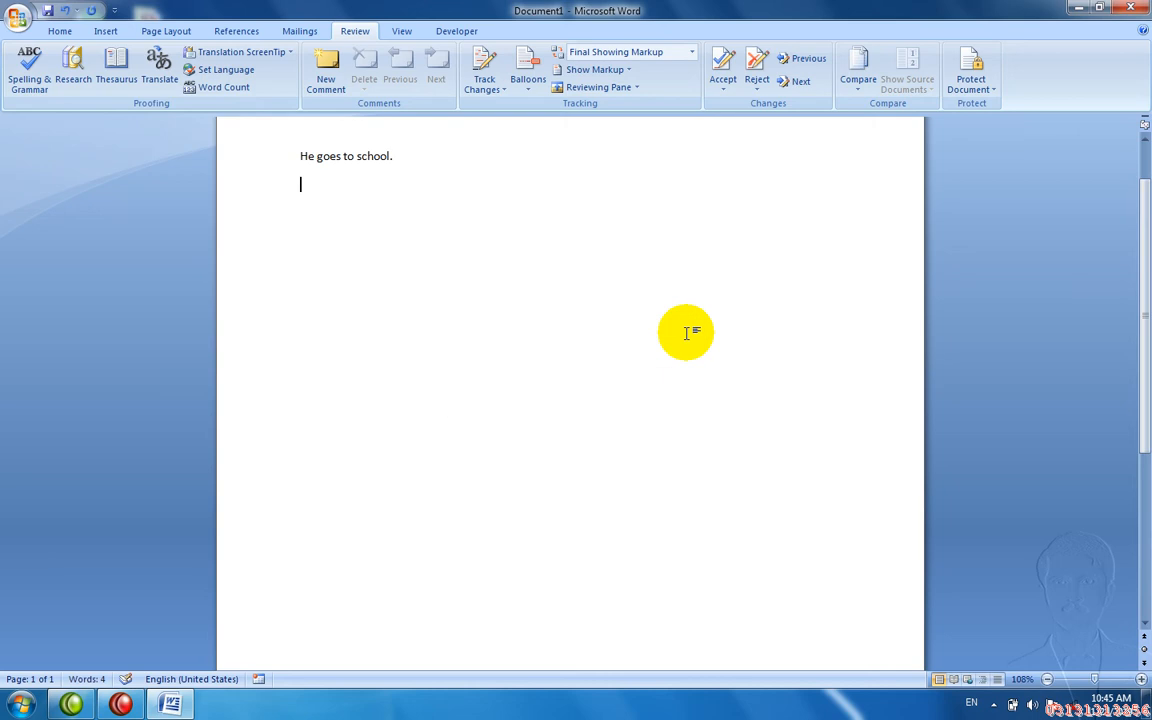
pyautogui.hotkey('ctrl', 'z')
pyautogui.hotkey('ctrl', 'z')
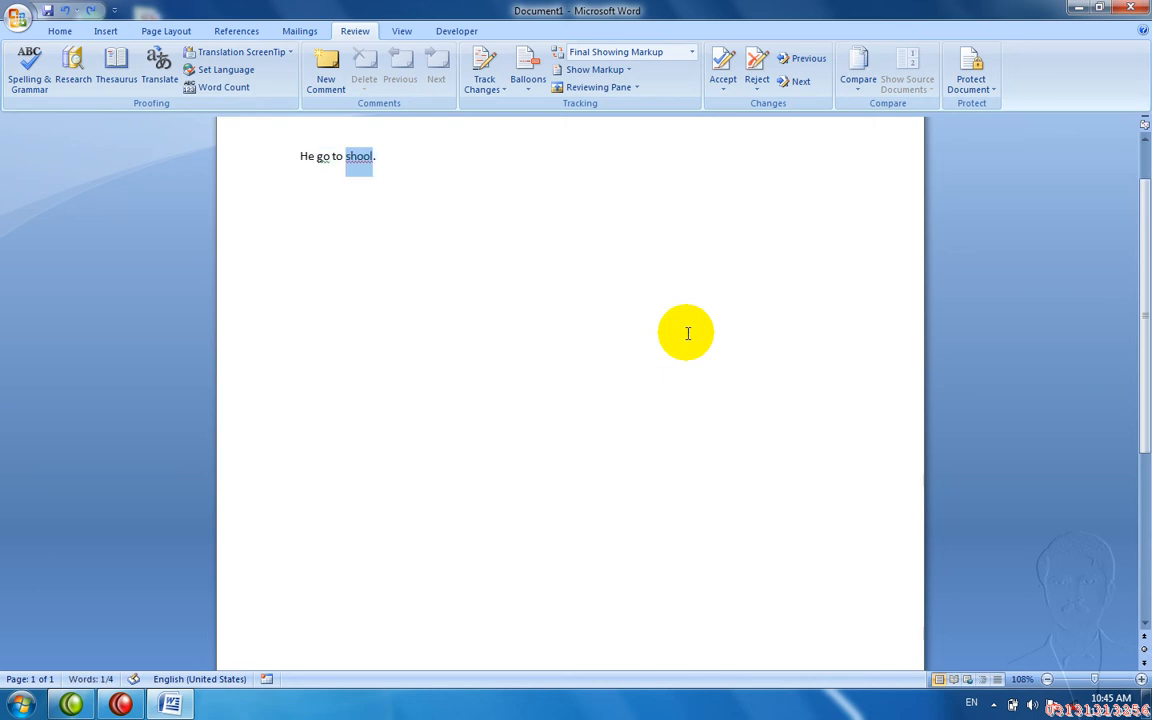
pyautogui.press('F7')
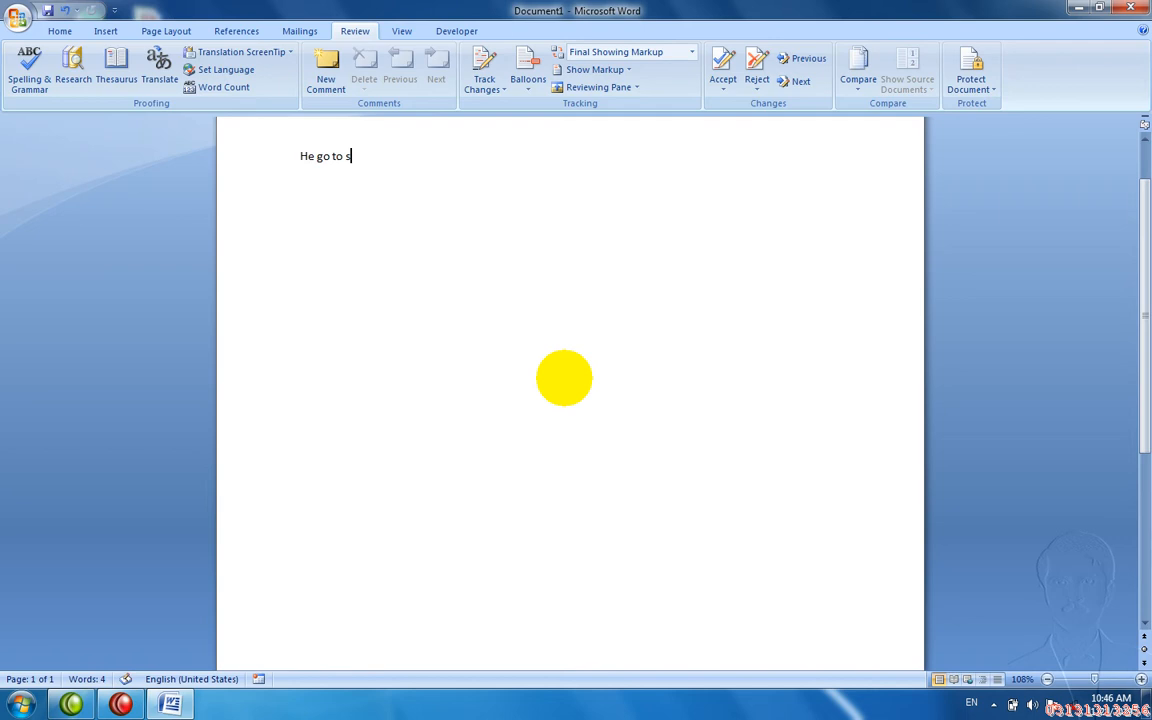
pyautogui.write('shool.')
pyautogui.press('Return')
# - Type Peshawar, Charsadda, Allah, Pakistan and two first names, each on its own line
pyautogui.write('Peshawar')
pyautogui.press('Return')
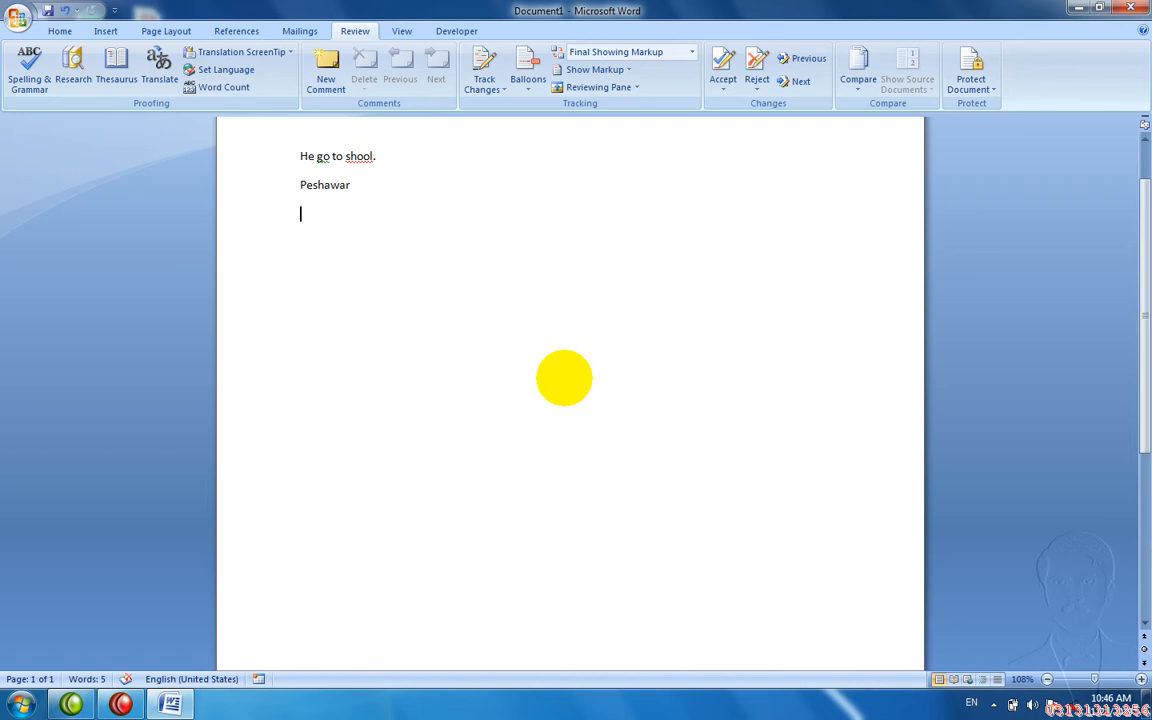
pyautogui.write('Charsadda')
pyautogui.press('Return')
pyautogui.write('Allah')
pyautogui.press('Return')
pyautogui.write('Pakistan')
pyautogui.press('Return')
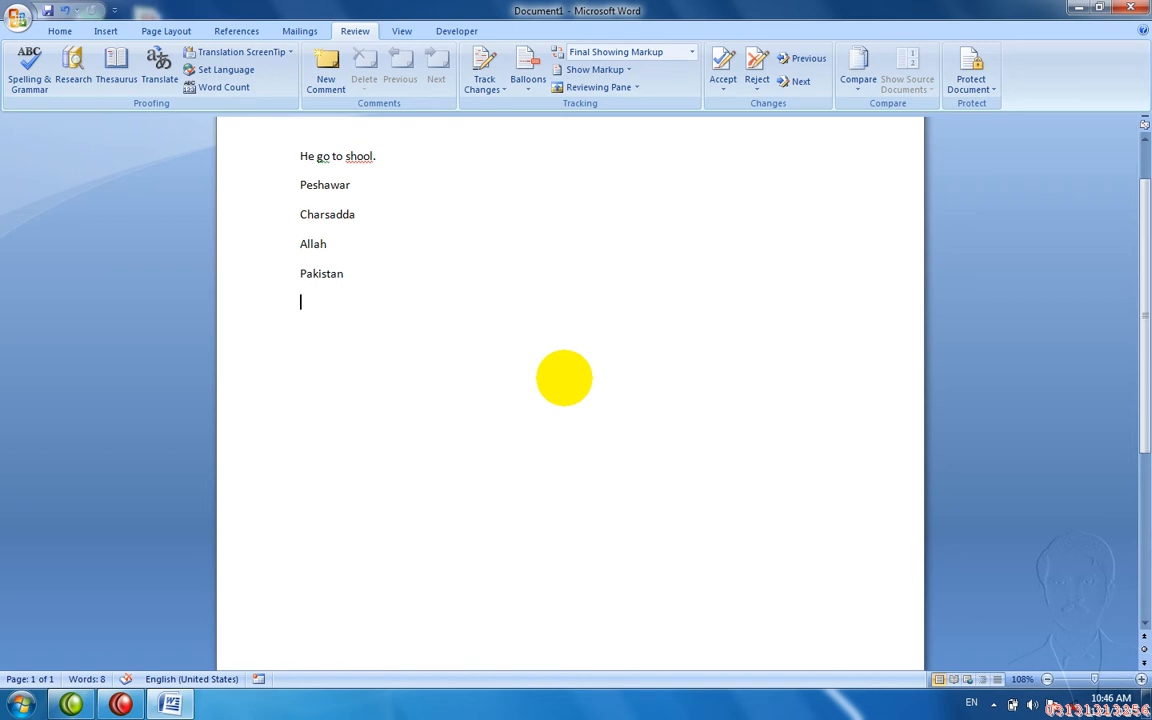
pyautogui.write('Asad')
pyautogui.press('Return')
pyautogui.write('John')
pyautogui.press('Return')
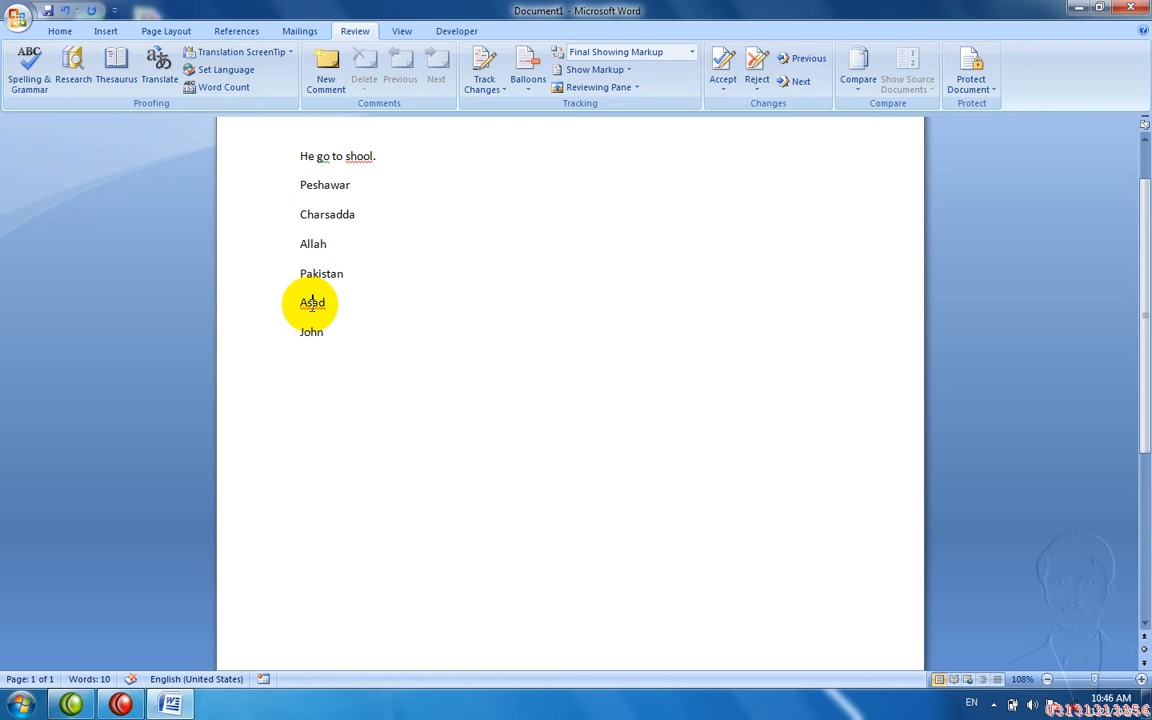
# - Add the flagged first name to the dictionary
pyautogui.rightClick(312, 303)
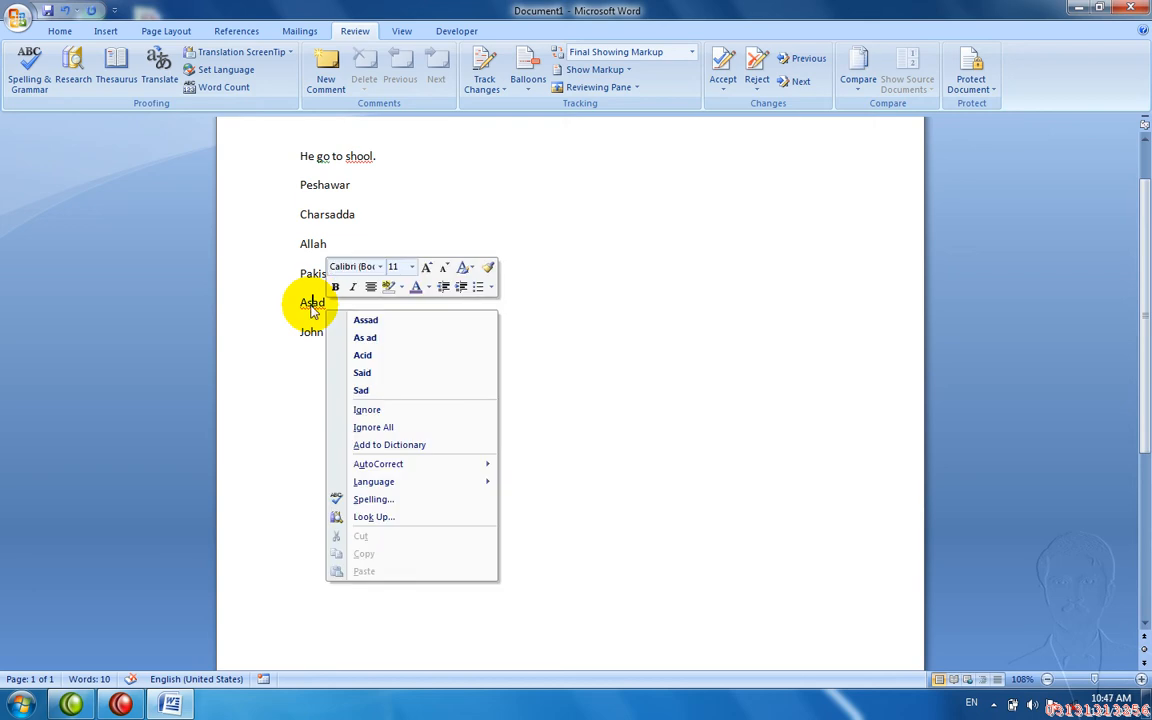
pyautogui.click(370, 447)
pyautogui.press('Down')
pyautogui.press('Down')
pyautogui.press('Down')
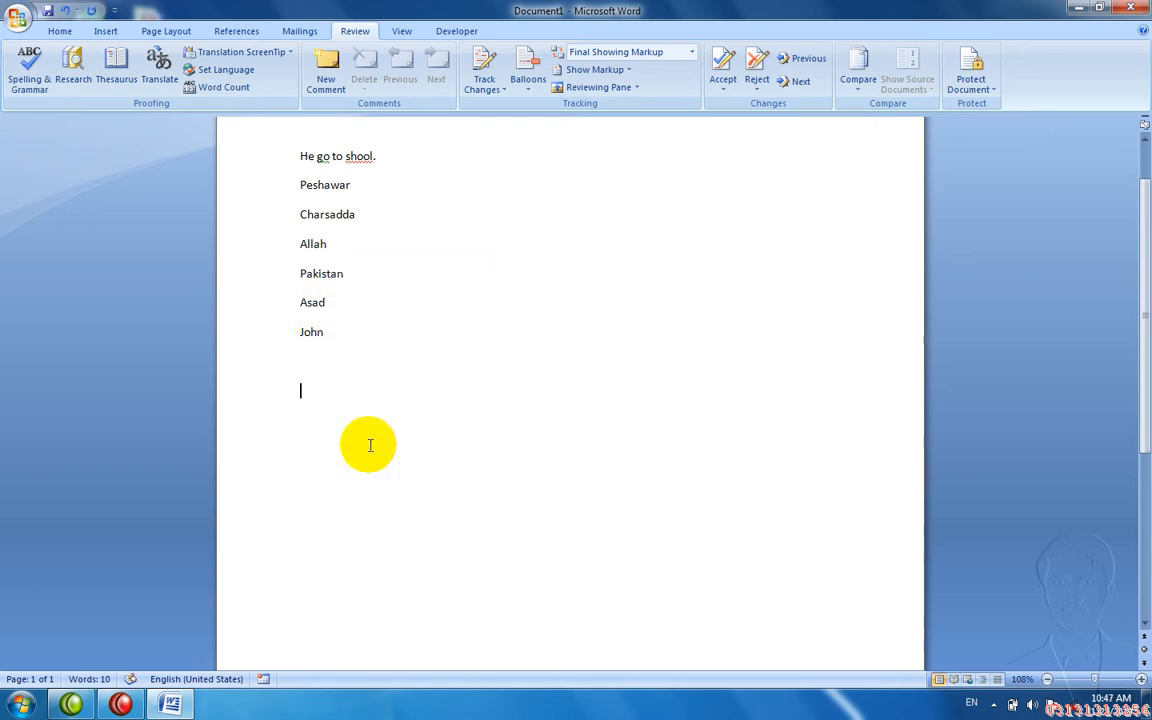
# - Type a misspelled copy of the name, correct it from the suggestions, then undo the fix
pyautogui.write('sd')
pyautogui.press('Return')
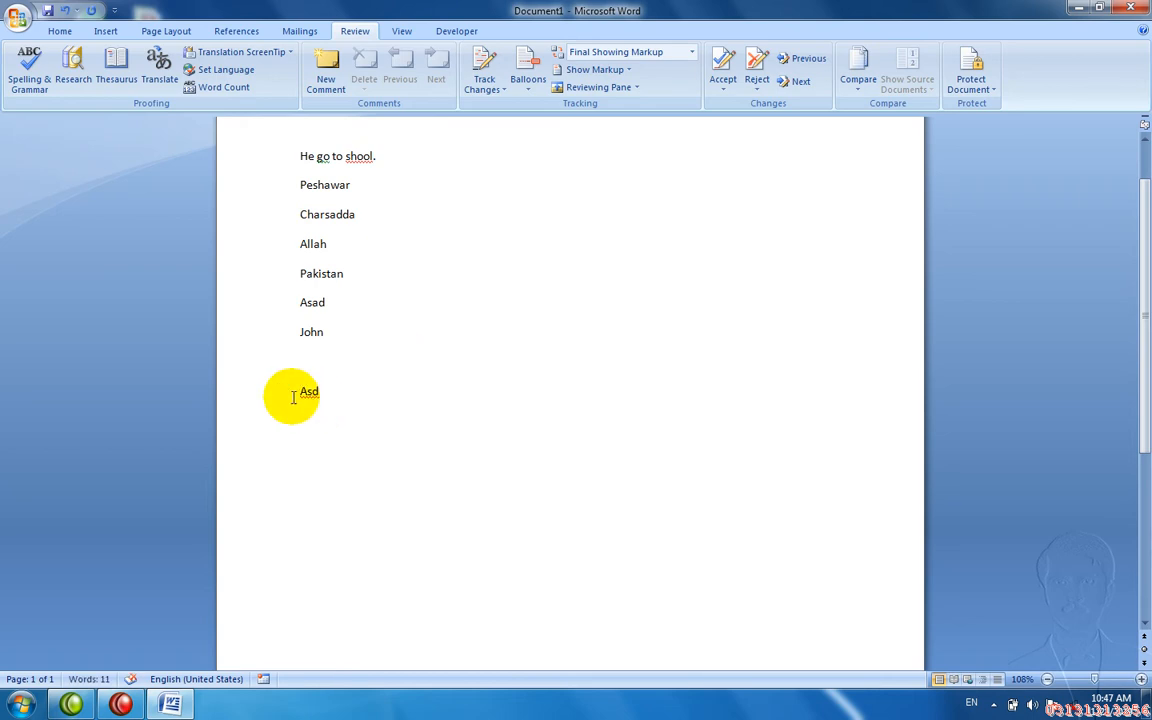
pyautogui.rightClick(307, 394)
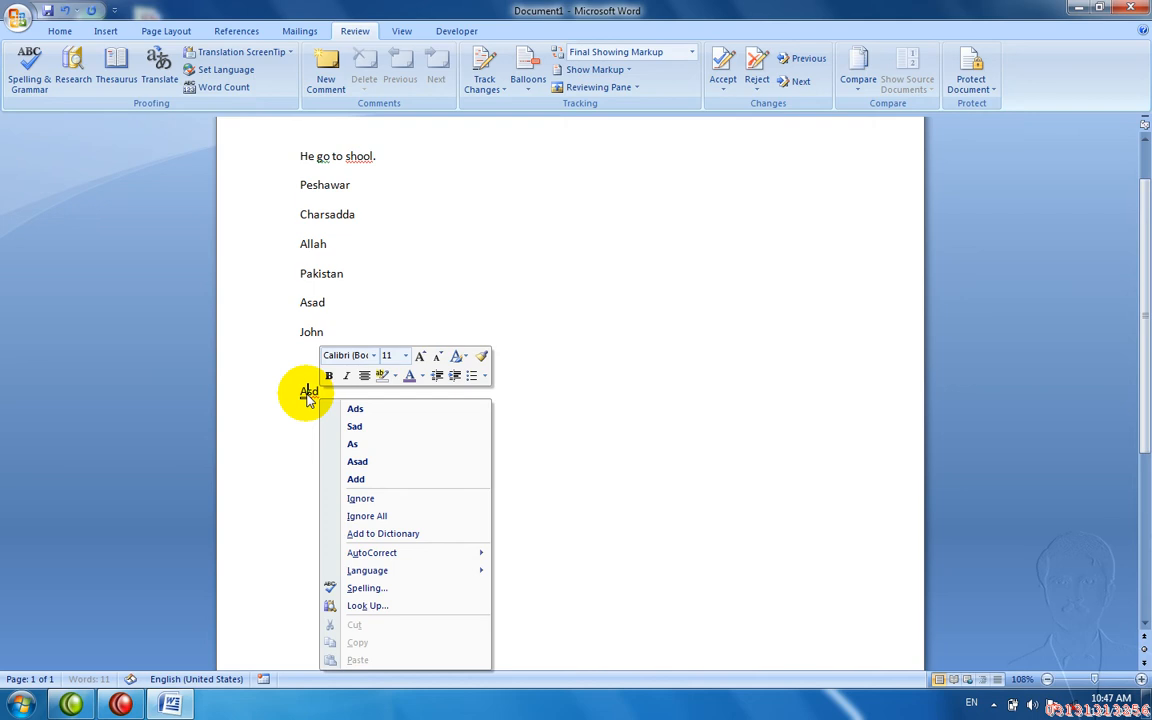
pyautogui.click(357, 461)
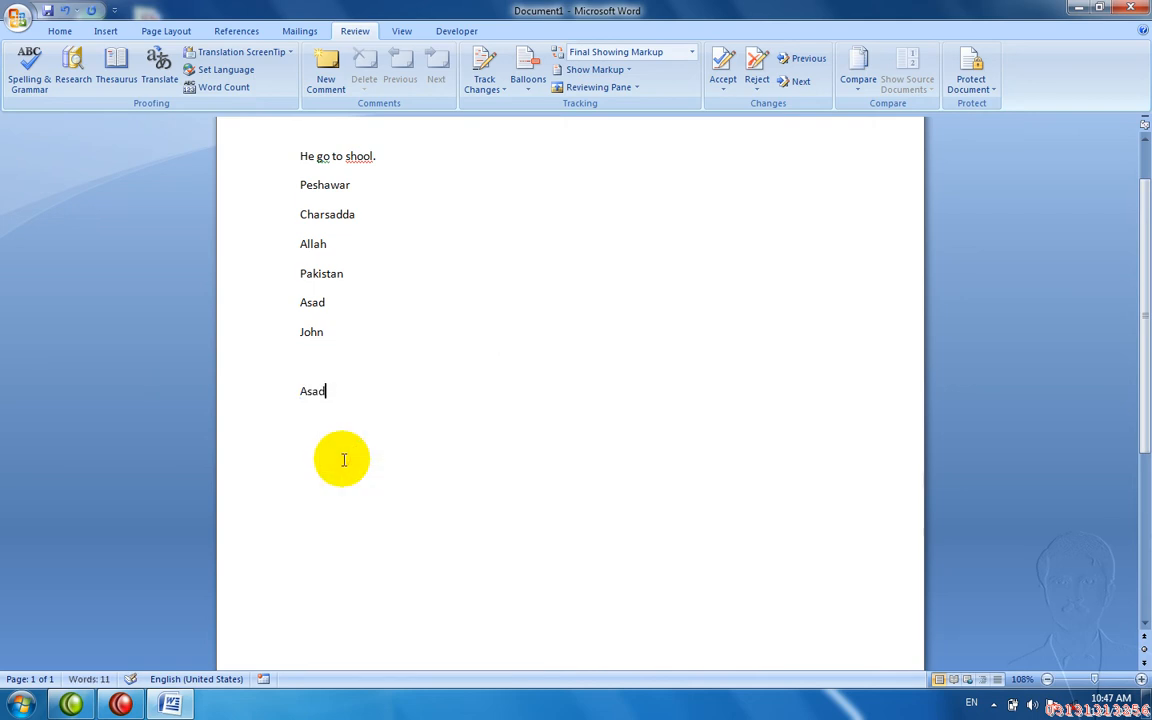
pyautogui.press('Return')
pyautogui.hotkey('ctrl', 'z')
pyautogui.hotkey('ctrl', 'z')
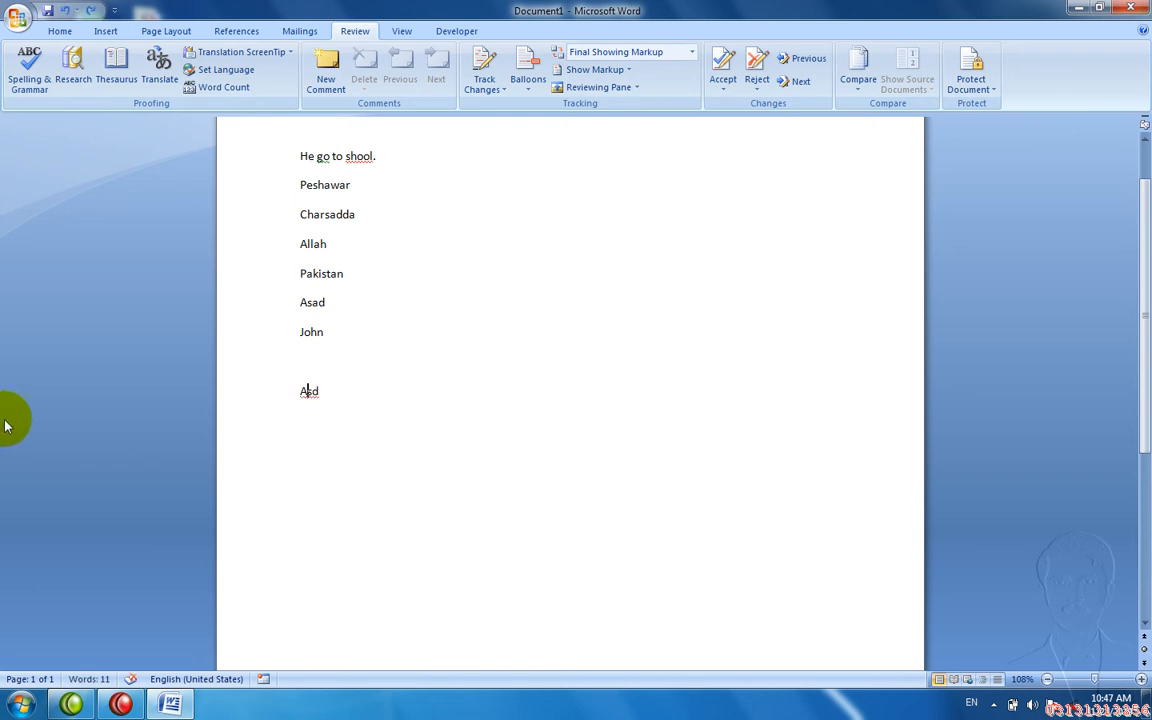
# - Run Spelling & Grammar, correcting the name, 'shool' to 'school' and 'go' to 'goes'
pyautogui.click(20, 78)
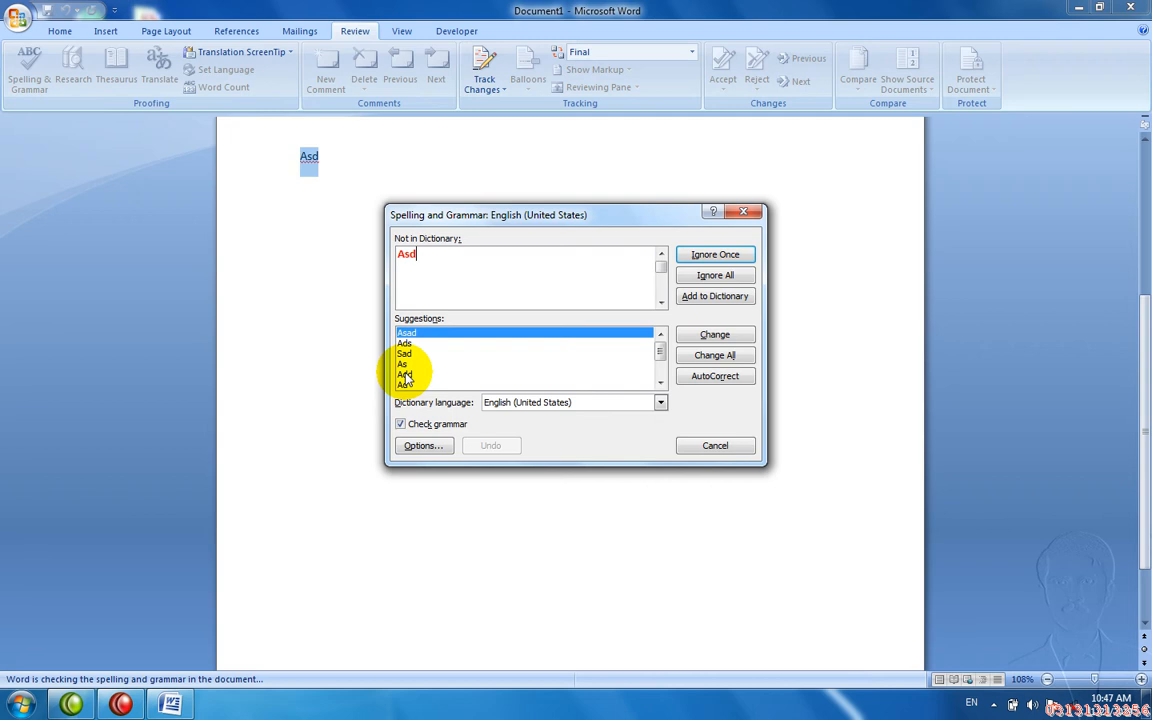
pyautogui.click(692, 336)
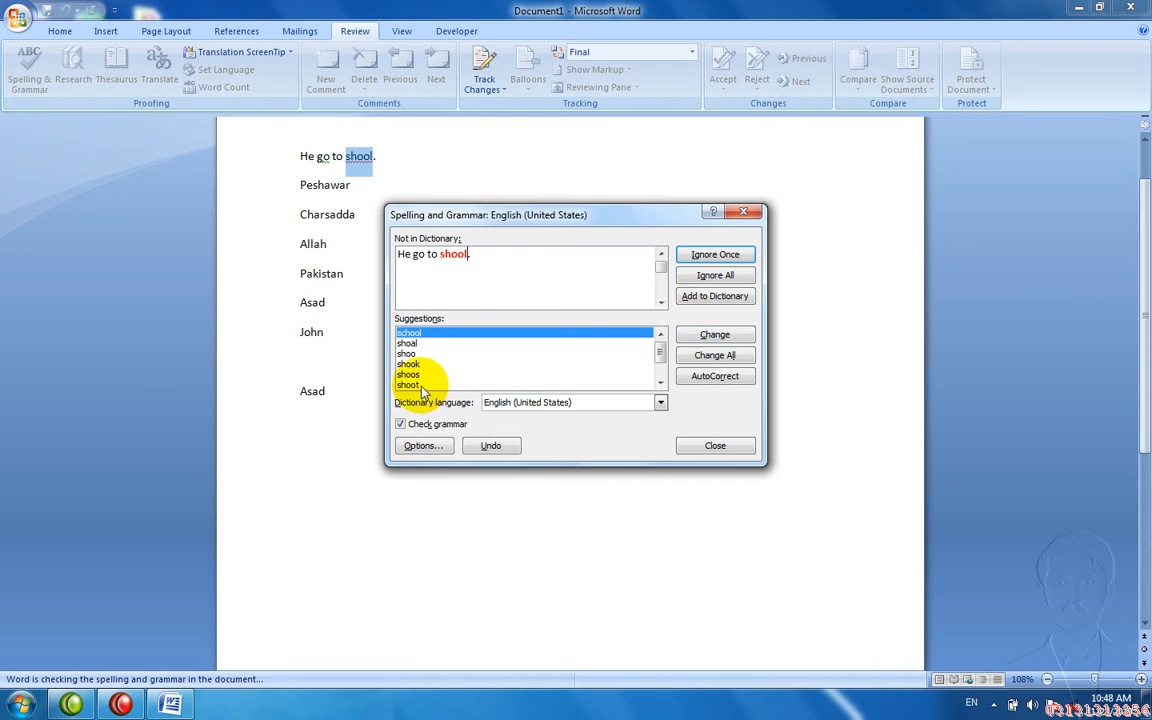
pyautogui.click(722, 336)
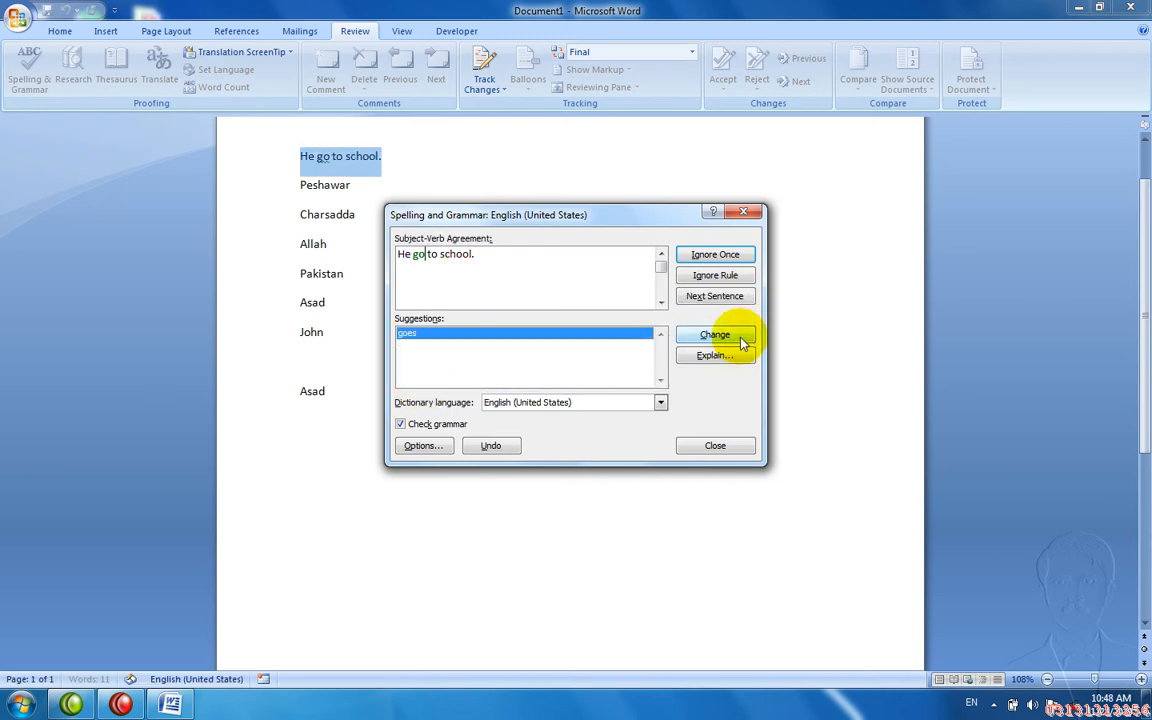
pyautogui.click(741, 341)
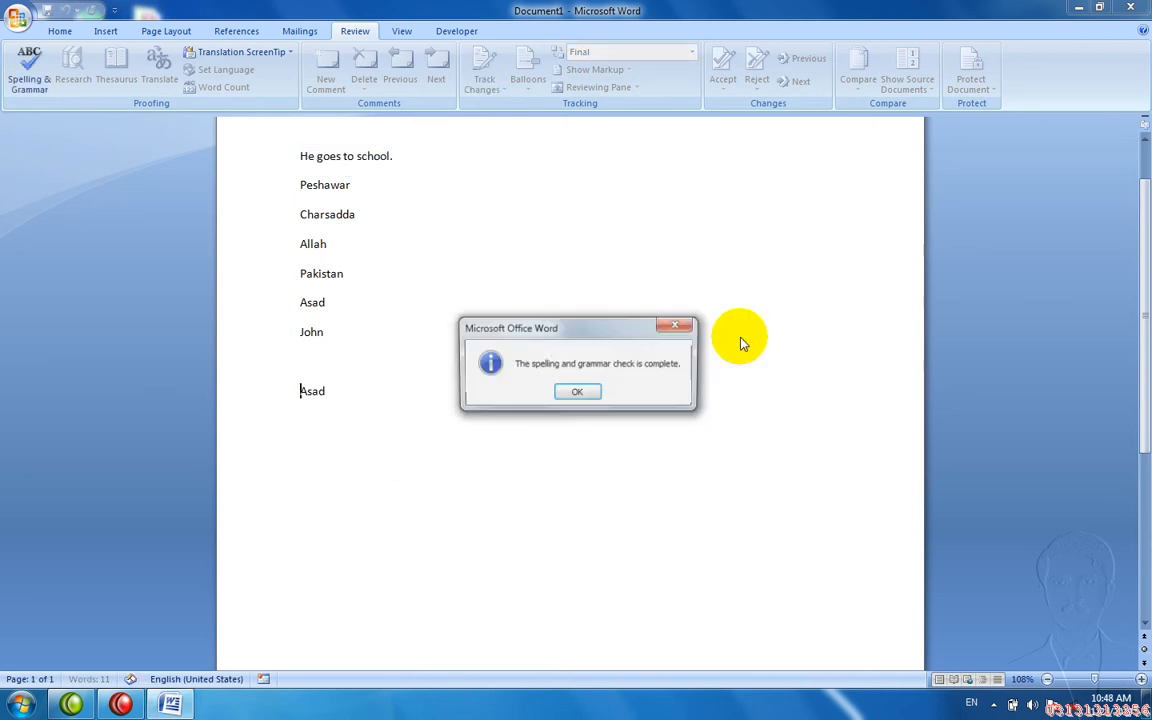
pyautogui.click(578, 392)
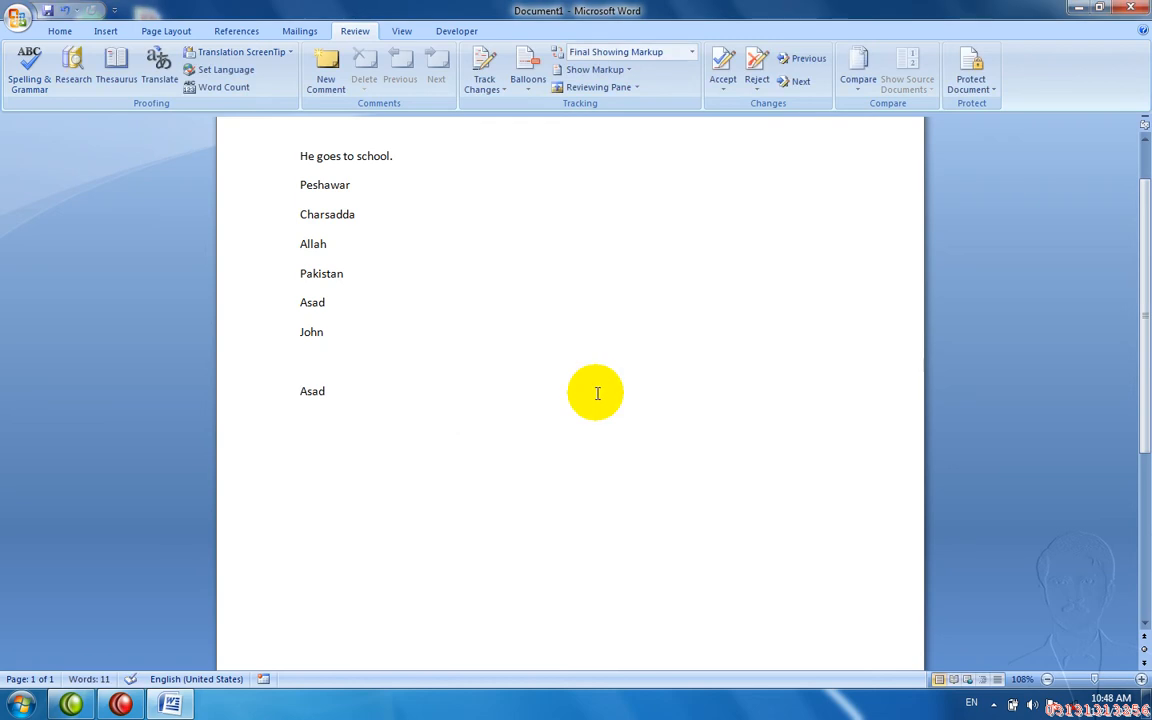
pyautogui.press('Right')
pyautogui.press('Right')
pyautogui.press('Right')
# - Type 'Khyber Pakhtoon Khwa' on a new line and add Pakhtoon and Khwa to the dictionary
pyautogui.press('Return')
pyautogui.write('Khyber Pakhtoon Khw')
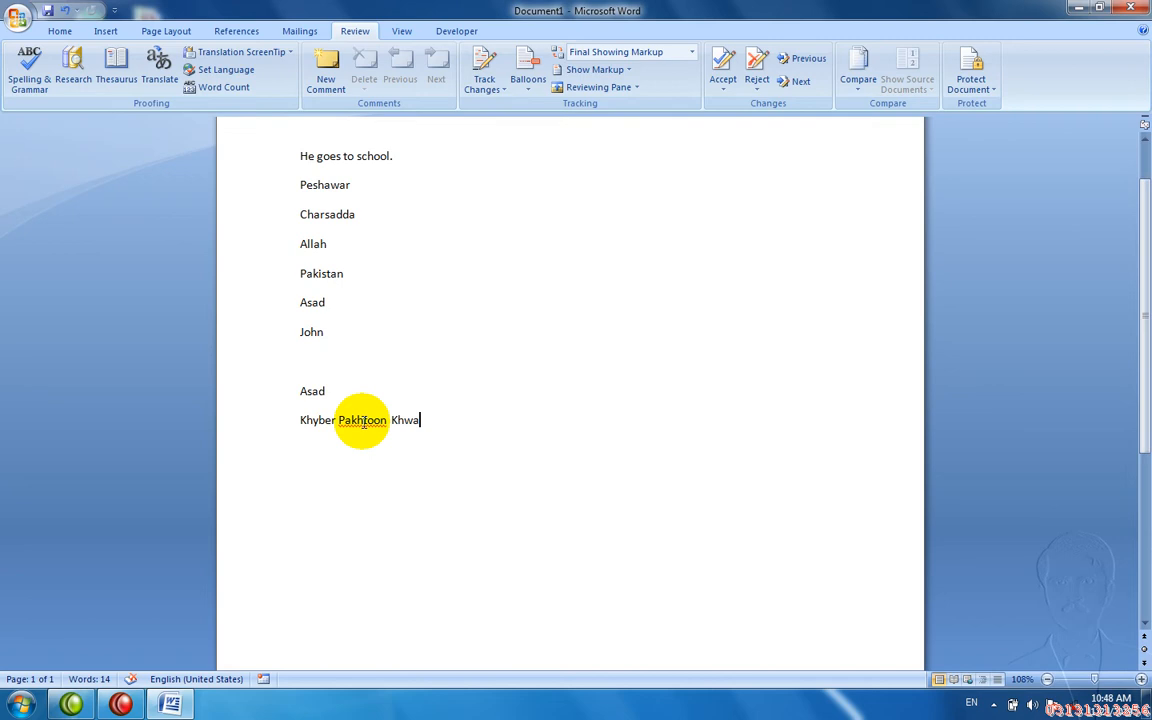
pyautogui.press('F7')
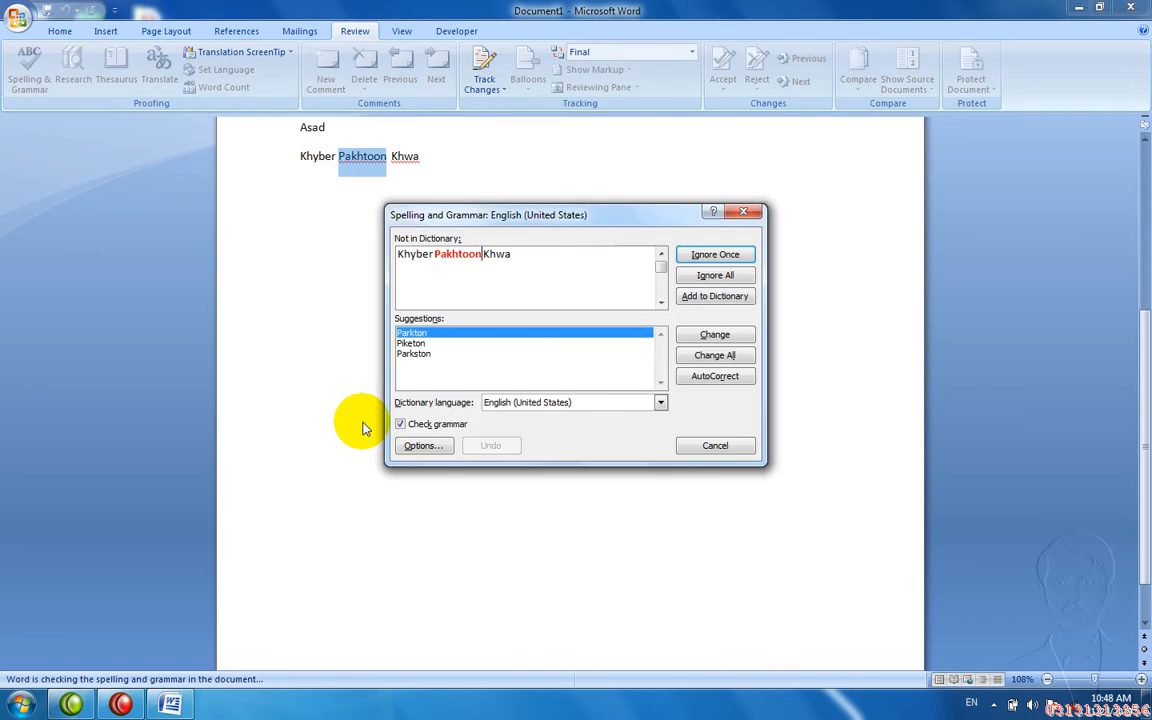
pyautogui.click(696, 306)
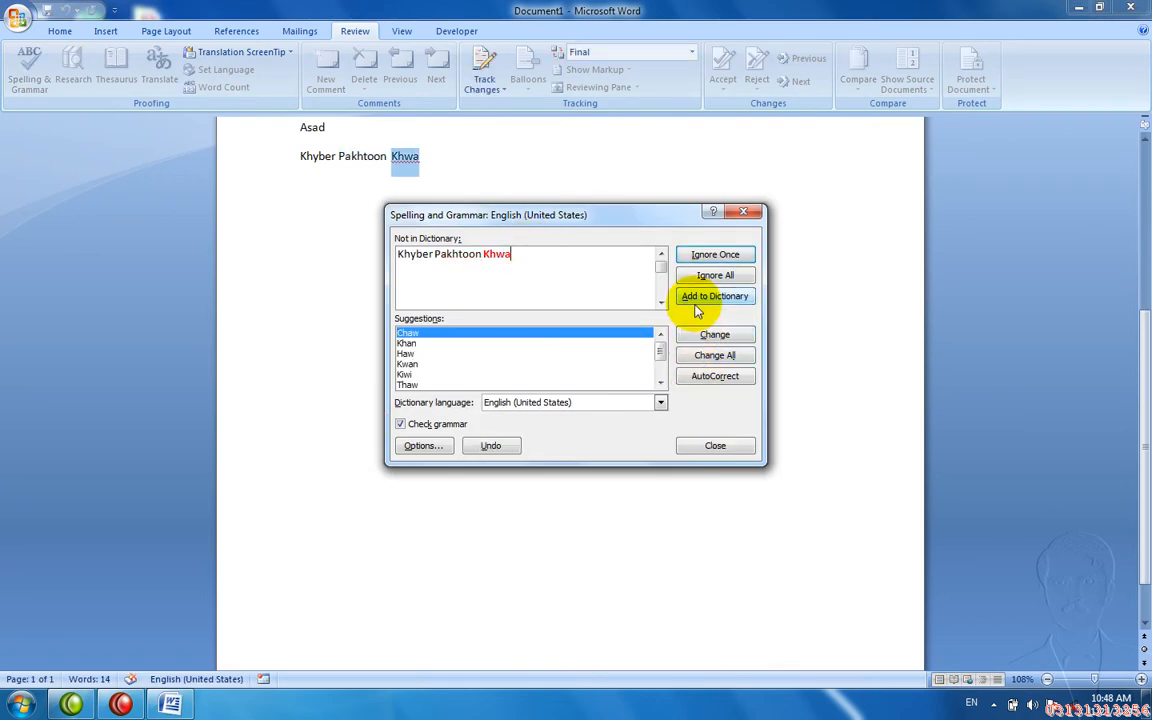
pyautogui.click(696, 306)
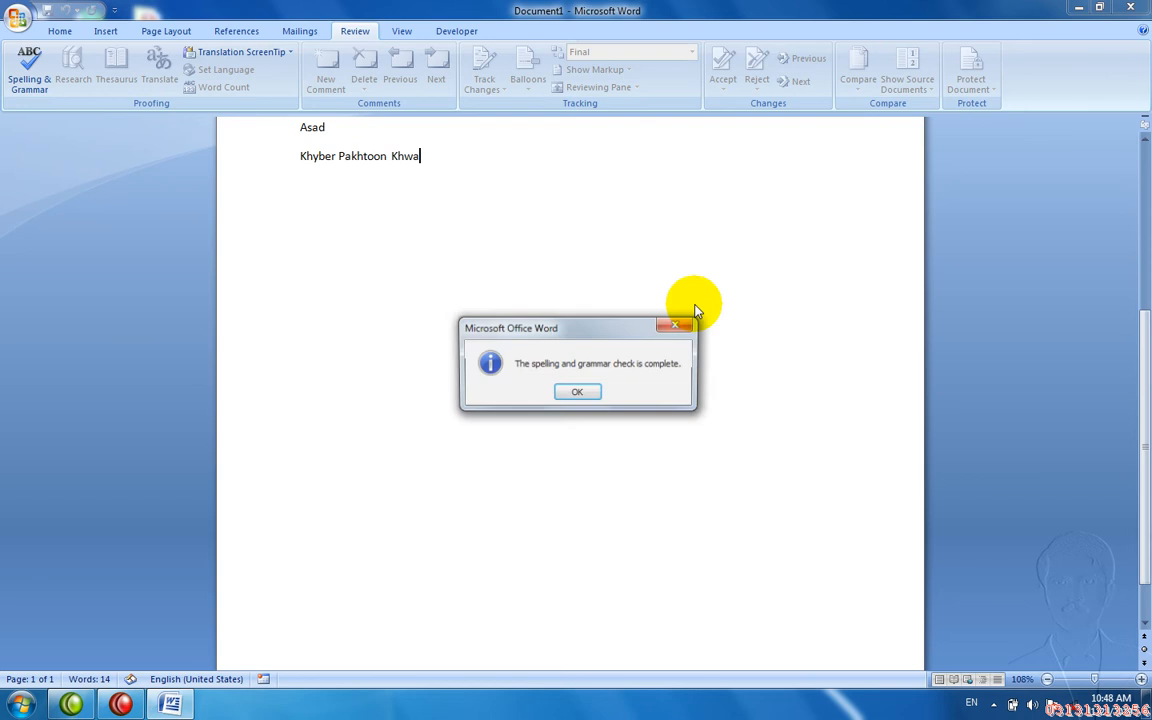
pyautogui.click(583, 393)
pyautogui.press('Return')
# - Type 'Khyber Pkhtoon Khawa' and let the spelling check correct it to Pakhtoon and Khwa
pyautogui.write('Khyber ')
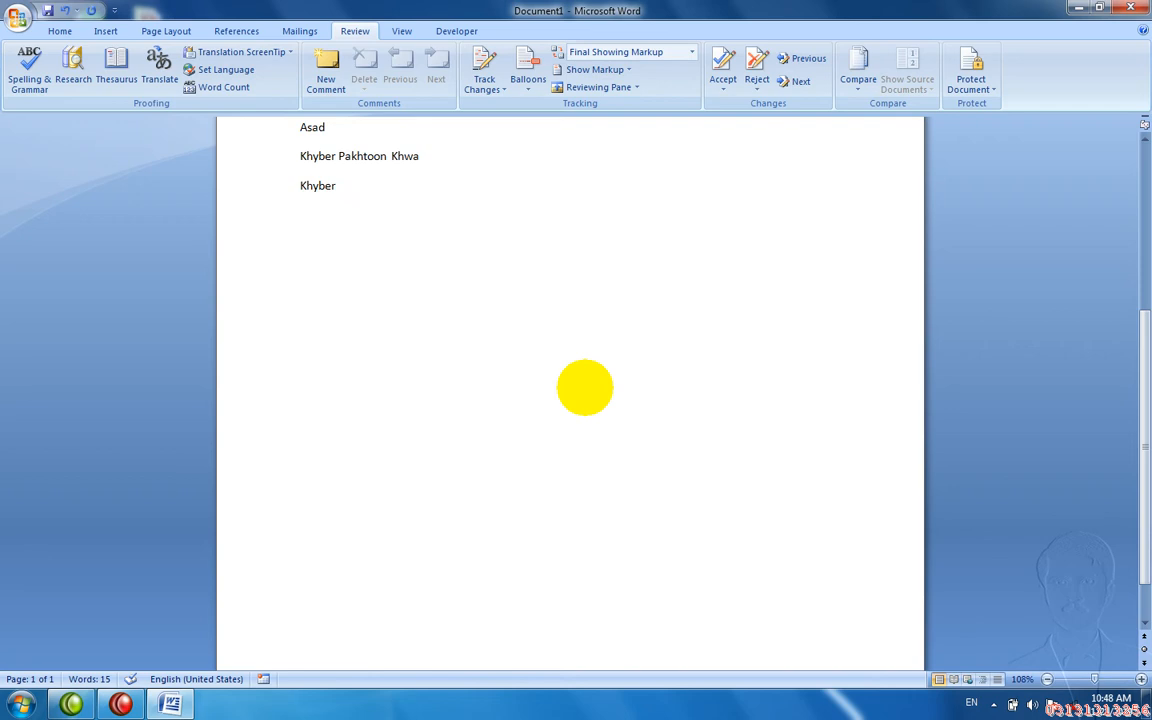
pyautogui.write('Pkhtoon Khawa')
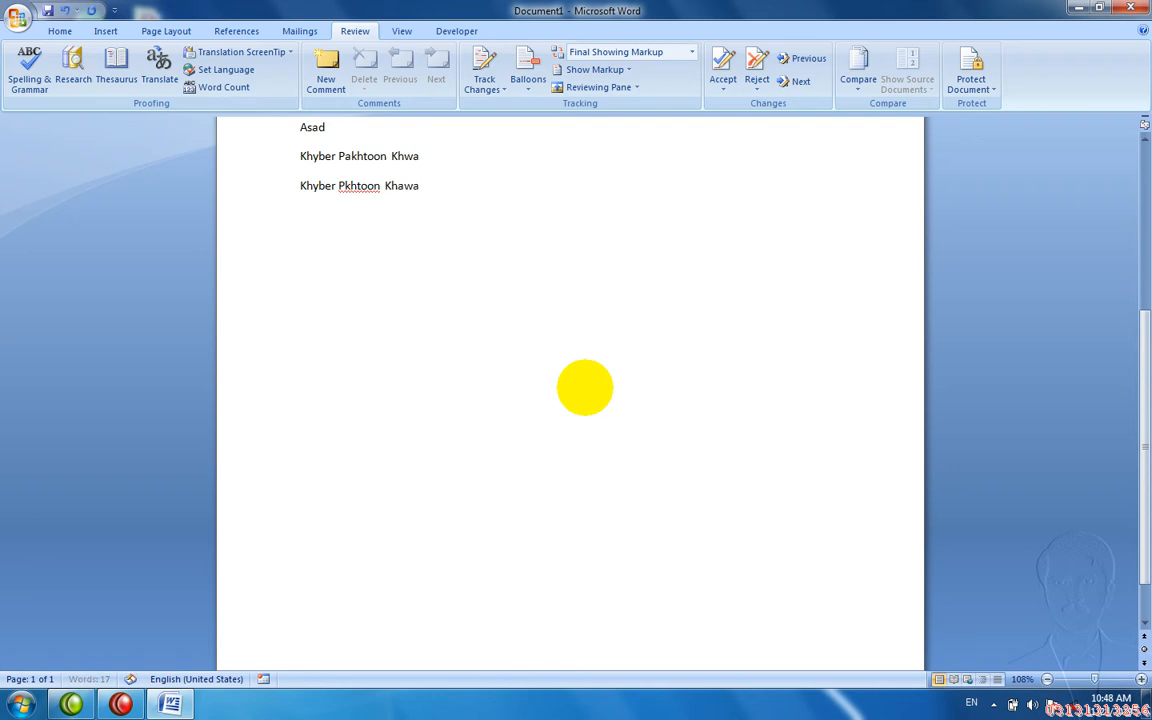
pyautogui.press('Return')
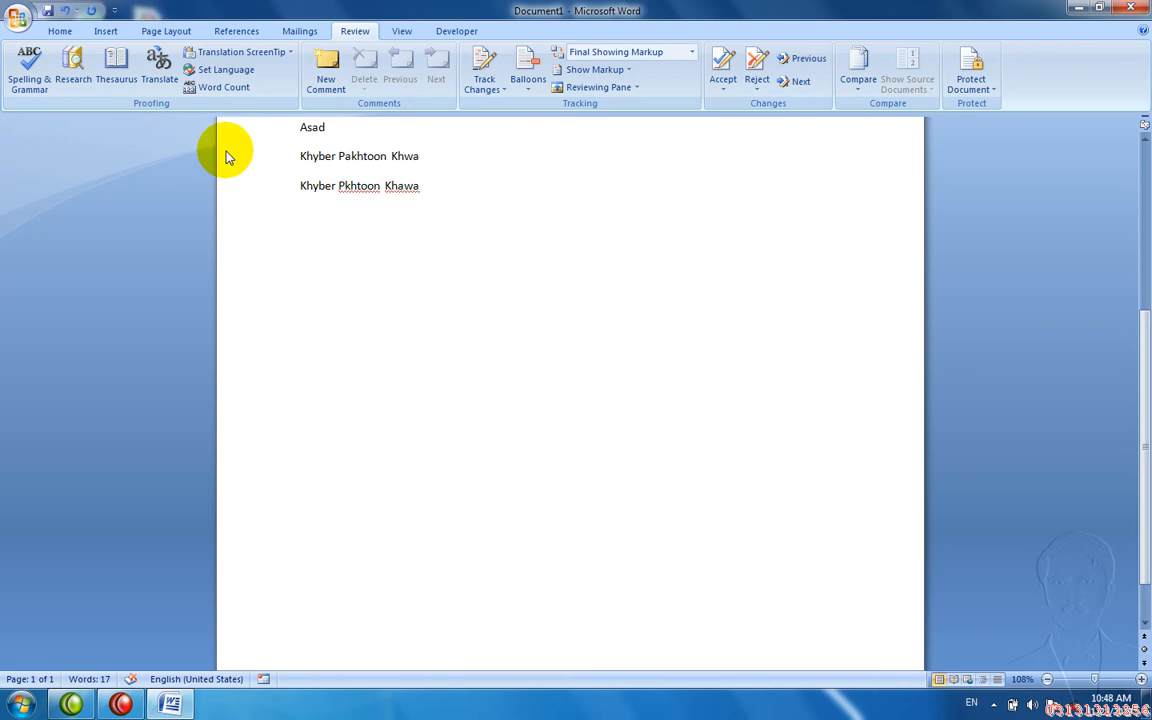
pyautogui.click(38, 62)
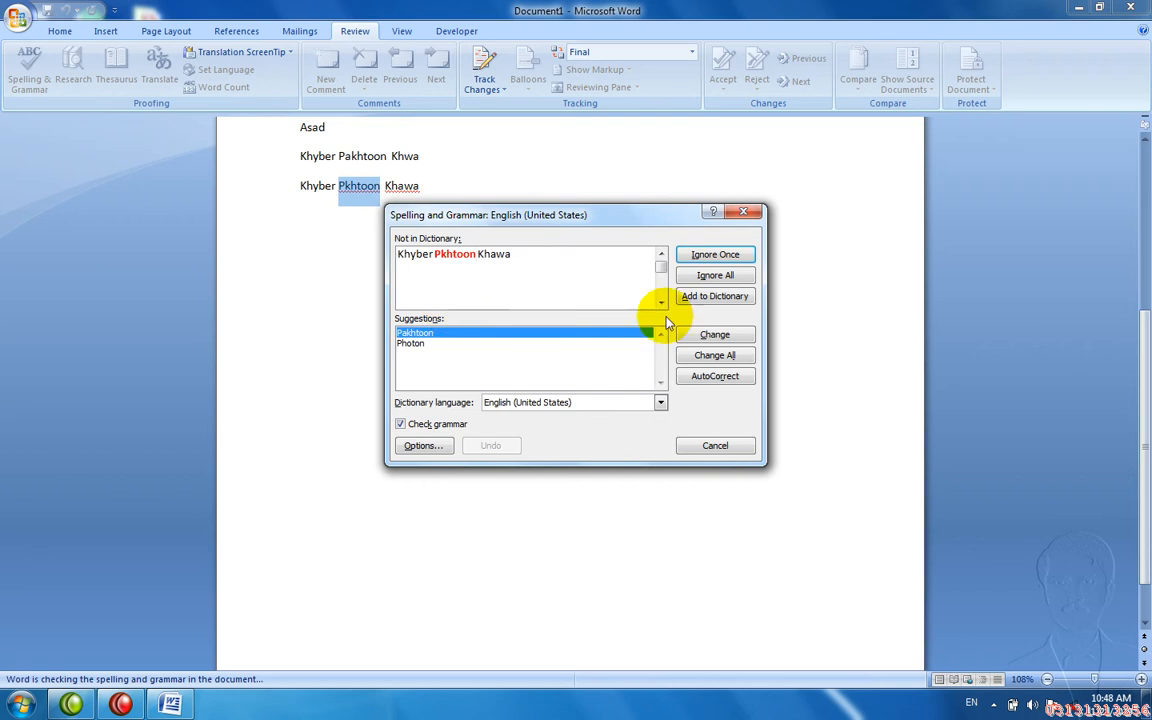
pyautogui.click(697, 378)
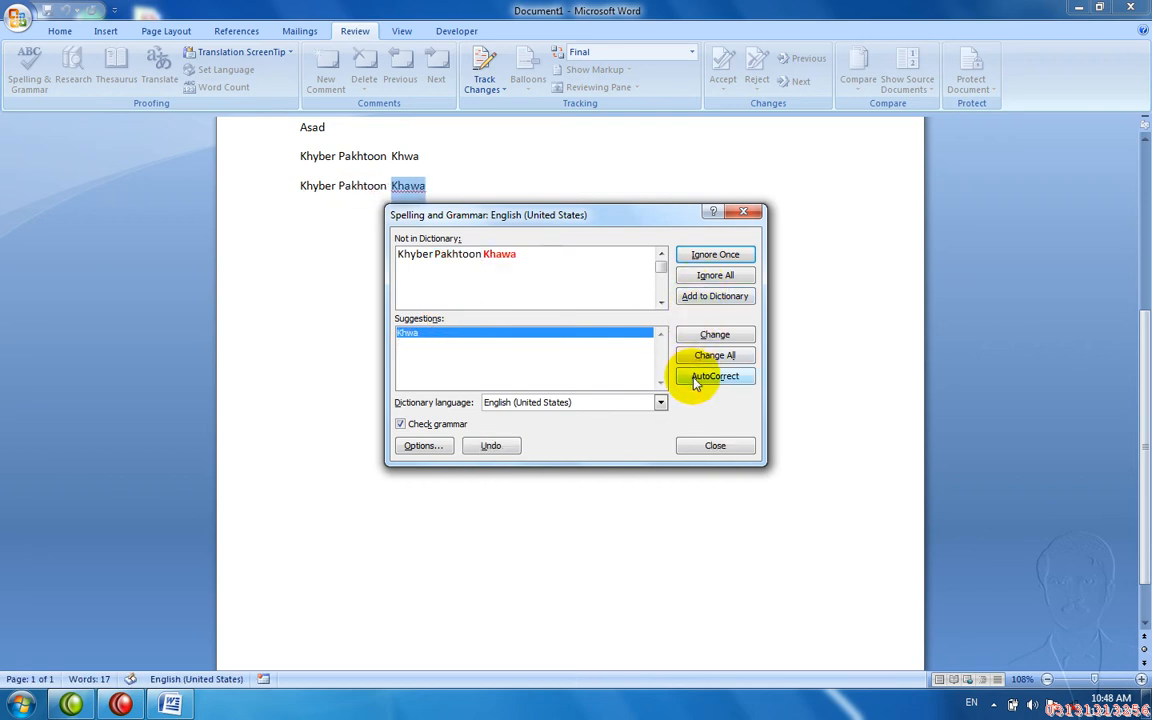
pyautogui.click(697, 380)
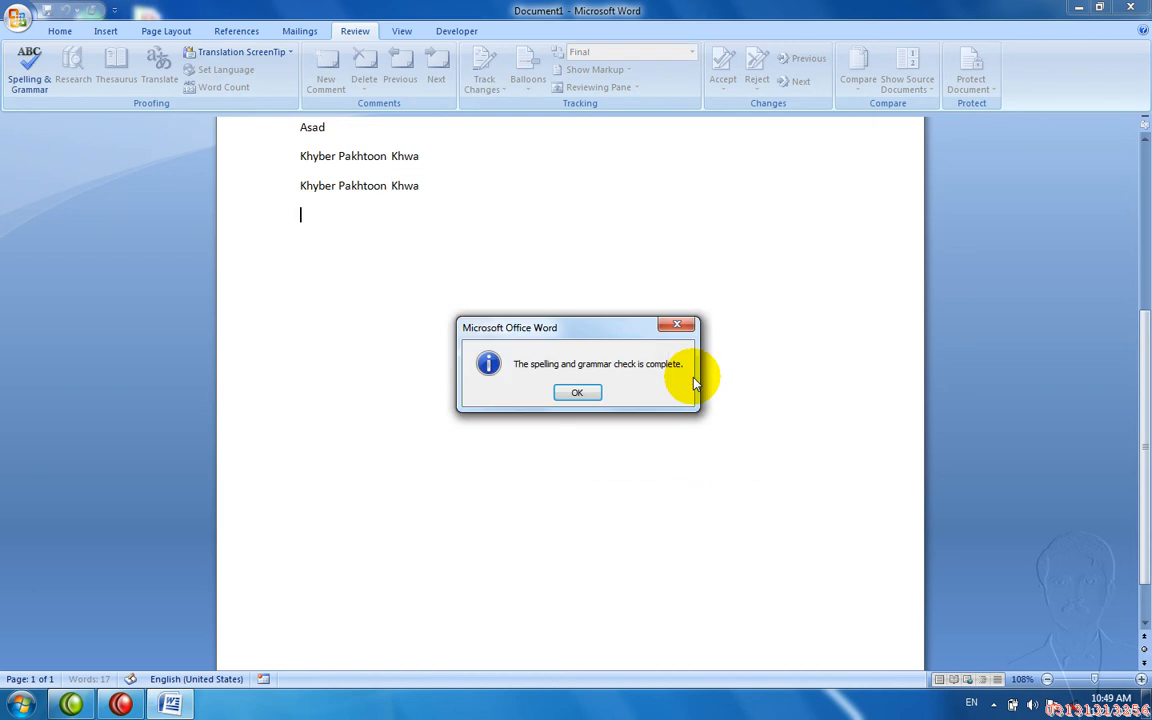
pyautogui.press('Return')
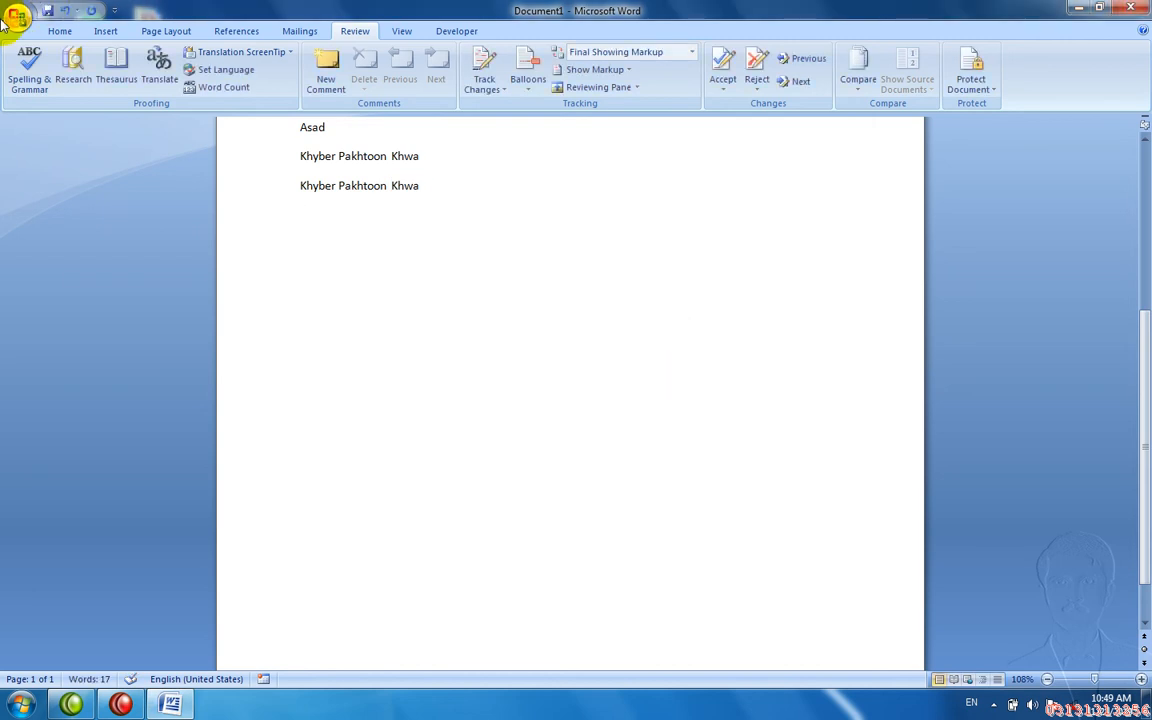
pyautogui.click(29, 62)
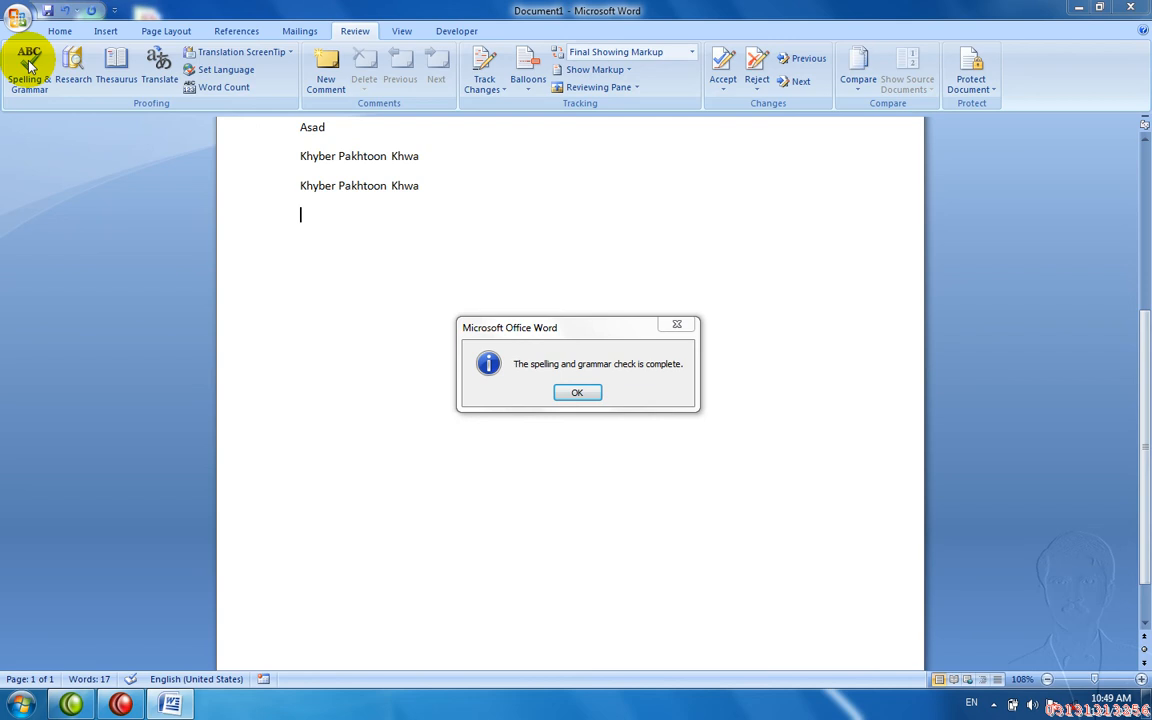
pyautogui.press('Return')
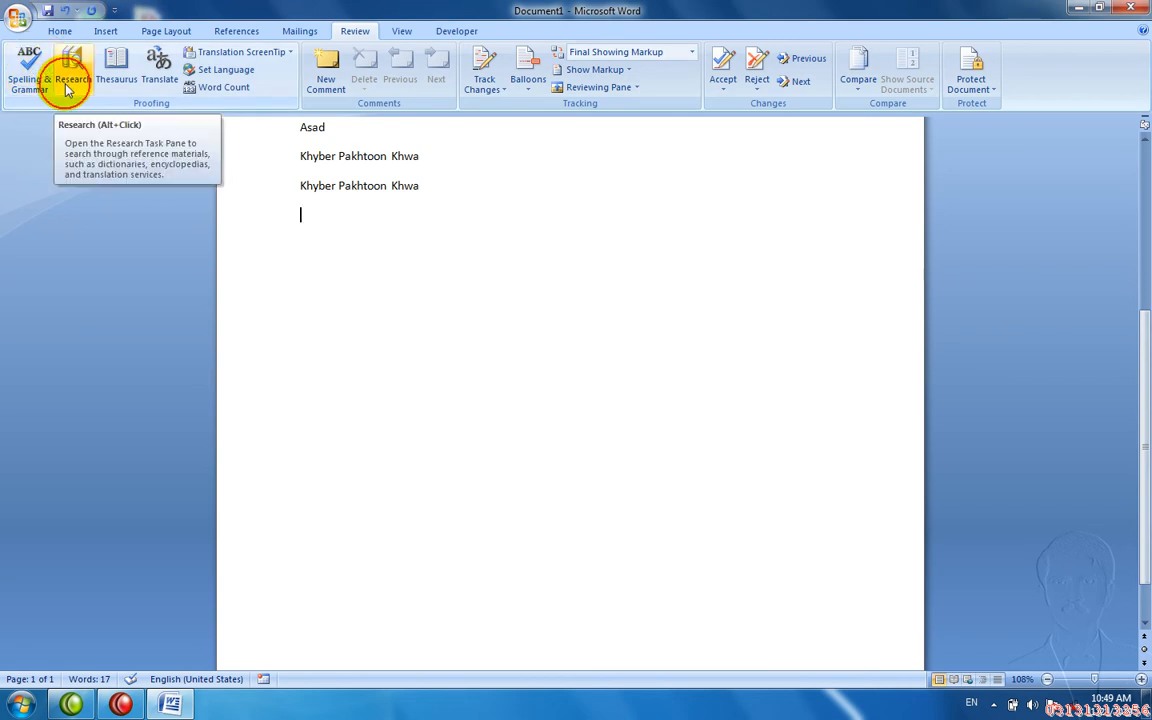
pyautogui.click(66, 86)
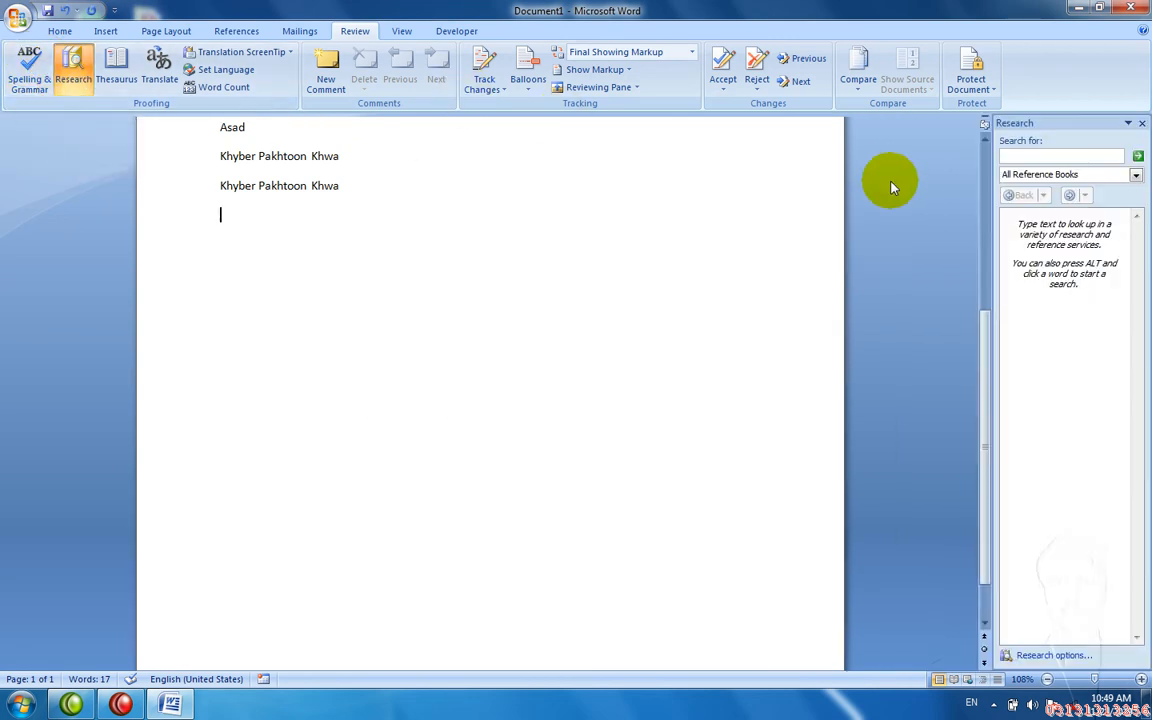
pyautogui.click(1025, 157)
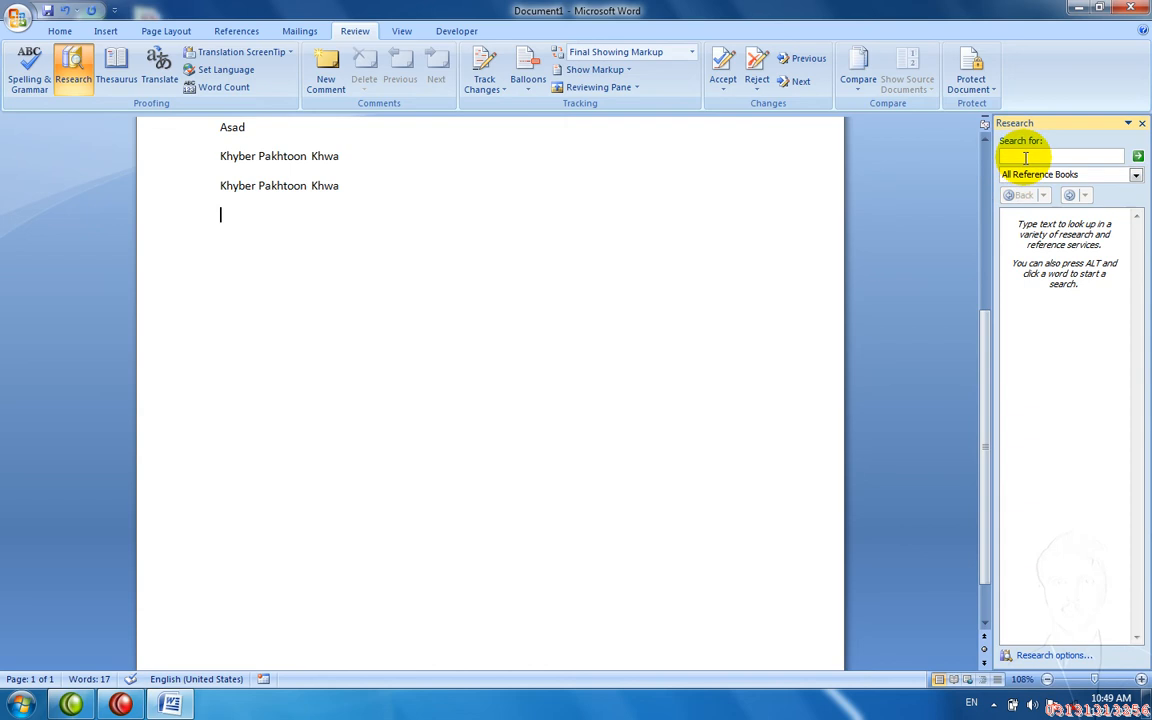
pyautogui.write('Computer')
pyautogui.press('Return')
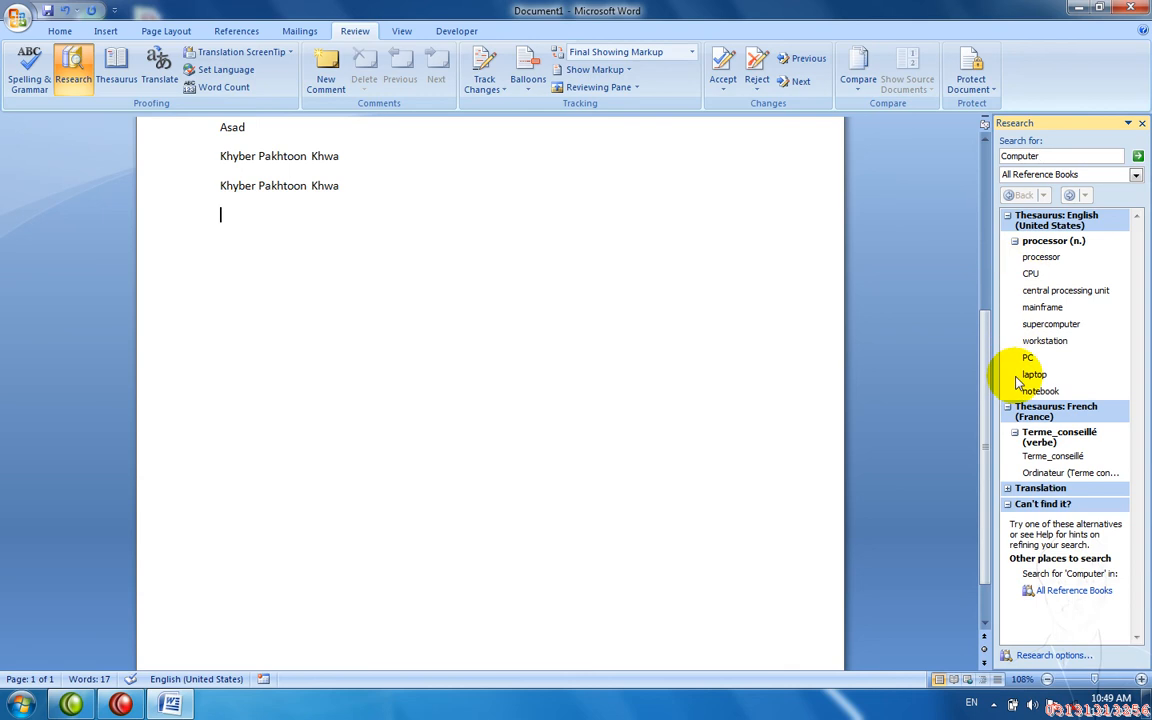
pyautogui.press('BackSpace')
pyautogui.press('BackSpace')
pyautogui.press('BackSpace')
pyautogui.press('BackSpace')
pyautogui.press('BackSpace')
pyautogui.press('BackSpace')
pyautogui.press('BackSpace')
pyautogui.press('BackSpace')
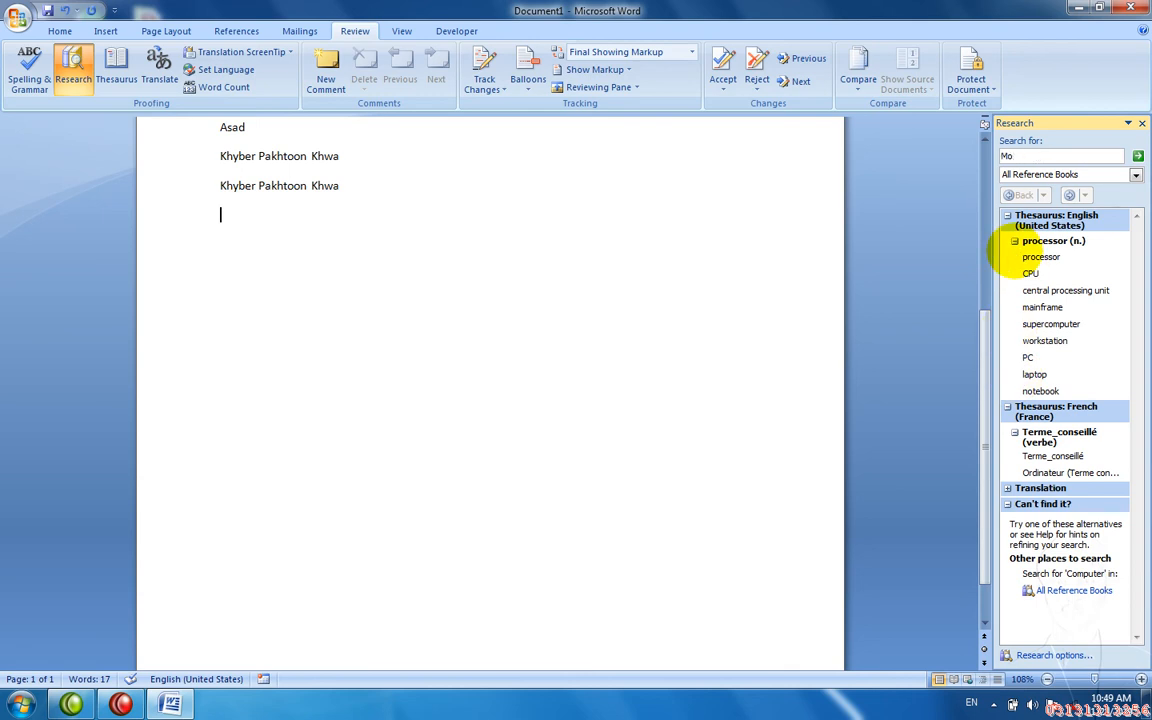
pyautogui.write('Mobile')
pyautogui.press('Return')
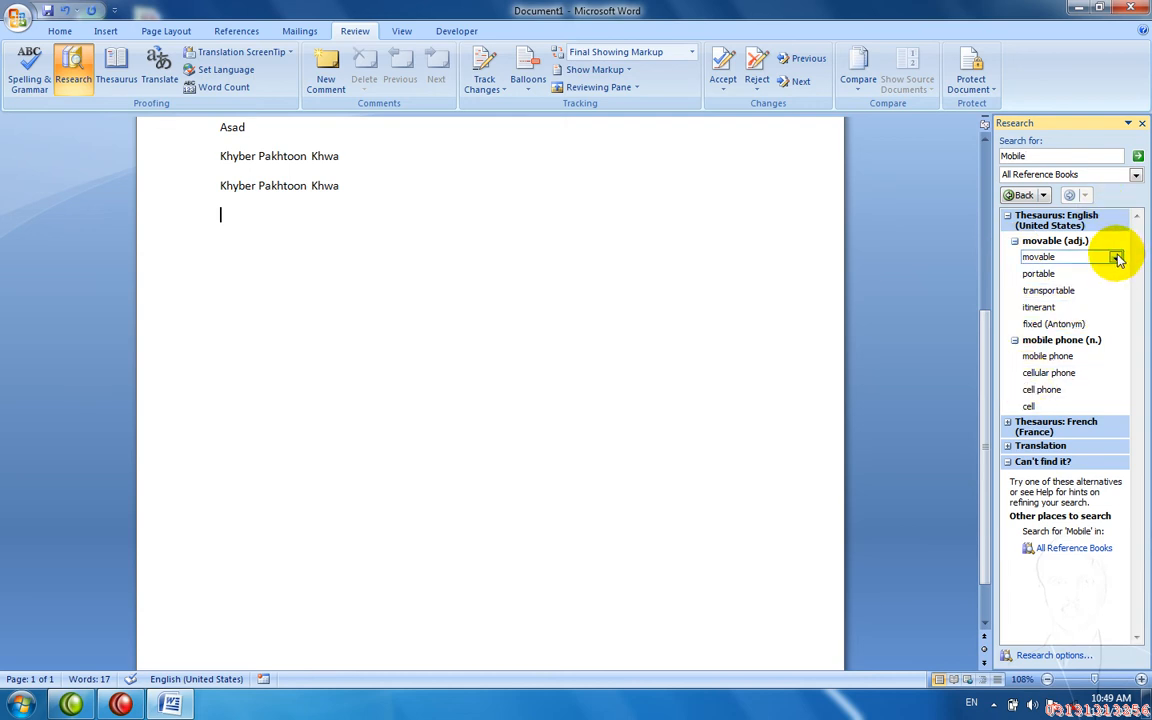
pyautogui.click(1142, 123)
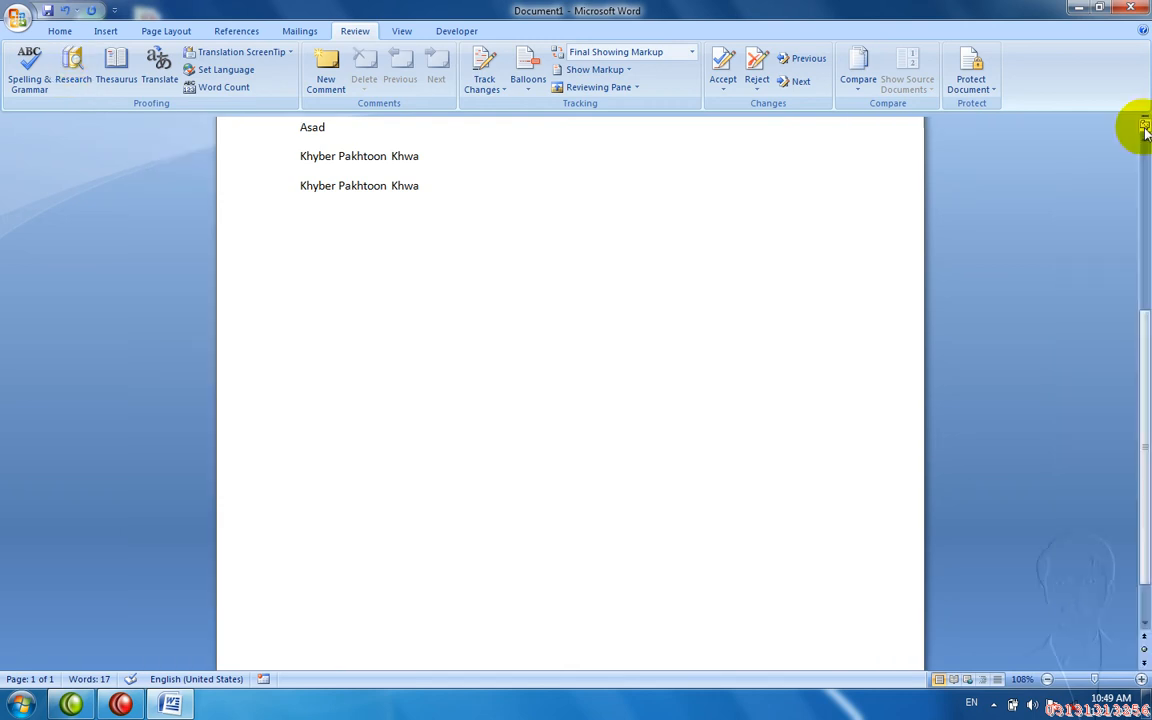
pyautogui.click(117, 66)
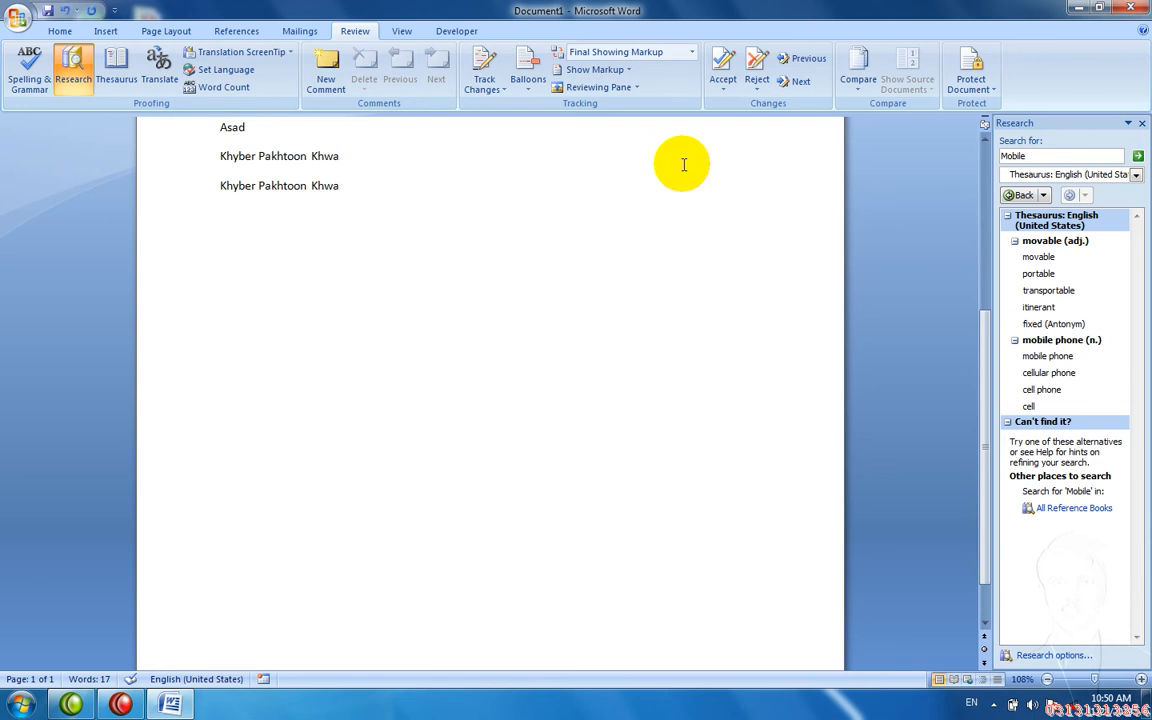
pyautogui.click(1028, 158)
pyautogui.write('Com')
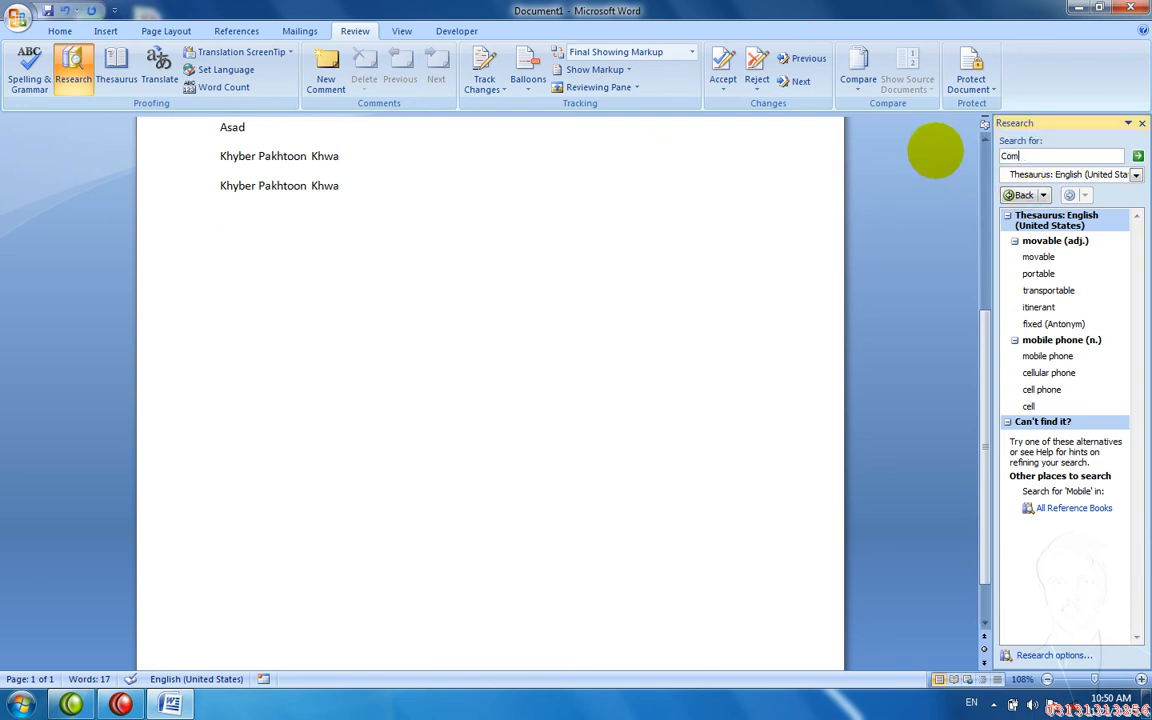
pyautogui.write('puter')
pyautogui.press('Return')
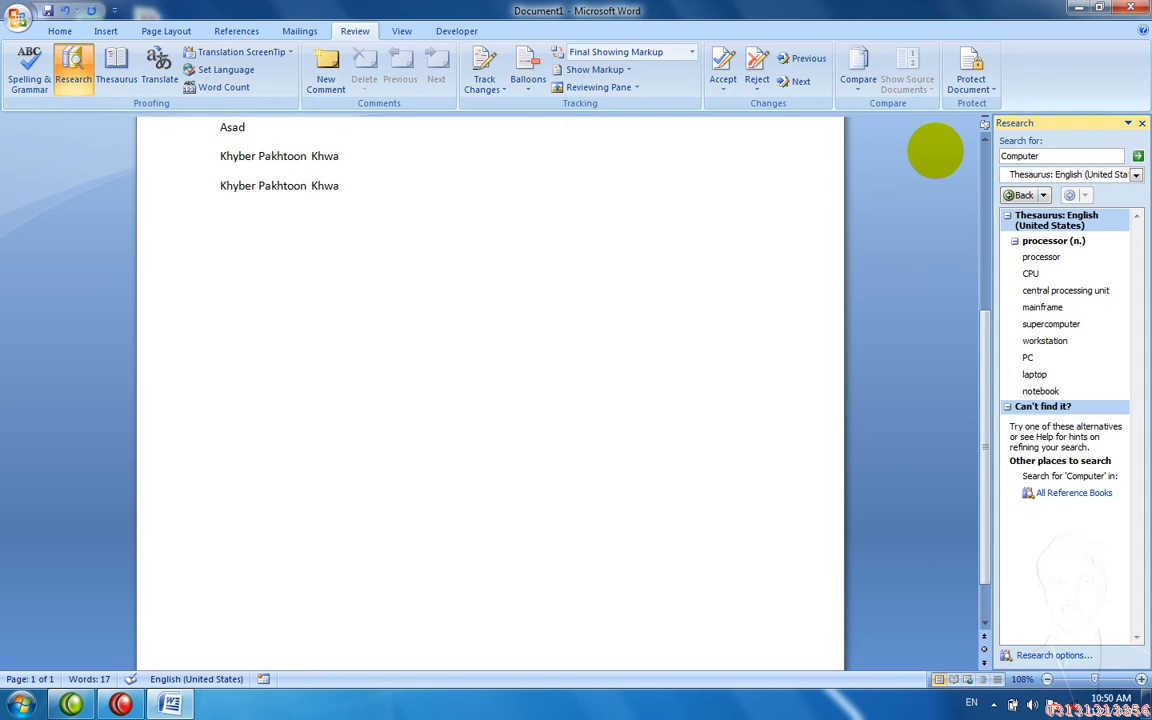
pyautogui.click(1142, 123)
pyautogui.click(159, 70)
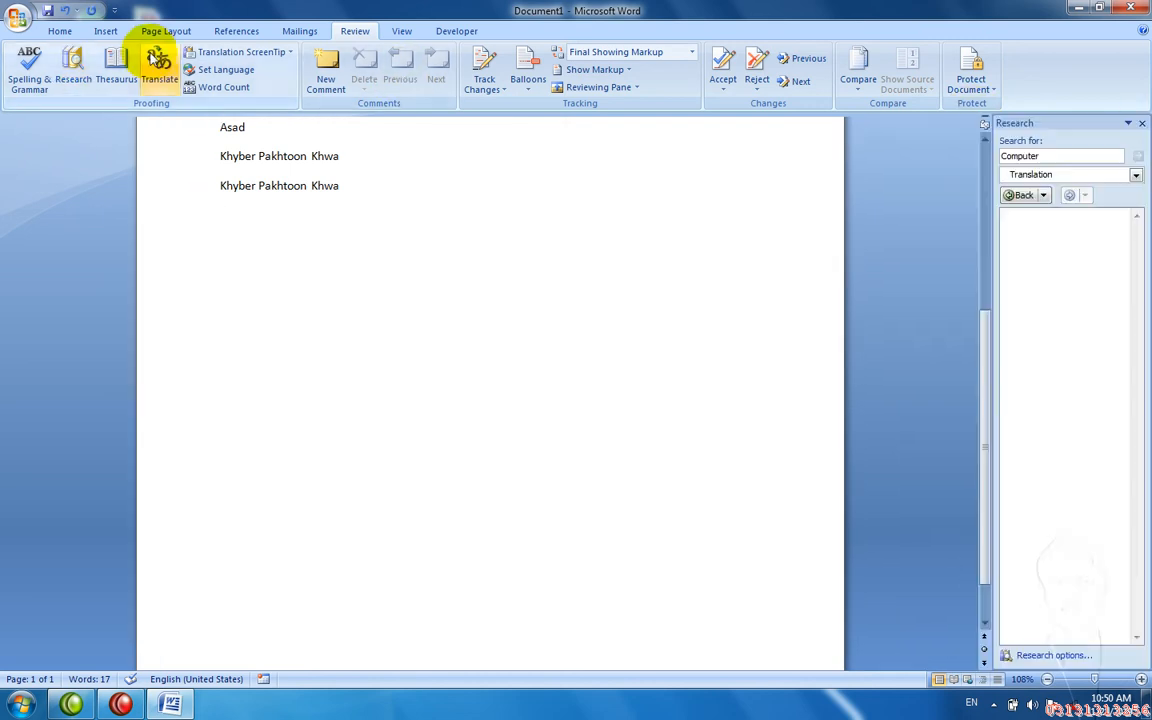
pyautogui.click(1136, 176)
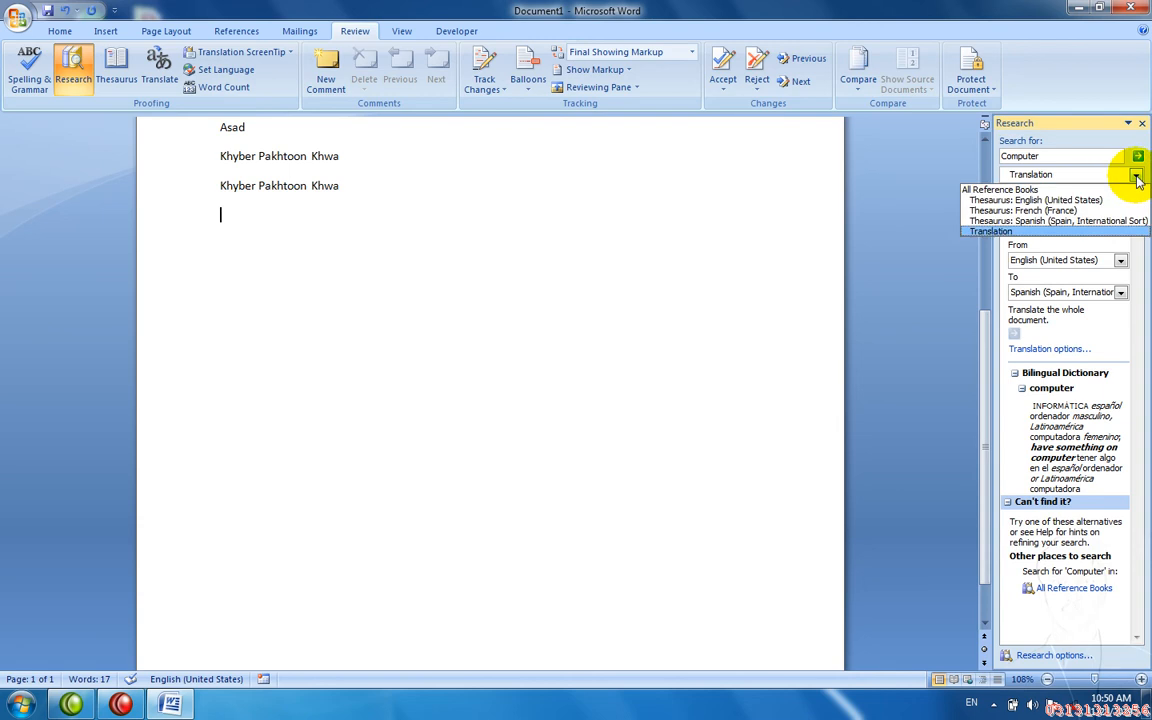
pyautogui.click(1070, 211)
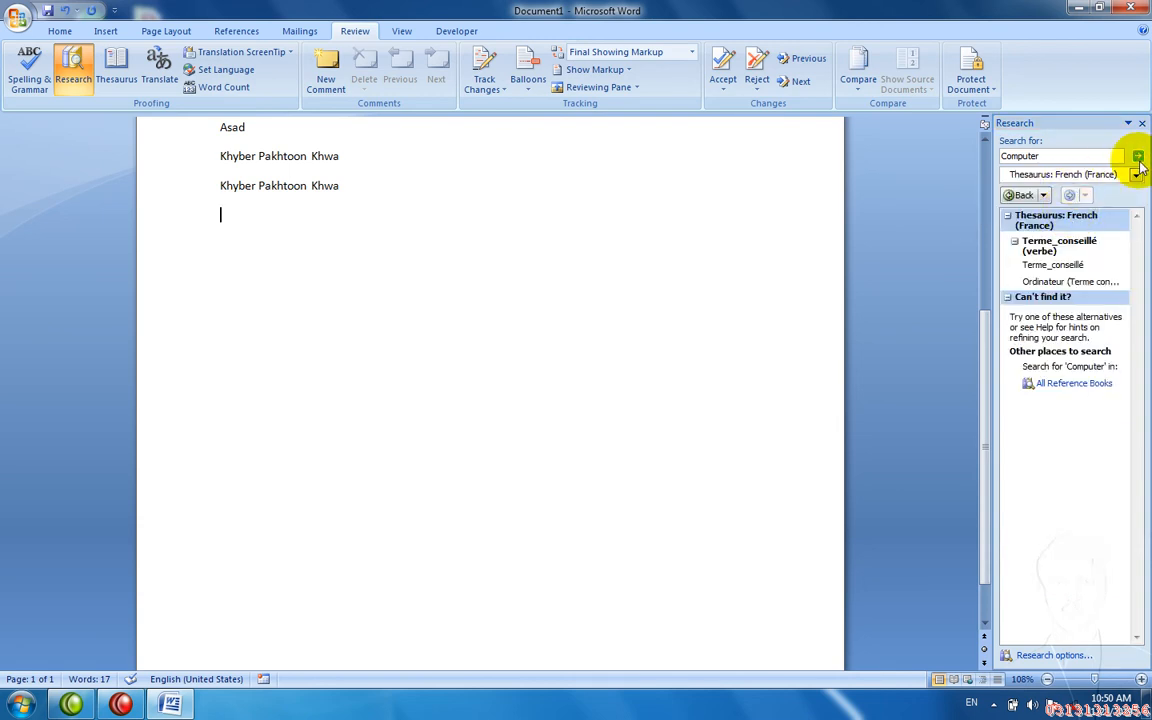
pyautogui.click(1141, 124)
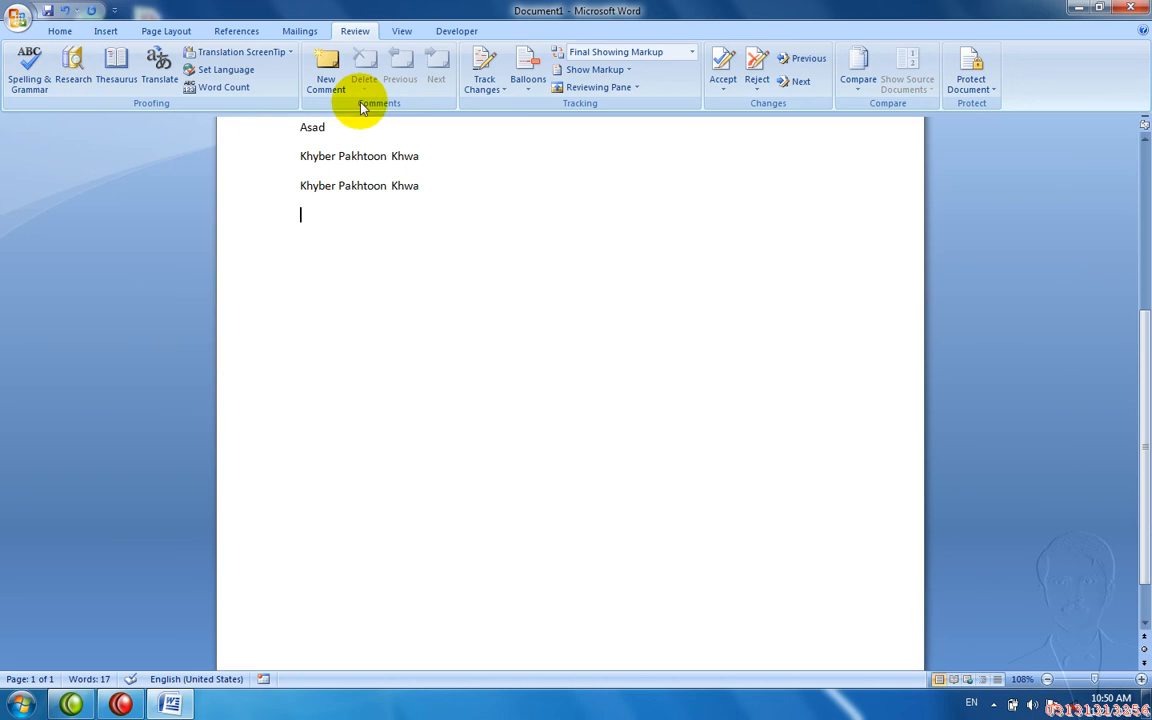
# - Set Translation ScreenTips to French (France), undo the last correction, and glance at Set Language
pyautogui.click(216, 51)
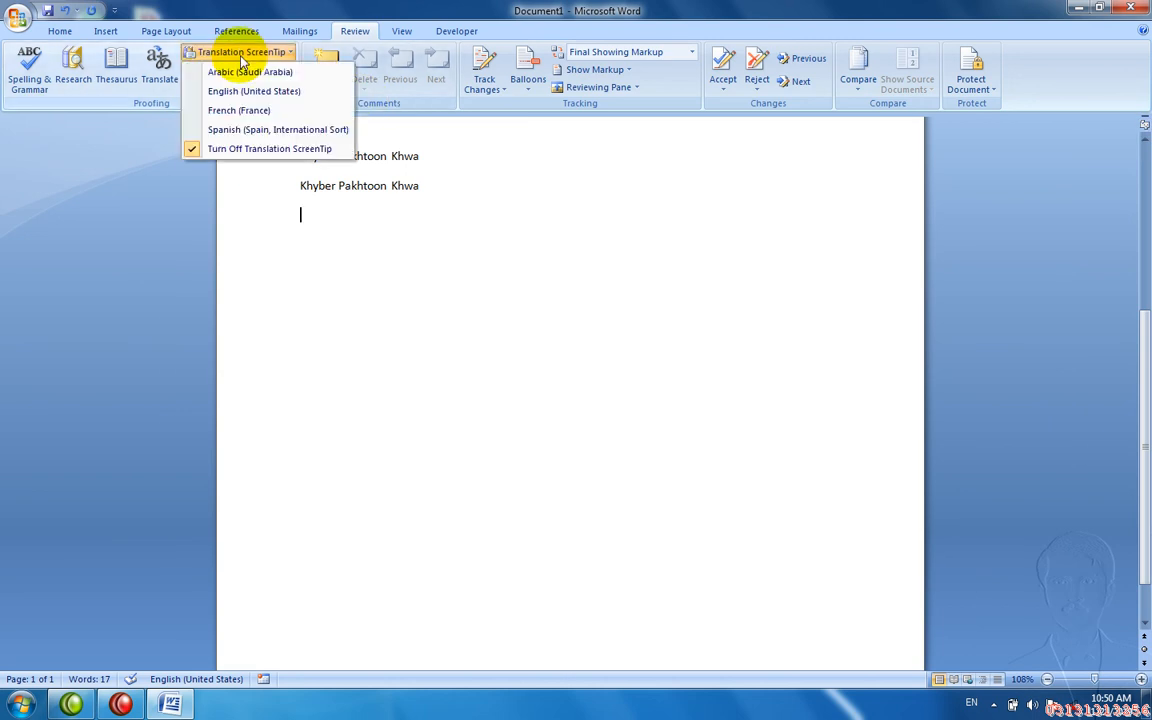
pyautogui.click(240, 111)
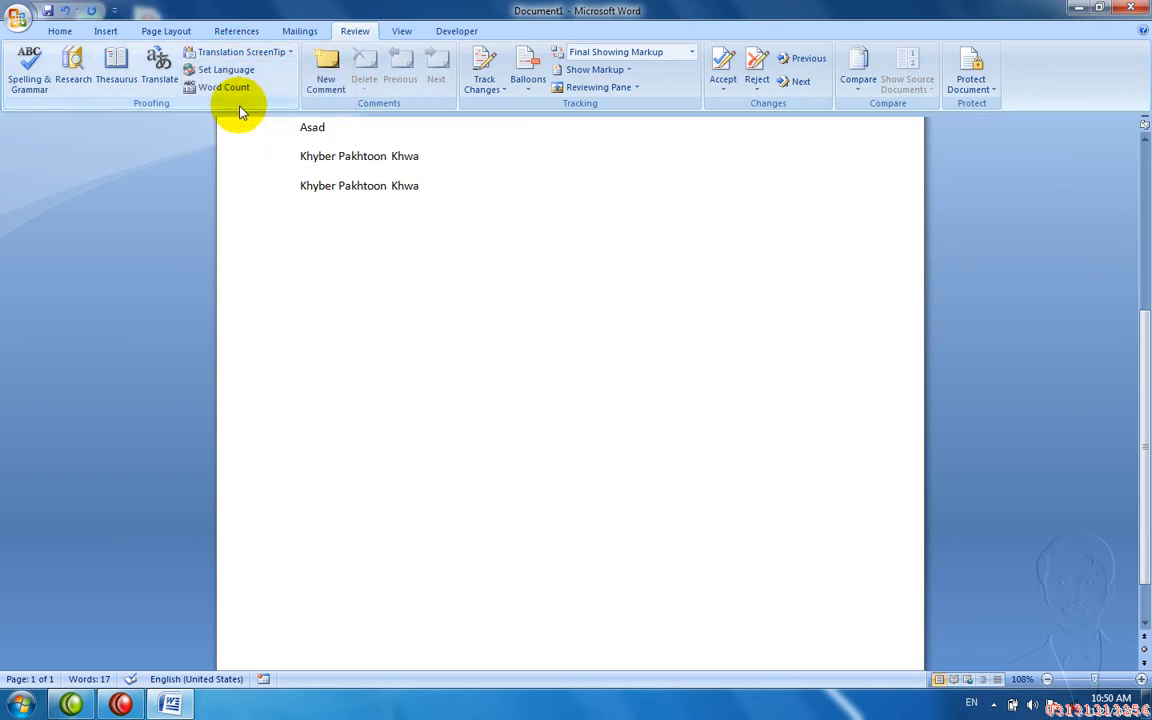
pyautogui.hotkey('ctrl', 'z')
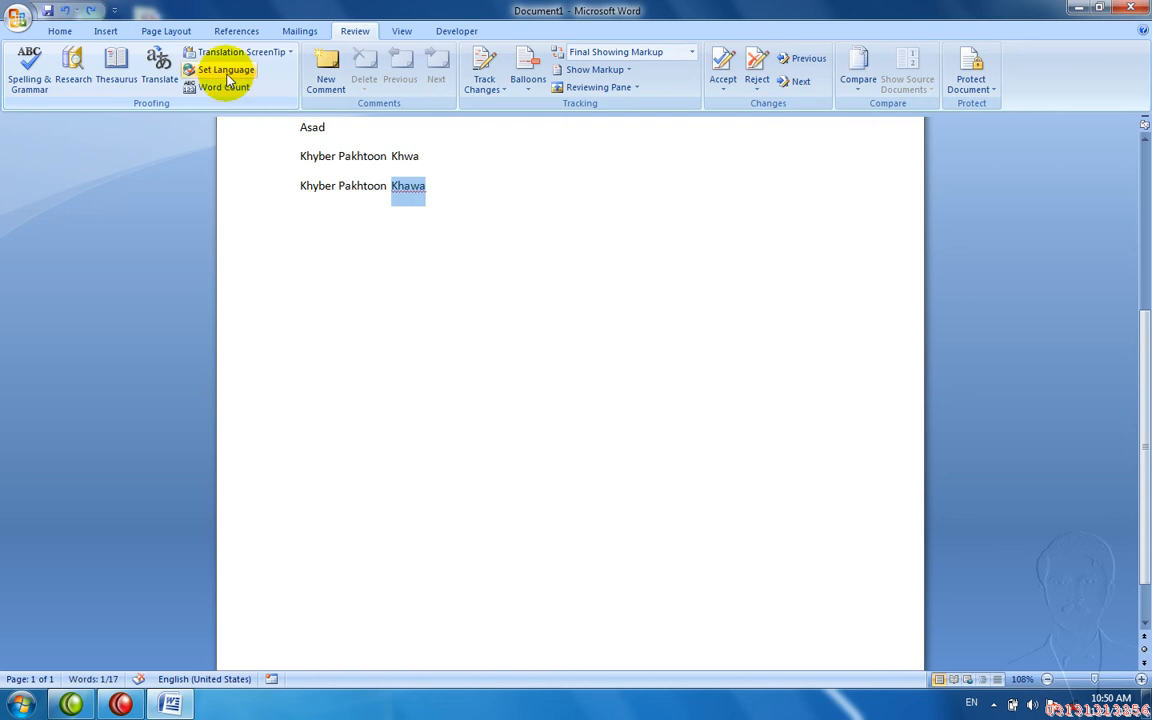
pyautogui.click(226, 72)
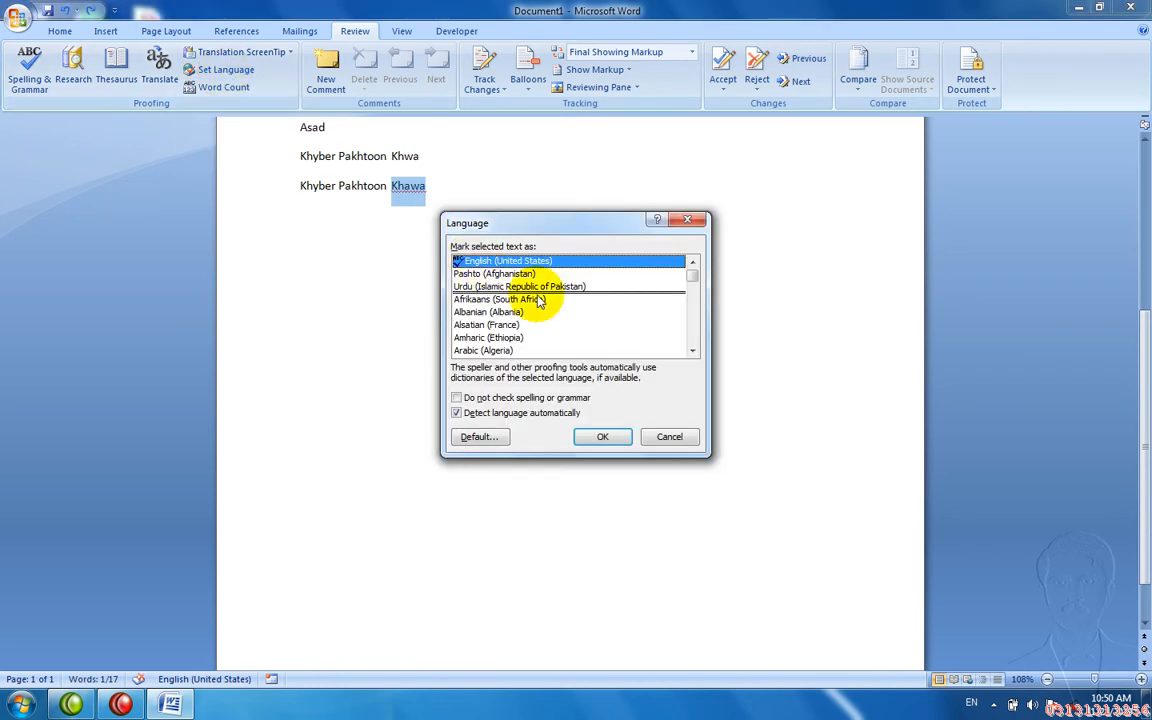
pyautogui.click(687, 219)
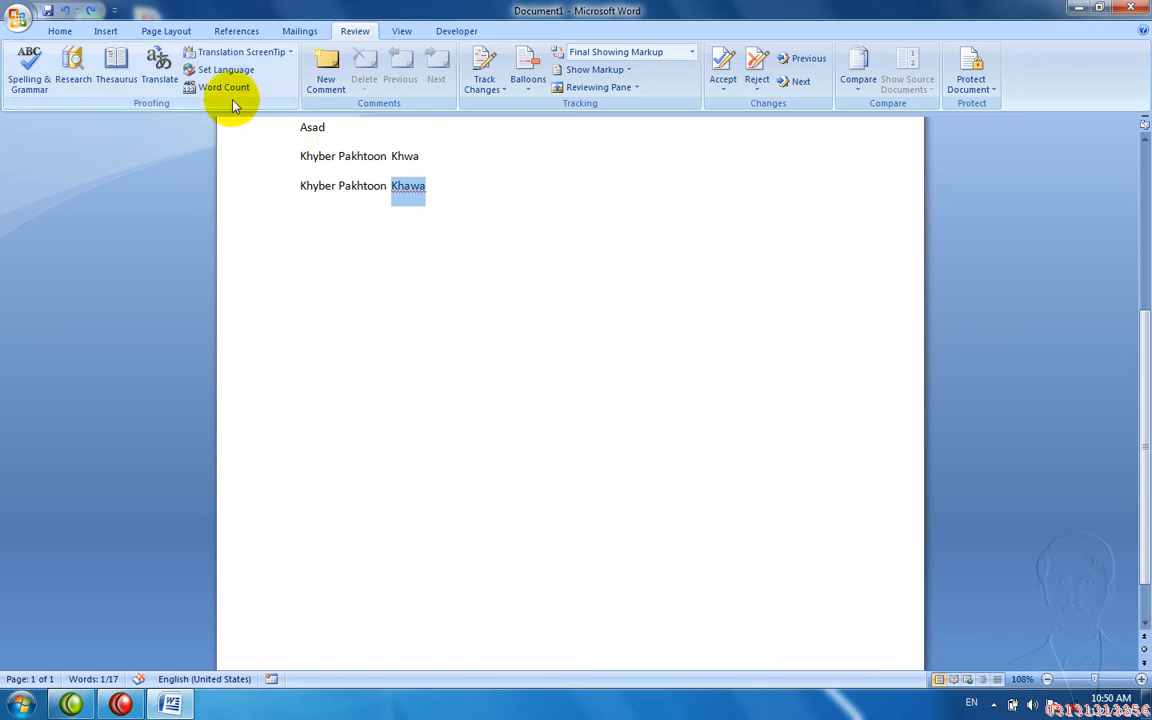
# - Select the whole document, then view its Word Count statistics
pyautogui.hotkey('ctrl', 'a')
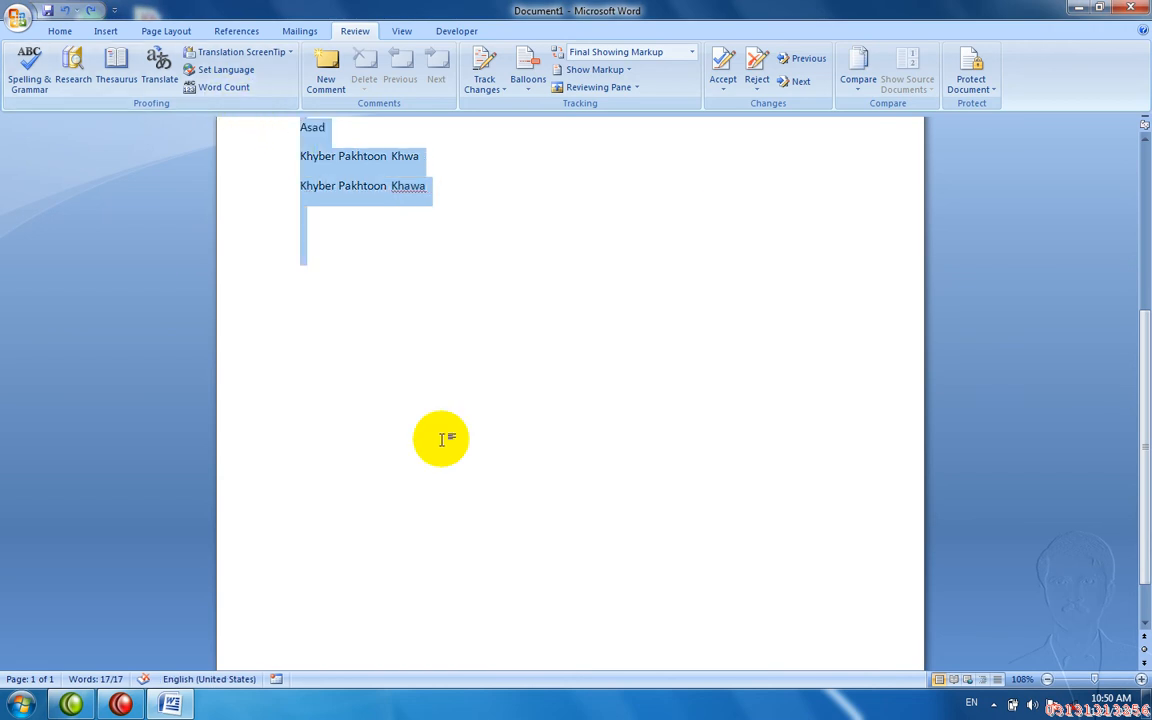
pyautogui.click(441, 439)
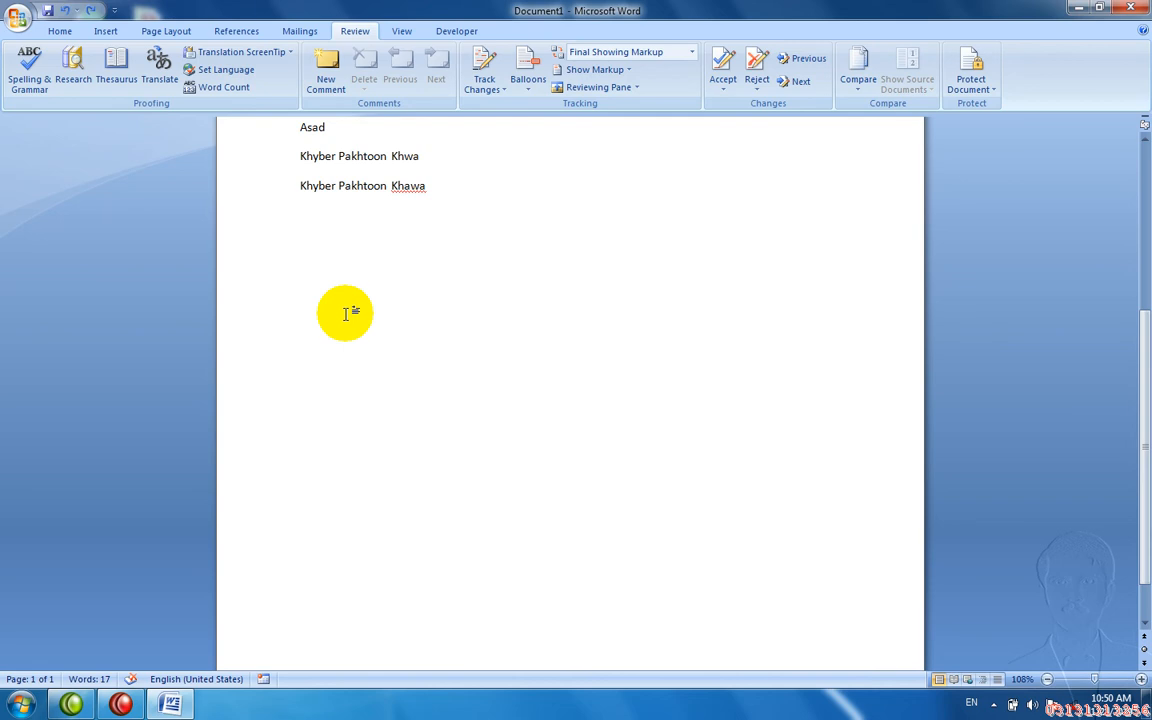
pyautogui.click(218, 90)
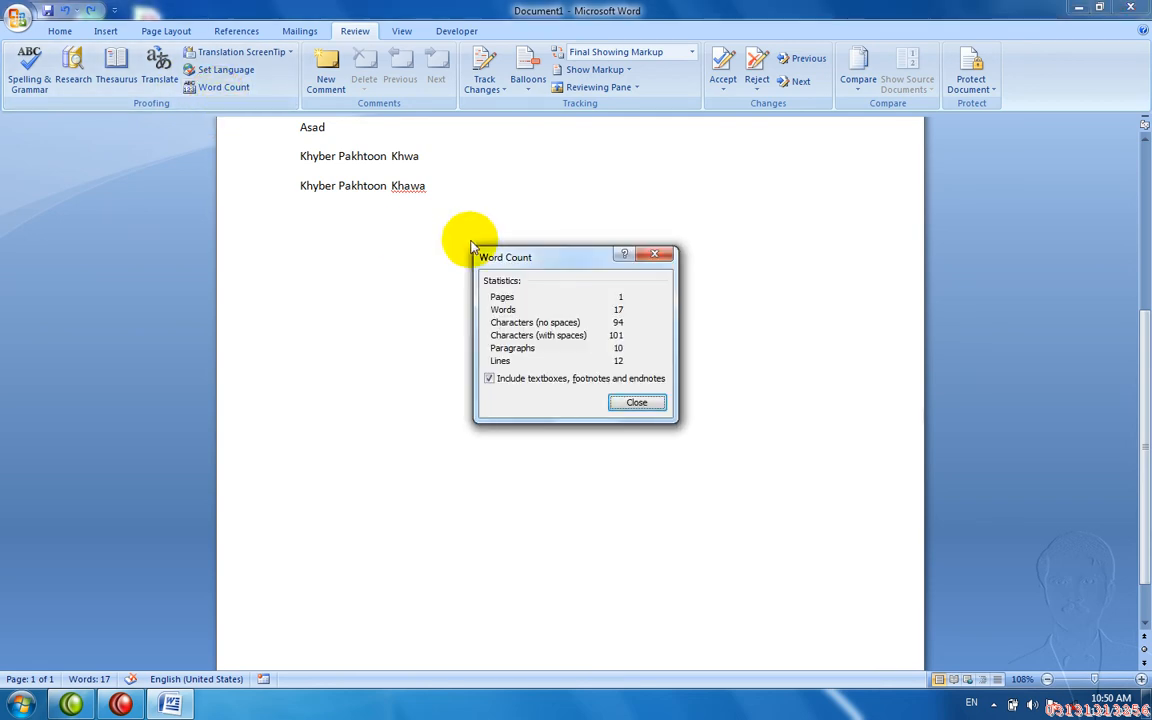
pyautogui.press('Escape')
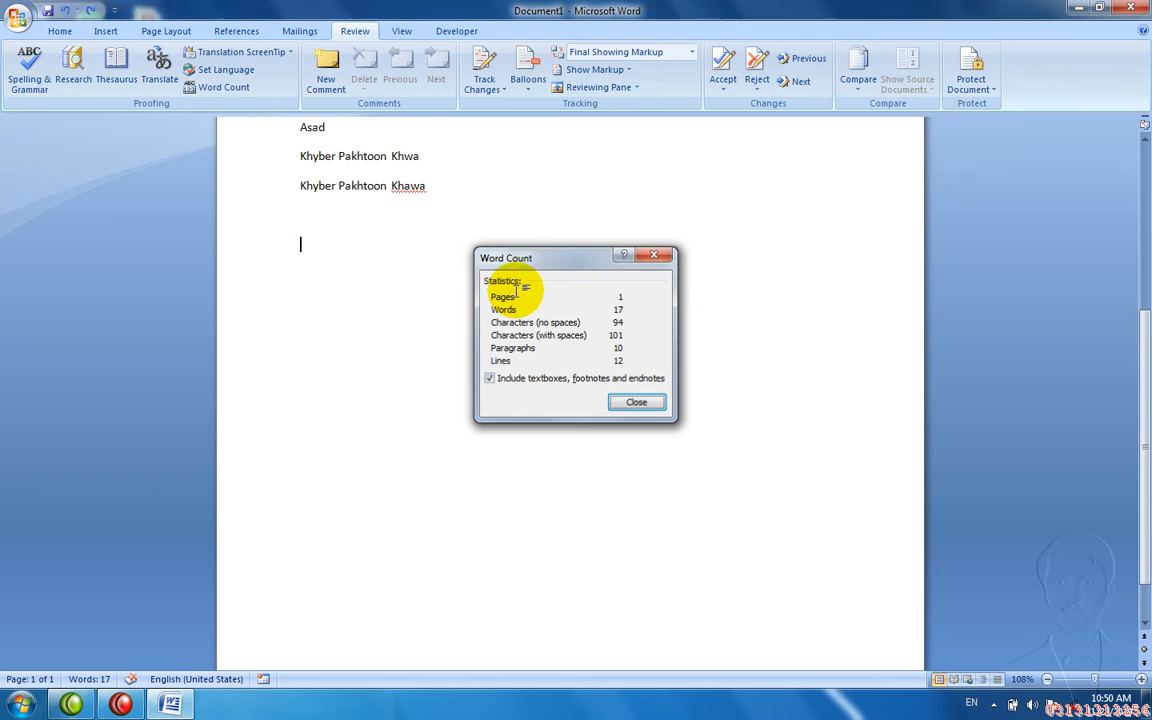
# - Close Document1 without saving and start a new blank document
pyautogui.hotkey('alt', 'F4')
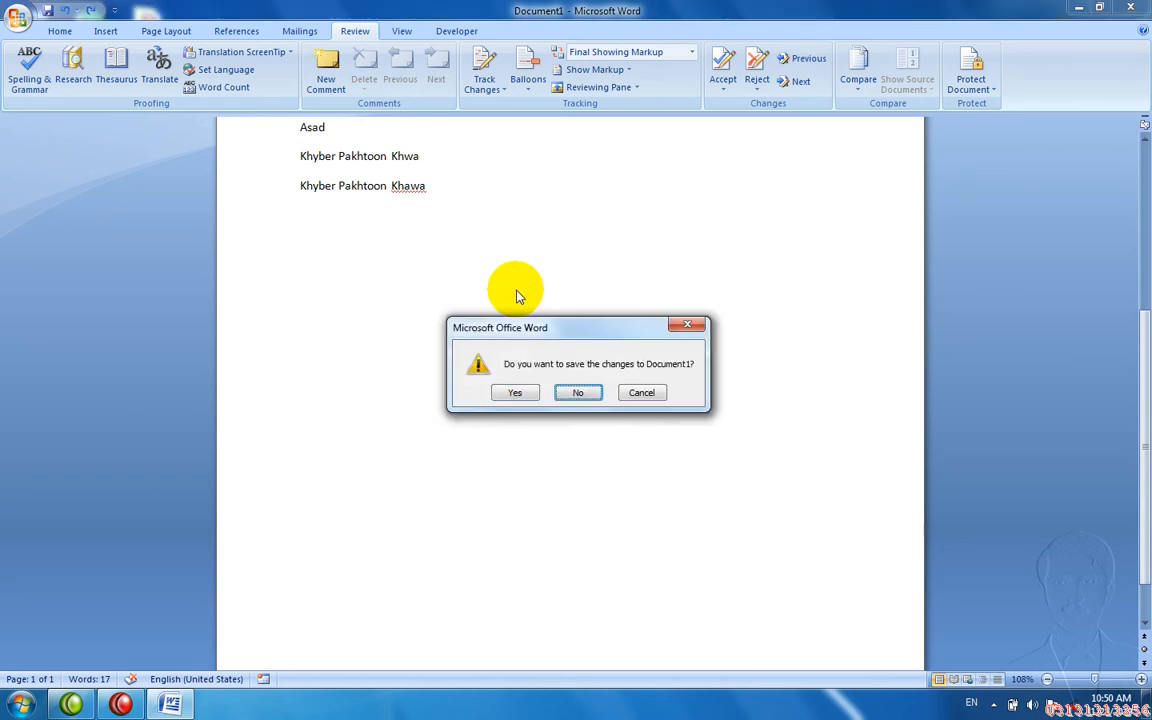
pyautogui.press('n')
pyautogui.hotkey('ctrl', 'n')
# - Type the sentence 'He goes to school.' in the new document
pyautogui.write('He is')
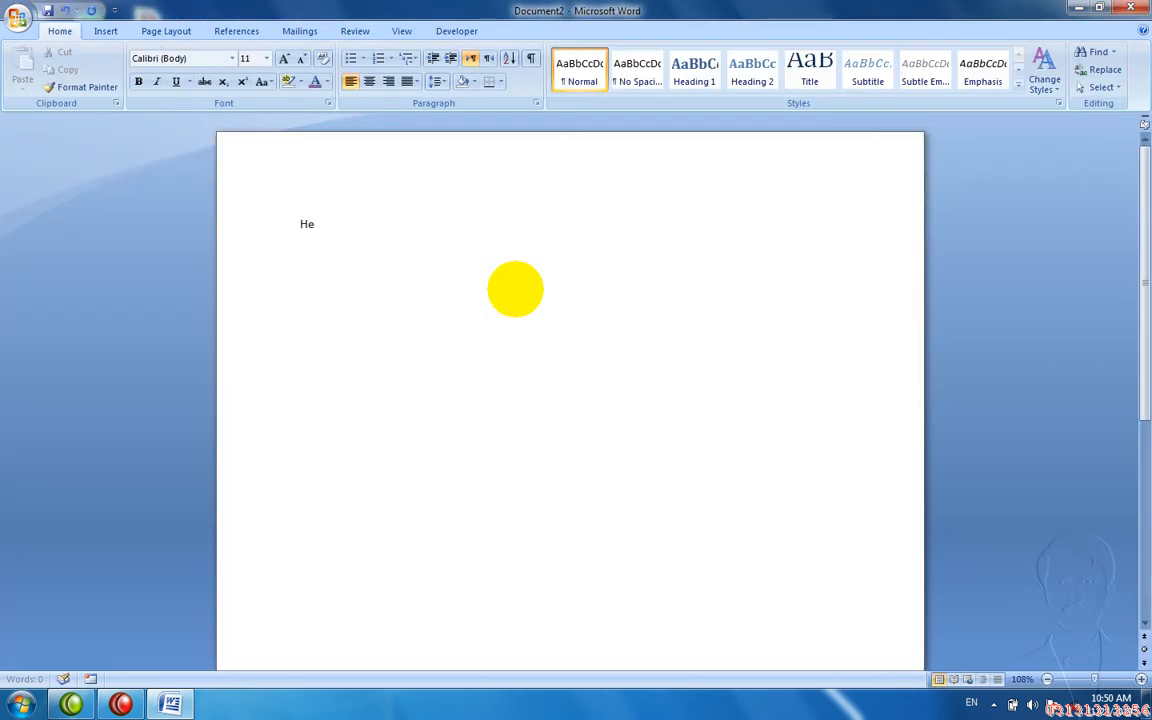
pyautogui.press('BackSpace')
pyautogui.press('BackSpace')
pyautogui.write('go')
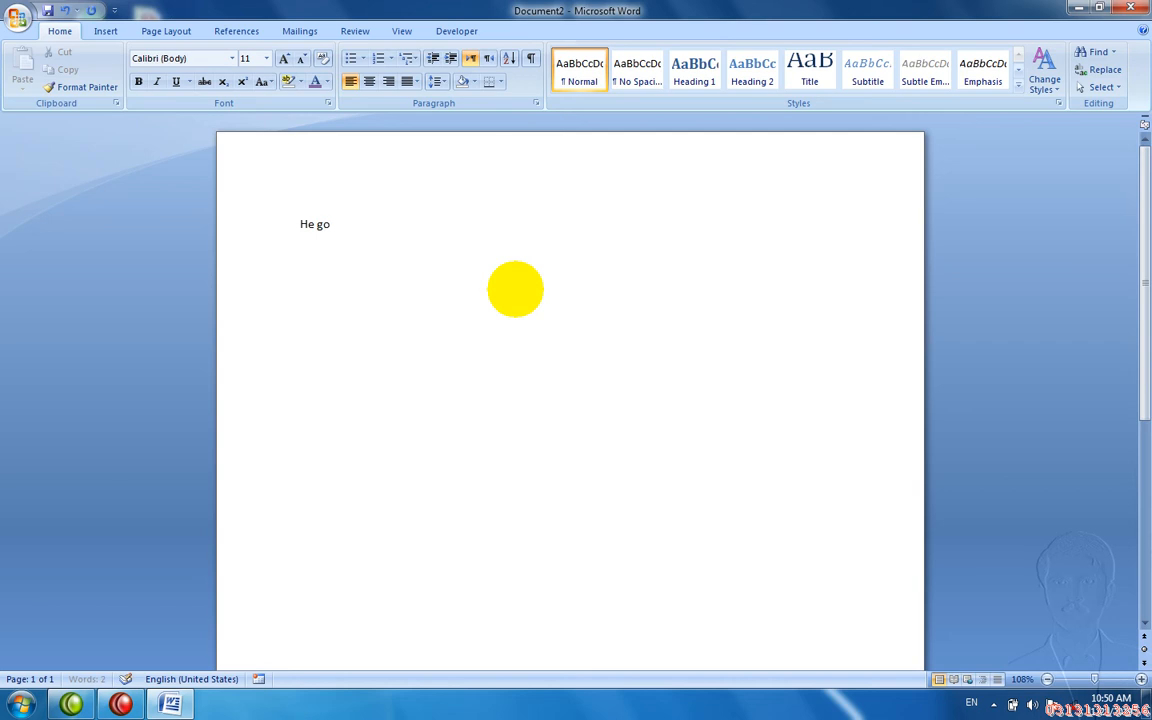
pyautogui.write('es to school')
pyautogui.press('Return')
pyautogui.press('BackSpace')
pyautogui.press('BackSpace')
pyautogui.write('l.')
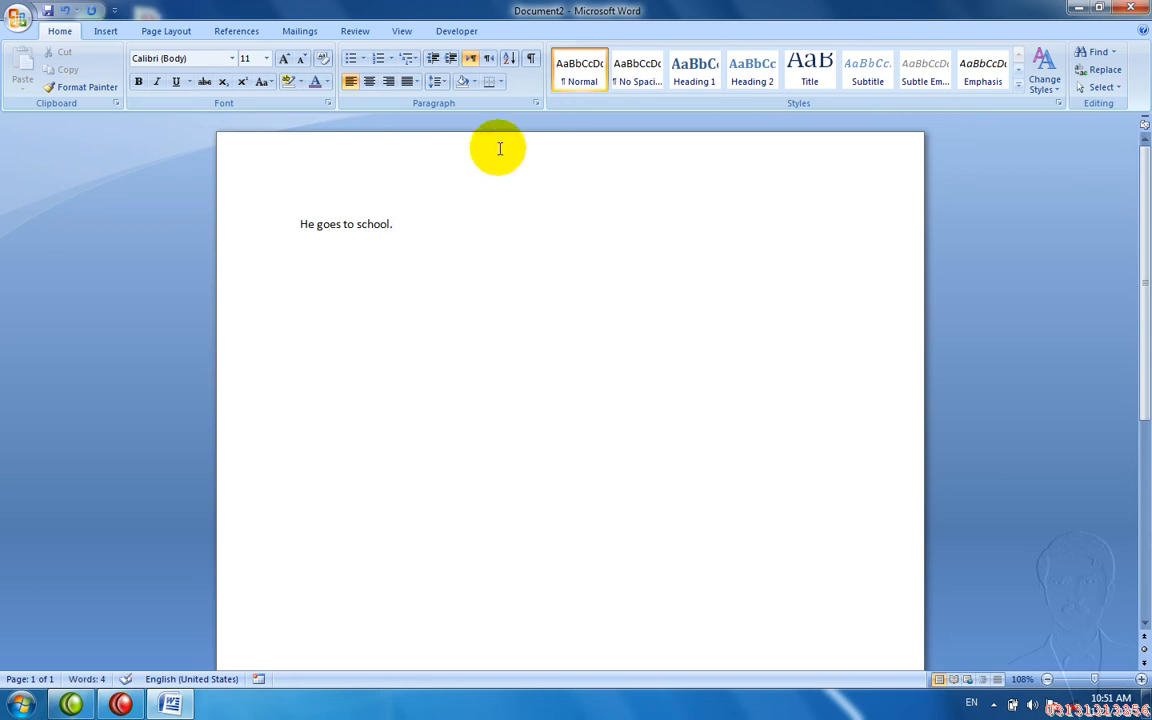
# - Check the Word Count: 4 words, 18 characters with spaces, one paragraph
pyautogui.click(352, 34)
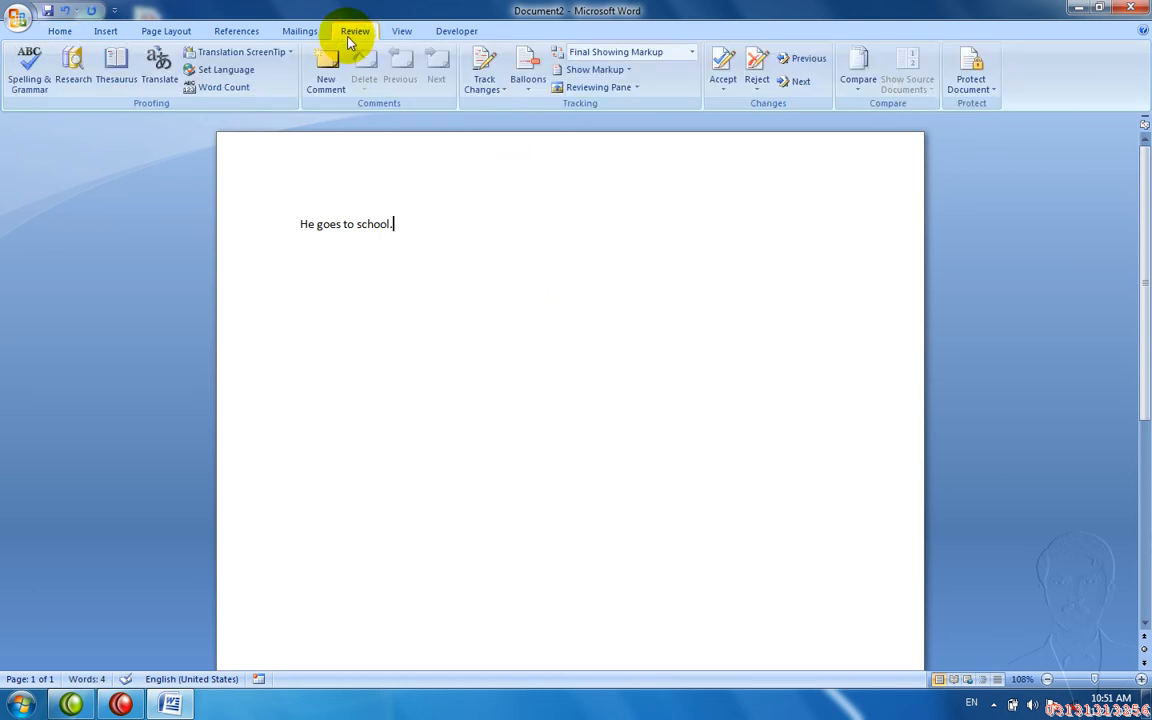
pyautogui.click(250, 86)
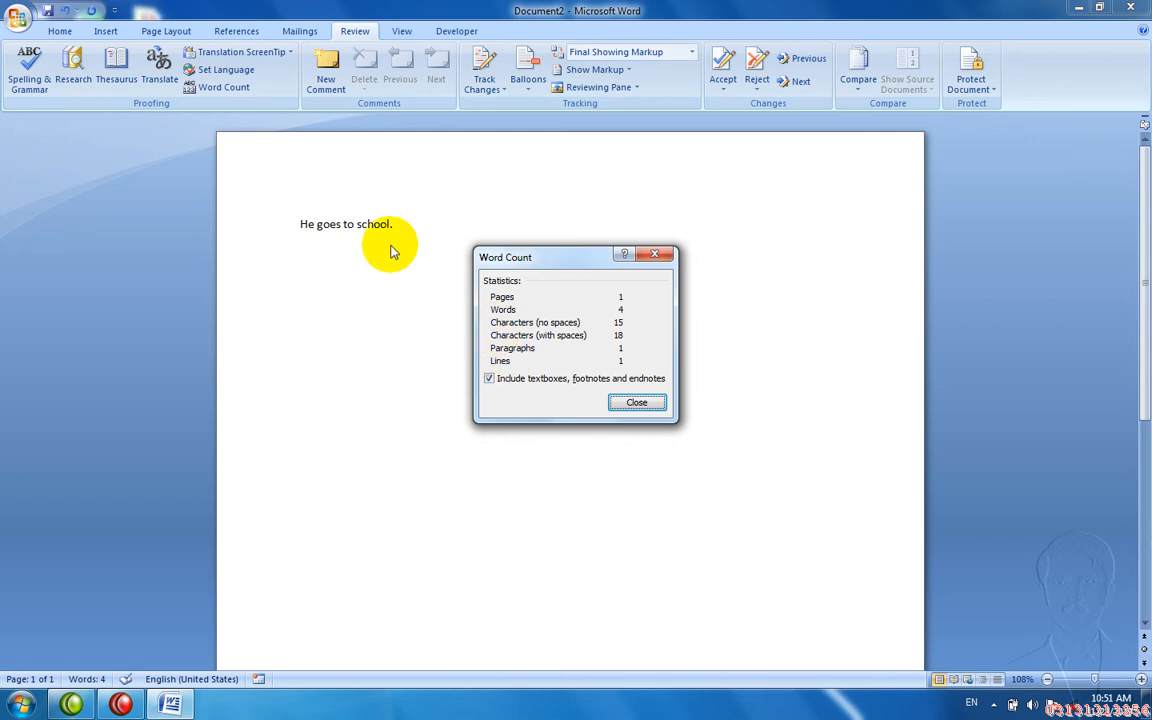
pyautogui.press('Escape')
# - Replace the sentence with =rand() sample text and confirm 185 words, 1,080 characters in Word Count
pyautogui.hotkey('ctrl', 'a')
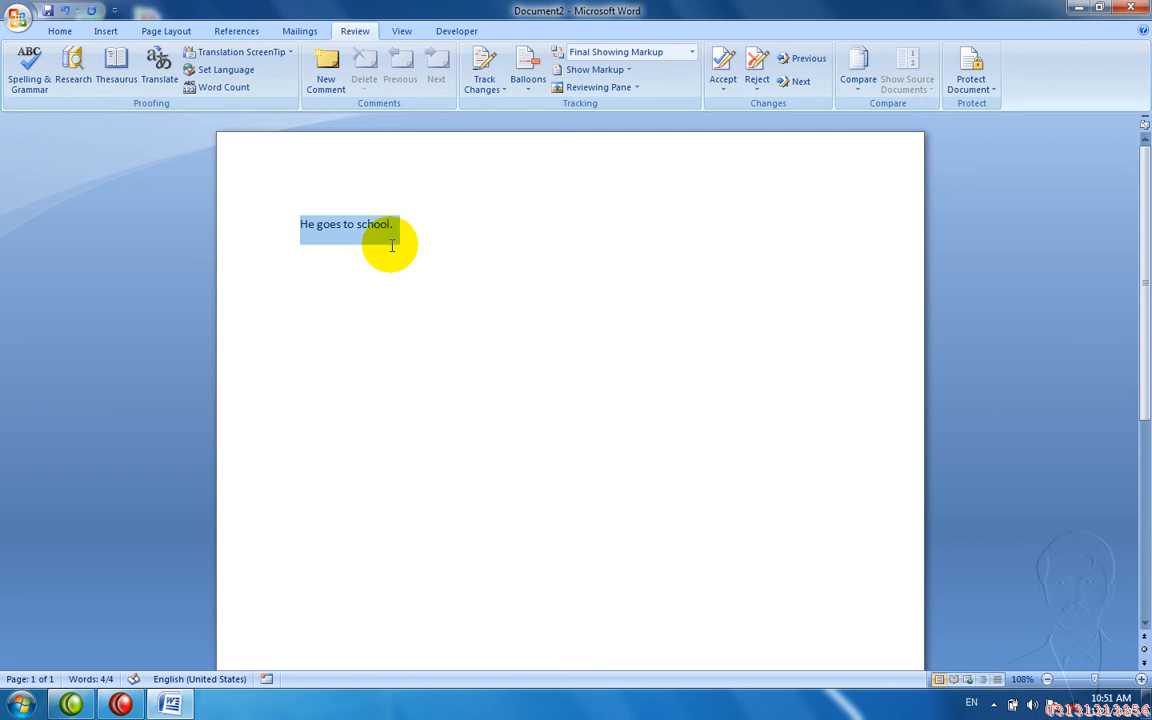
pyautogui.write('=ta')
pyautogui.press('BackSpace')
pyautogui.press('BackSpace')
pyautogui.write('ra')
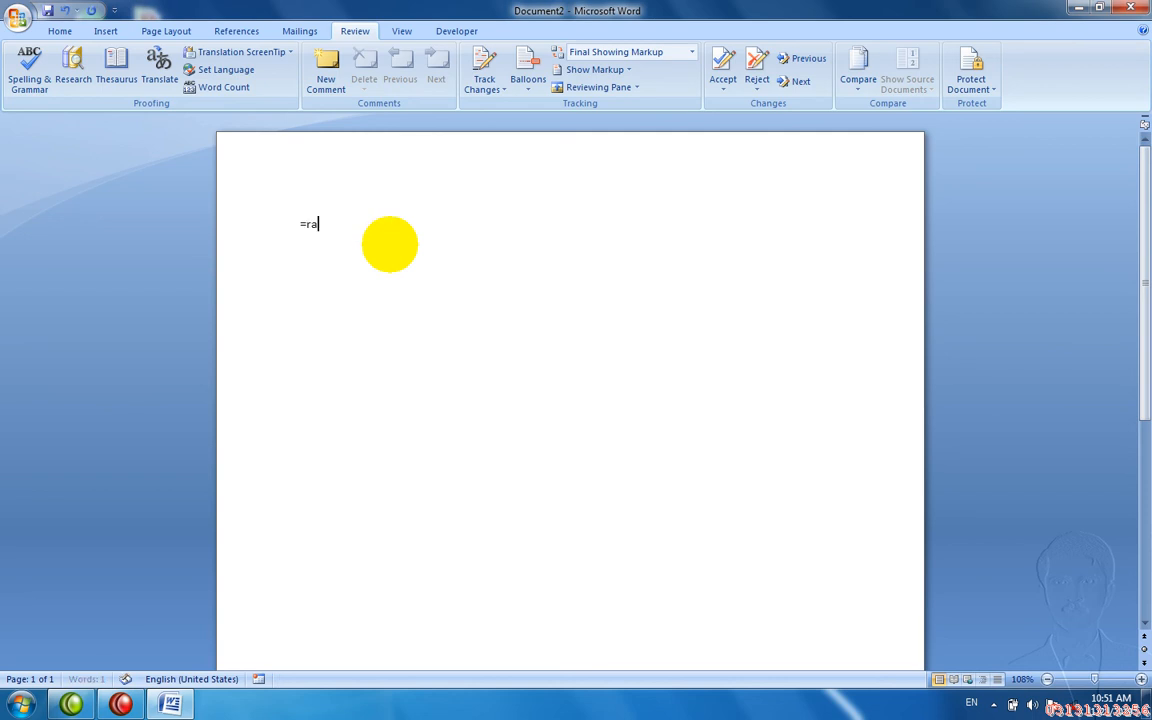
pyautogui.write('nd()')
pyautogui.press('Return')
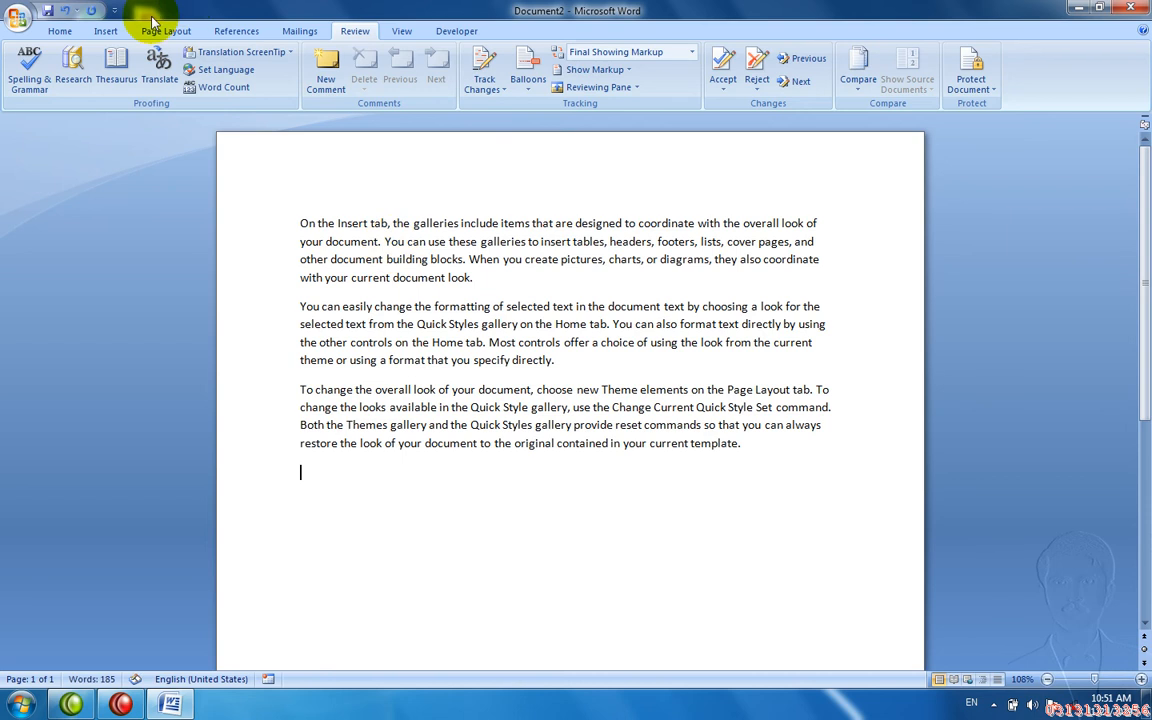
pyautogui.click(190, 87)
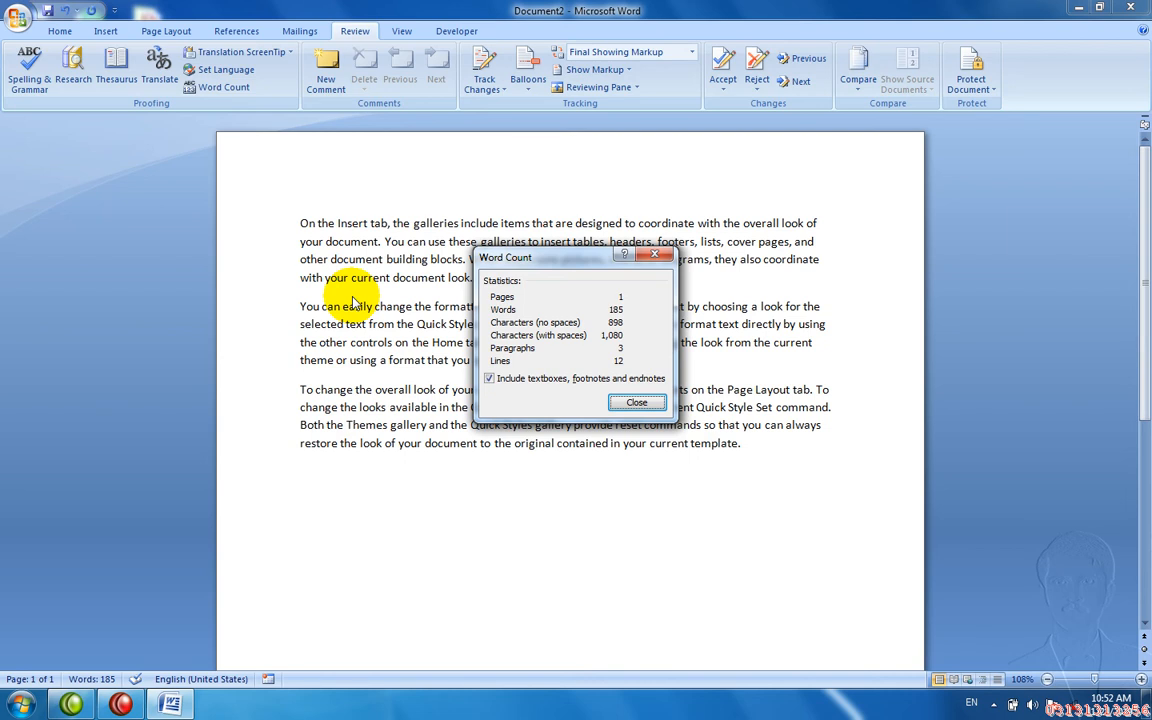
pyautogui.press('Escape')
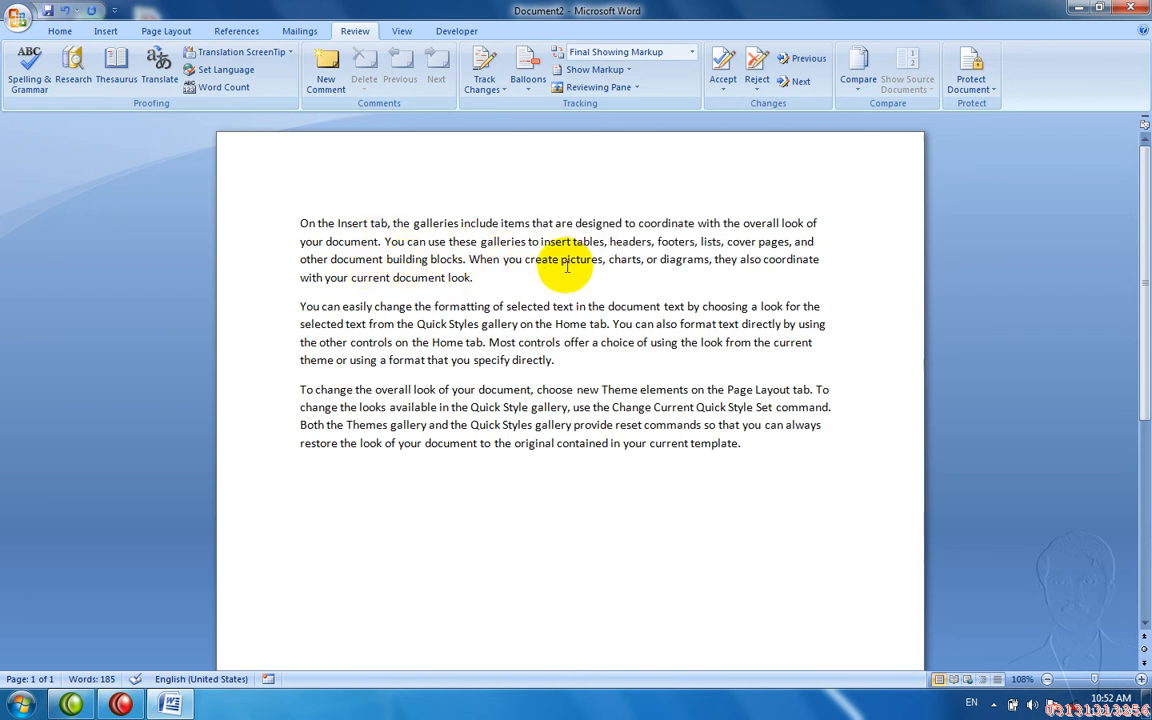
# - Attach a comment listing several first names to the words 'create pictures'
pyautogui.moveTo(560, 262); pyautogui.dragTo(528, 259)
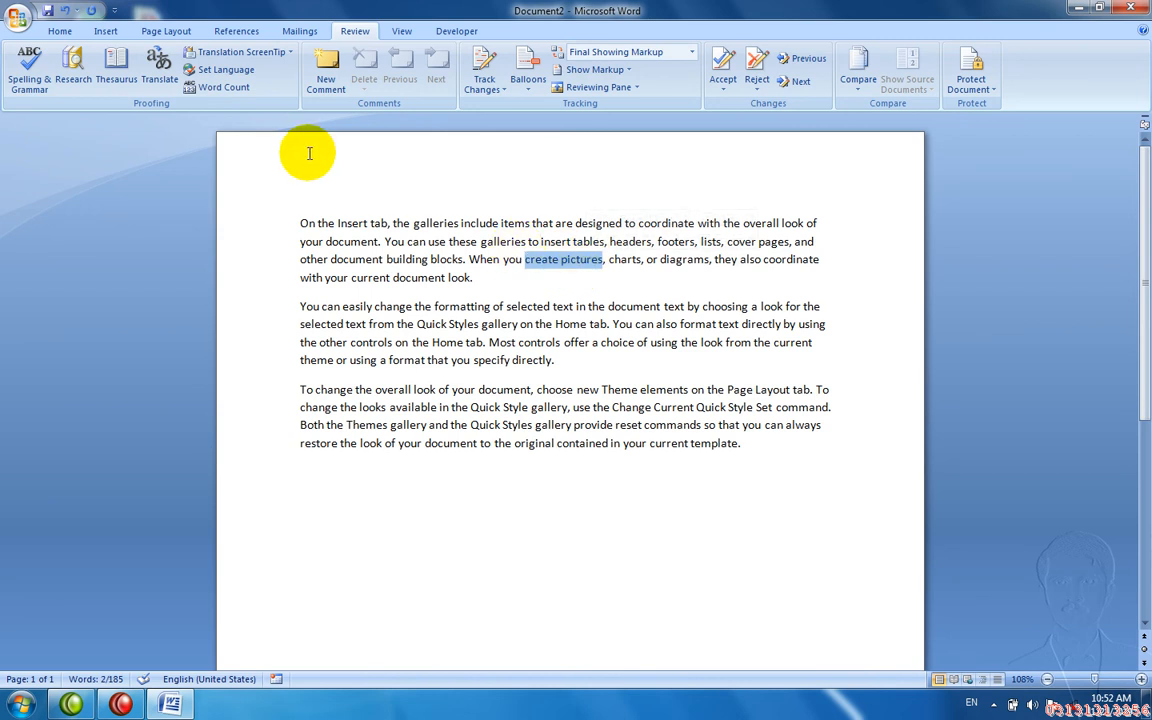
pyautogui.click(321, 86)
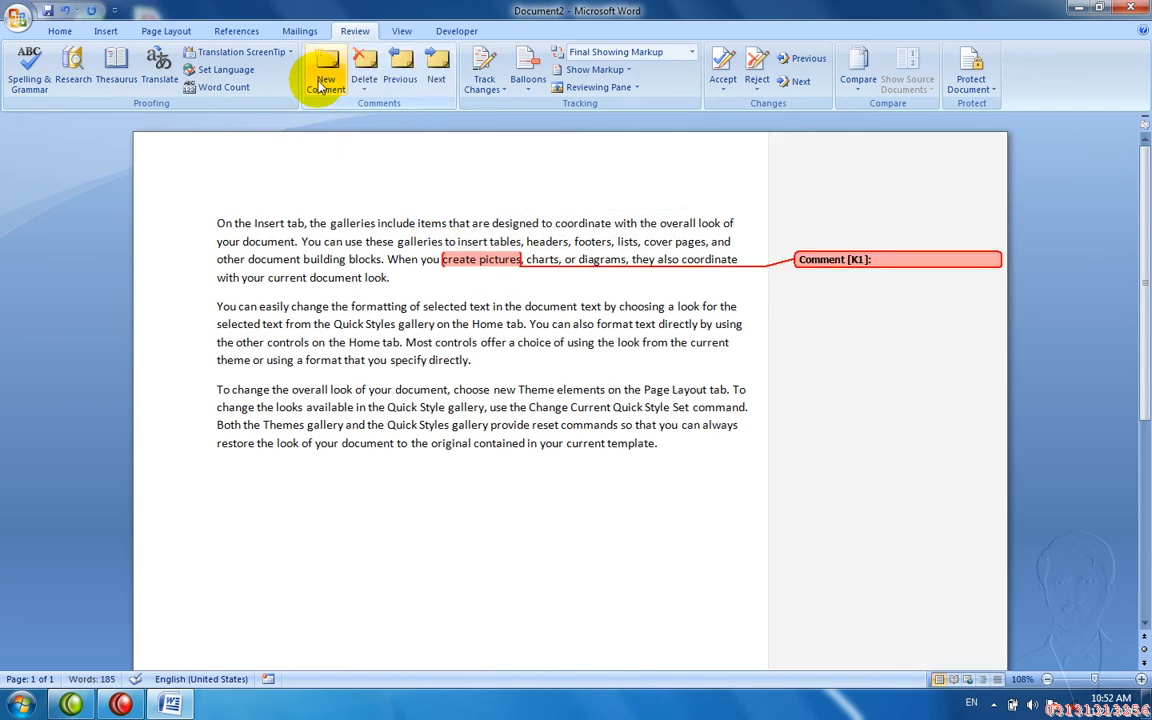
pyautogui.write('Asad fawad jwad kaaml')
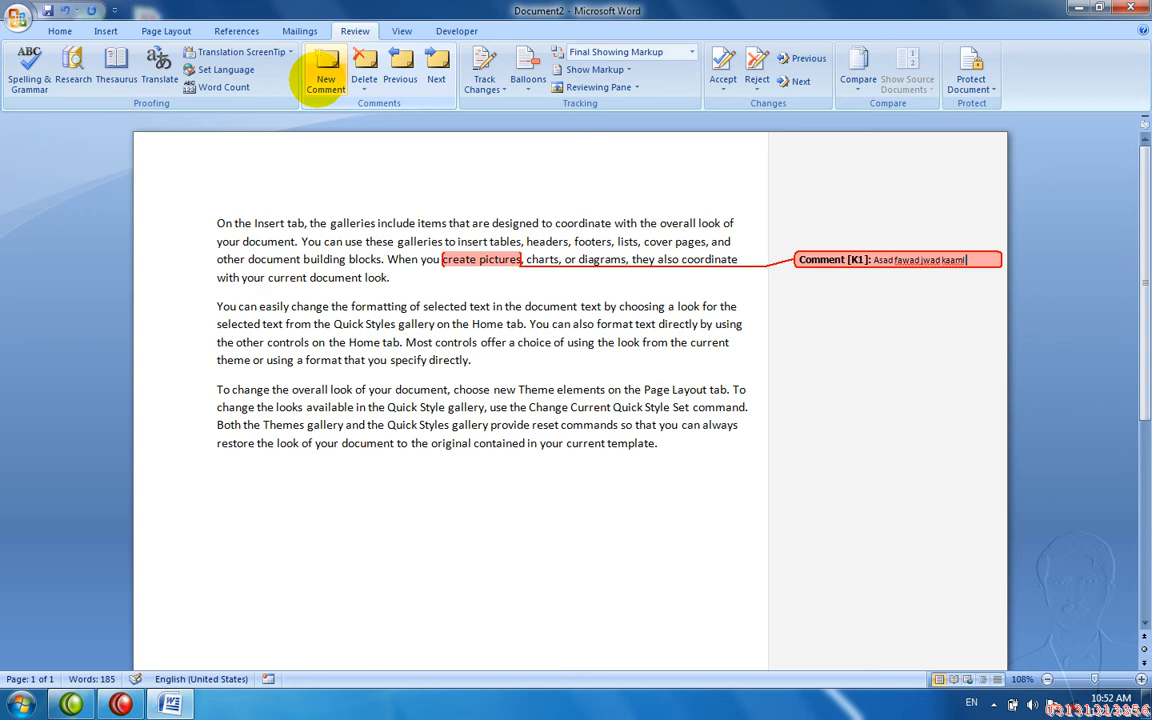
pyautogui.write(' jala')
pyautogui.write('l')
pyautogui.write(' jamal')
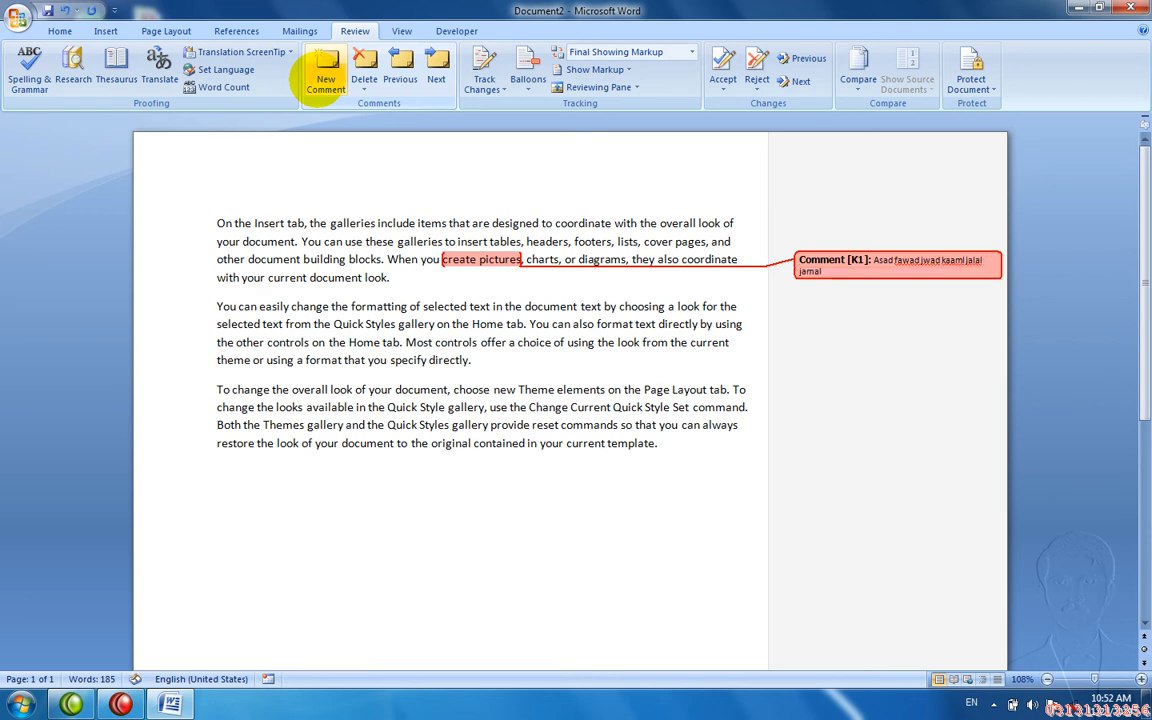
pyautogui.write(' ali')
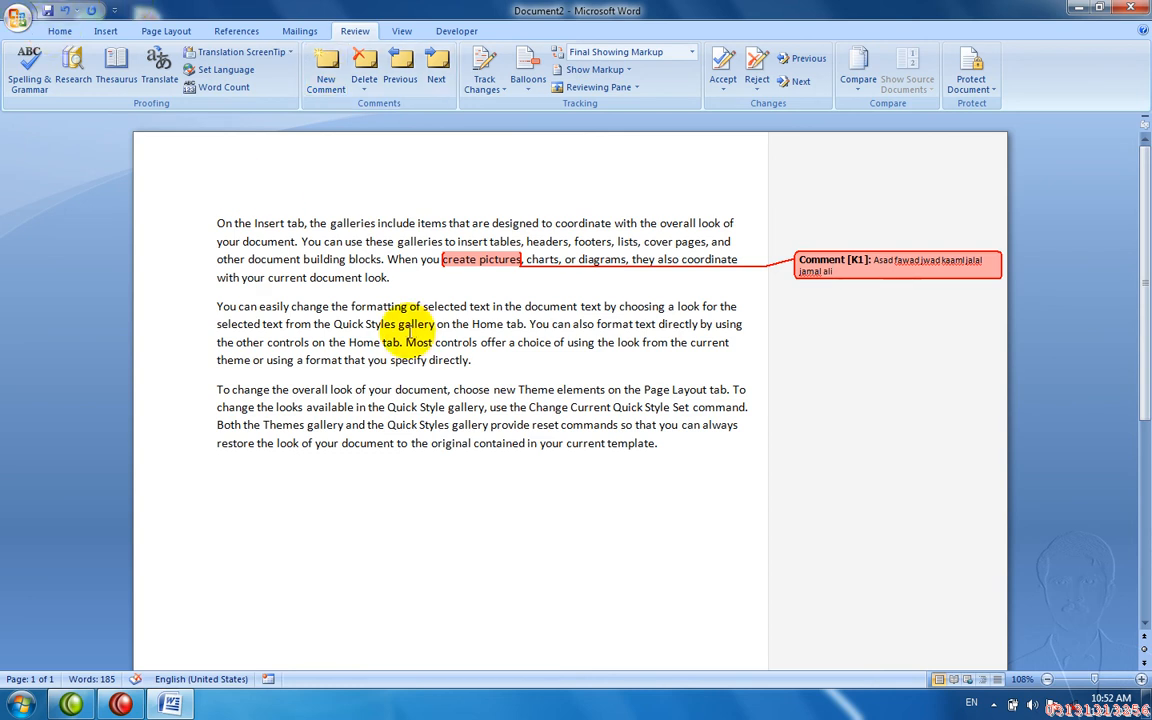
# - Attach the comment 'sdfsdf' to the word 'Home'
pyautogui.moveTo(397, 325); pyautogui.dragTo(362, 330)
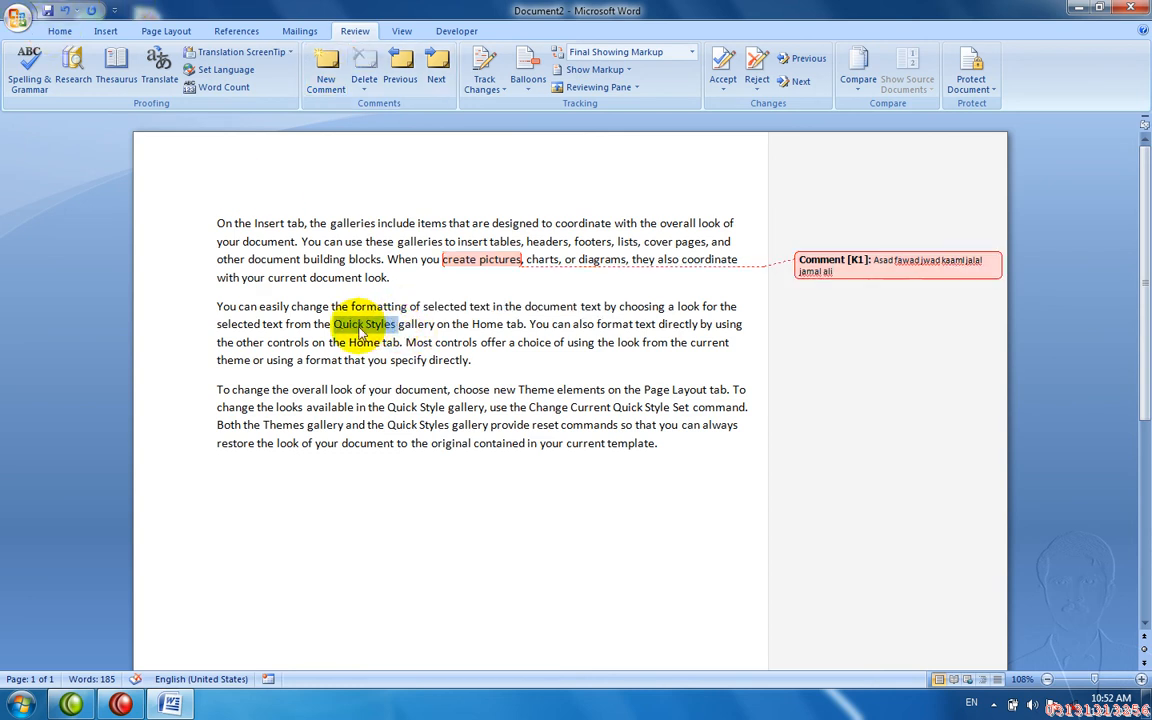
pyautogui.click(338, 158)
pyautogui.moveTo(388, 303)
pyautogui.press('Down')
pyautogui.press('Right')
pyautogui.press('Right')
pyautogui.press('Right')
pyautogui.hotkey('shift', 'Left')
pyautogui.hotkey('shift', 'Left')
pyautogui.hotkey('shift', 'Left')
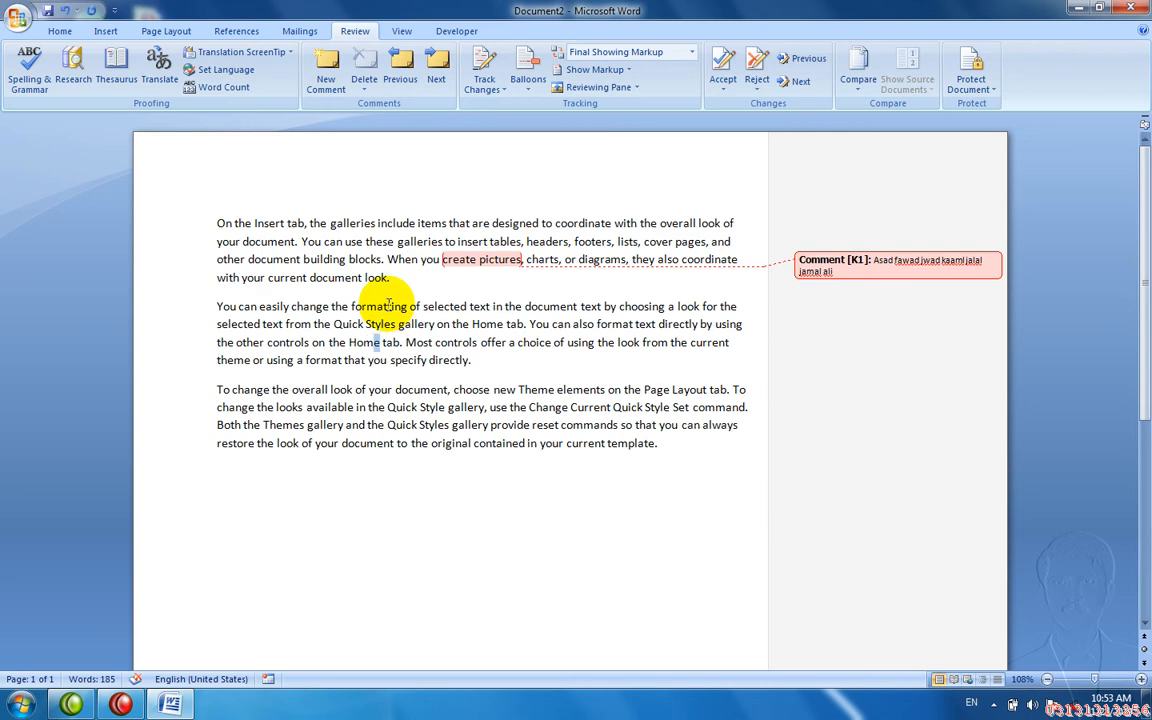
pyautogui.hotkey('shift', 'Left')
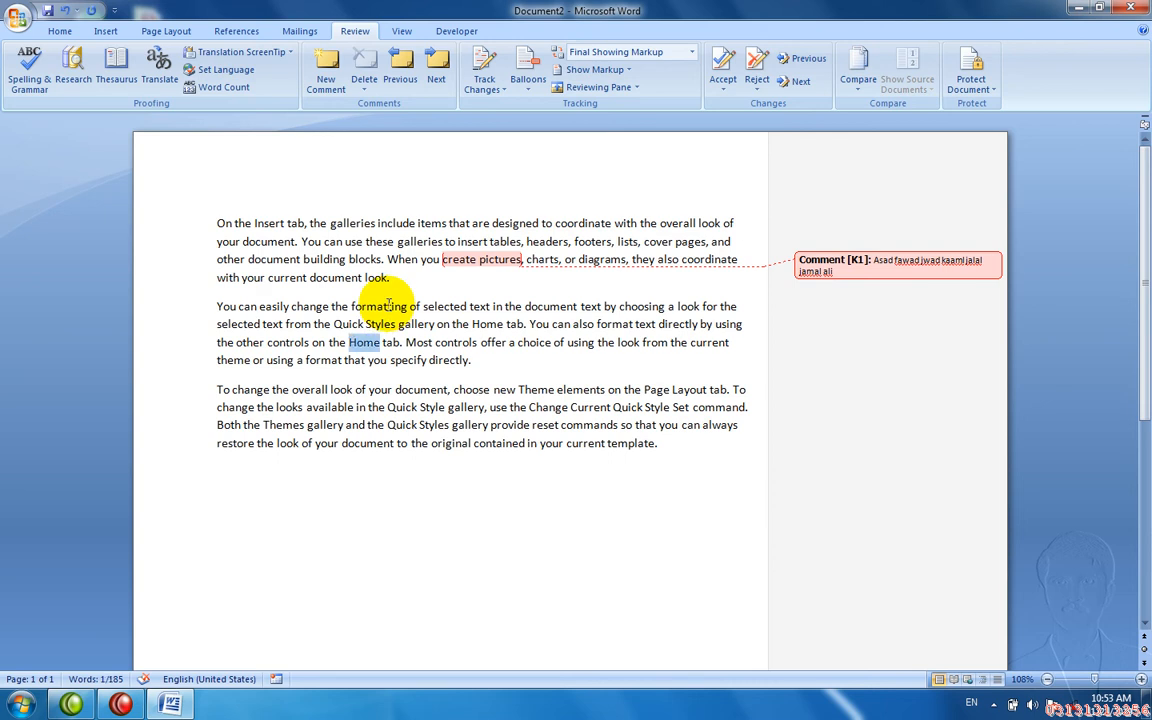
pyautogui.click(320, 65)
pyautogui.write('sdfsdf')
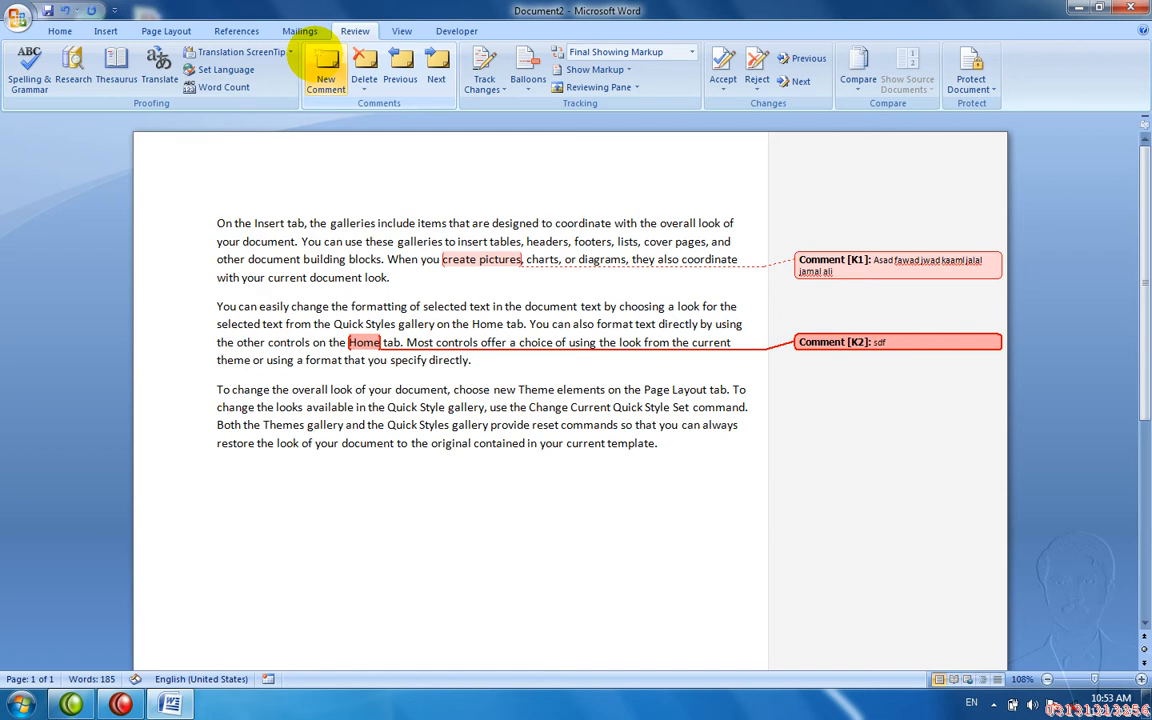
# - Attach the comment 'dsfdsf' to the word 'of' in the third paragraph
pyautogui.doubleClick(361, 389)
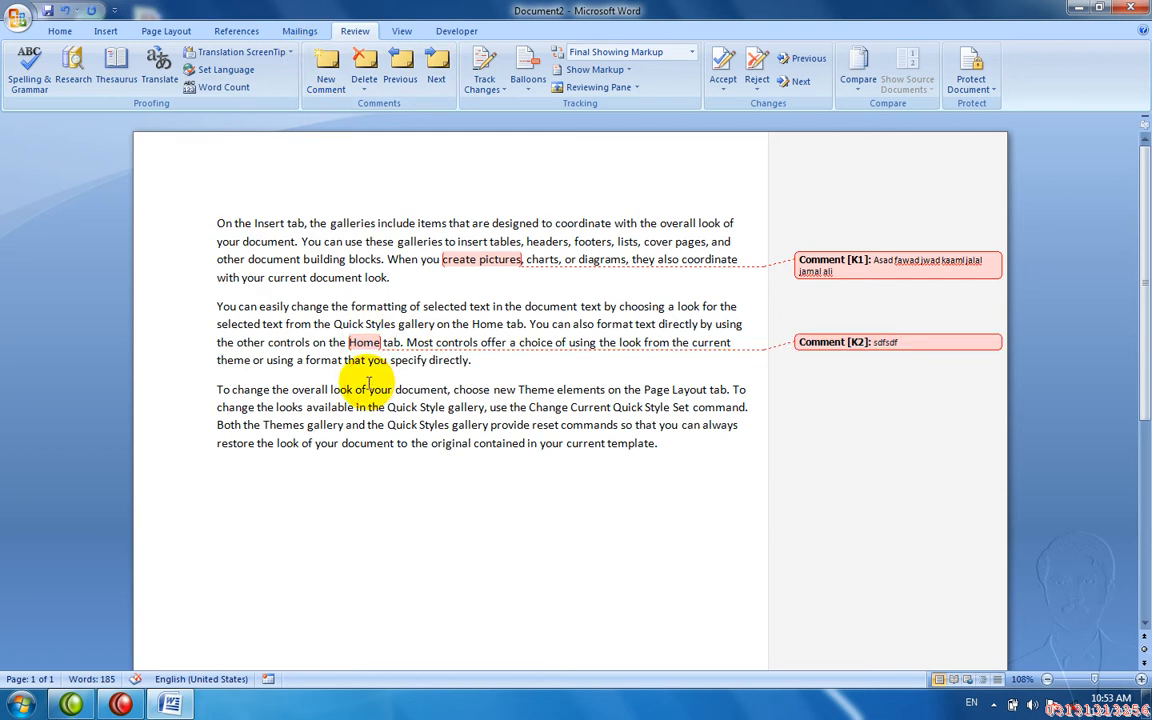
pyautogui.click(326, 85)
pyautogui.write('dsfdsf')
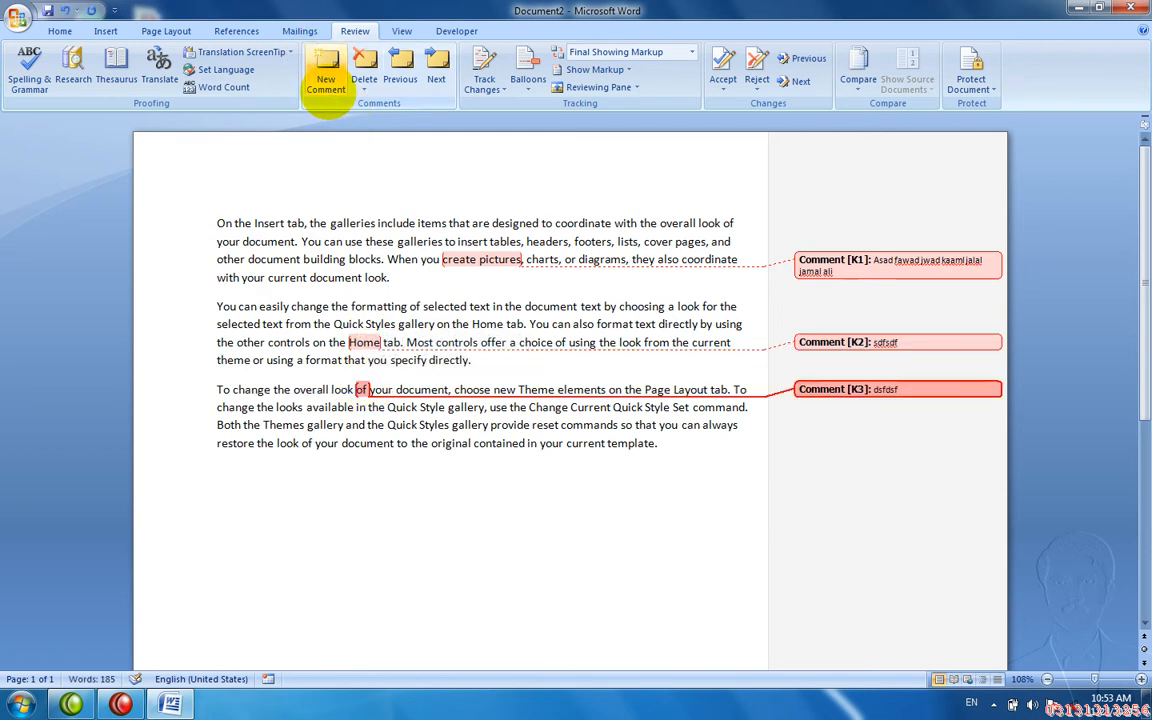
# - Step back and forward through the three comments, then bring up the comment deletion options
pyautogui.click(400, 60)
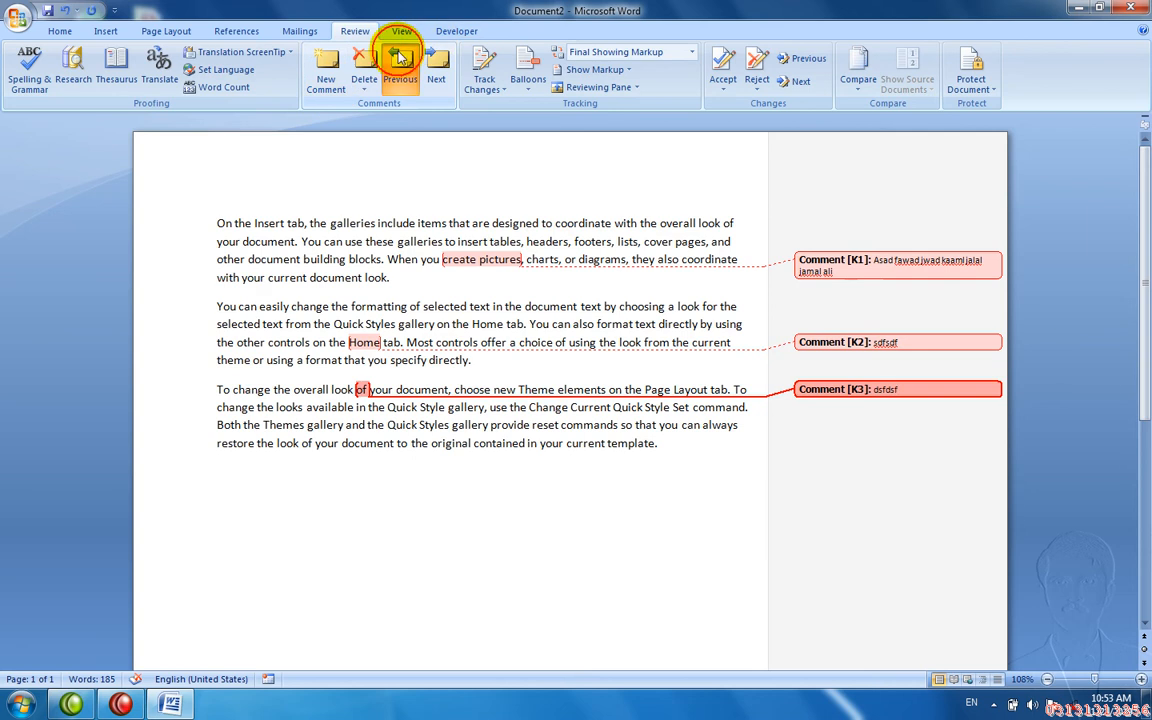
pyautogui.click(400, 60)
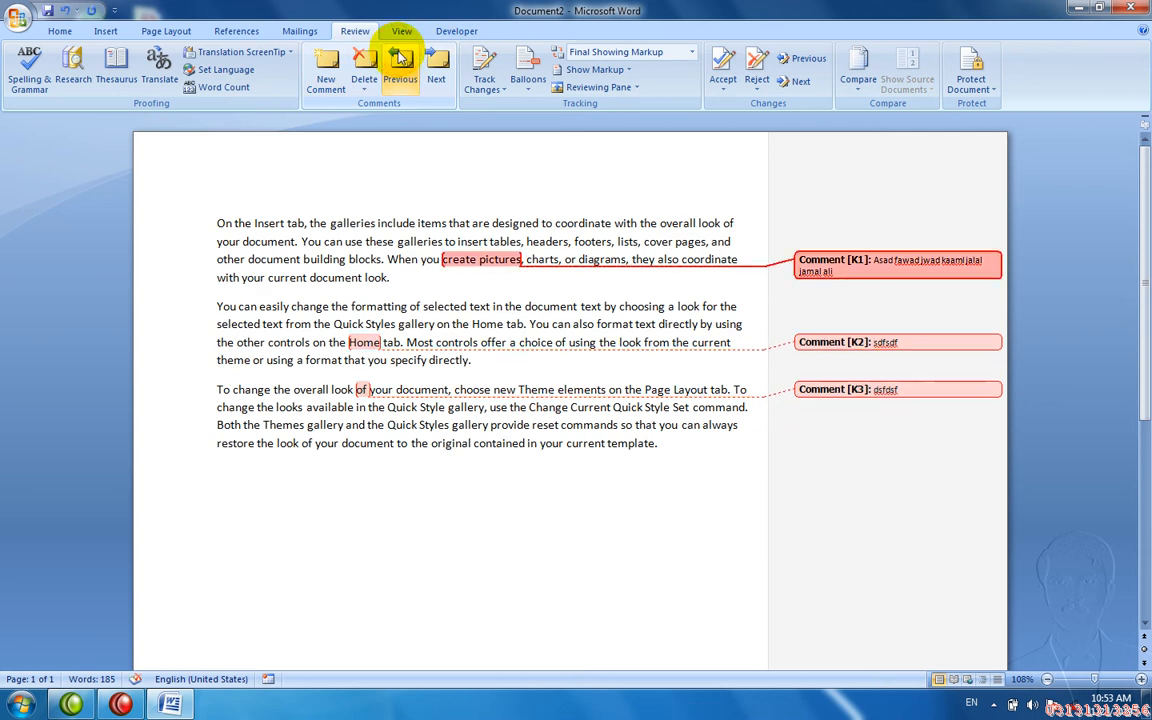
pyautogui.click(430, 72)
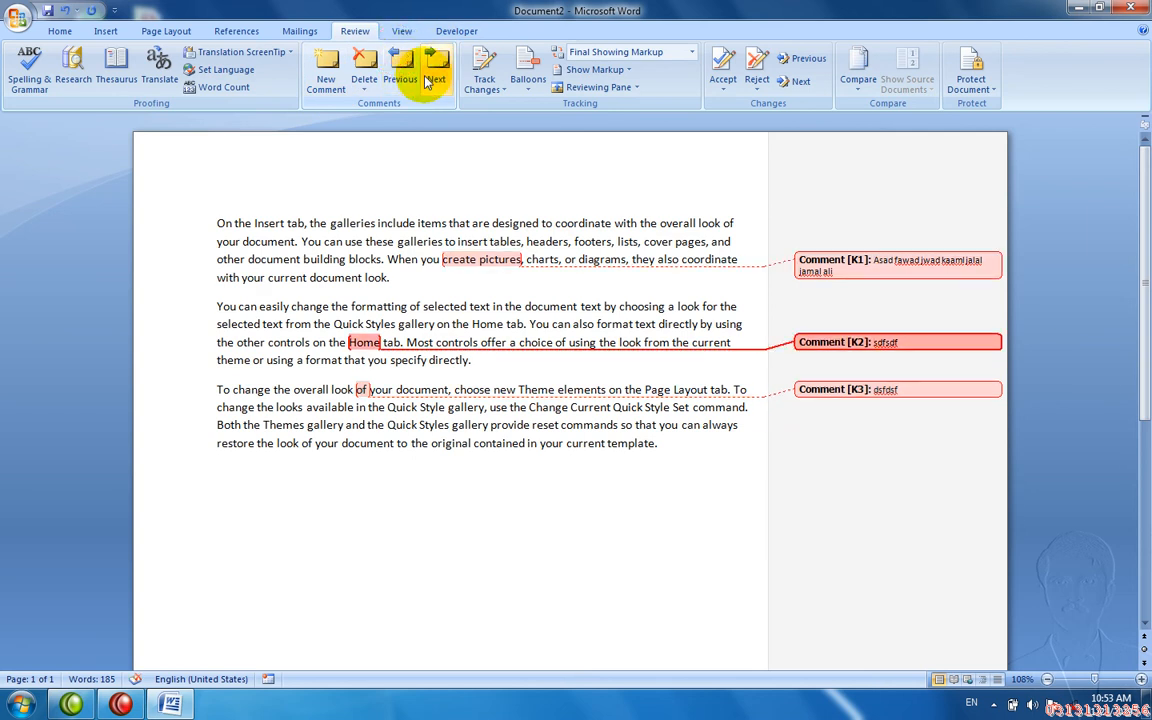
pyautogui.click(430, 72)
pyautogui.click(364, 88)
# - Delete all comments in the document and switch Track Changes on
pyautogui.click(343, 127)
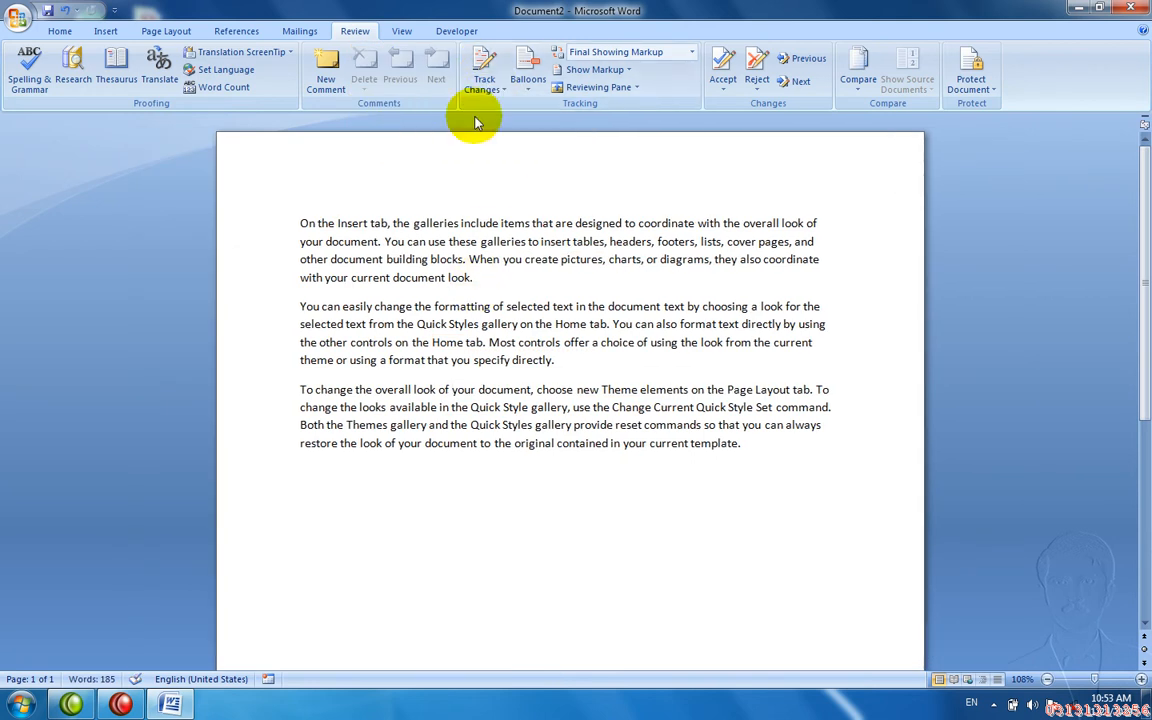
pyautogui.moveTo(537, 384); pyautogui.dragTo(462, 340)
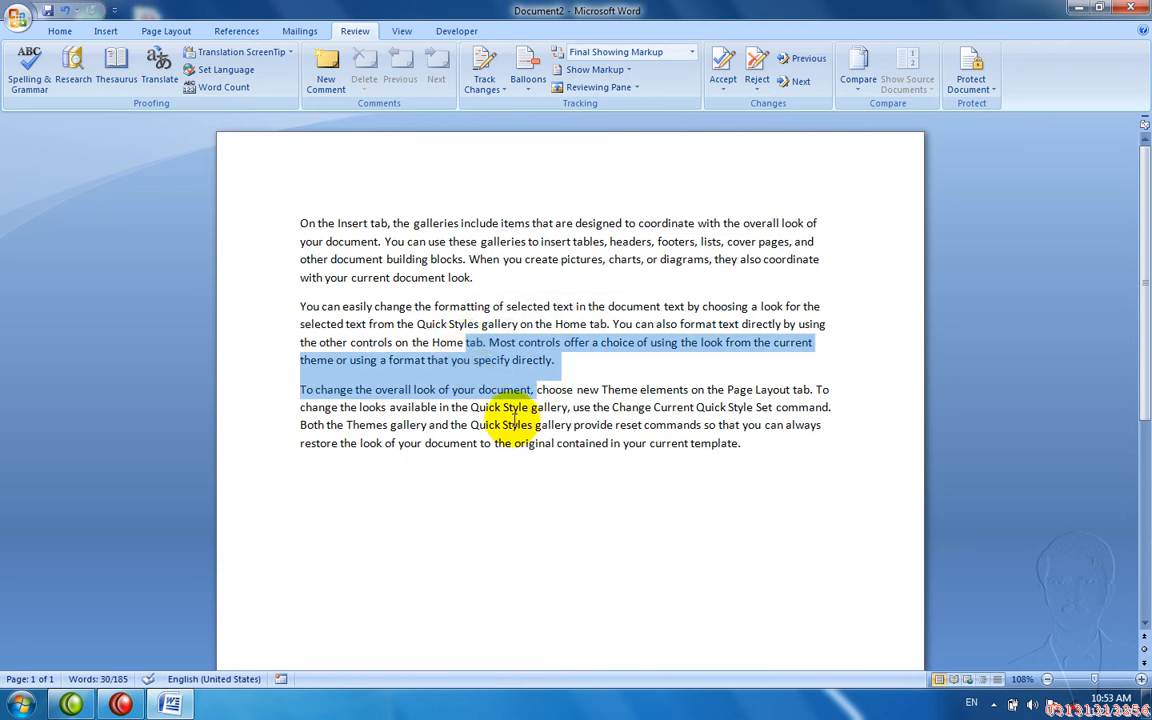
pyautogui.moveTo(512, 420)
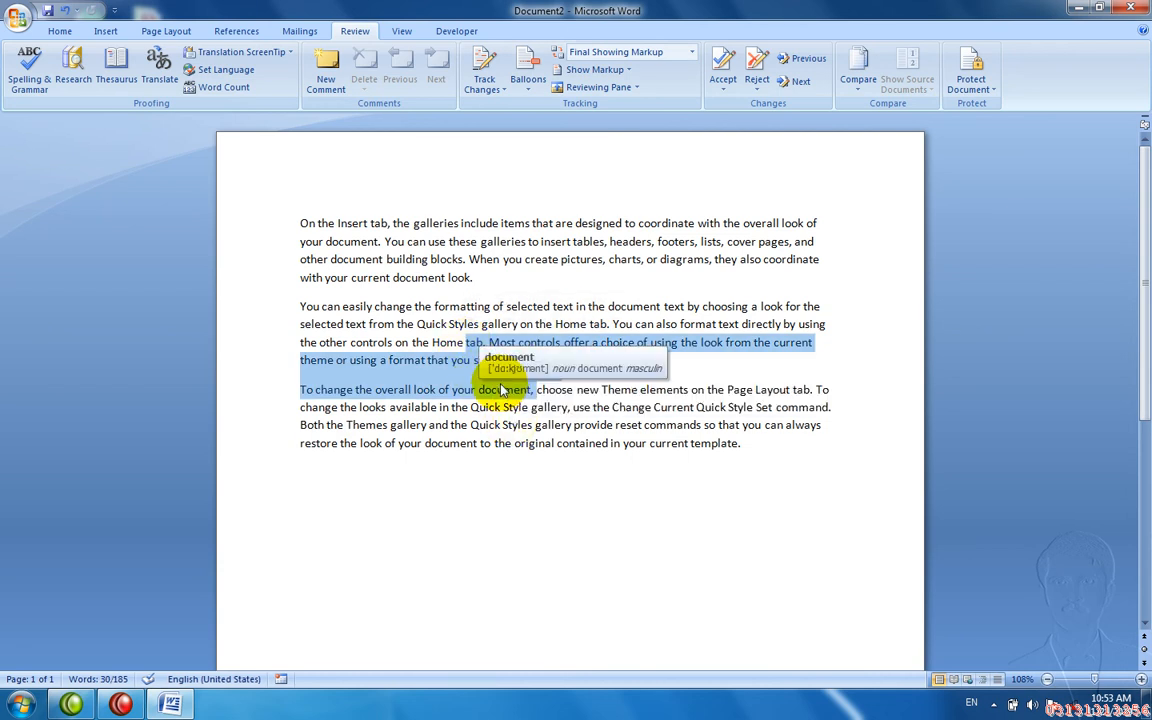
pyautogui.click(502, 390)
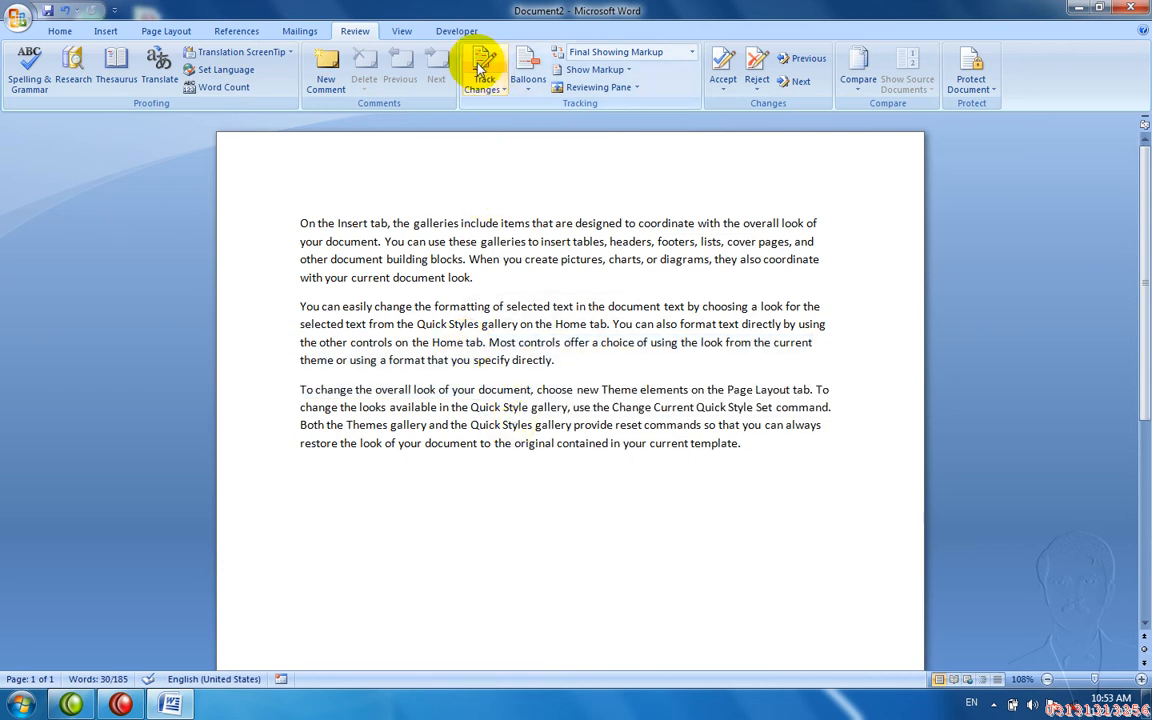
pyautogui.click(480, 68)
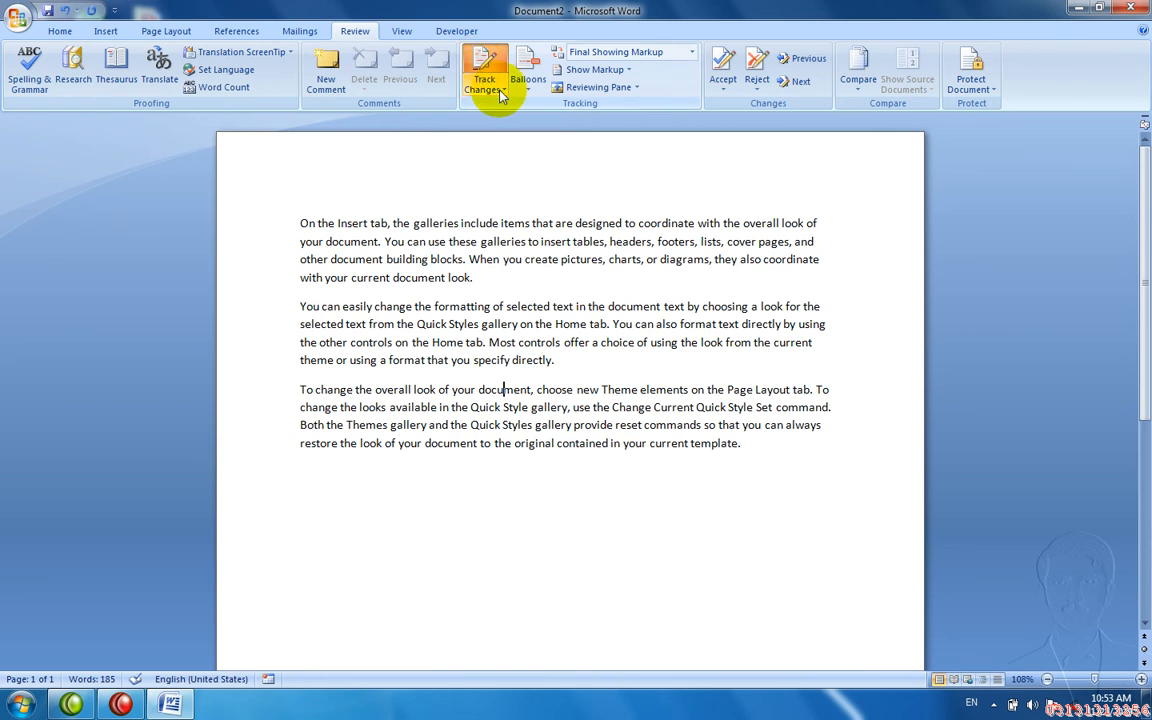
pyautogui.click(500, 92)
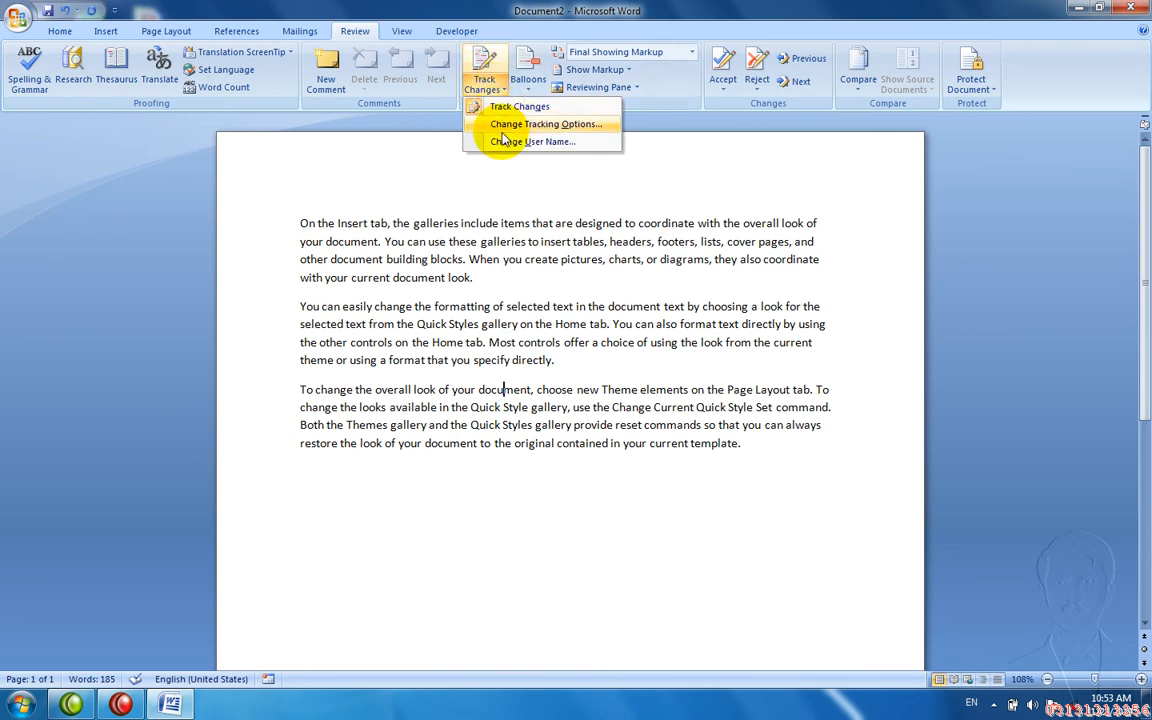
# - In Track Changes Options, set Moved from color to Yellow and Deleted cells to Gray
pyautogui.click(505, 126)
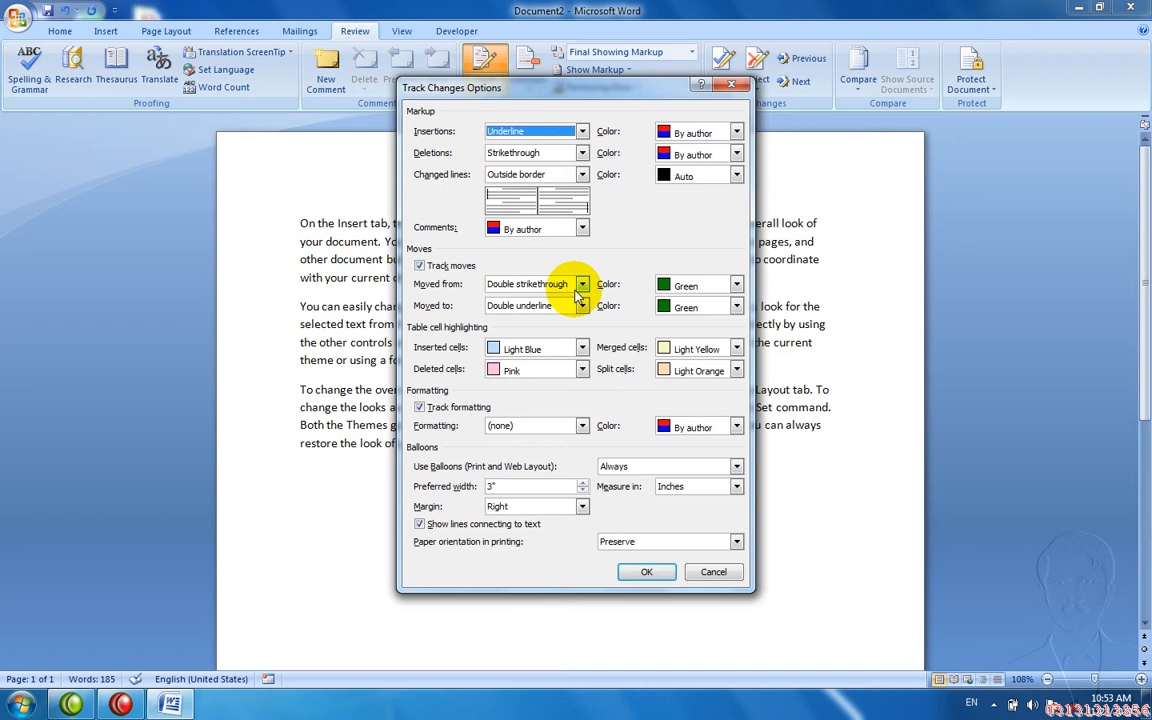
pyautogui.click(735, 287)
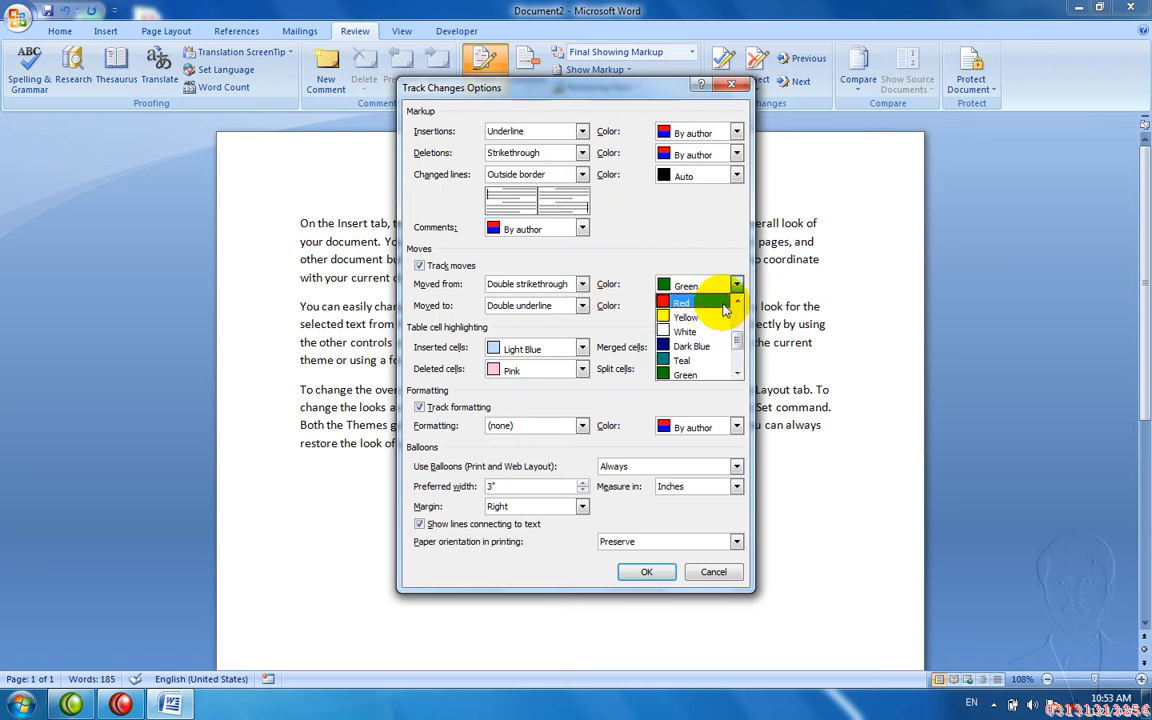
pyautogui.click(718, 316)
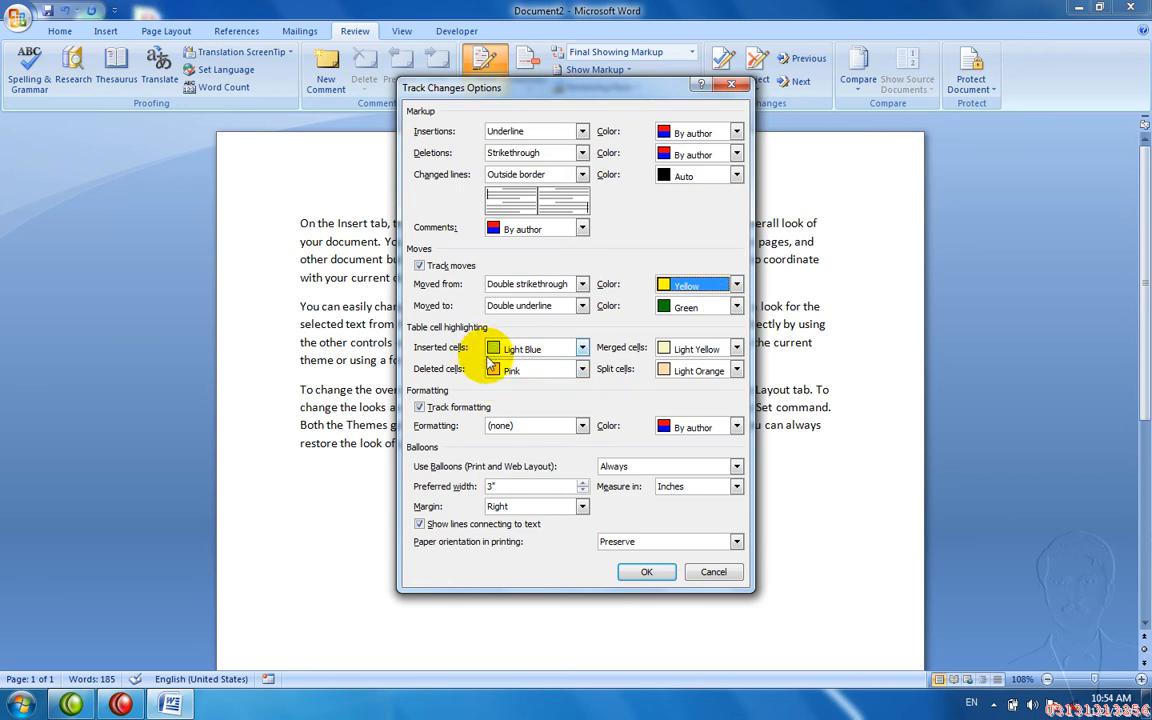
pyautogui.click(582, 372)
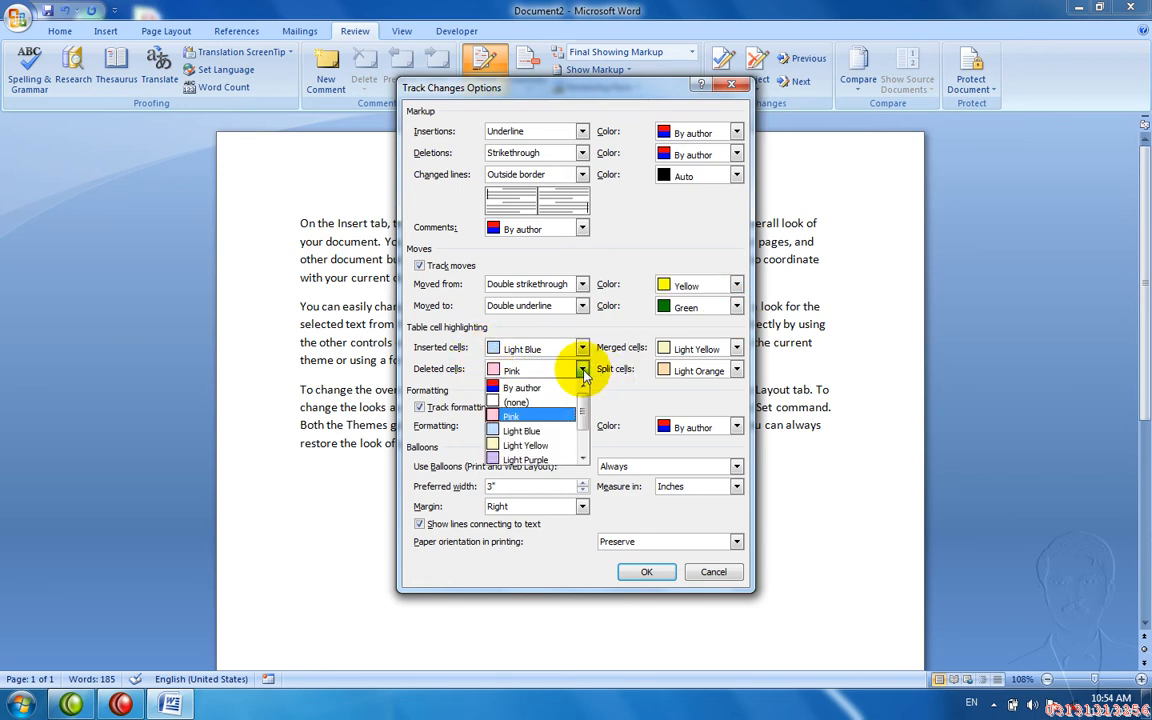
pyautogui.moveTo(582, 410); pyautogui.dragTo(582, 440)
pyautogui.click(520, 458)
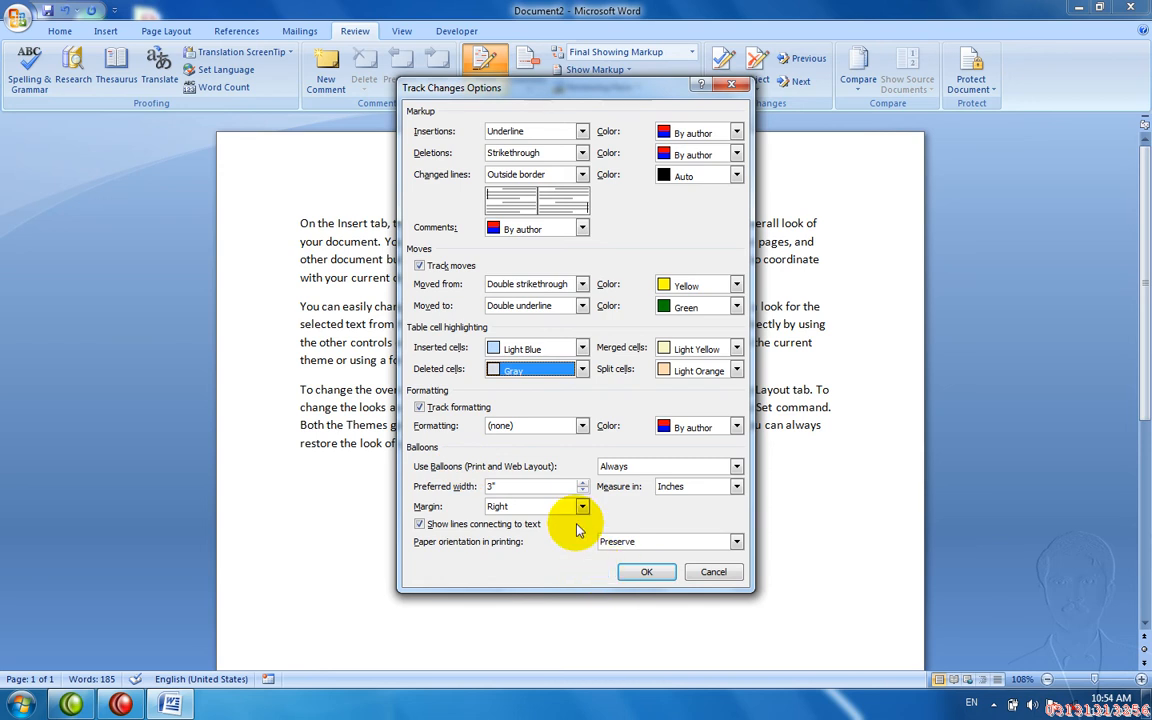
pyautogui.click(643, 573)
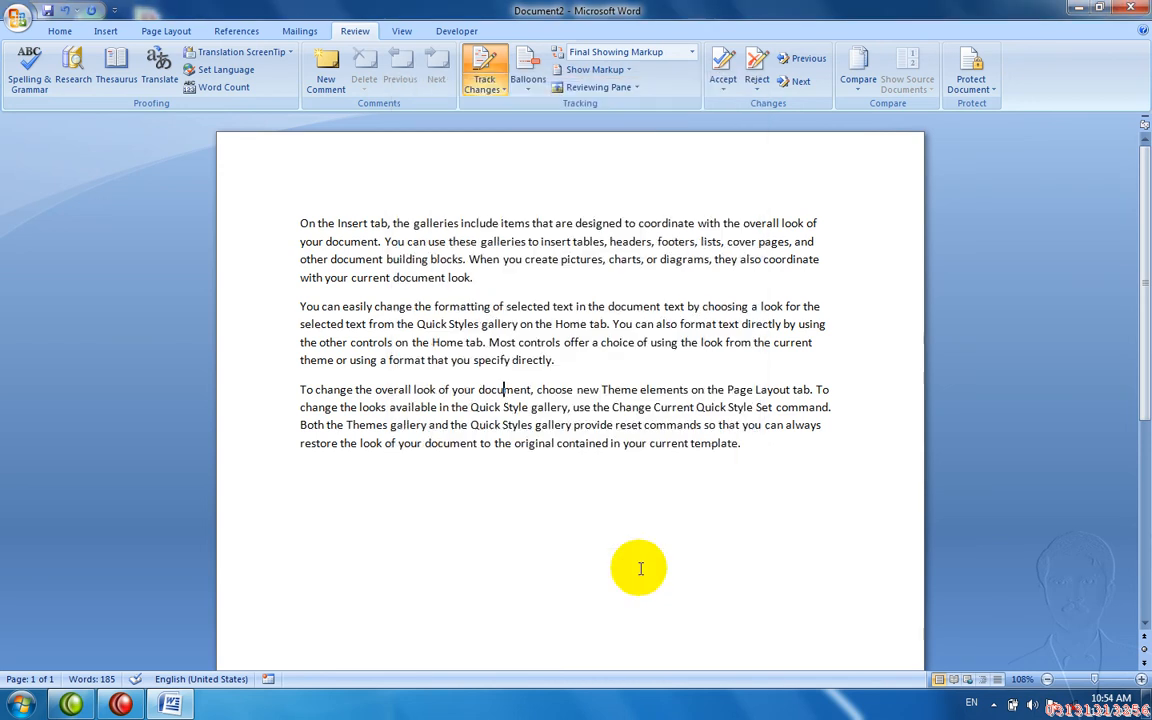
# - Delete 'gallery provide' and type 'dskfjsdfksdhfksdfhkdsdhf' just before 'Home'
pyautogui.moveTo(588, 428); pyautogui.dragTo(537, 426)
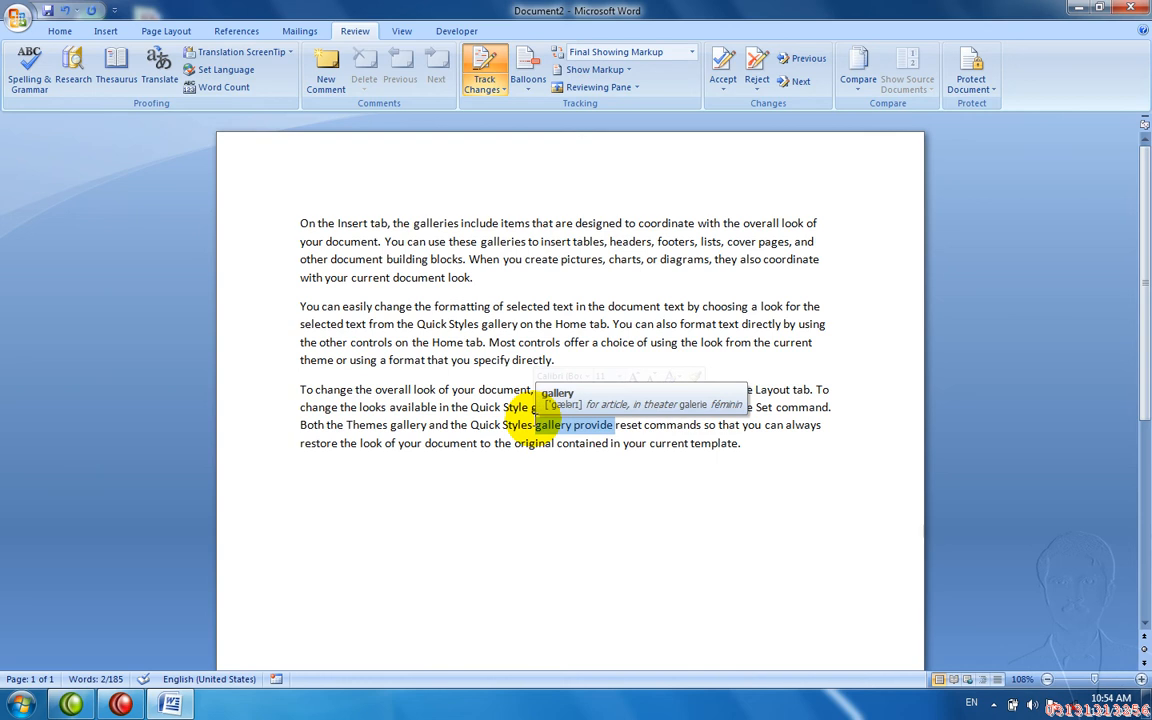
pyautogui.press('Delete')
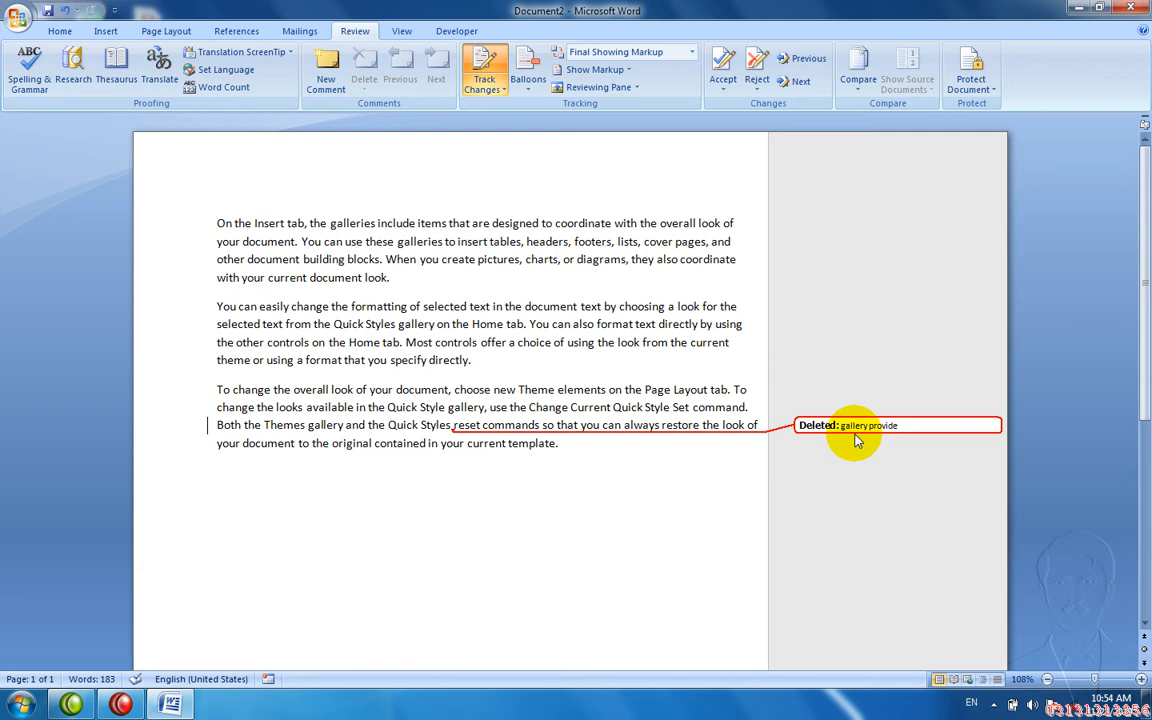
pyautogui.moveTo(580, 307); pyautogui.dragTo(470, 284)
pyautogui.click(476, 328)
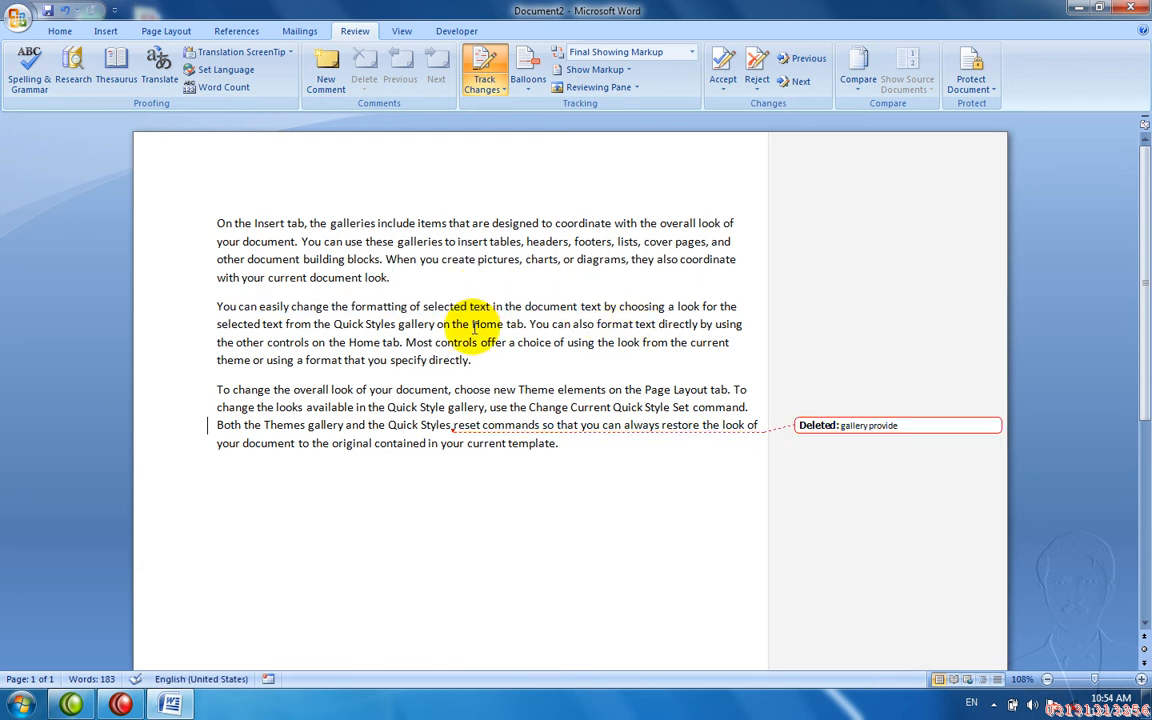
pyautogui.write('dskfjsdfksdhfksdfhkdsdhf')
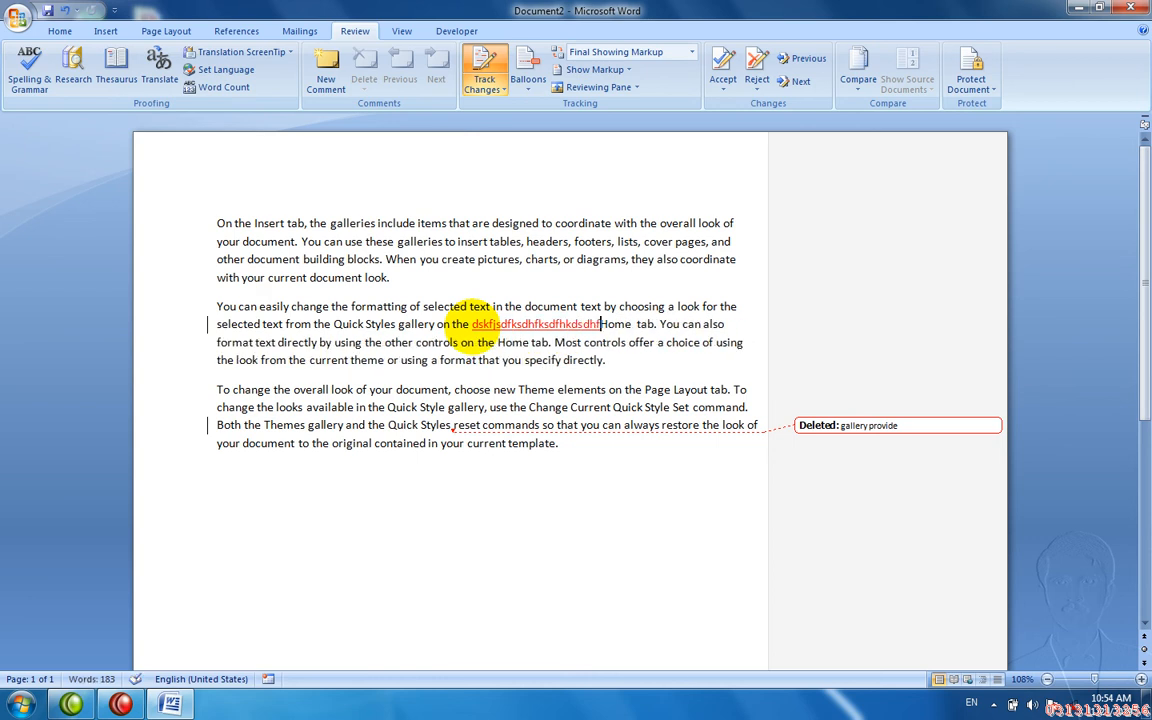
# - Paste the passage running from 'from' to 'look' onto the empty last line
pyautogui.moveTo(440, 259); pyautogui.dragTo(370, 228)
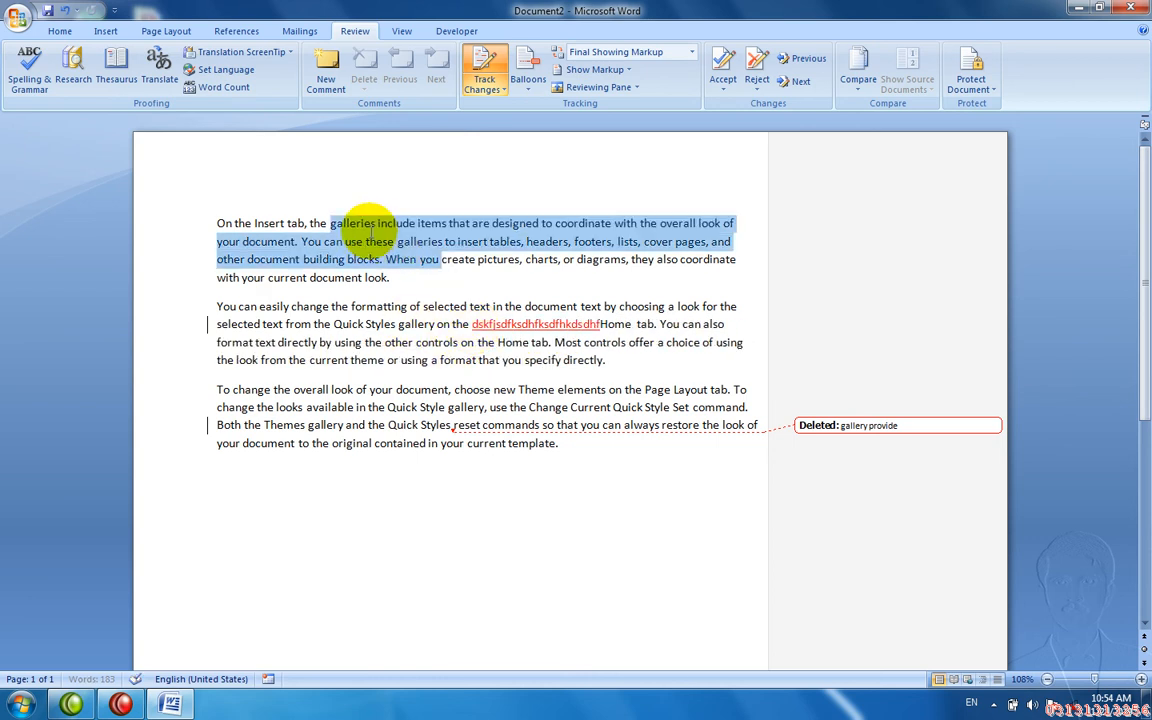
pyautogui.click(369, 230)
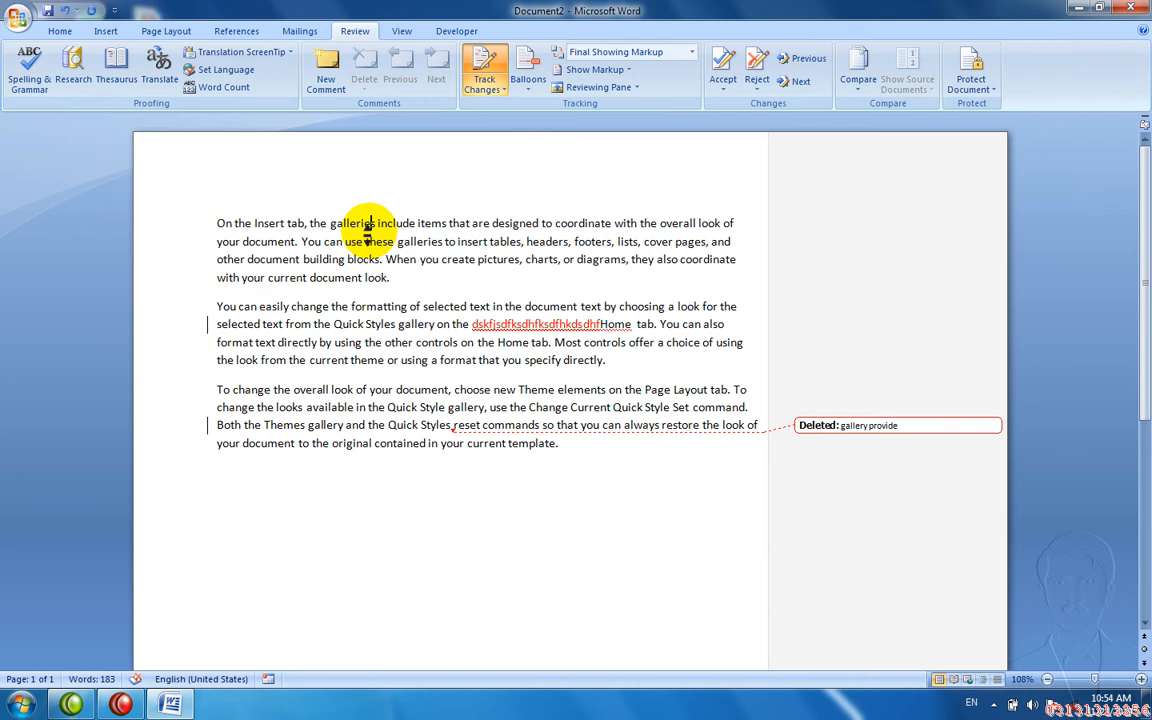
pyautogui.scroll(-1, 369, 230)
pyautogui.click(336, 462)
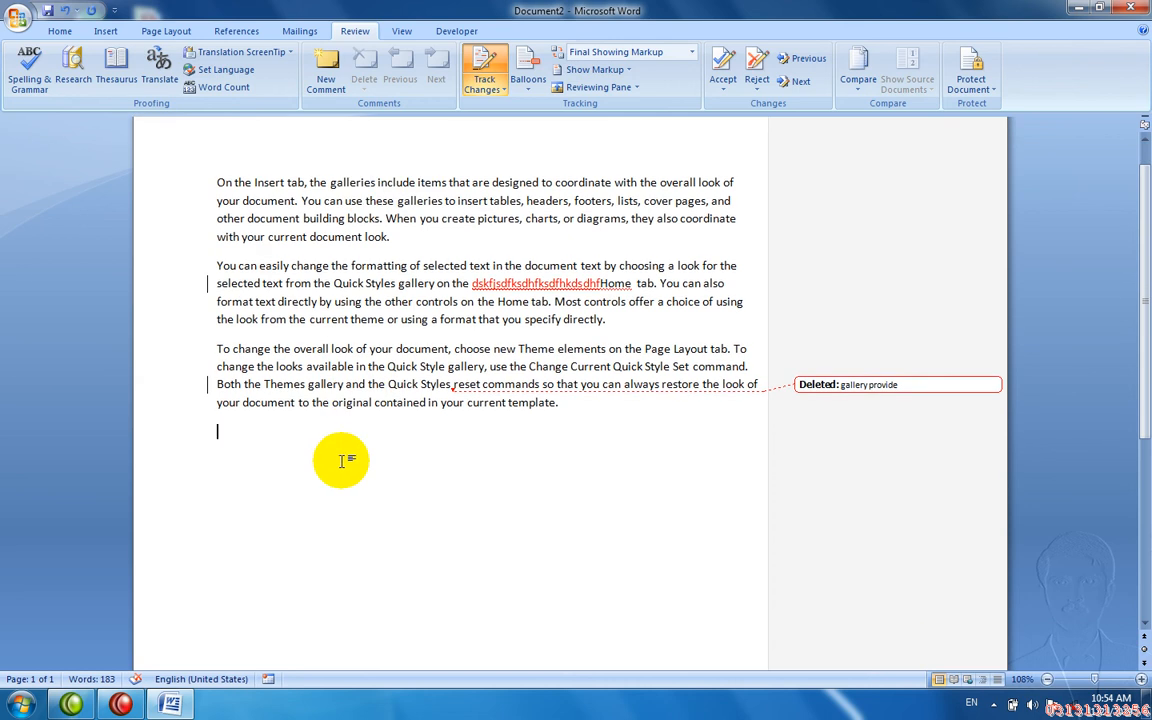
pyautogui.moveTo(354, 349); pyautogui.dragTo(290, 282)
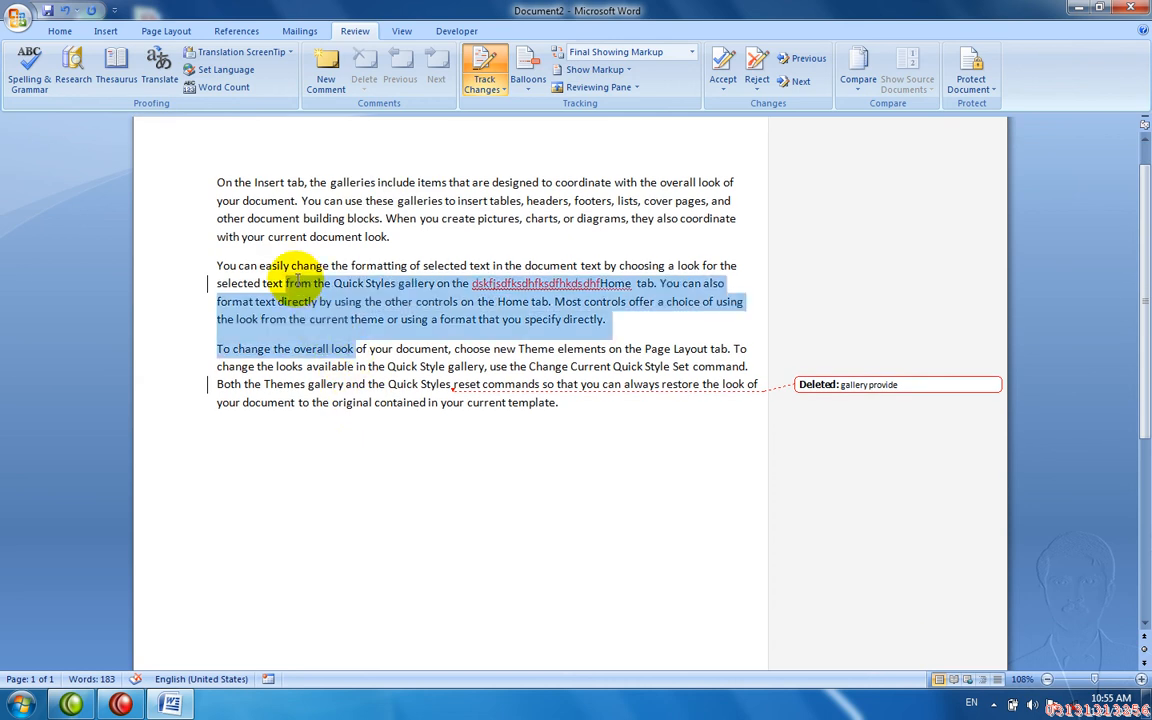
pyautogui.click(320, 437)
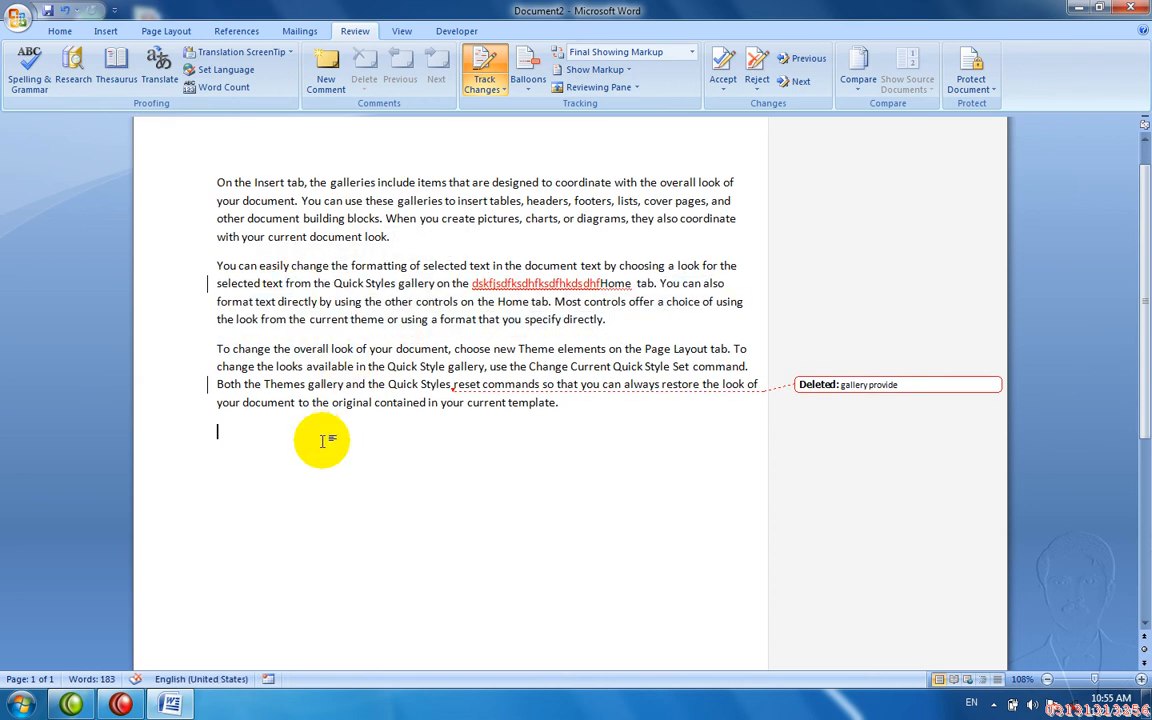
pyautogui.write('from the Quick Styles gallery on the dskfjsdfkshdfhksdfhkdsdhfHome  tab. You can also format text directly by using the other controls on the Home tab. Most controls offer a choice of using the look from the current theme or using a format that you specify directly. To change the overall look')
# - Give the word 'galleries' a new font colour
pyautogui.click(60, 31)
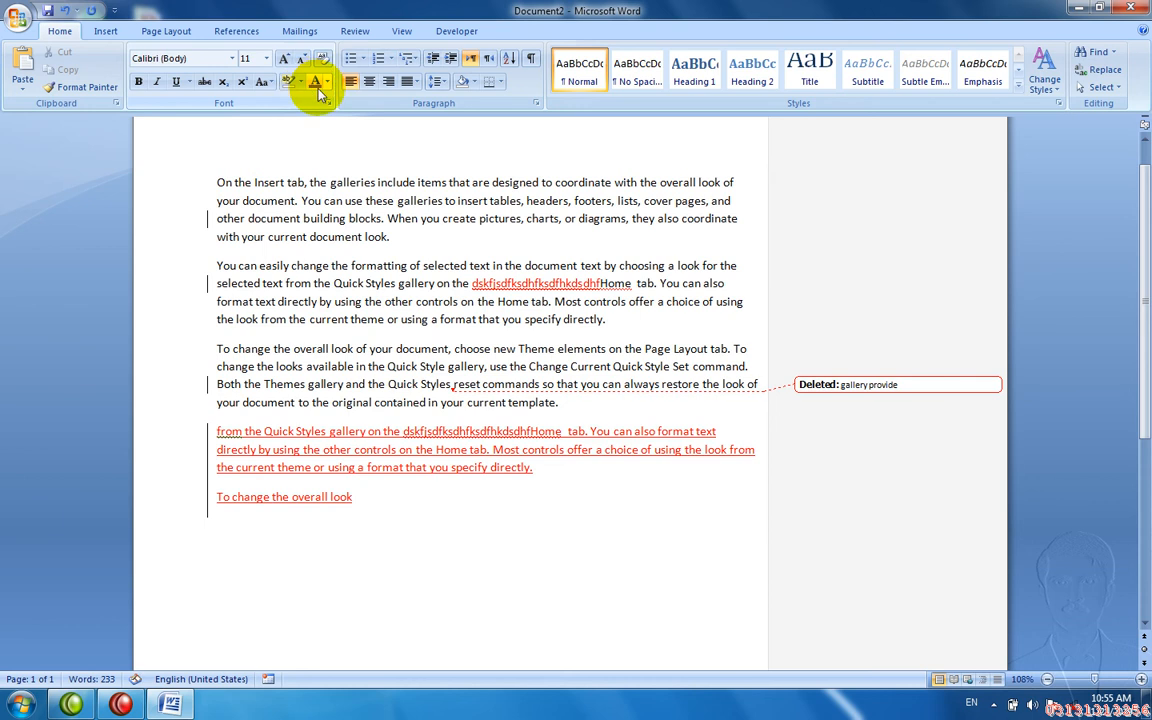
pyautogui.doubleClick(343, 182)
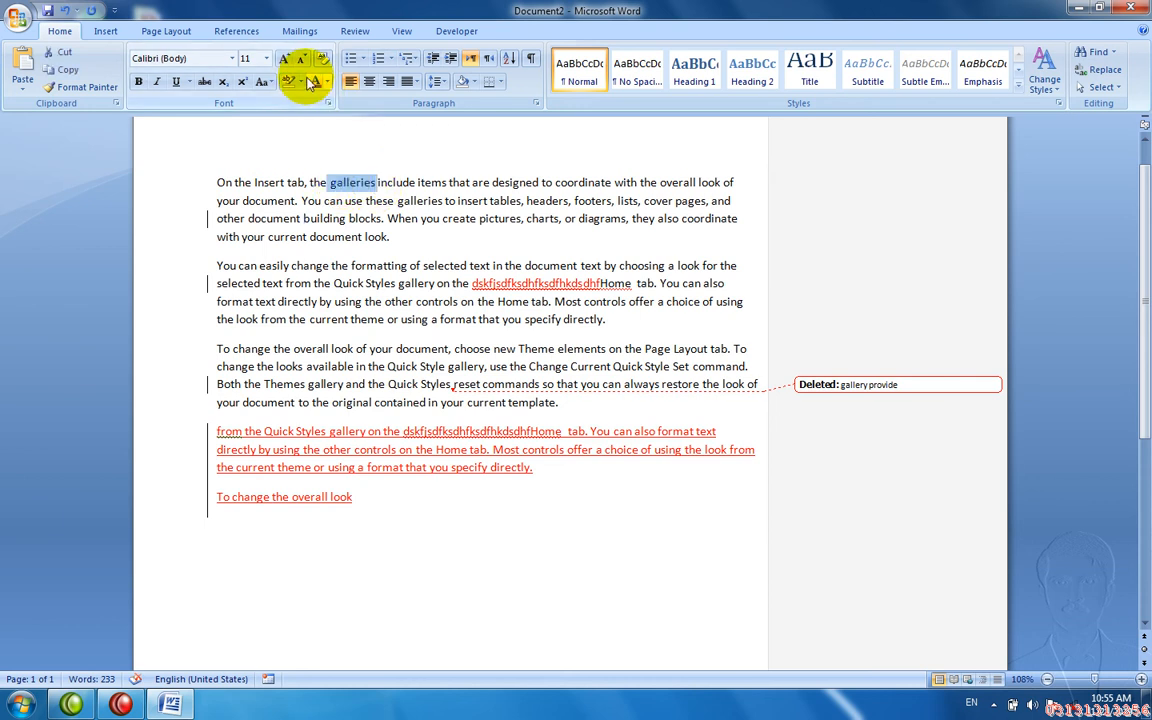
pyautogui.click(314, 84)
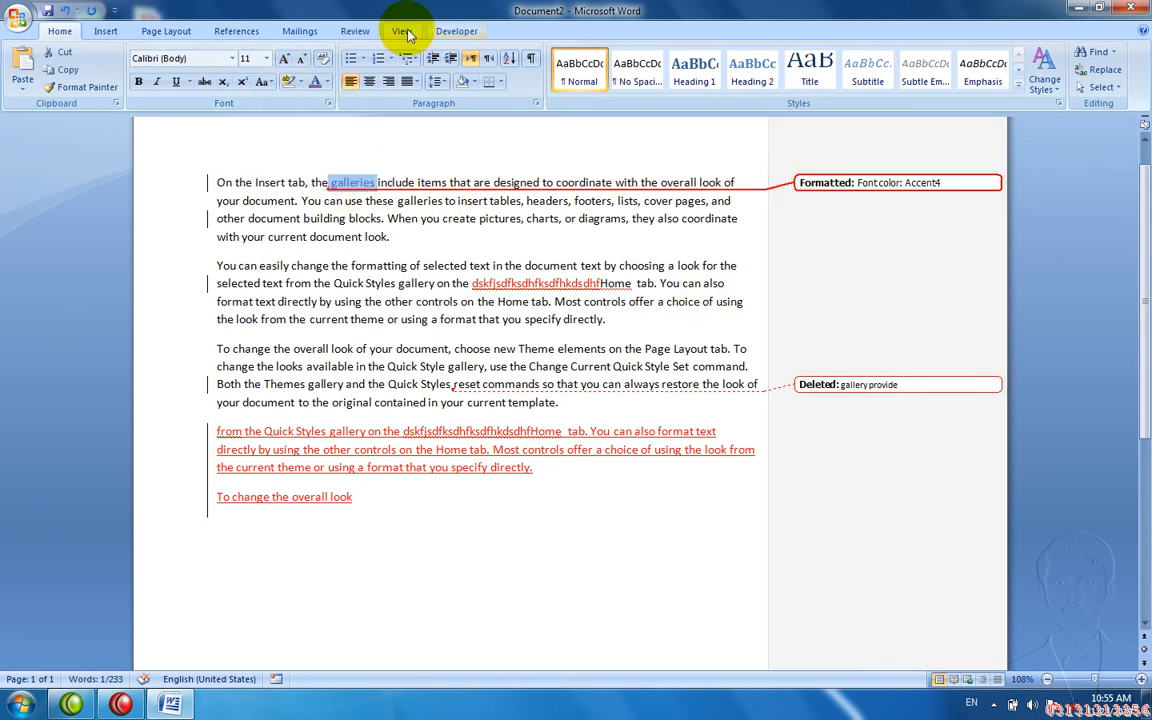
pyautogui.click(343, 33)
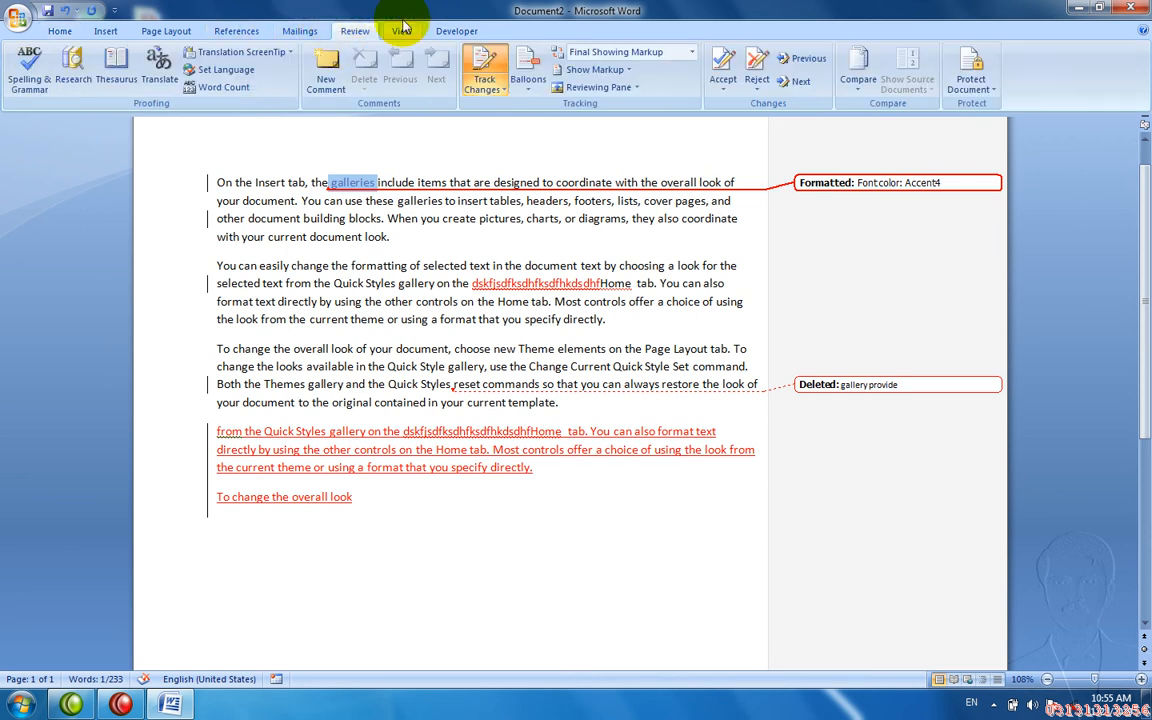
# - Set merged cells Pink, insertions Bright Green, deletions Blue and changed lines Turquoise
pyautogui.click(484, 88)
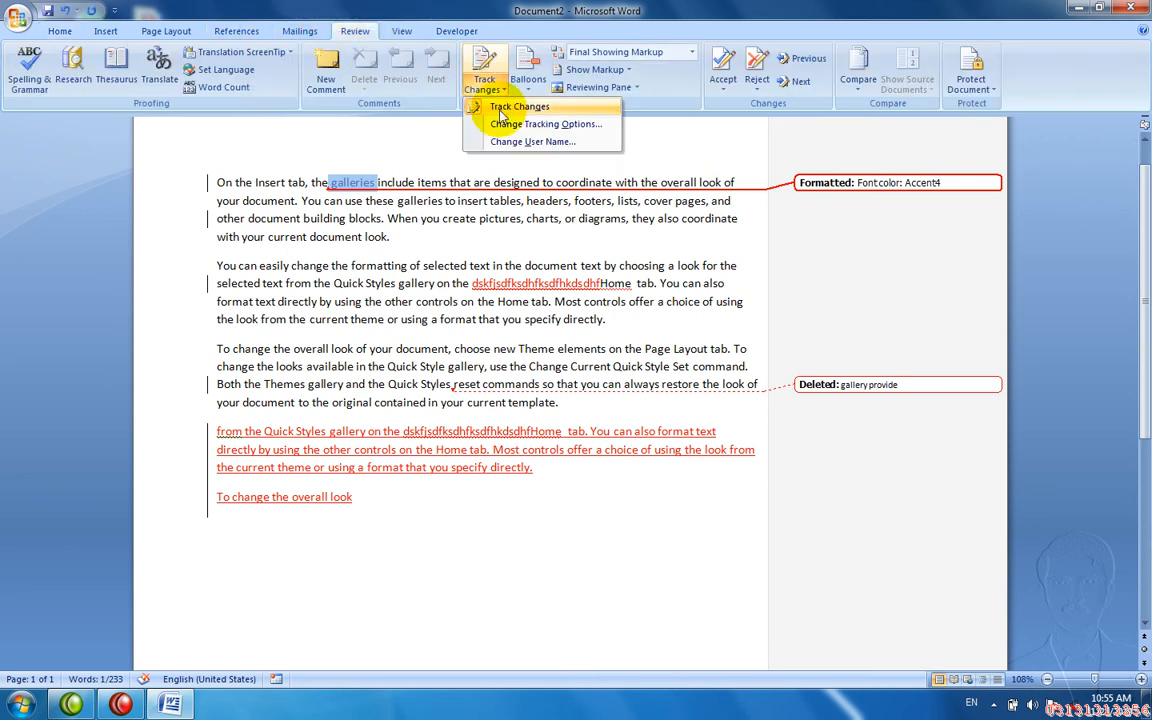
pyautogui.click(503, 124)
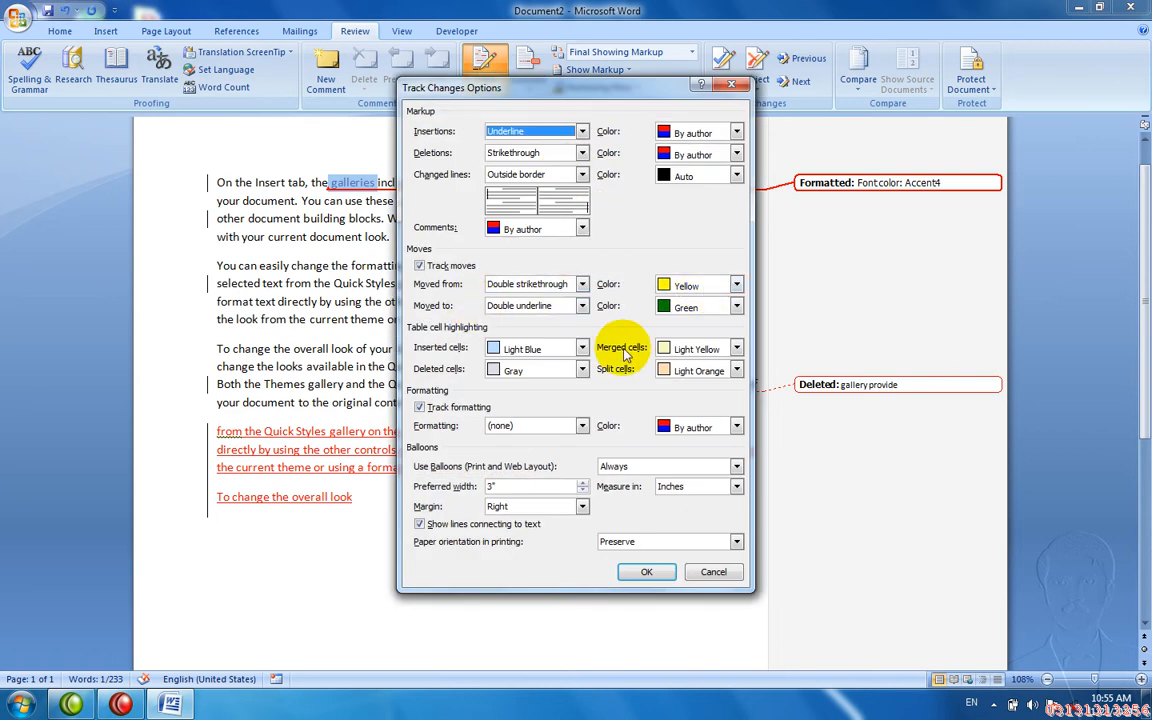
pyautogui.click(675, 349)
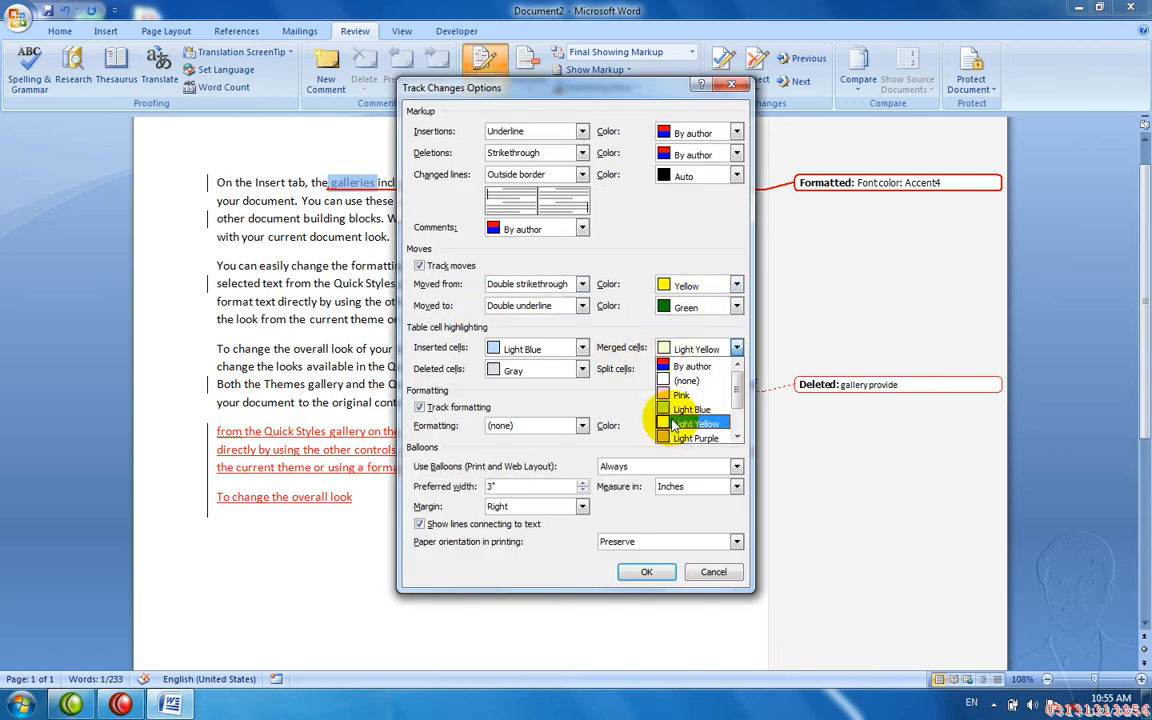
pyautogui.click(678, 395)
pyautogui.click(695, 132)
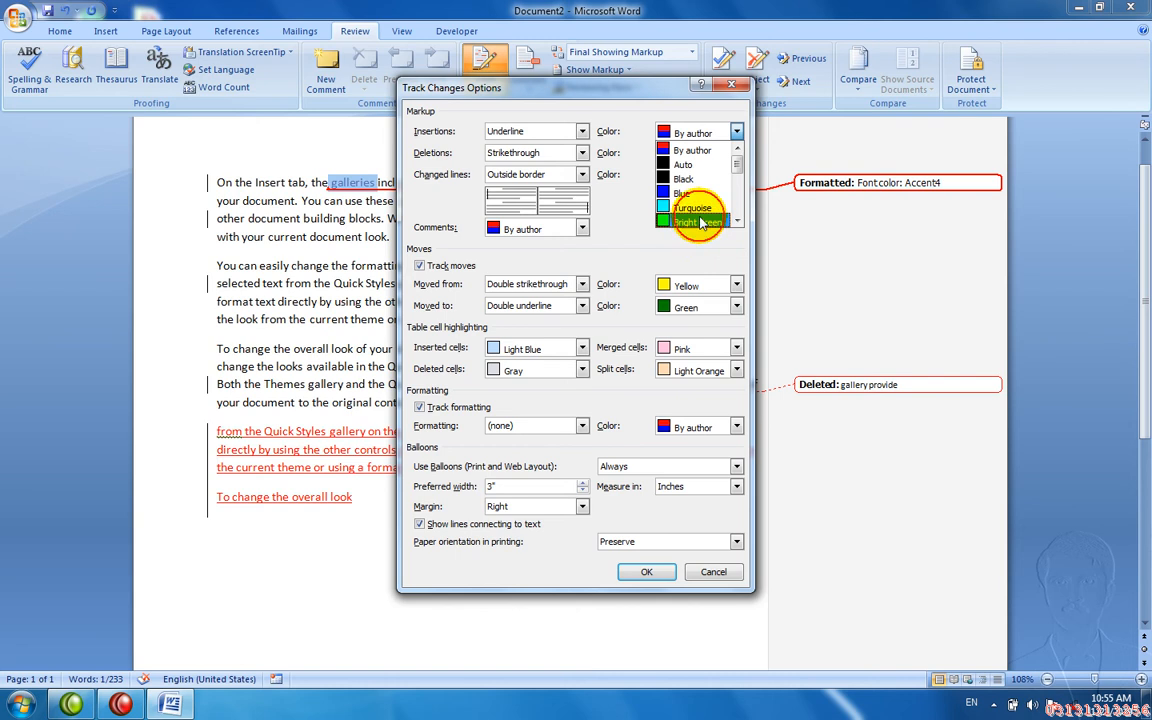
pyautogui.click(700, 215)
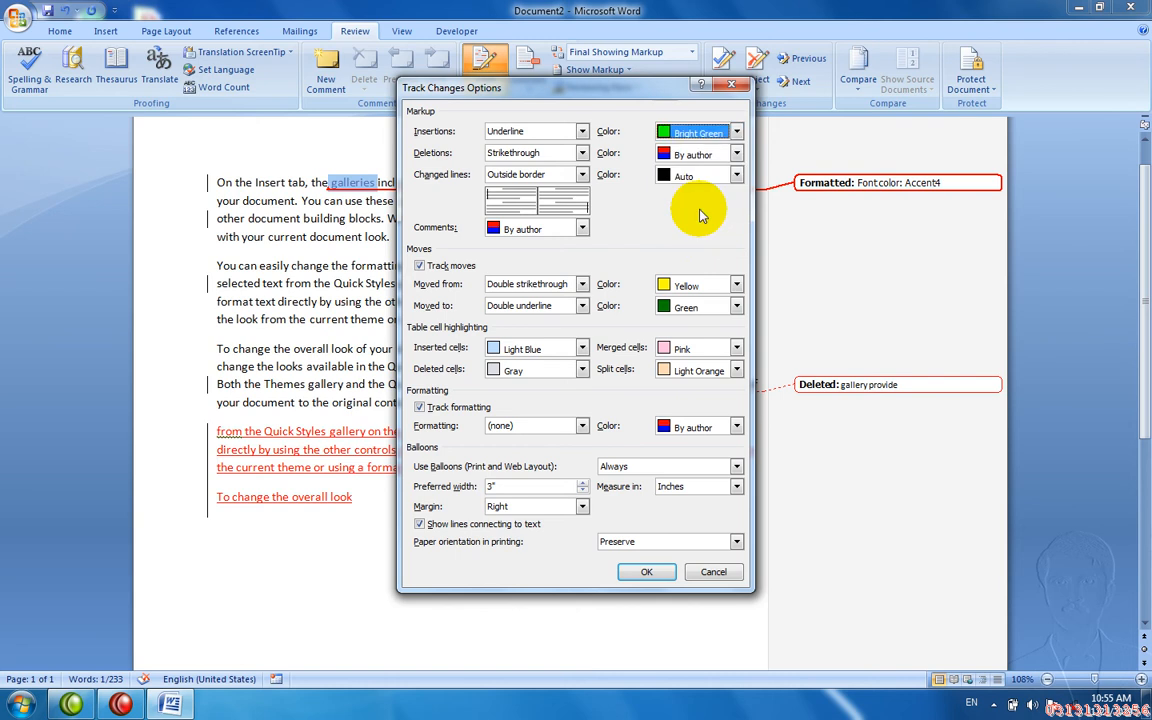
pyautogui.click(735, 155)
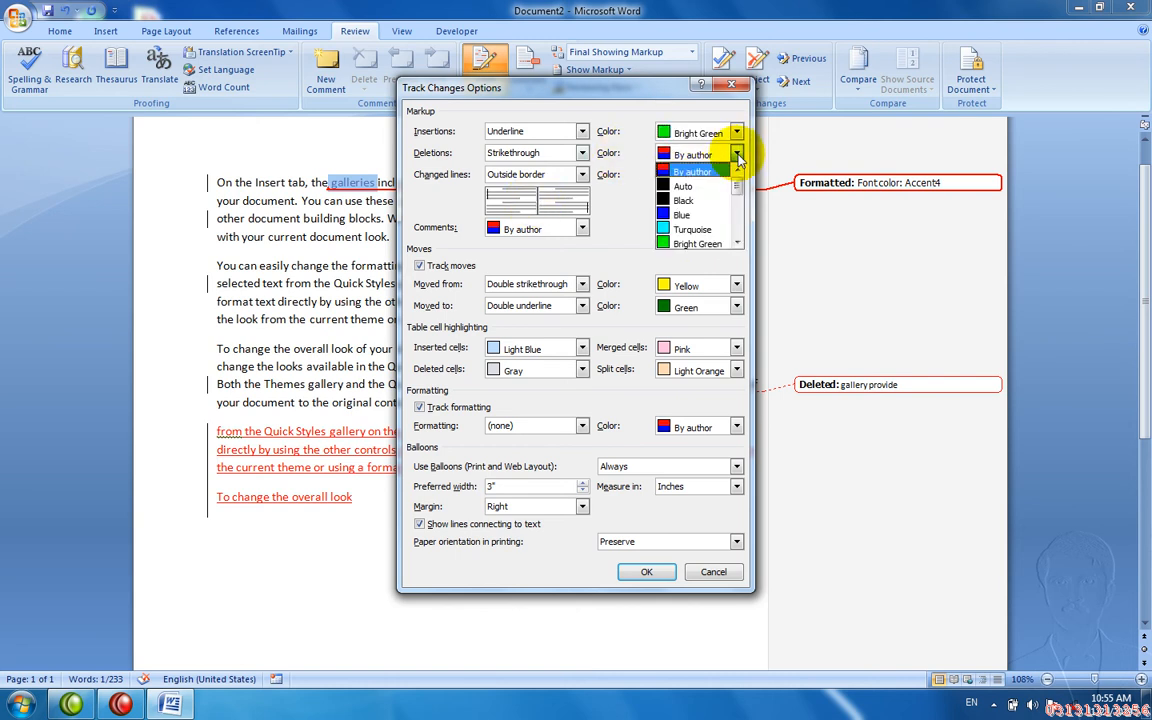
pyautogui.click(722, 214)
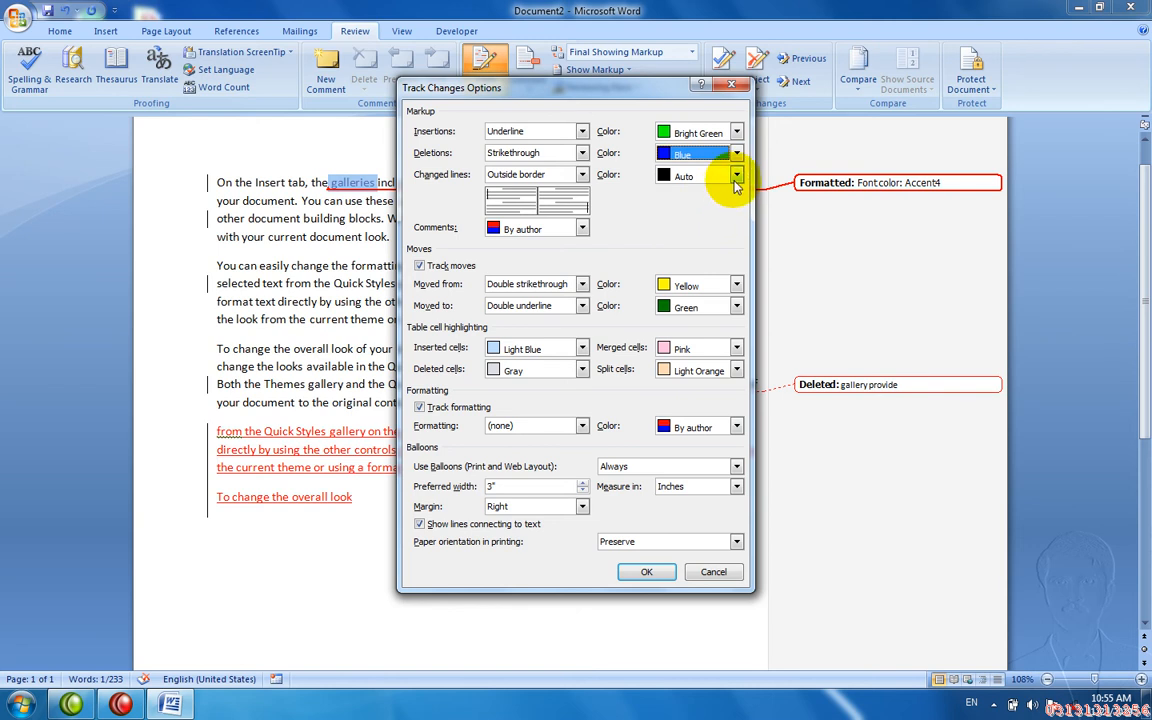
pyautogui.click(736, 176)
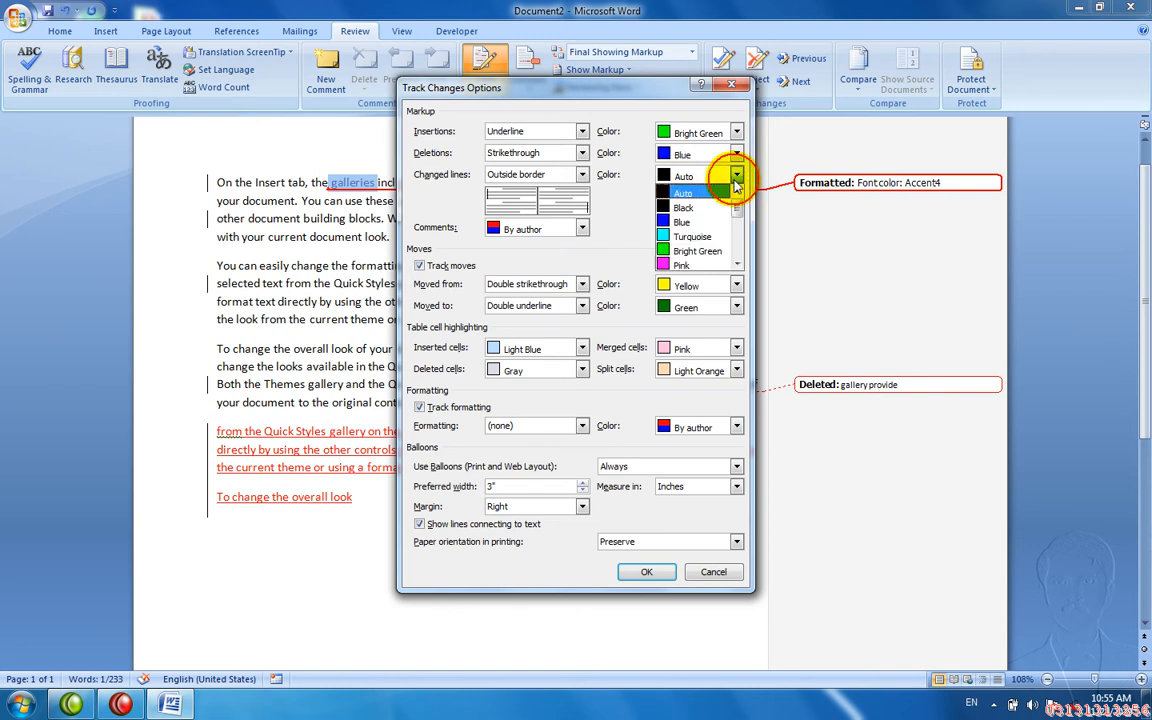
pyautogui.click(690, 240)
pyautogui.click(646, 571)
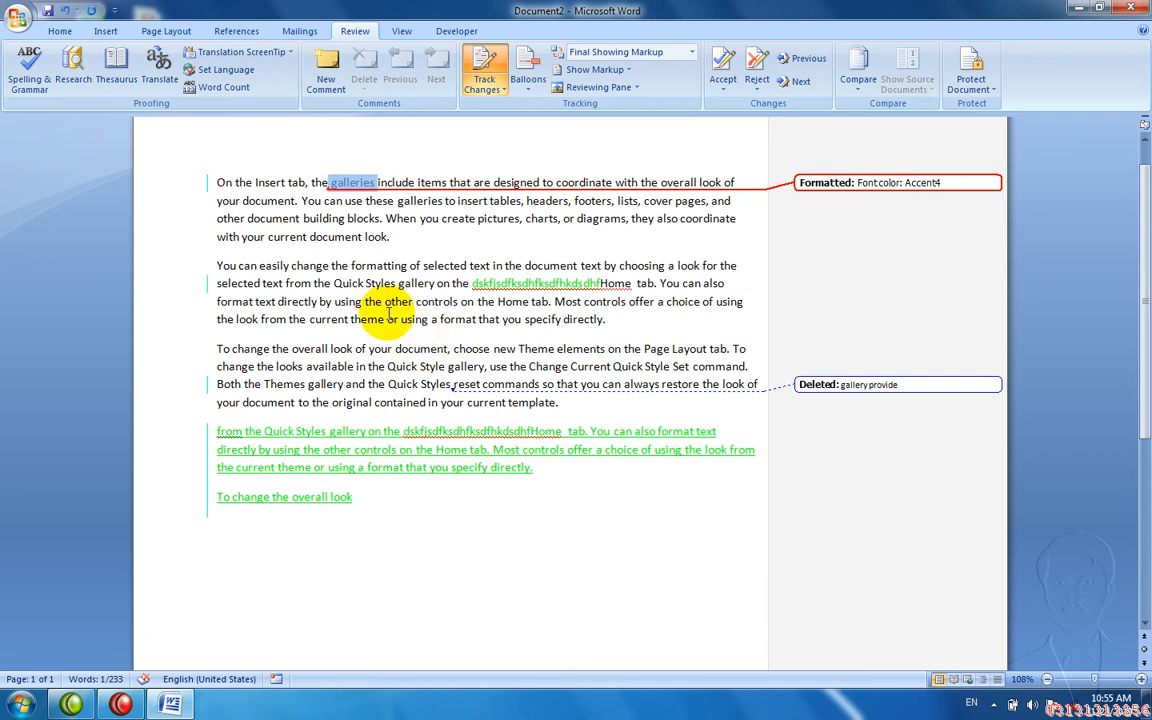
# - Delete the words from 'using' to 'current theme', then show only comments and formatting in balloons
pyautogui.moveTo(320, 302); pyautogui.dragTo(349, 312)
pyautogui.press('Delete')
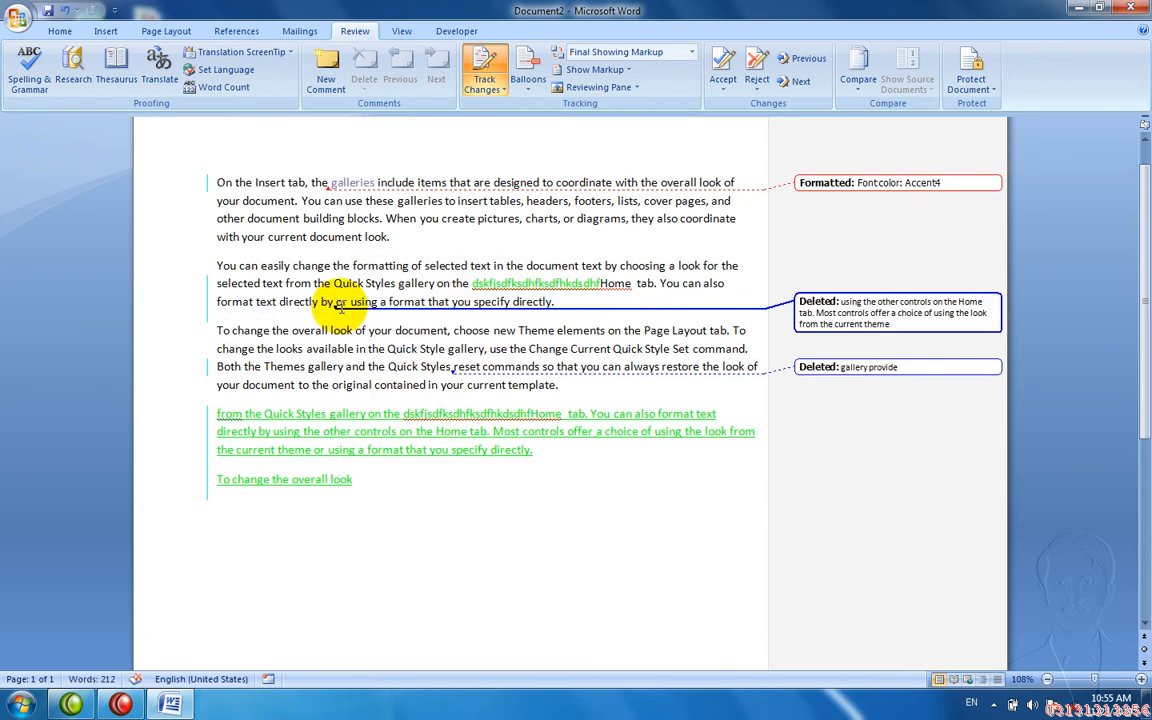
pyautogui.click(528, 77)
pyautogui.click(538, 123)
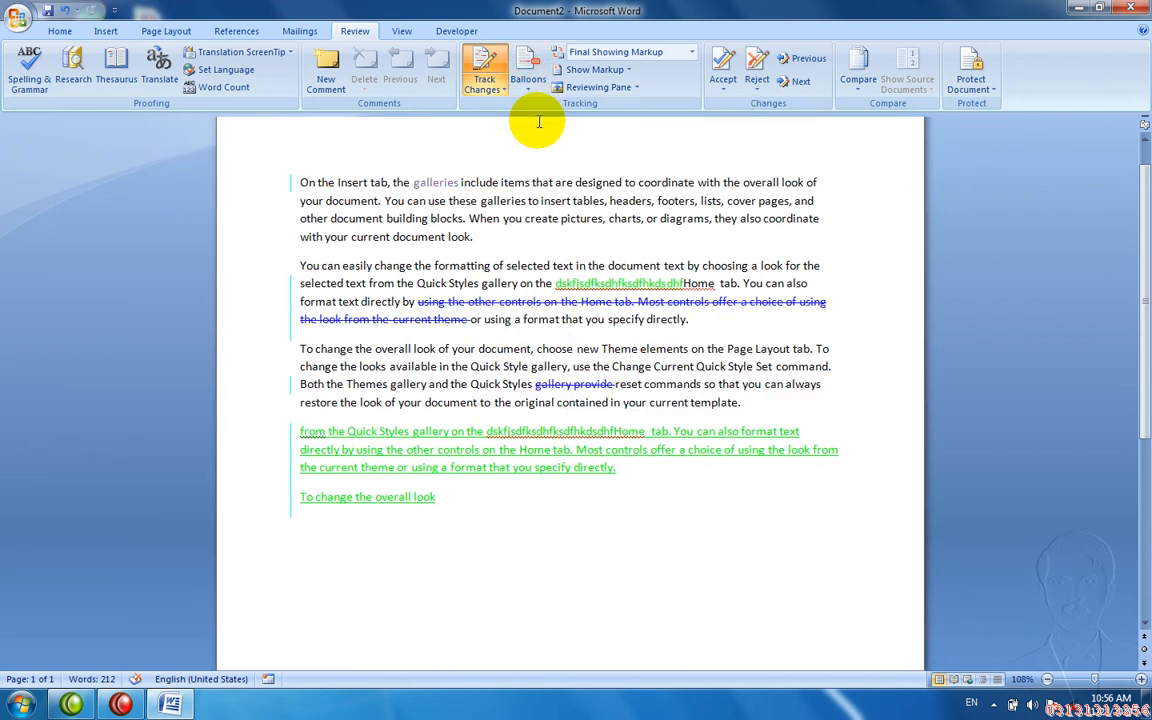
pyautogui.click(528, 80)
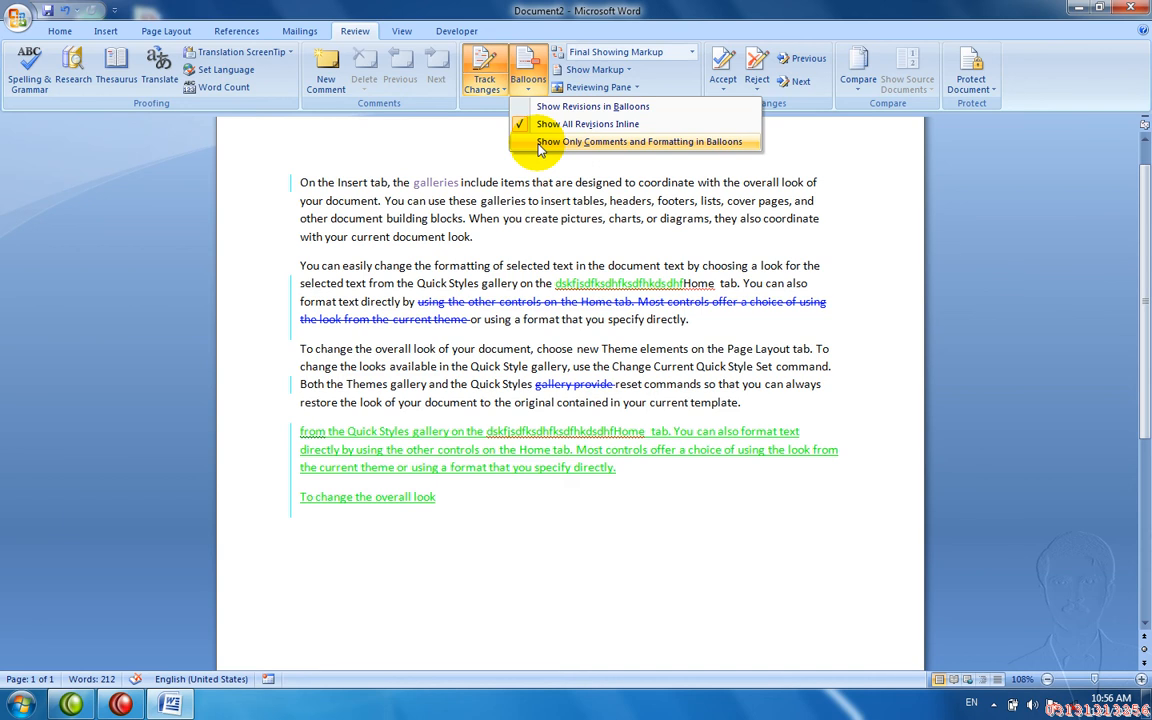
pyautogui.click(539, 143)
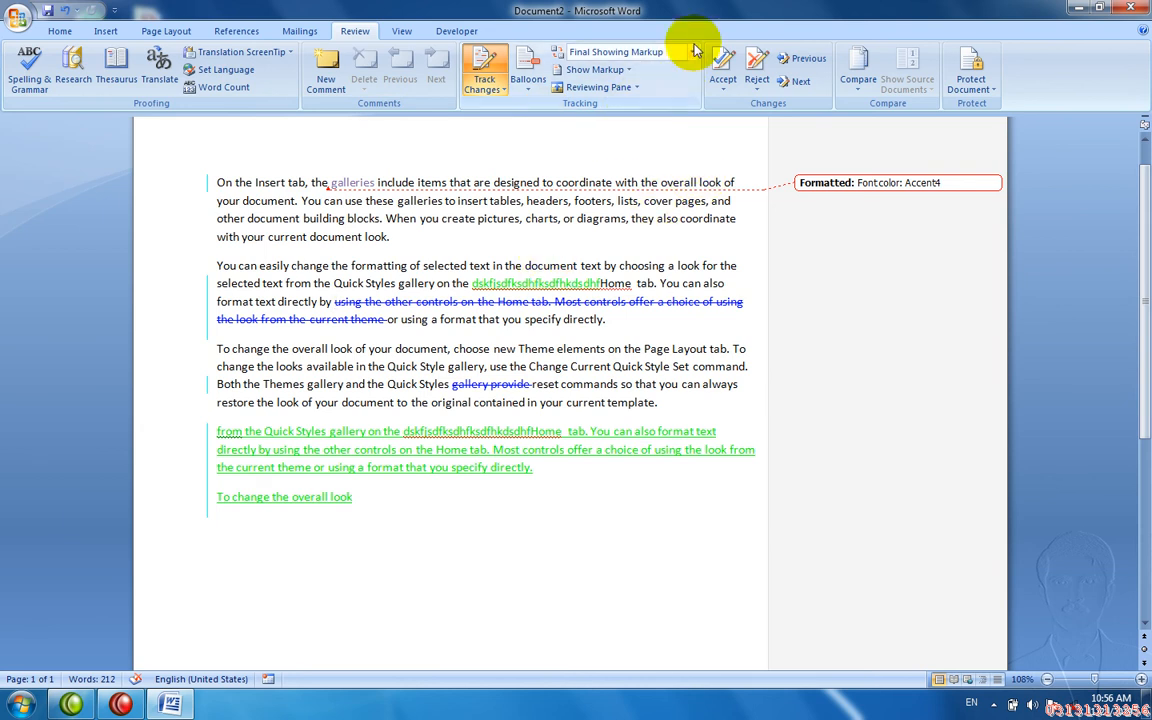
# - Cycle the review display through Original, Original Showing Markup and Final
pyautogui.click(625, 52)
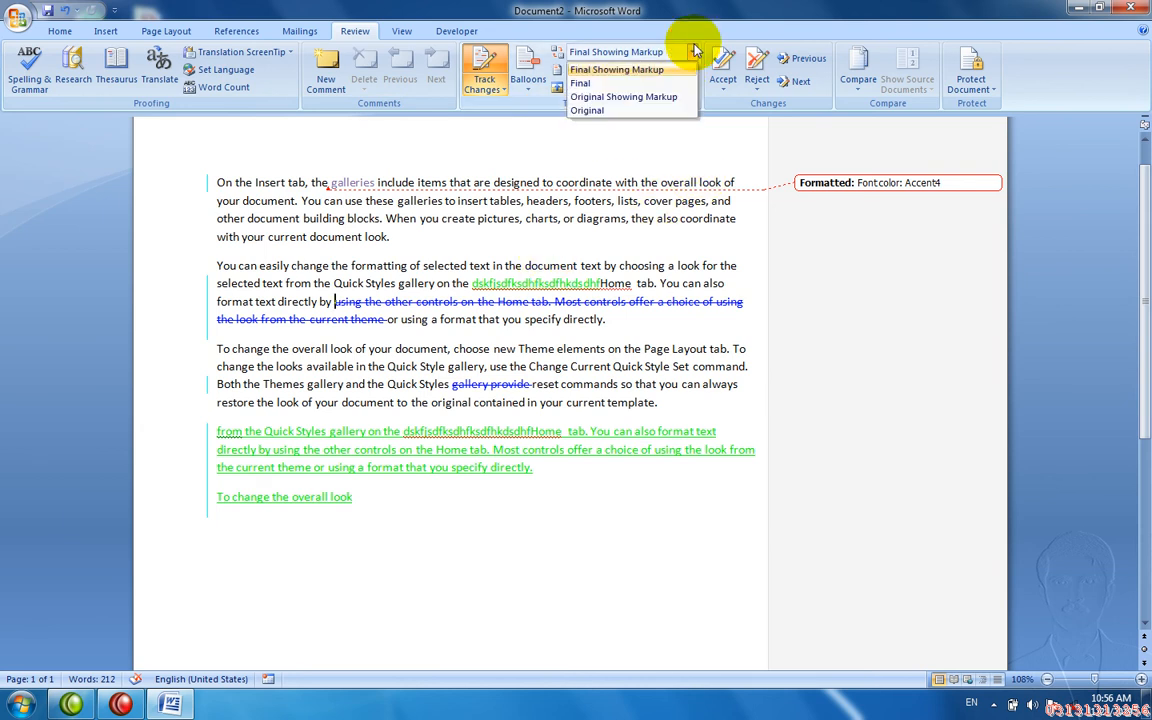
pyautogui.click(642, 110)
pyautogui.click(640, 52)
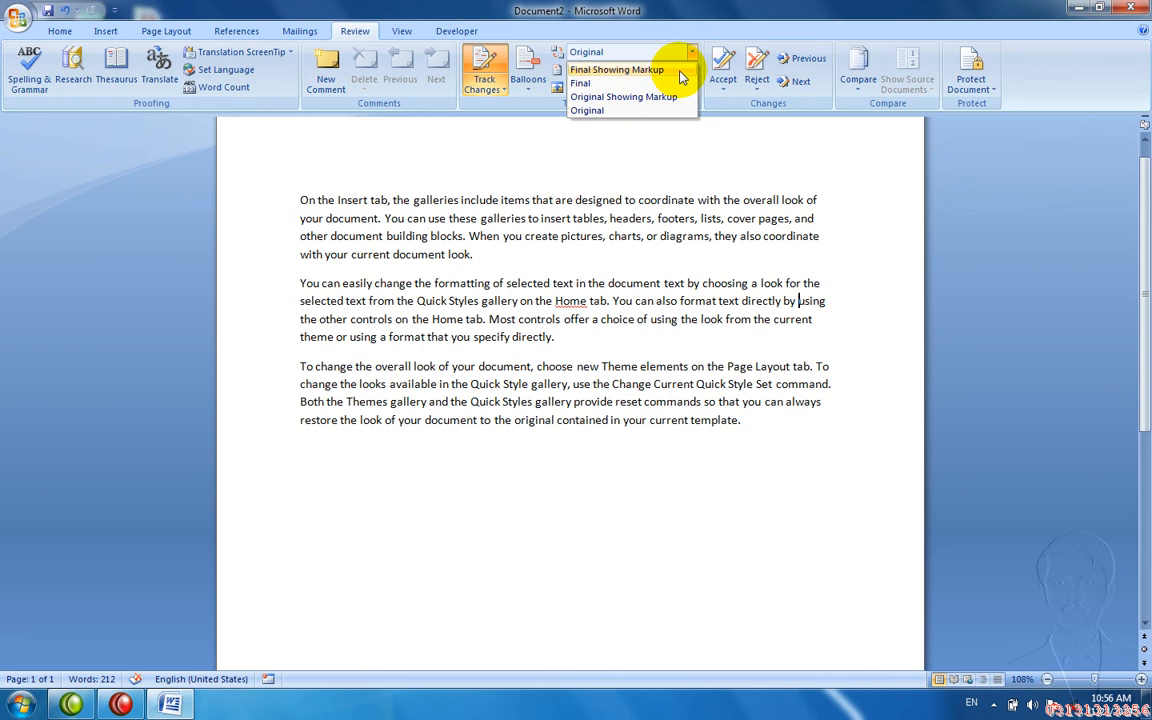
pyautogui.click(660, 96)
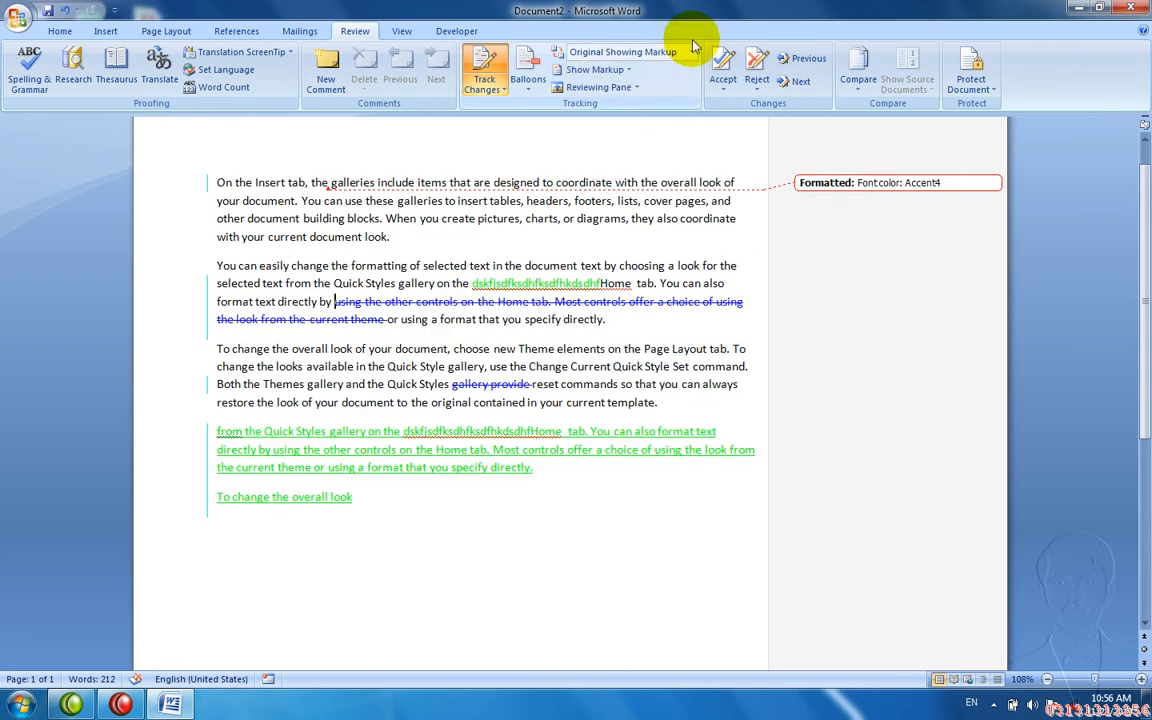
pyautogui.click(692, 52)
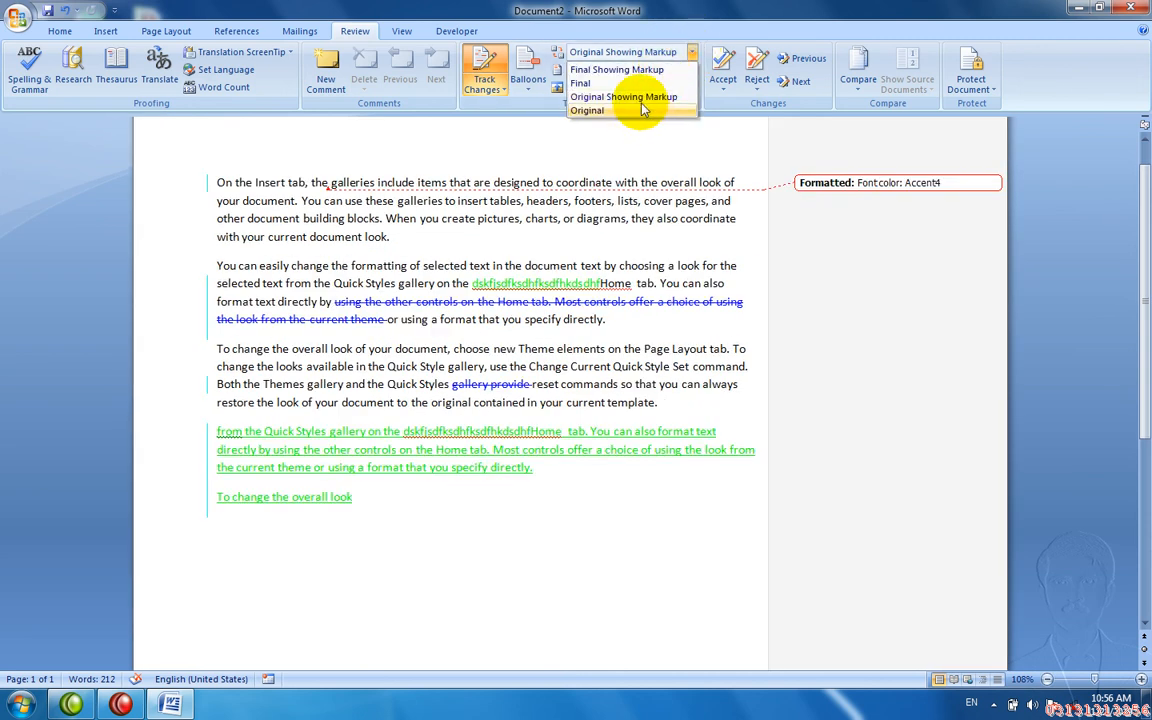
pyautogui.click(628, 85)
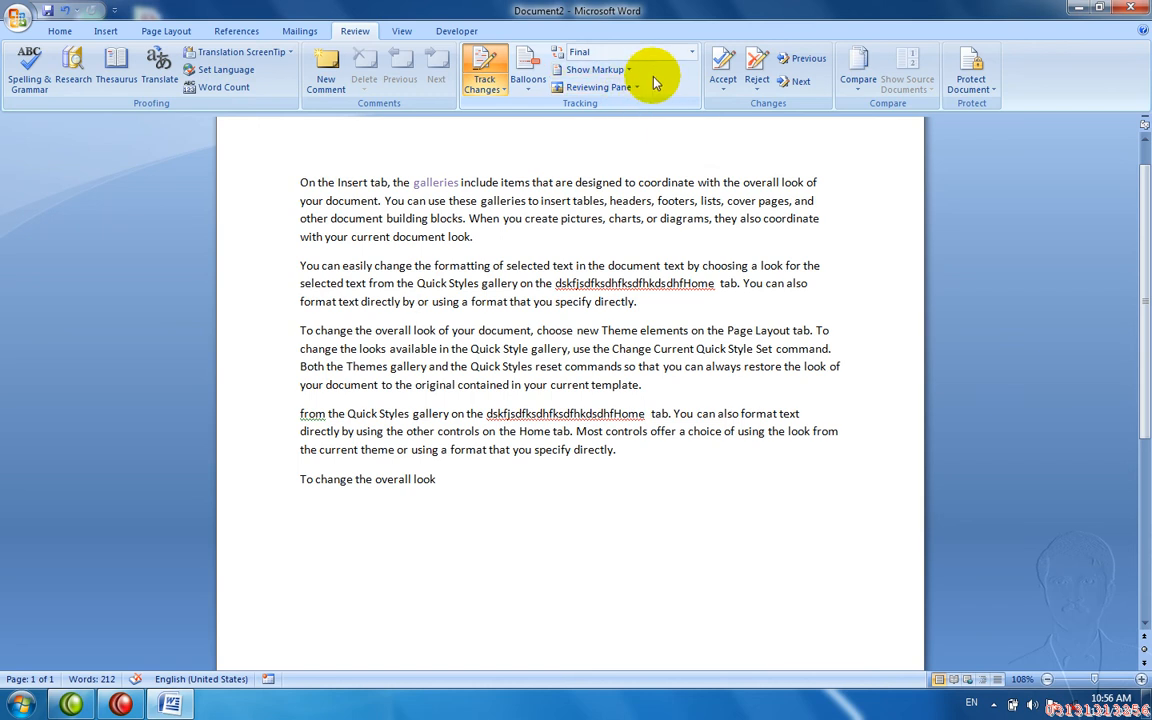
# - Undo the phrase deletion and the galleries colour, then show Original Showing Markup
pyautogui.hotkey('ctrl', 'z')
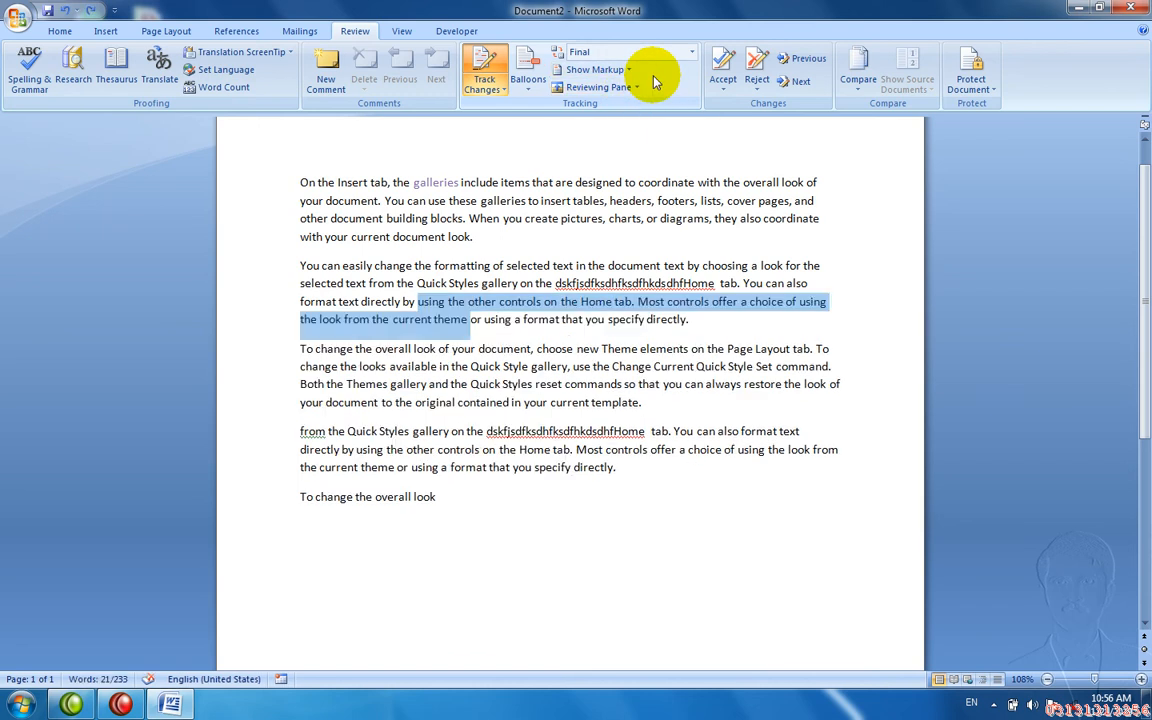
pyautogui.hotkey('ctrl', 'z')
pyautogui.click(691, 51)
pyautogui.click(650, 95)
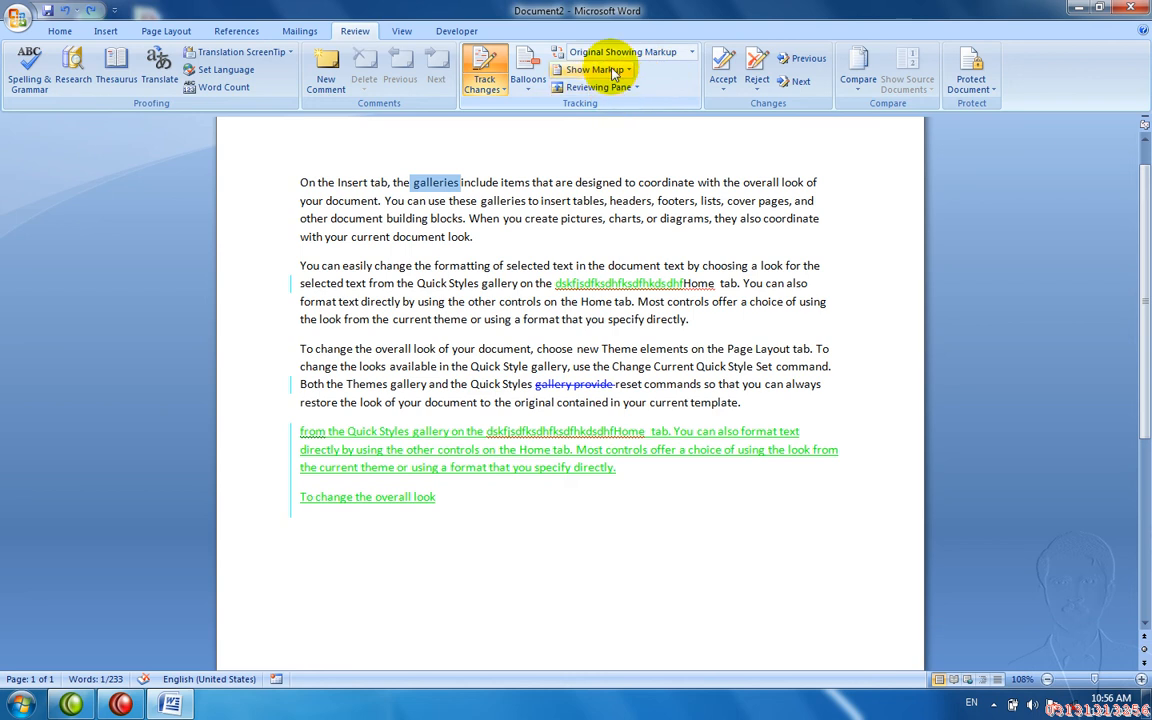
pyautogui.click(612, 70)
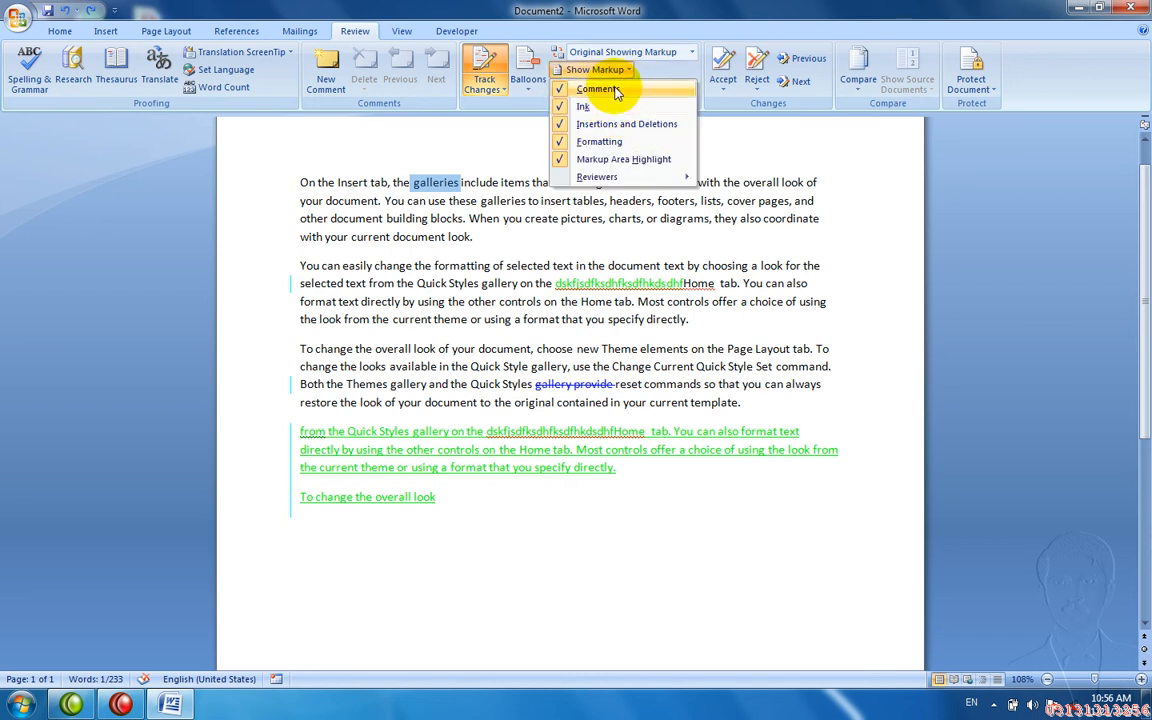
# - Attach a new comment to the words 'these galleries'
pyautogui.click(510, 209)
pyautogui.moveTo(508, 205); pyautogui.dragTo(467, 207)
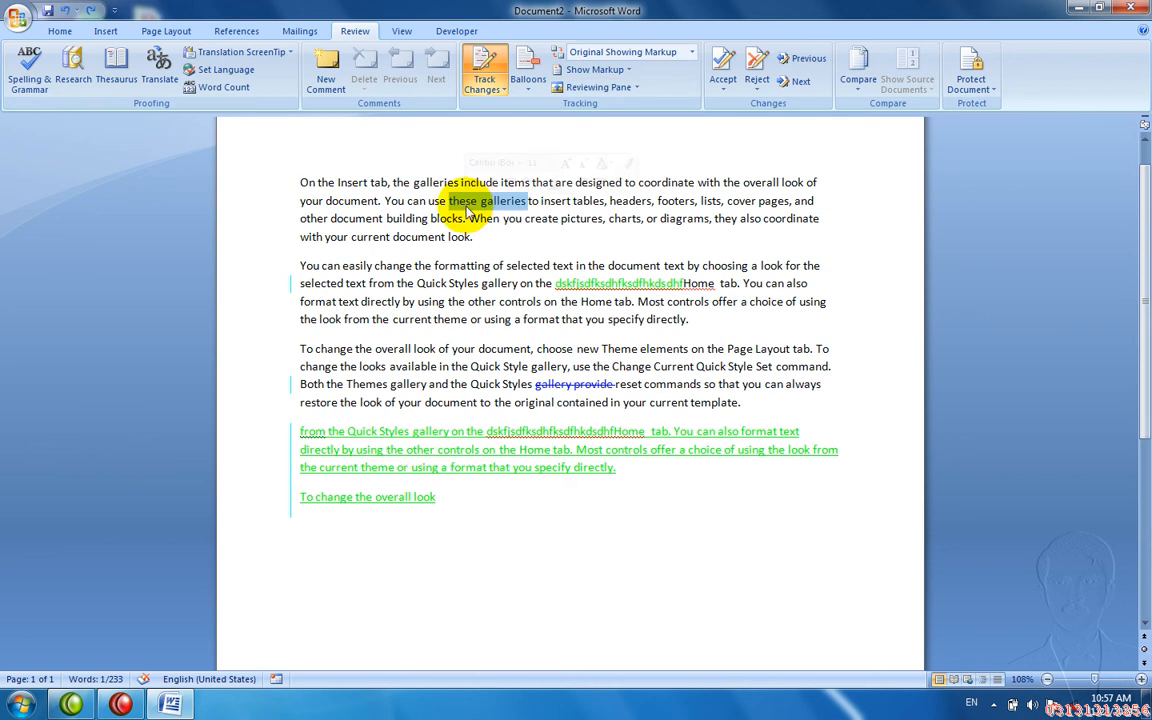
pyautogui.click(327, 76)
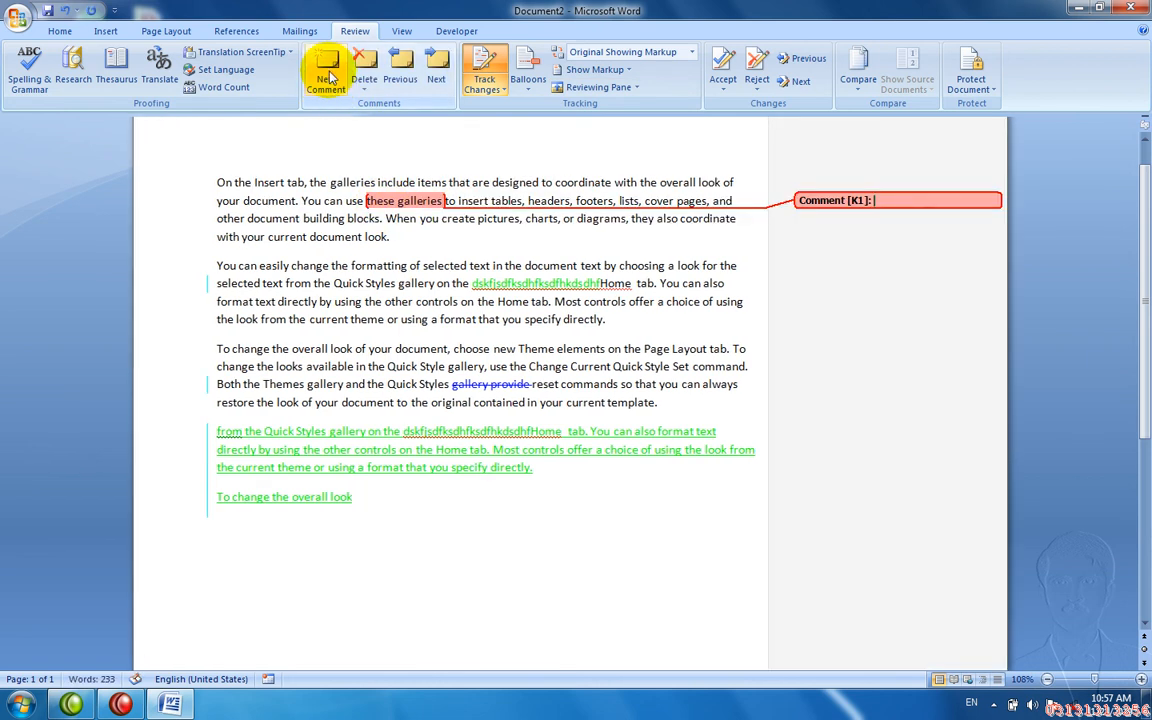
pyautogui.moveTo(309, 266); pyautogui.dragTo(270, 238)
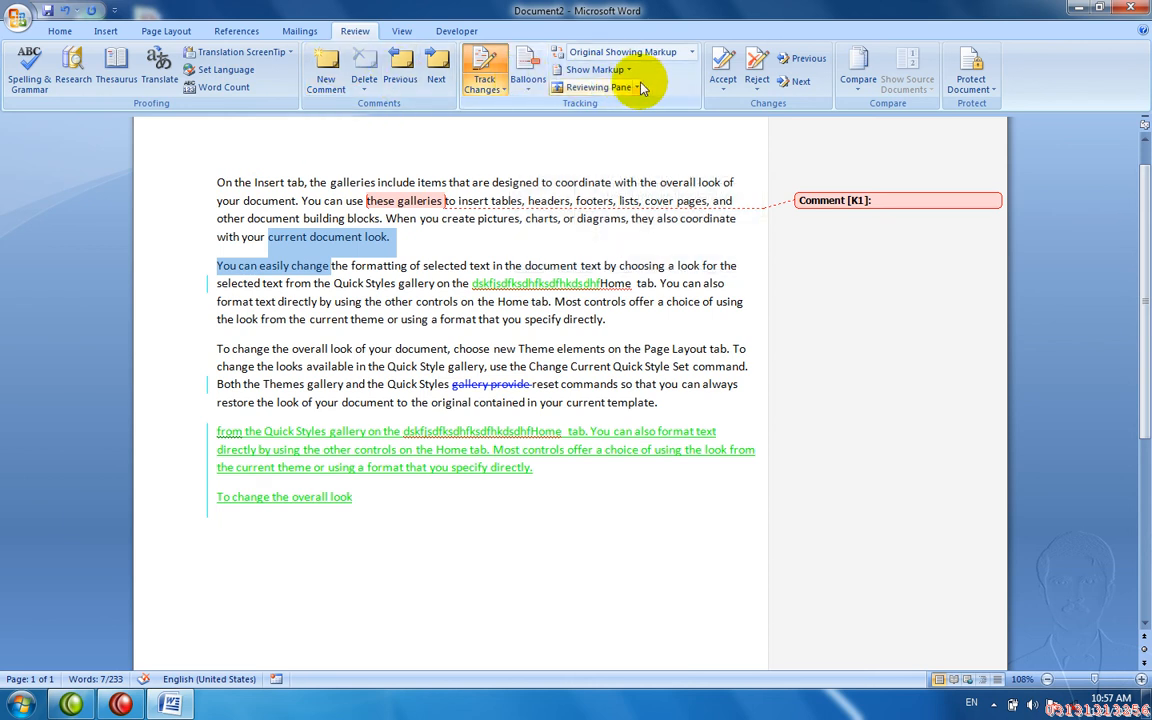
# - Toggle Comments off and back on in the Show Markup list
pyautogui.click(585, 70)
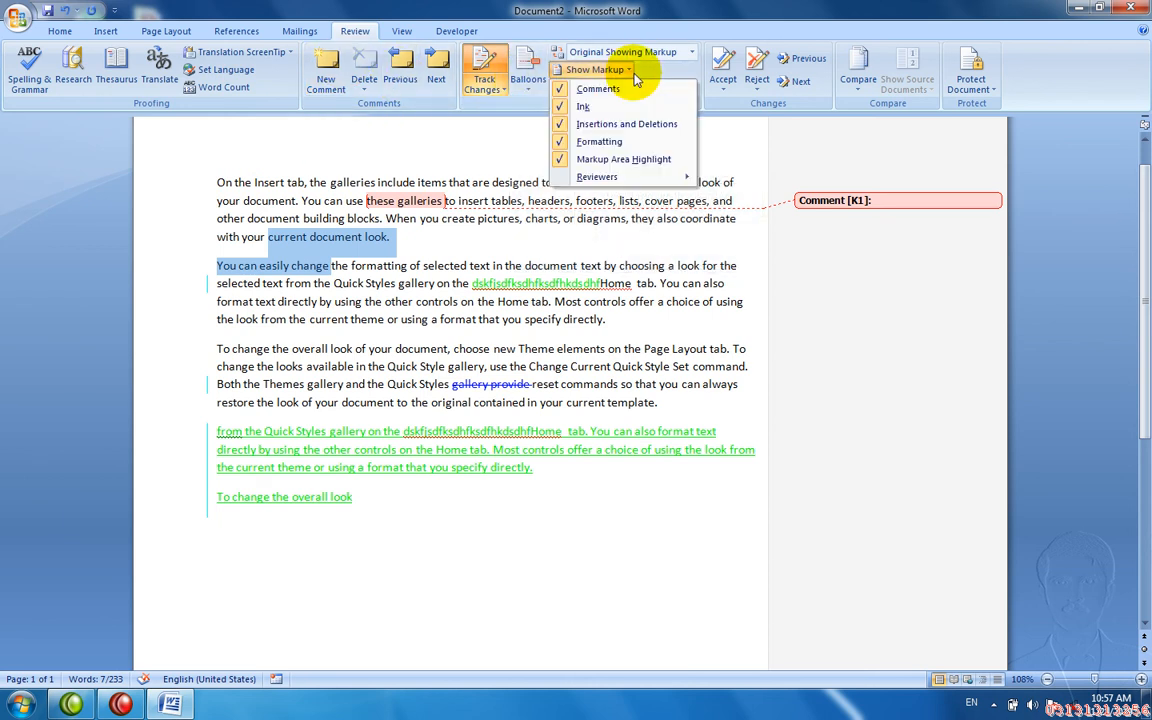
pyautogui.click(610, 91)
pyautogui.click(600, 70)
pyautogui.click(619, 95)
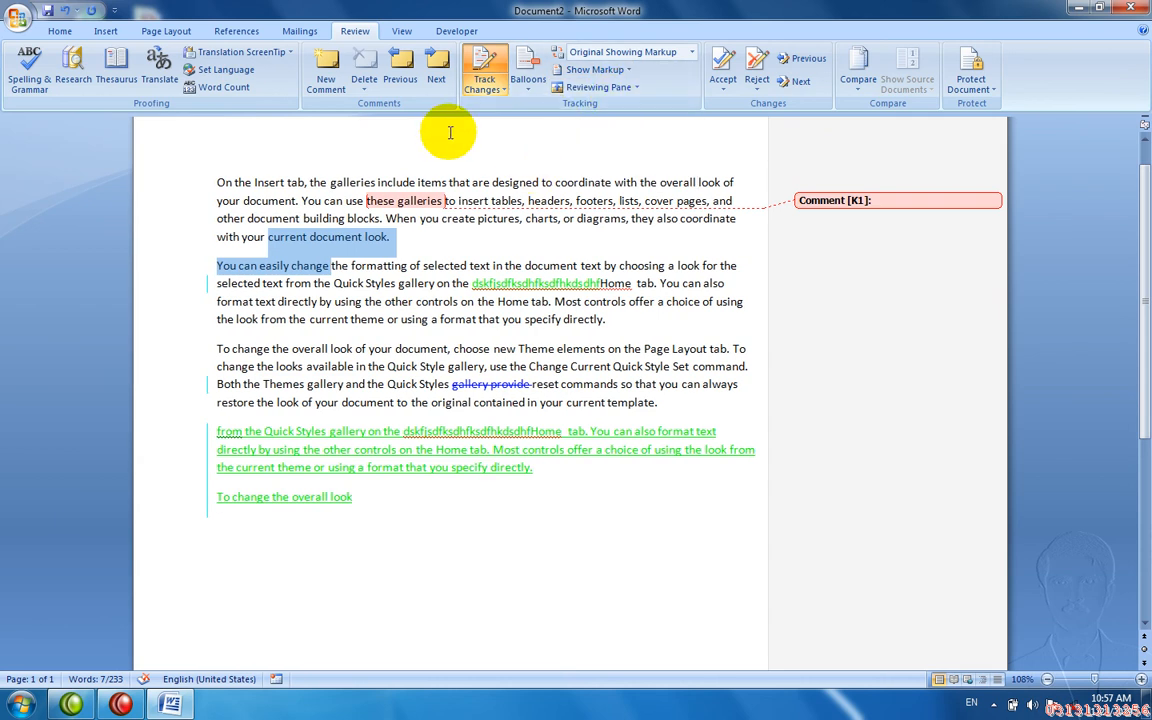
# - Delete the K1 comment, then open and close the horizontal and vertical Reviewing Panes
pyautogui.click(410, 200)
pyautogui.click(358, 76)
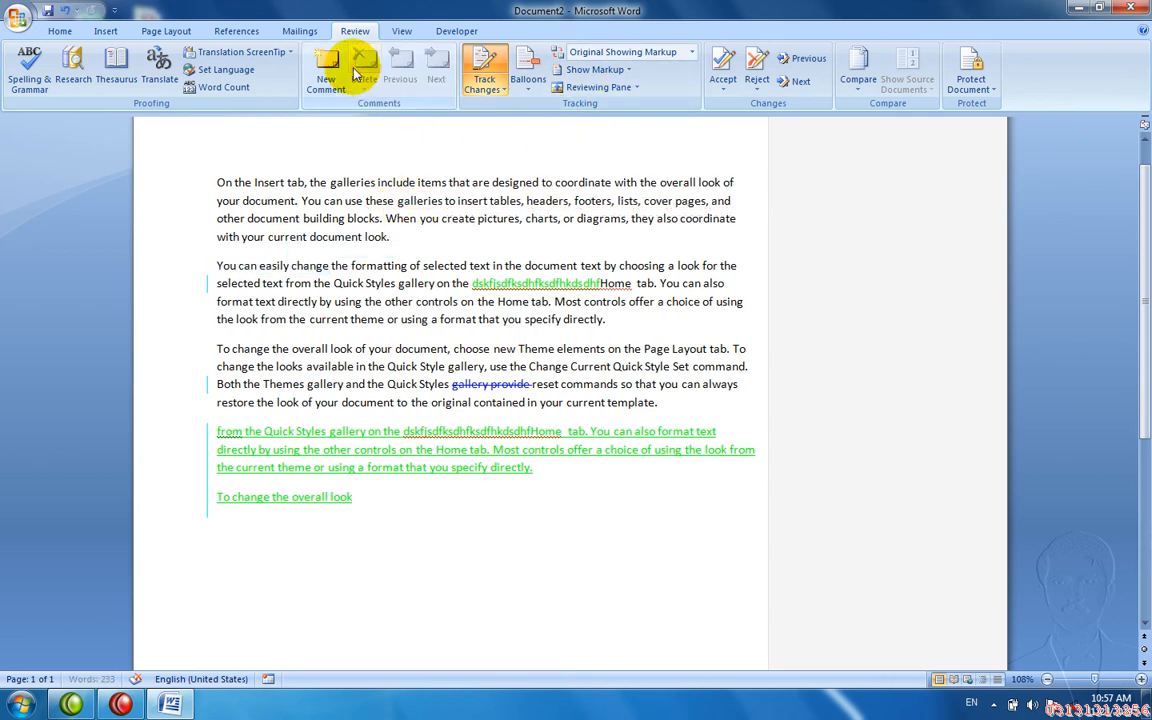
pyautogui.click(588, 88)
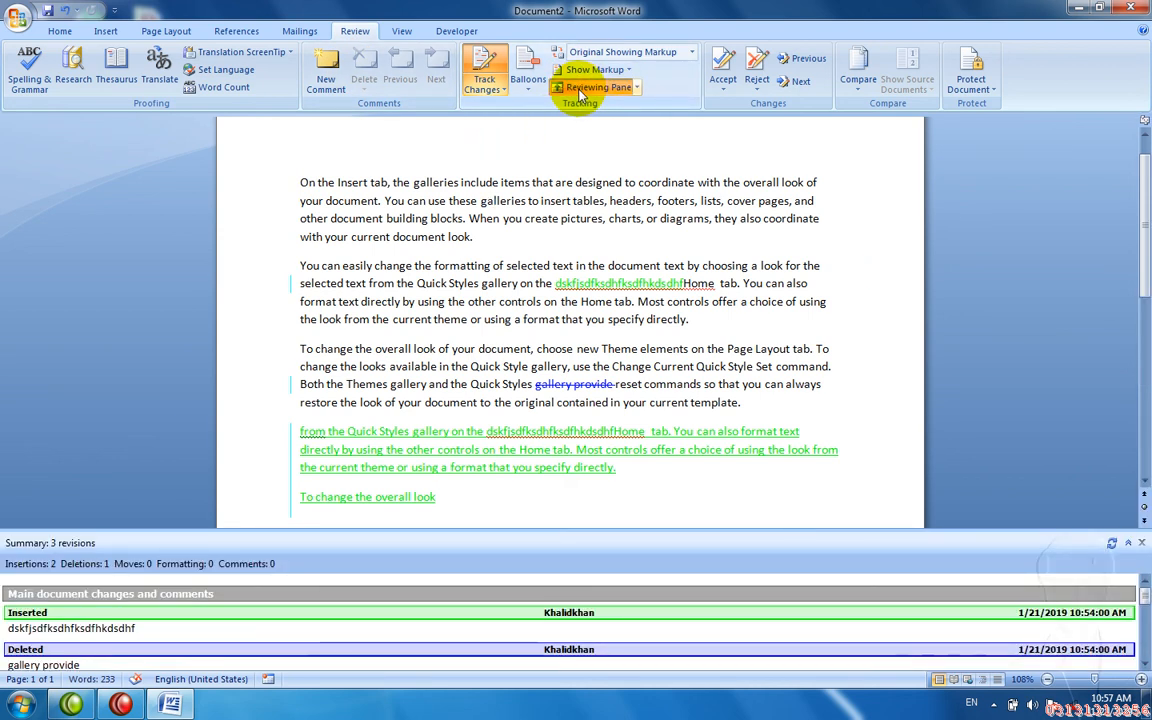
pyautogui.click(581, 93)
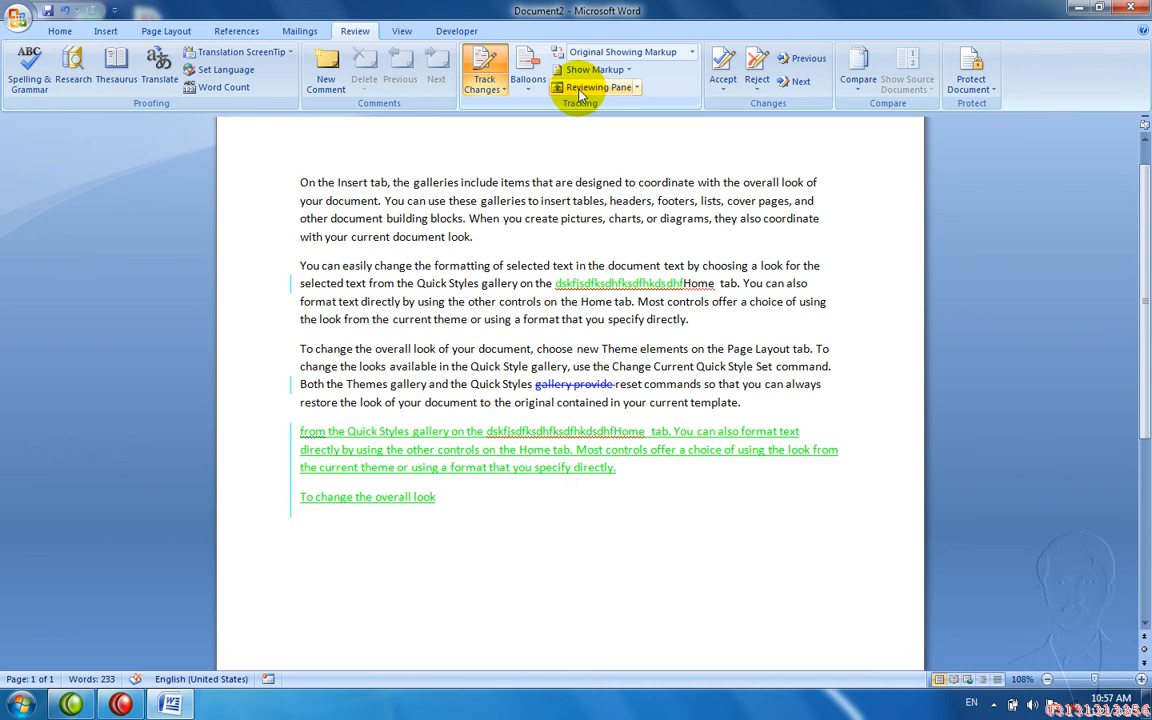
pyautogui.click(637, 89)
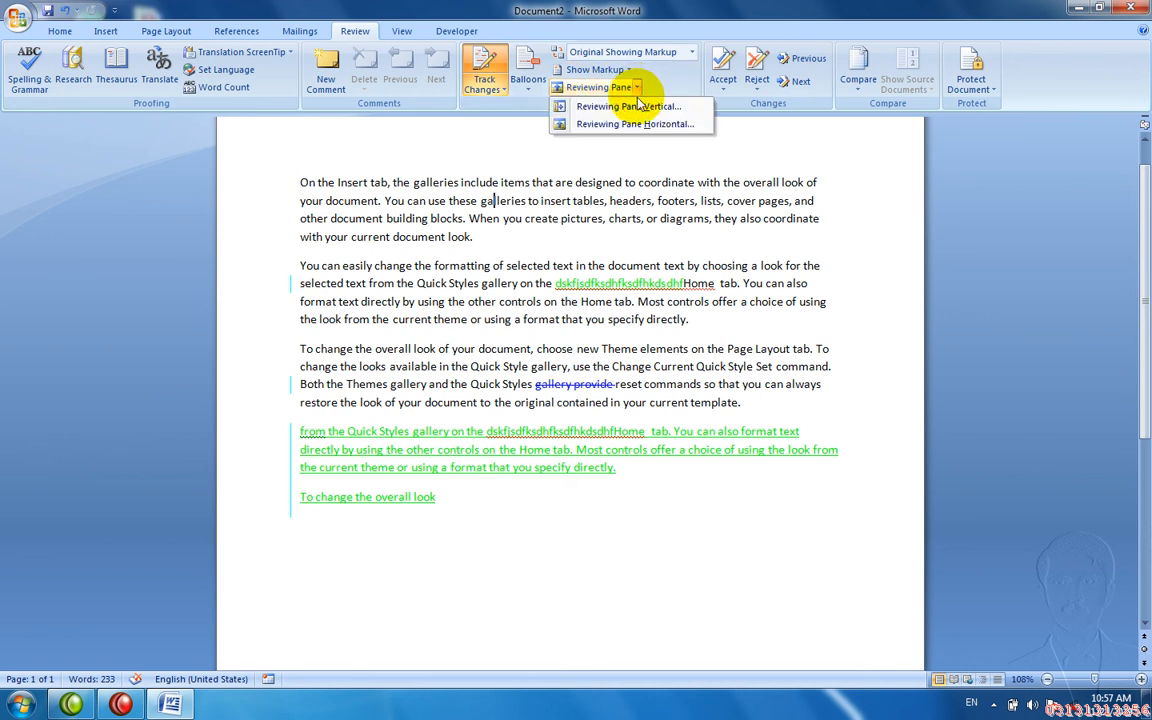
pyautogui.click(634, 106)
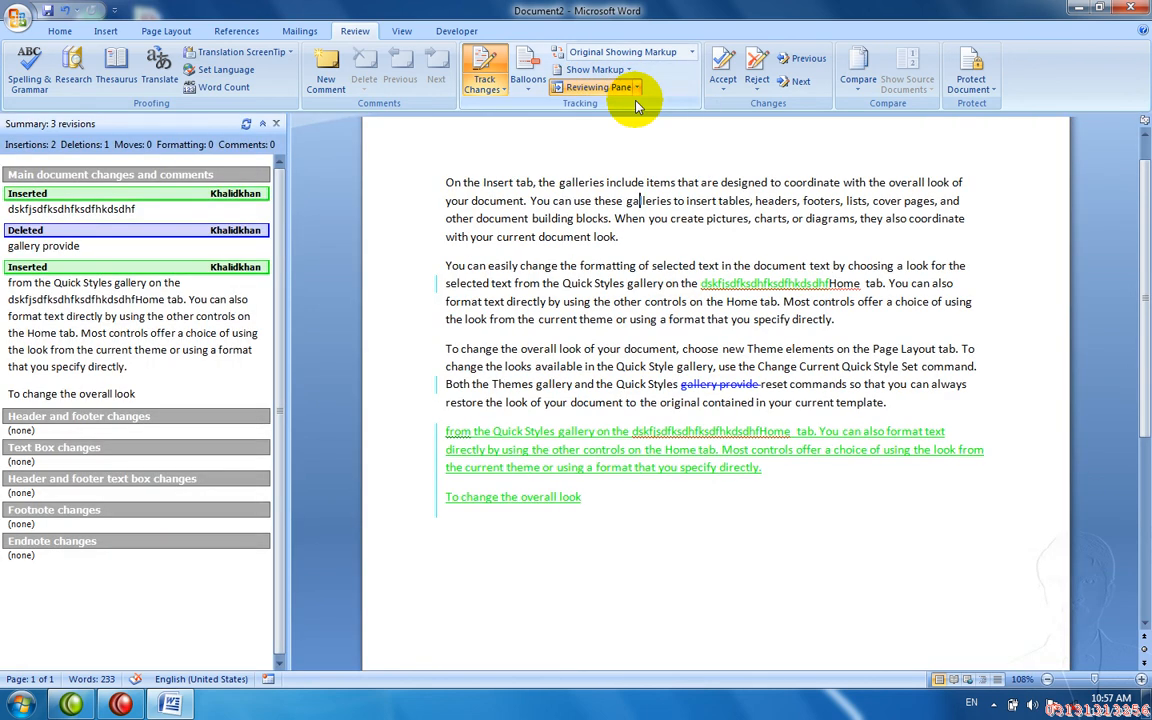
pyautogui.click(276, 123)
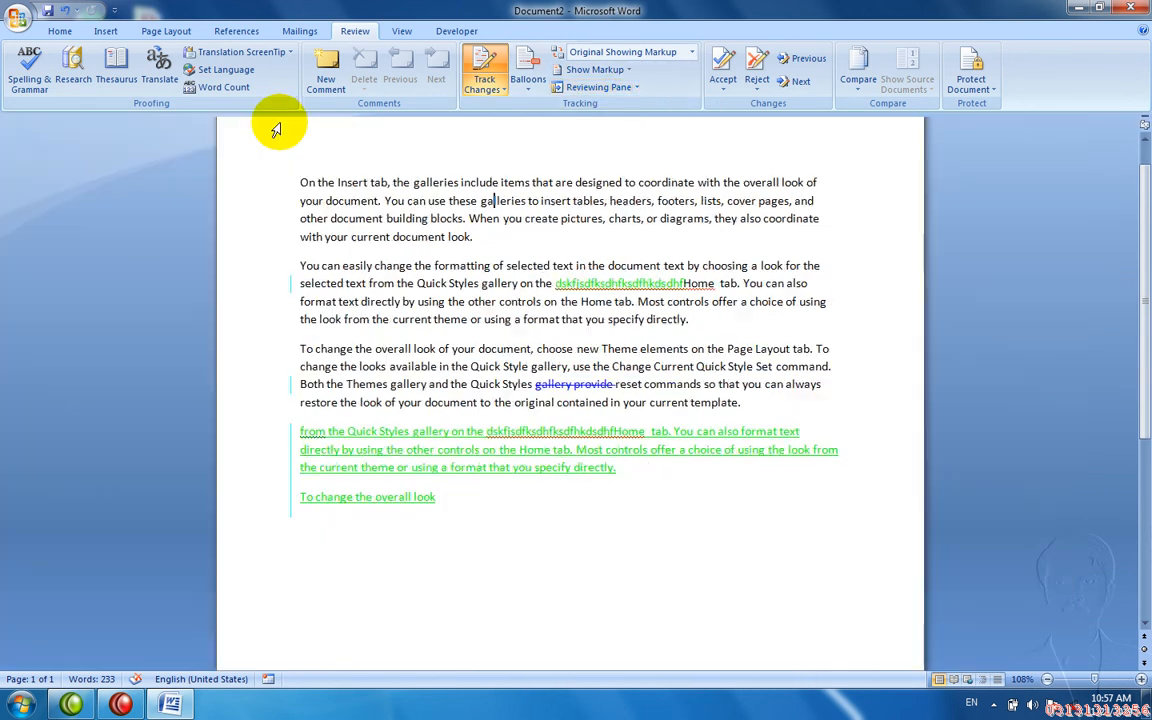
# - Accept the inserted 'dskfjsdfksdhfksdhfkdsdhf' text and reject the next two tracked changes
pyautogui.click(731, 68)
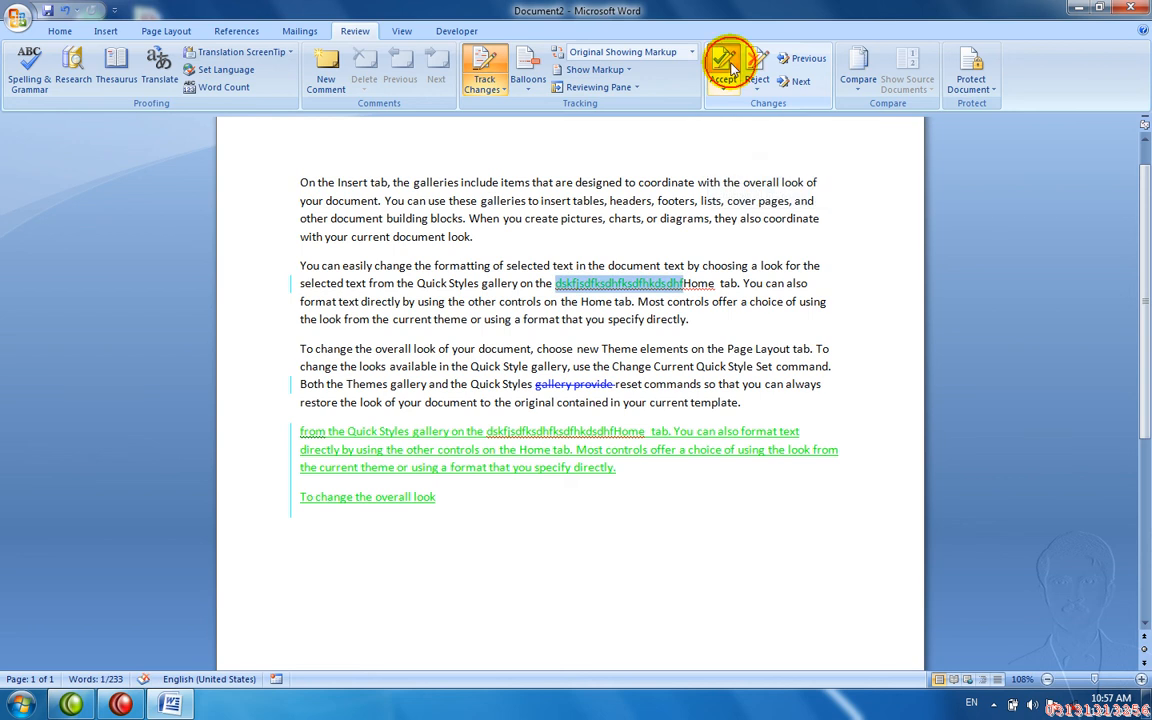
pyautogui.click(731, 68)
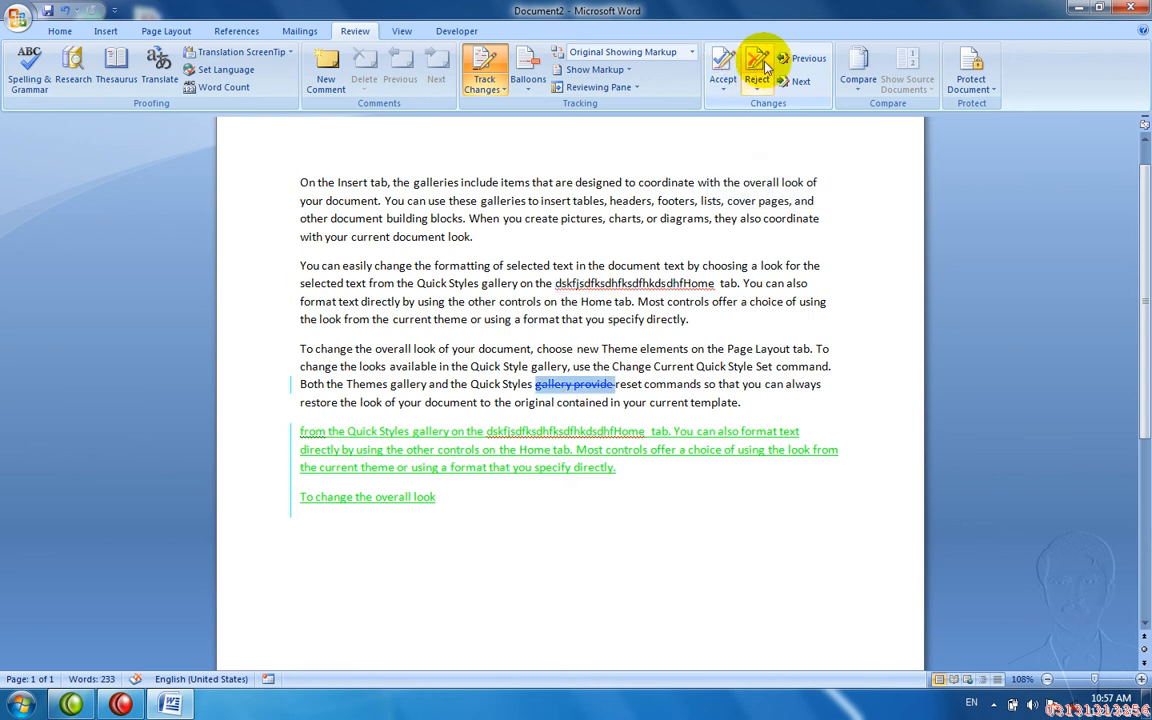
pyautogui.click(760, 65)
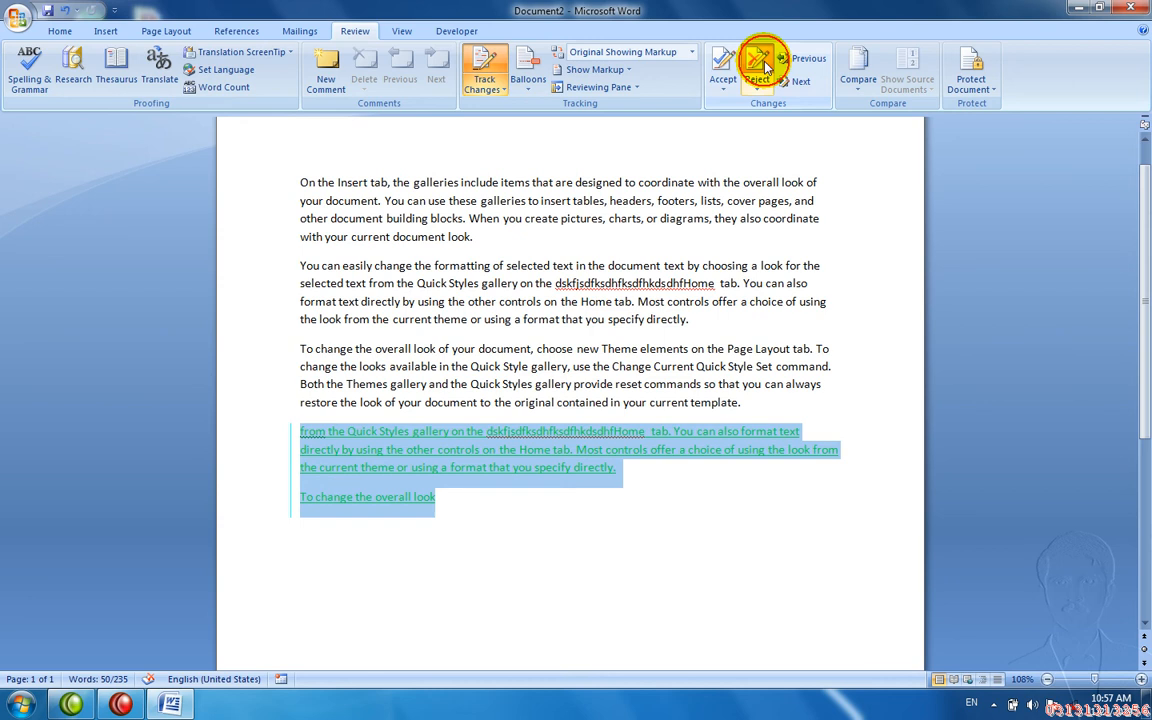
pyautogui.click(760, 65)
pyautogui.press('Return')
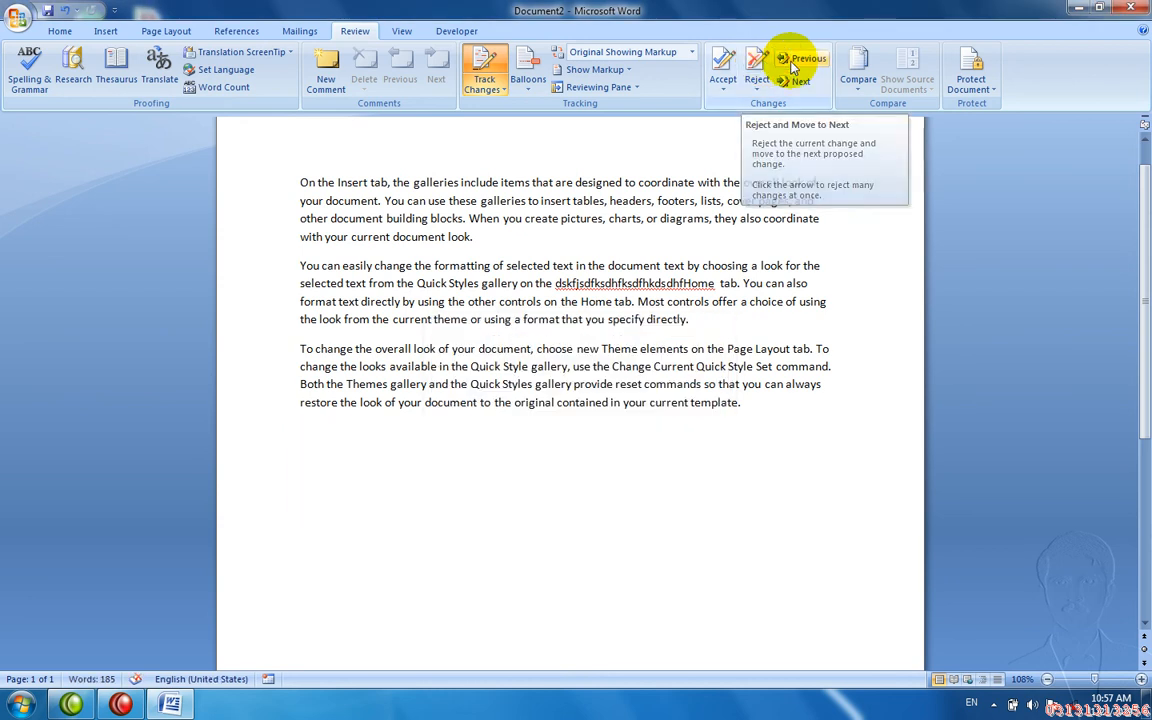
# - Undo the rejections and step back to the previous tracked change
pyautogui.hotkey('ctrl', 'z')
pyautogui.hotkey('ctrl', 'z')
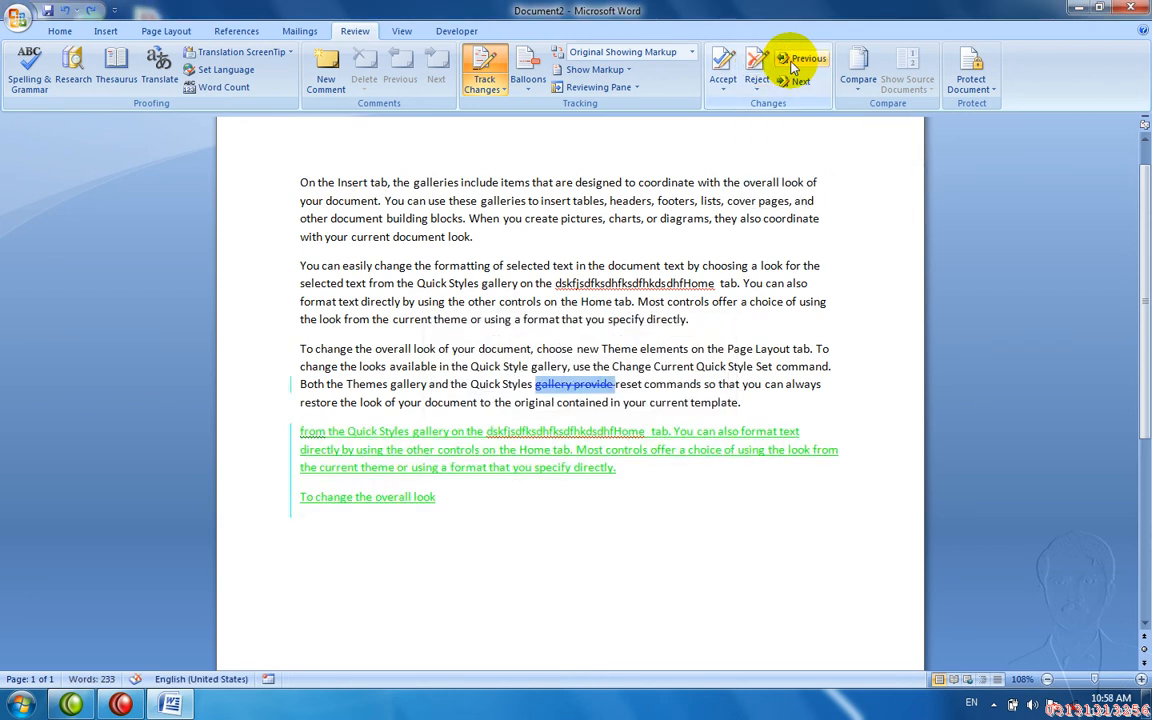
pyautogui.click(793, 62)
pyautogui.press('Return')
pyautogui.click(560, 238)
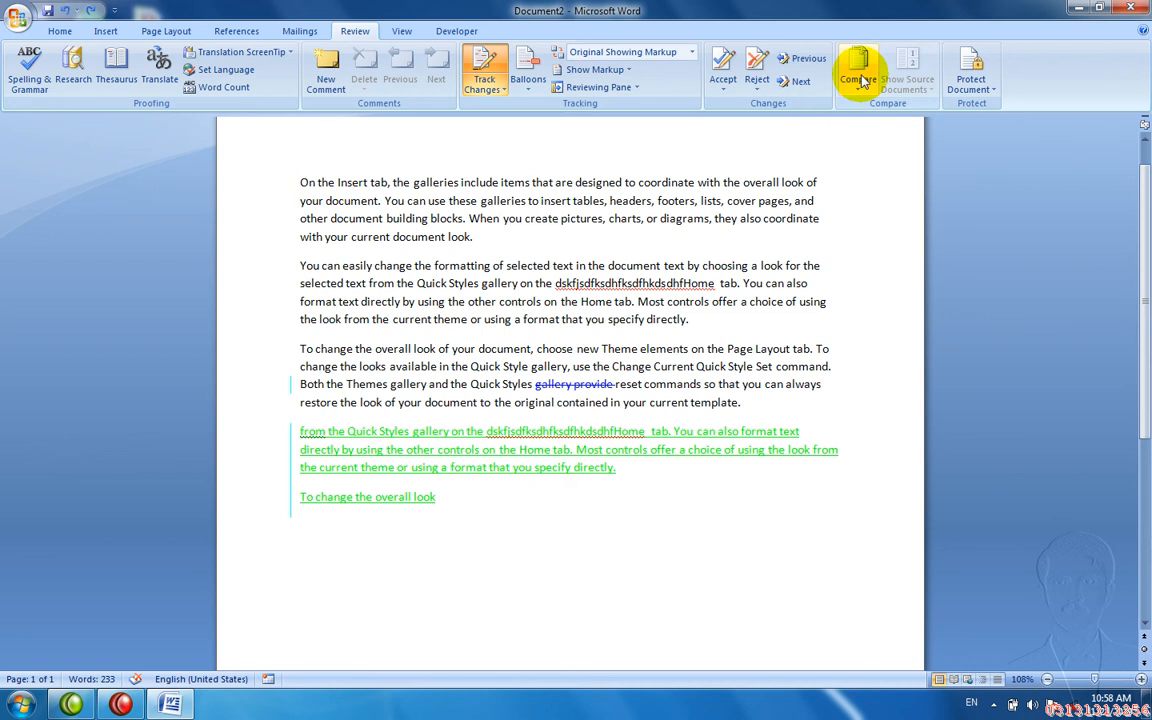
# - Close Document2 without saving and start a new blank document
pyautogui.hotkey('ctrl', 'w')
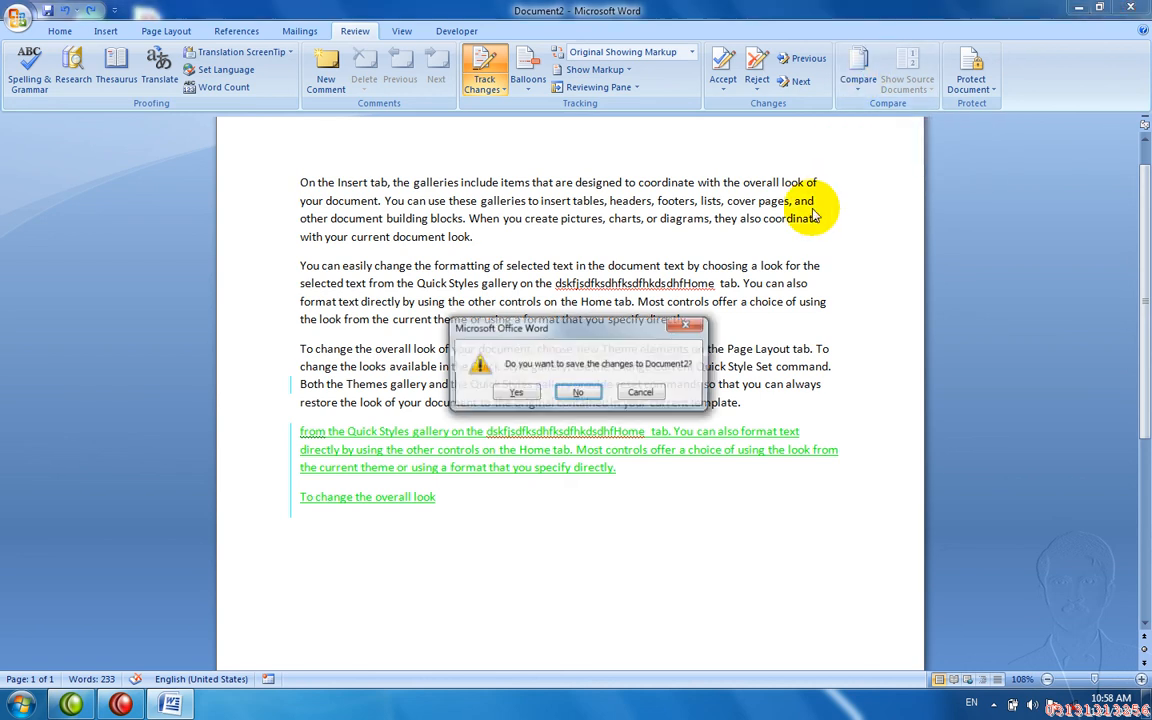
pyautogui.press('n')
pyautogui.hotkey('ctrl', 'n')
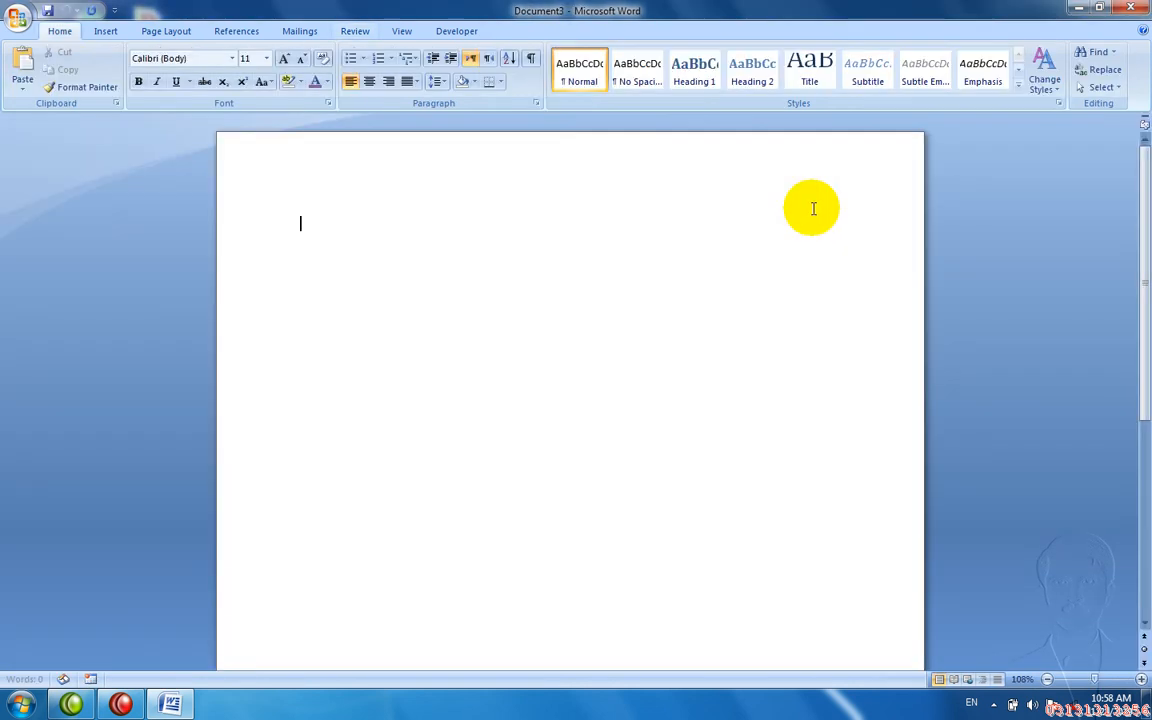
pyautogui.click(355, 31)
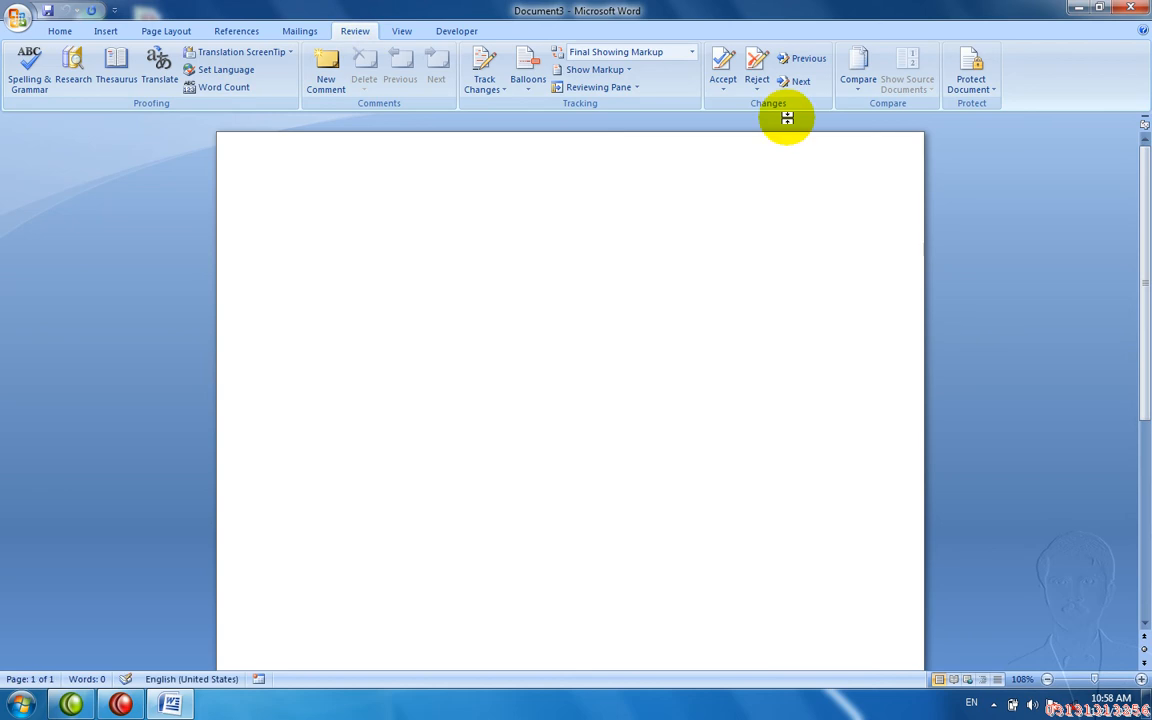
pyautogui.click(850, 92)
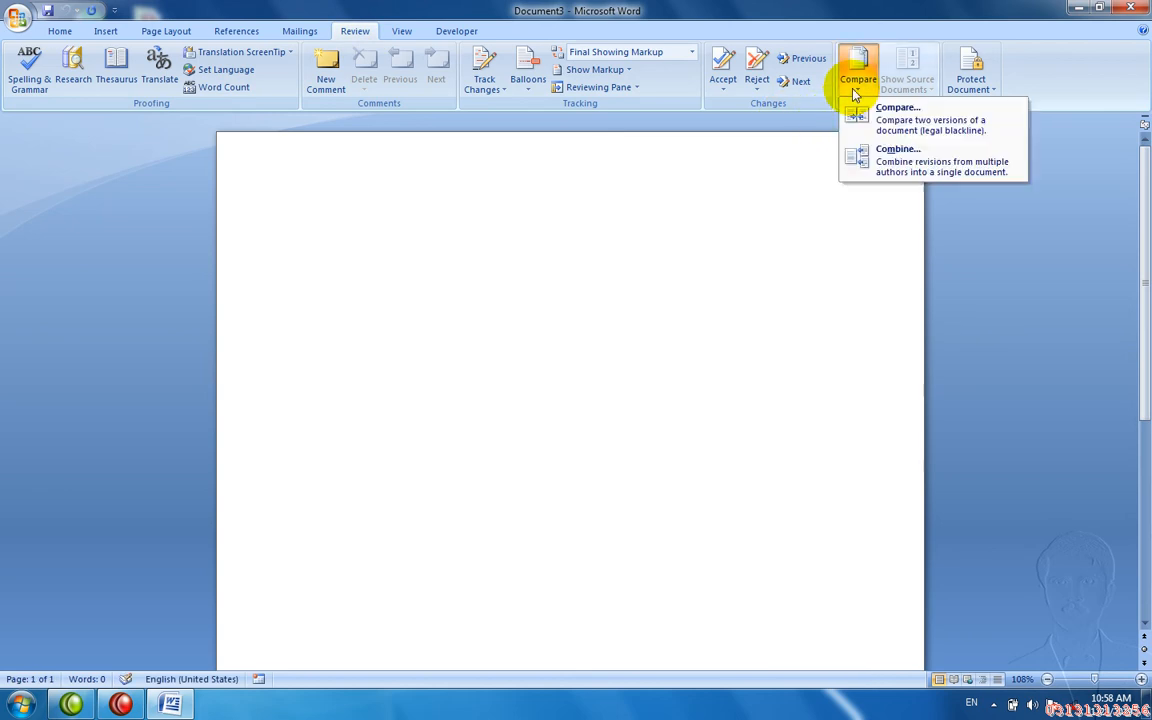
pyautogui.click(594, 322)
# - Type 'Charsadda' and, on the next line, 'He Goes to School'
pyautogui.write('Char')
pyautogui.press('BackSpace')
pyautogui.press('BackSpace')
pyautogui.press('BackSpace')
pyautogui.press('BackSpace')
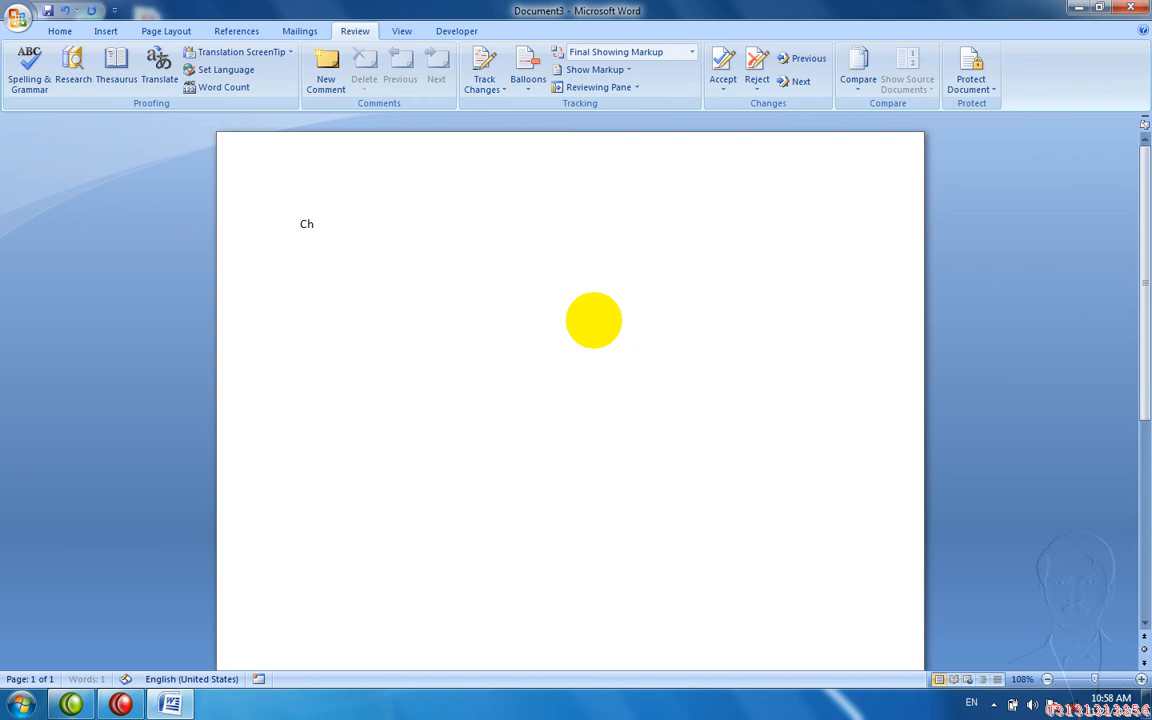
pyautogui.write('He')
pyautogui.press('BackSpace')
pyautogui.press('BackSpace')
pyautogui.write('Chare')
pyautogui.press('BackSpace')
pyautogui.press('BackSpace')
pyautogui.write('rsadda')
pyautogui.press('Return')
pyautogui.write('He Goes to School')
# - Save the document as 1.docx on the Desktop and close it
pyautogui.hotkey('ctrl', 's')
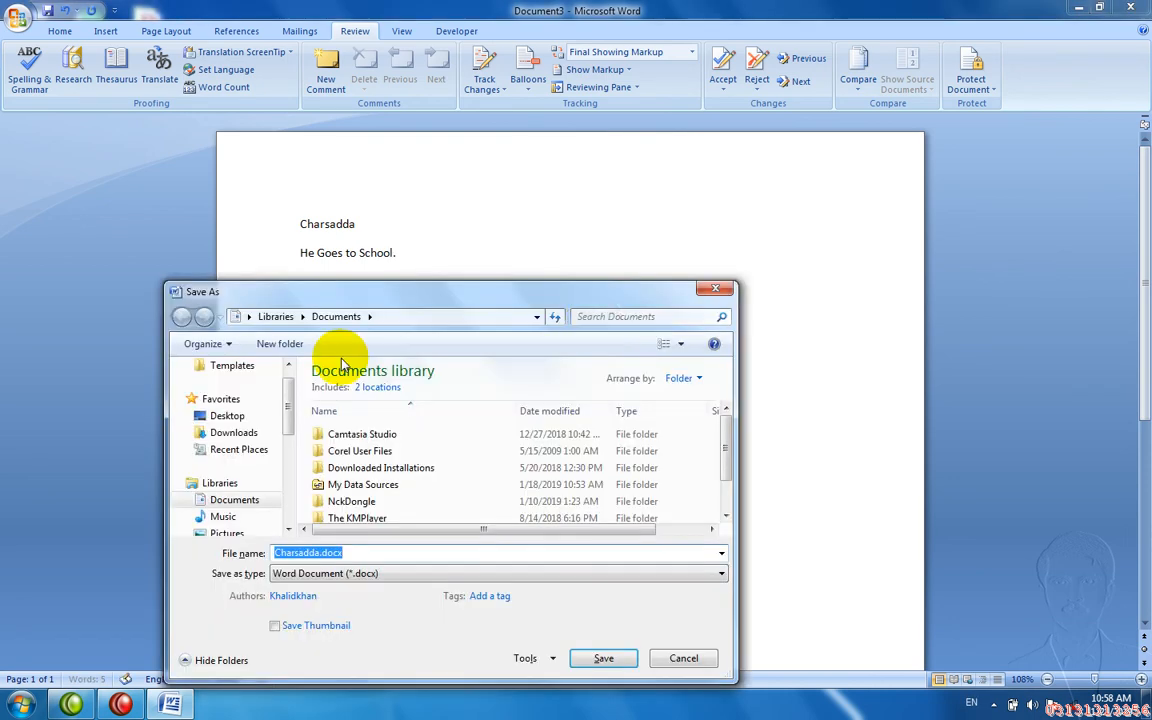
pyautogui.click(228, 415)
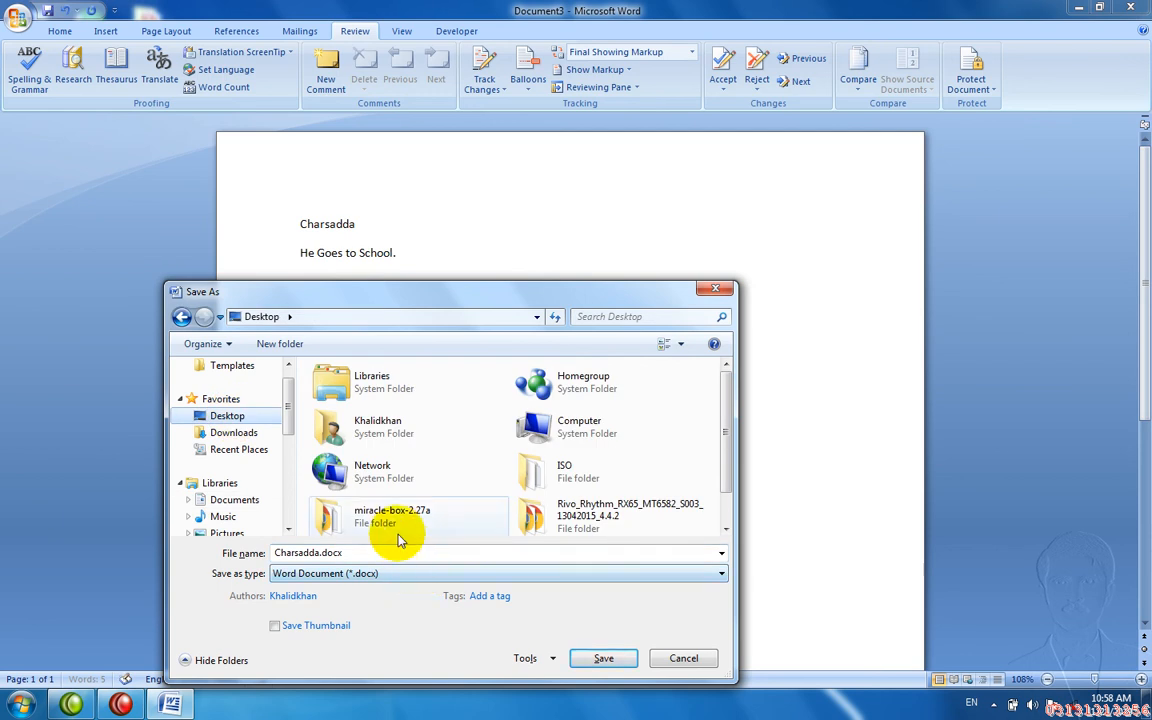
pyautogui.click(398, 530)
pyautogui.click(399, 548)
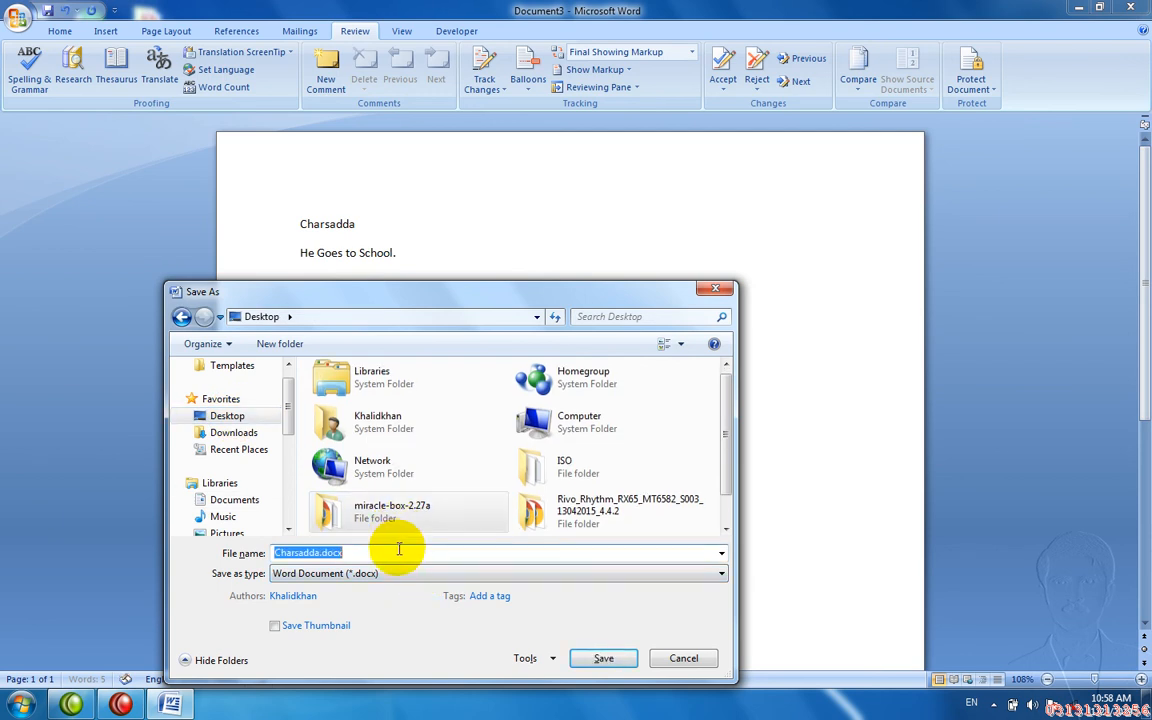
pyautogui.write('1')
pyautogui.press('Return')
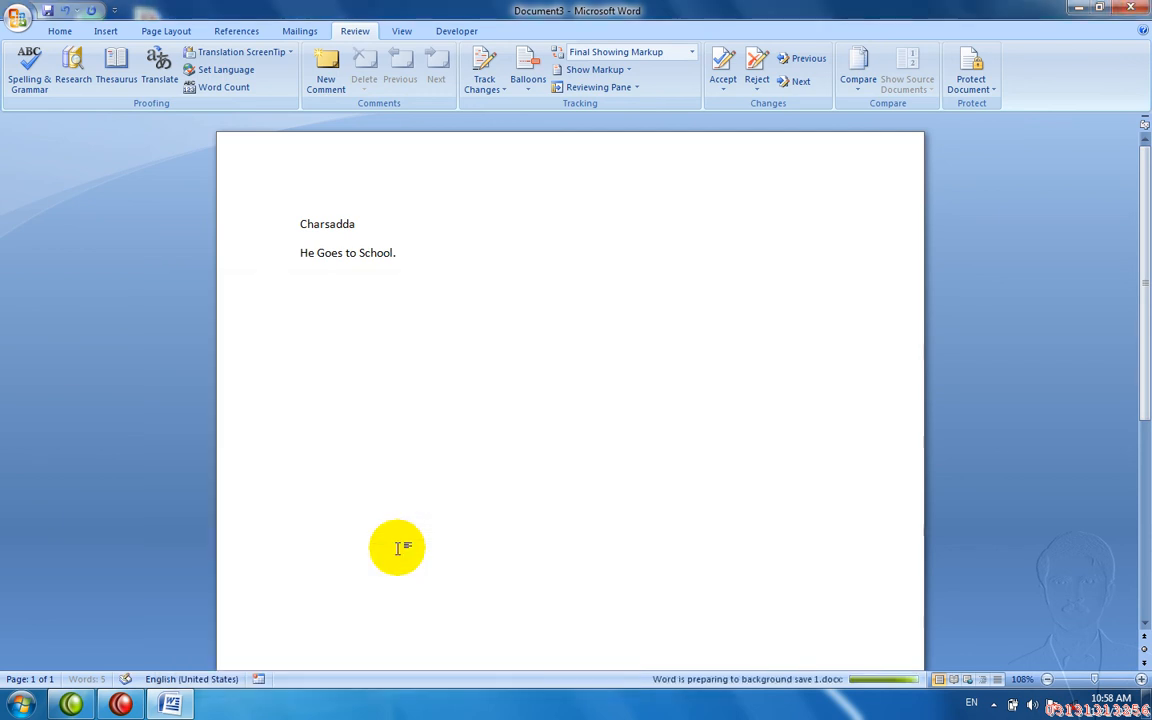
pyautogui.hotkey('ctrl', 'w')
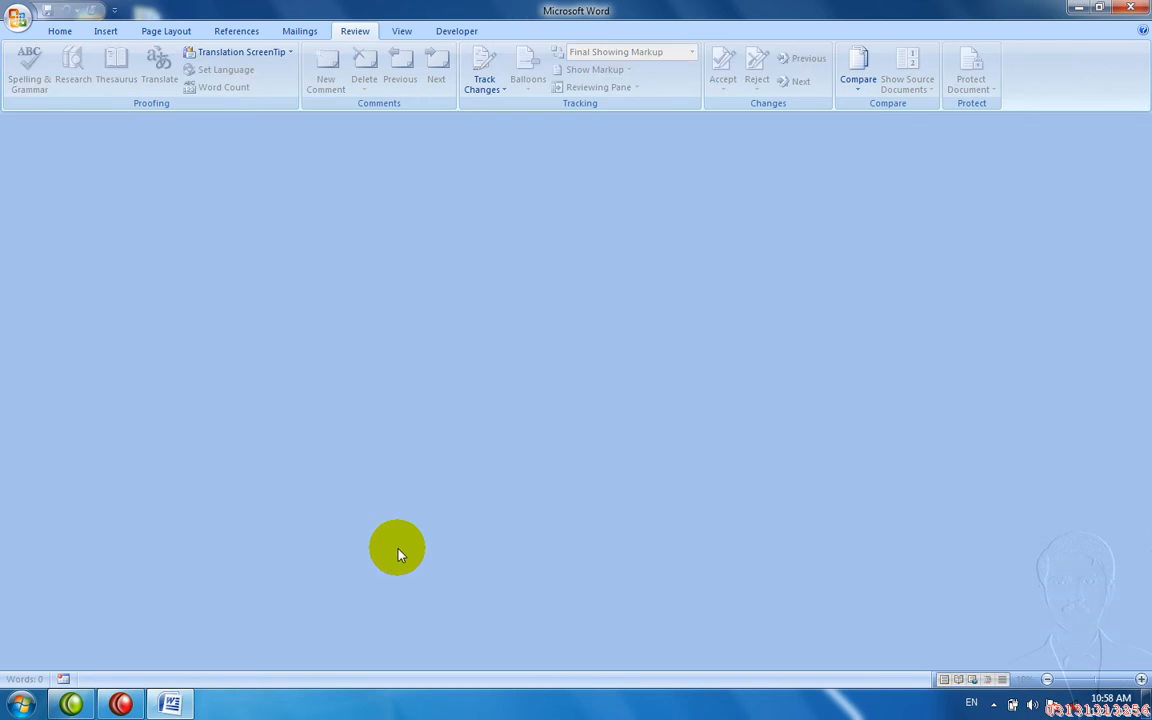
# - In a new document, type 'Pakistan' and 'She goes to school.', correcting 'go' to 'goes'
pyautogui.hotkey('ctrl', 'n')
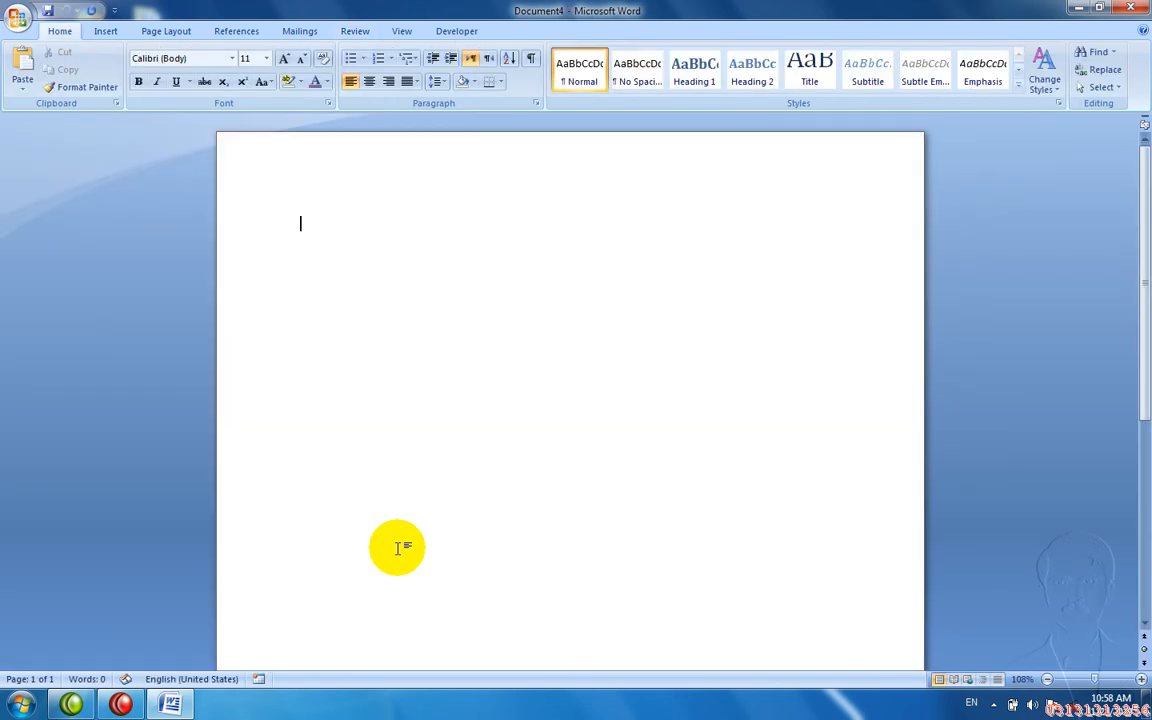
pyautogui.write('Paki')
pyautogui.write('stan H')
pyautogui.write('e')
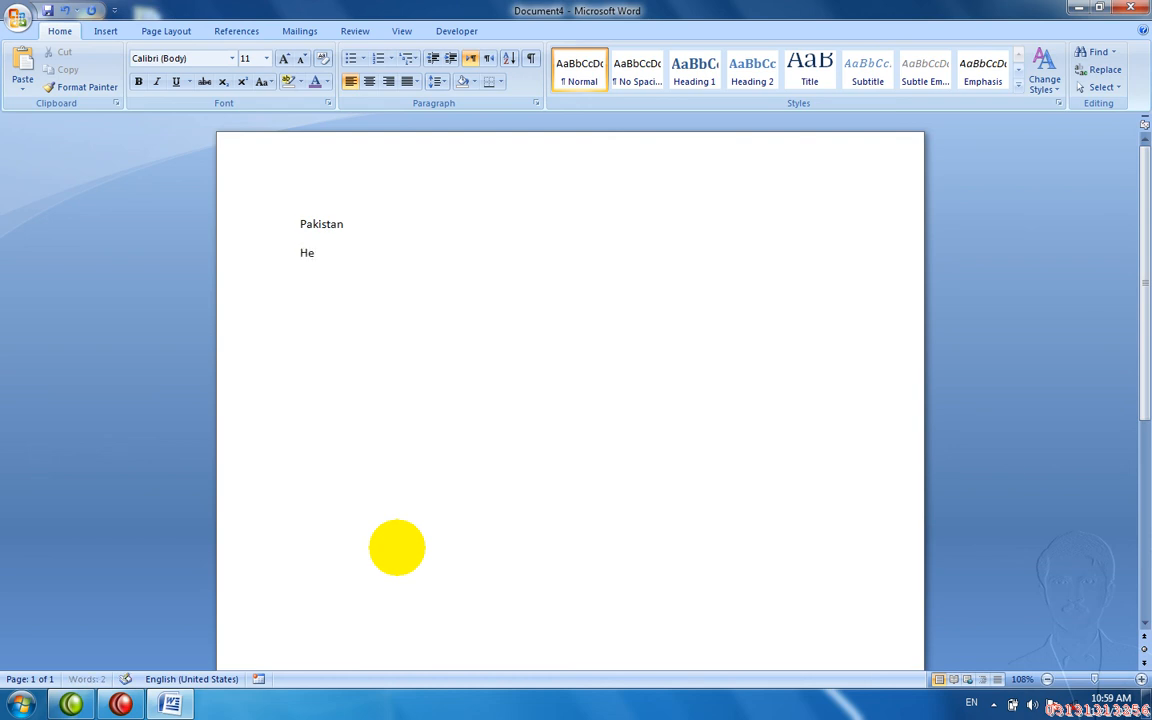
pyautogui.press('BackSpace')
pyautogui.write('S')
pyautogui.press('BackSpace')
pyautogui.write('She go to school.')
pyautogui.press('Return')
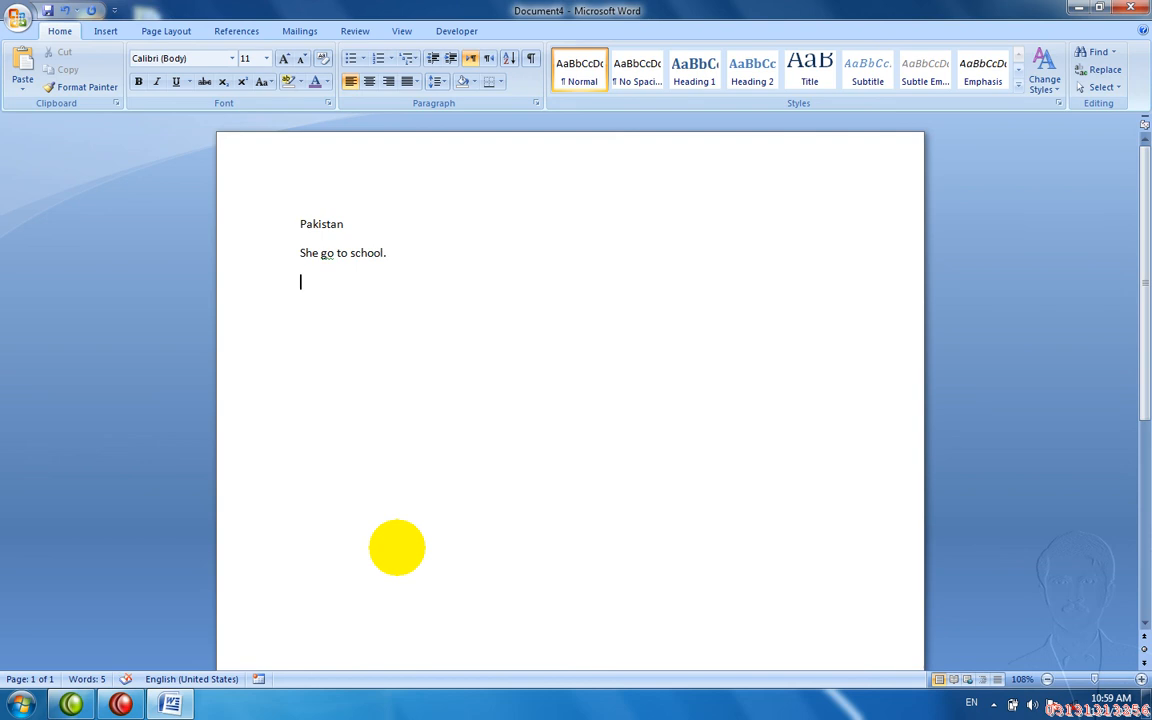
pyautogui.rightClick(329, 261)
pyautogui.click(345, 272)
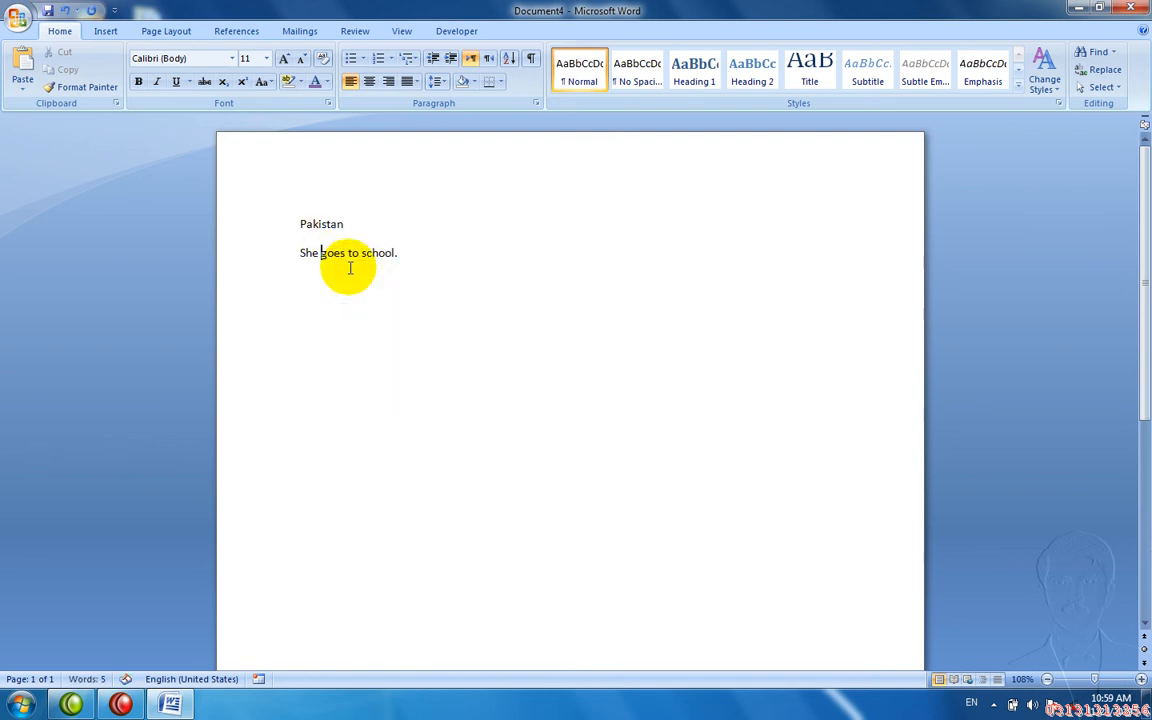
# - Save the document to the Desktop as 2.docx
pyautogui.hotkey('ctrl', 's')
pyautogui.write('2')
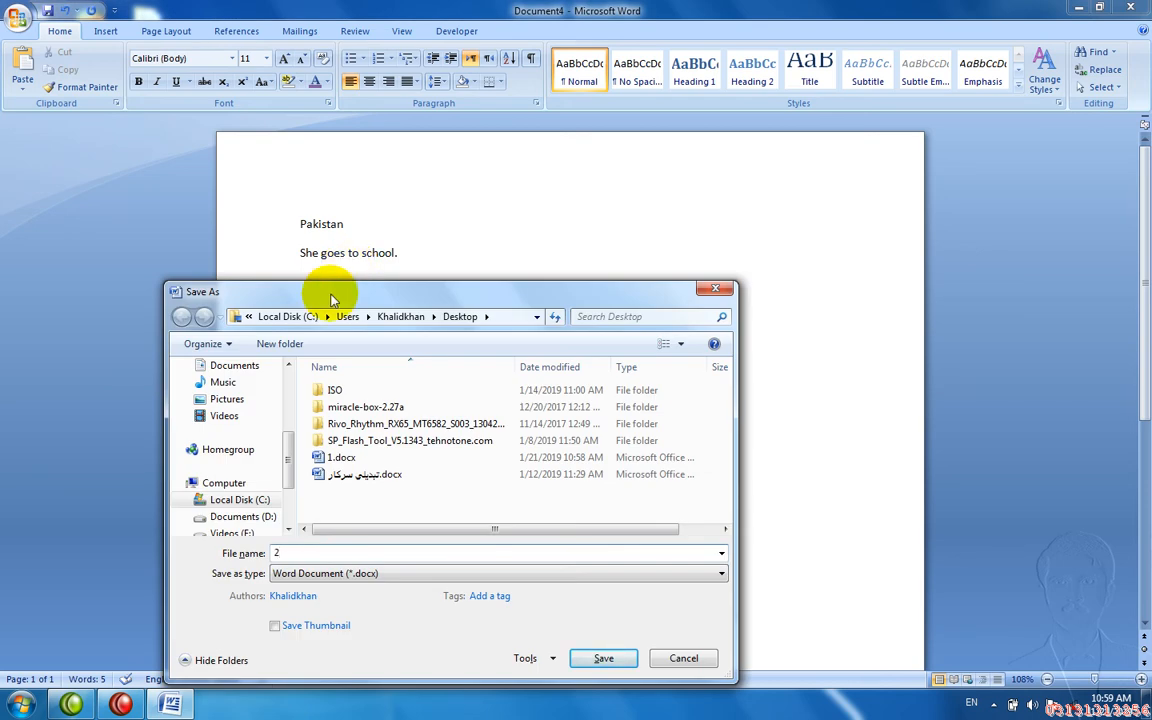
pyautogui.click(290, 390)
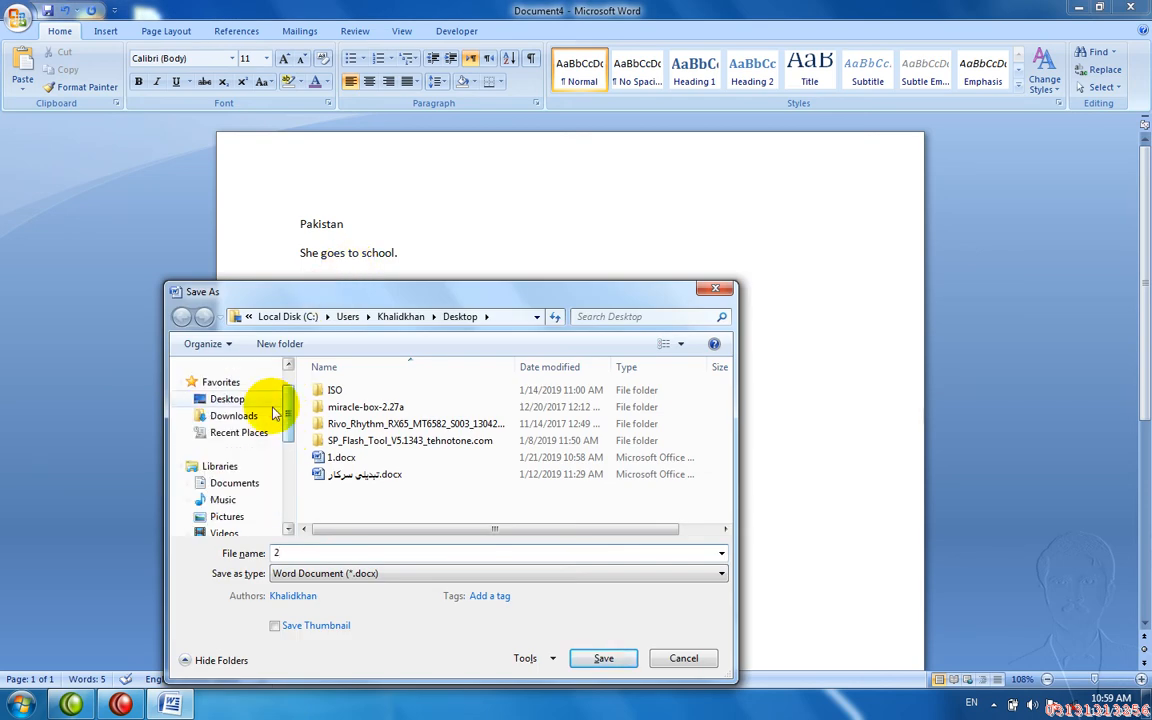
pyautogui.click(264, 405)
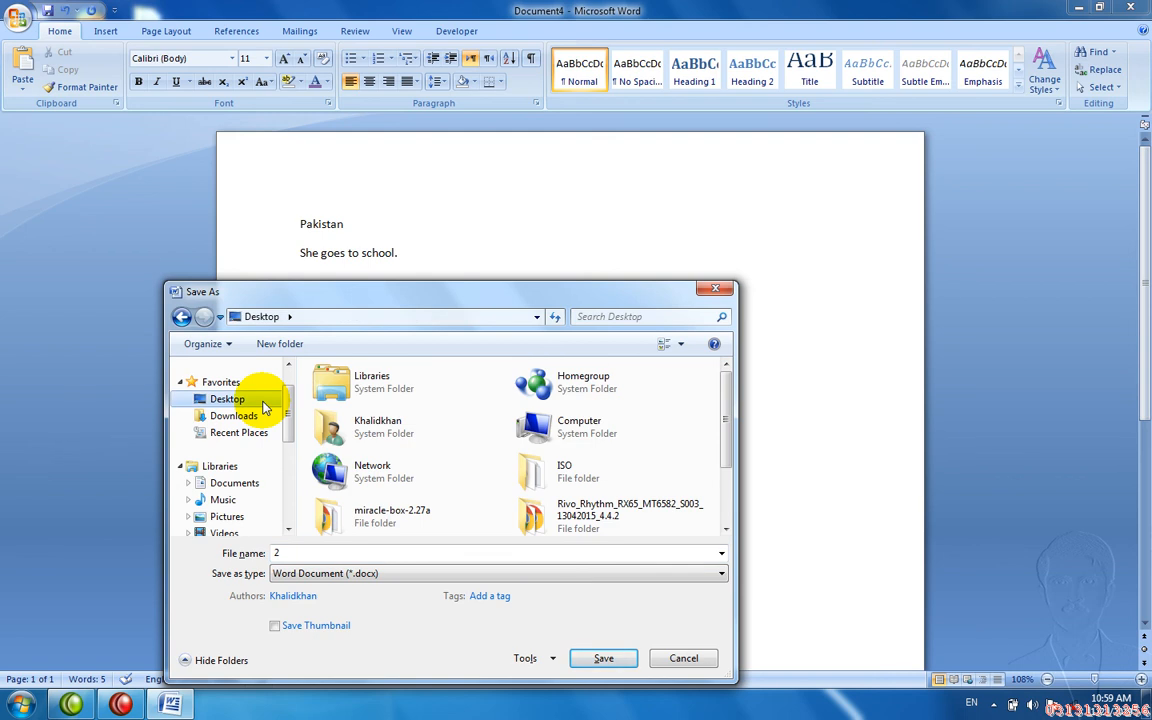
pyautogui.click(604, 659)
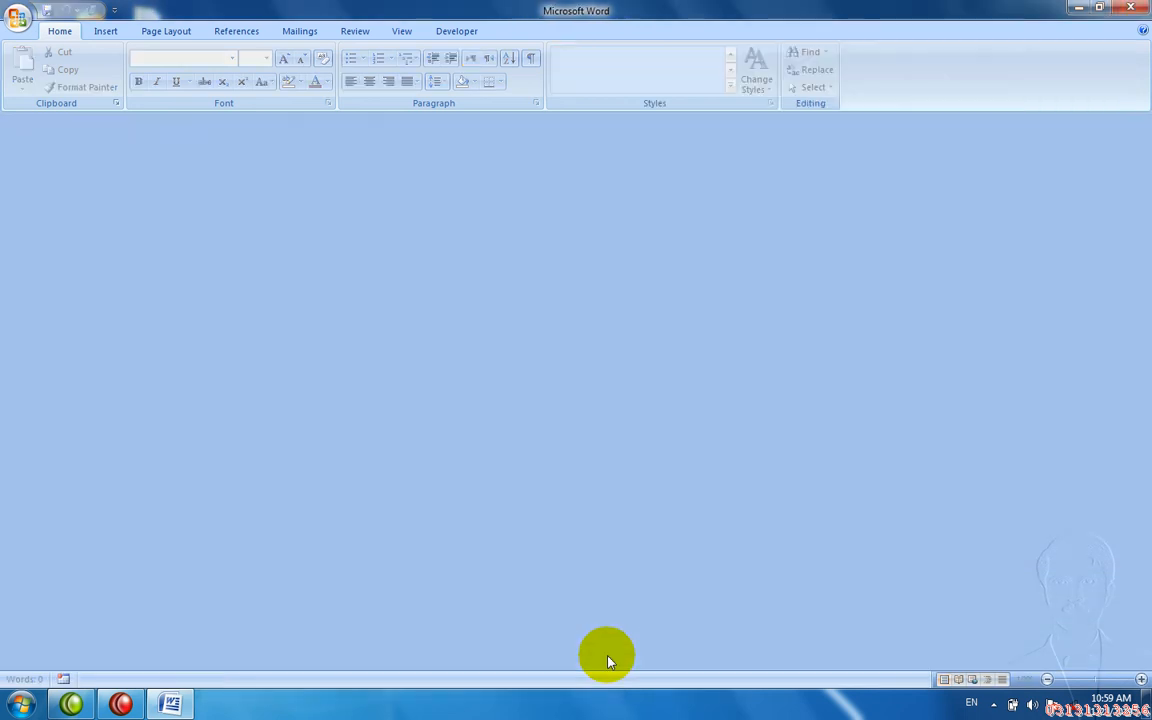
# - From a new blank document, compare 1.docx as original against 2.docx as revised
pyautogui.hotkey('ctrl', 'n')
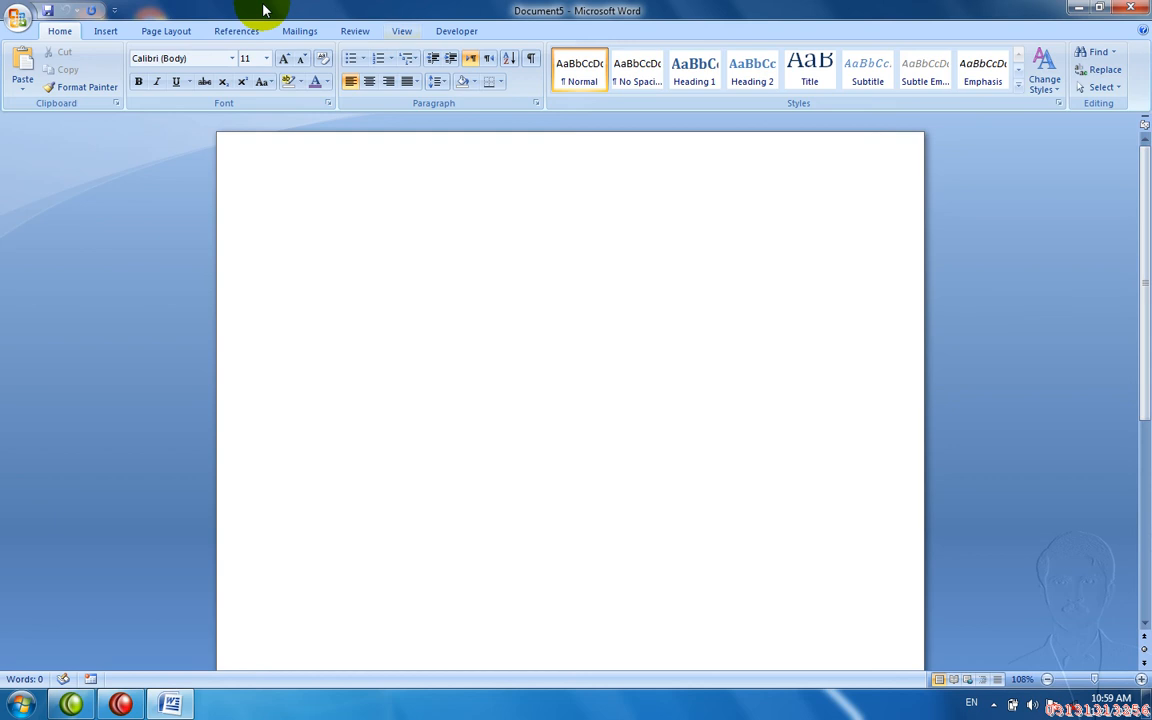
pyautogui.click(352, 29)
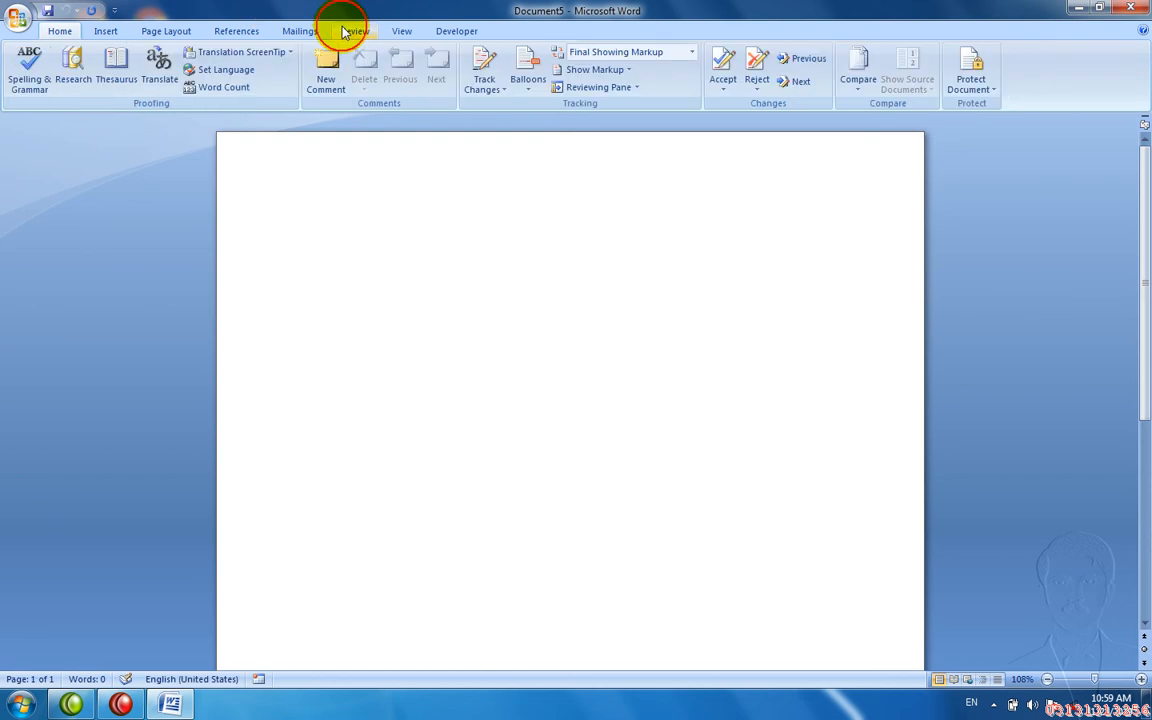
pyautogui.click(866, 70)
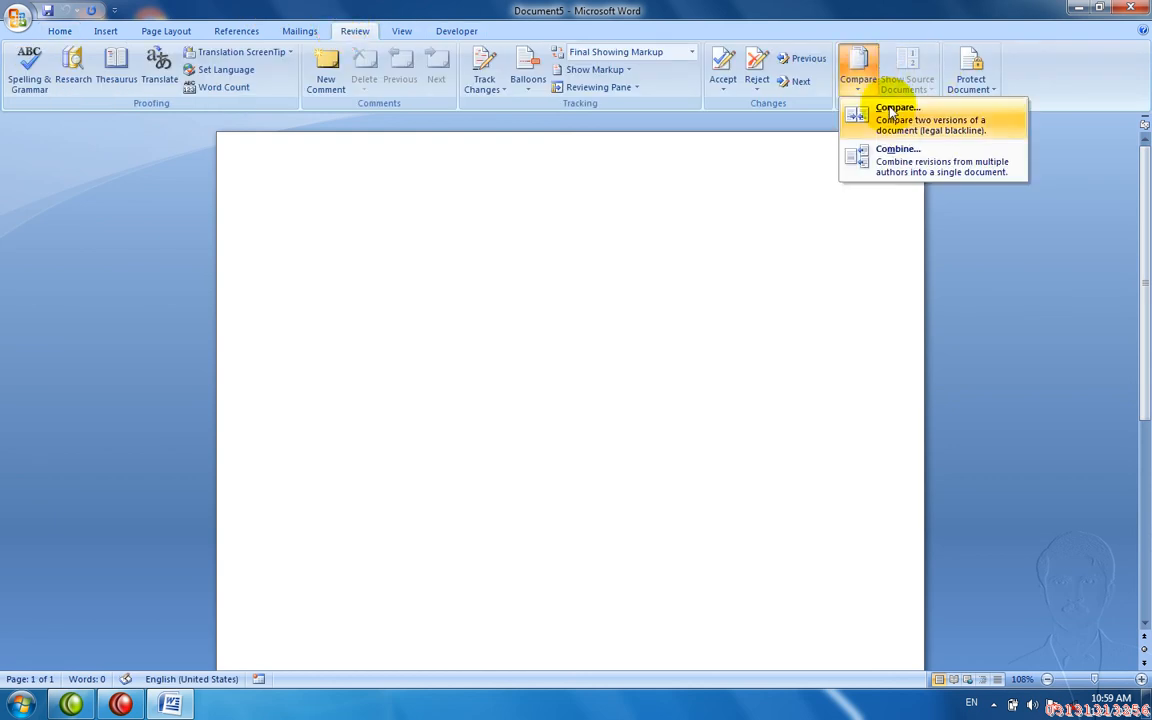
pyautogui.click(893, 112)
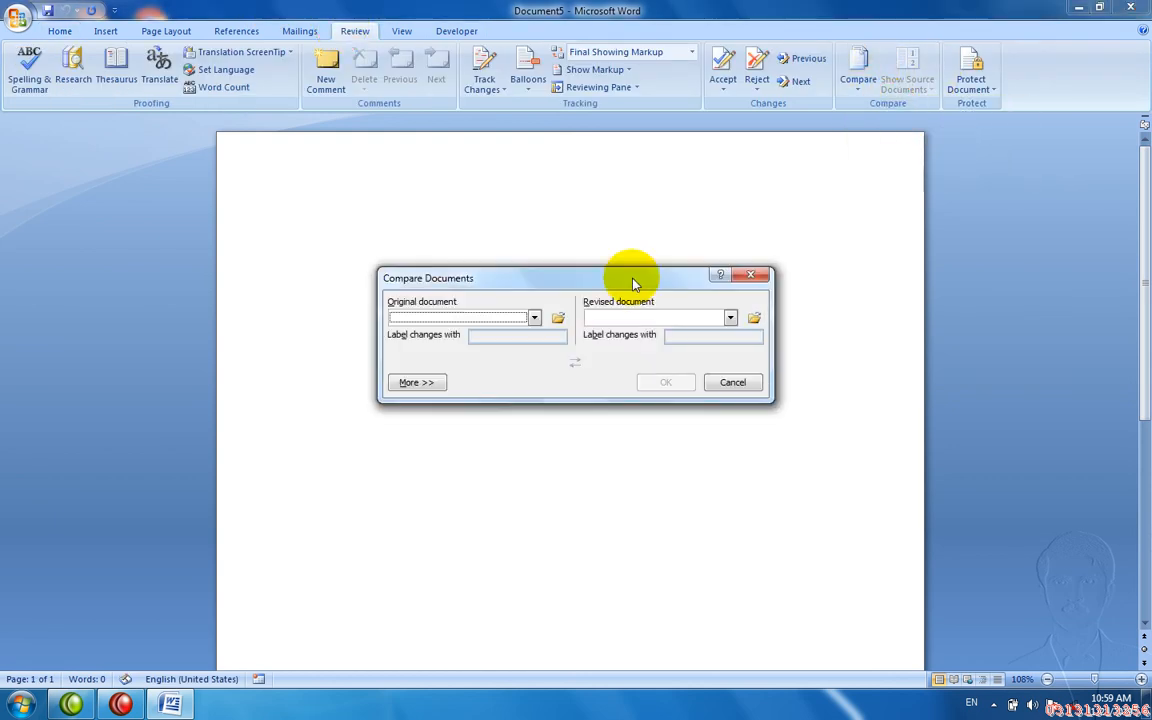
pyautogui.click(535, 317)
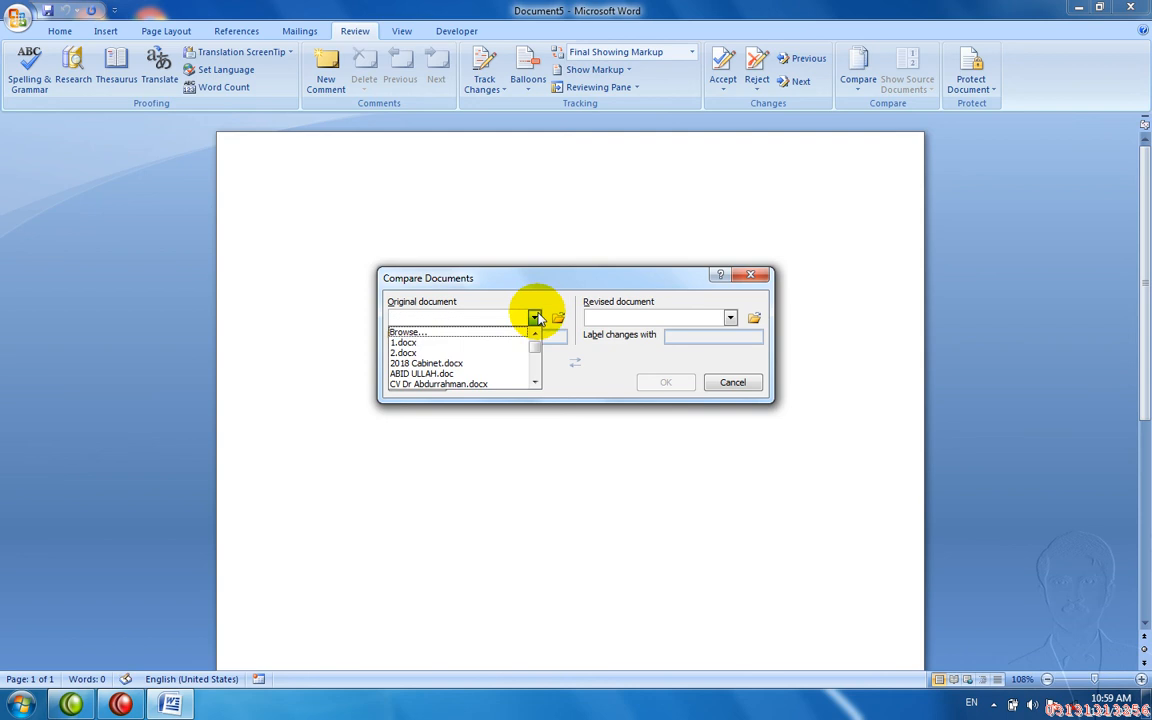
pyautogui.click(492, 342)
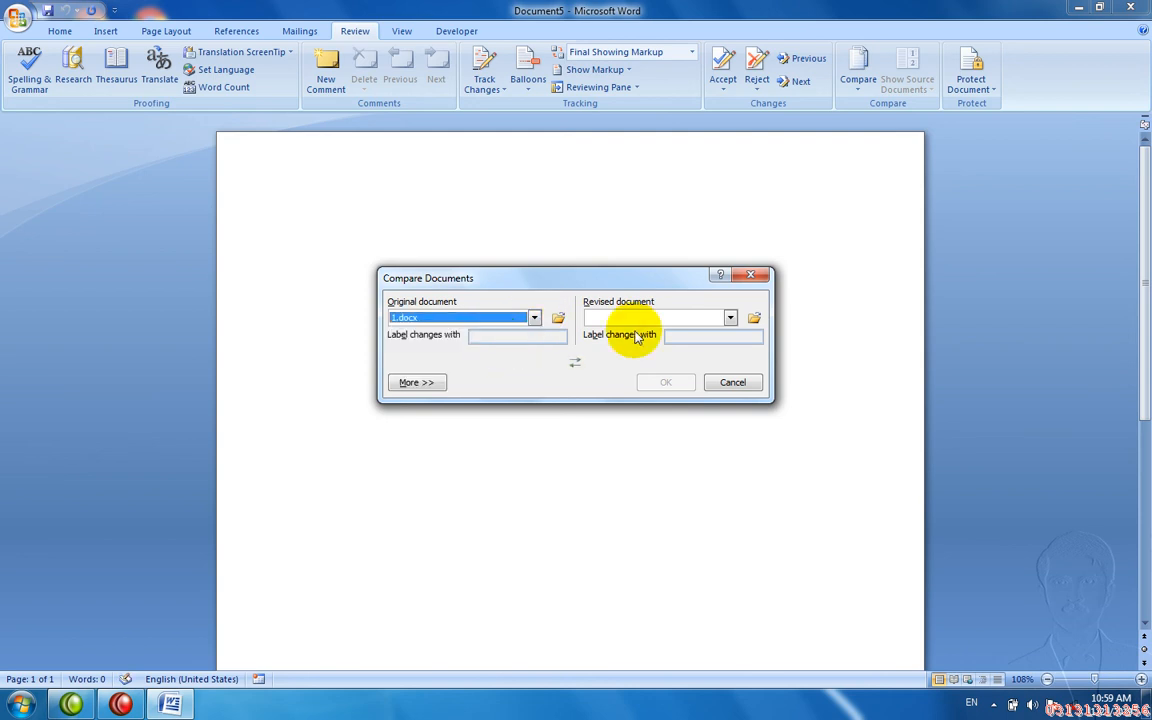
pyautogui.click(728, 317)
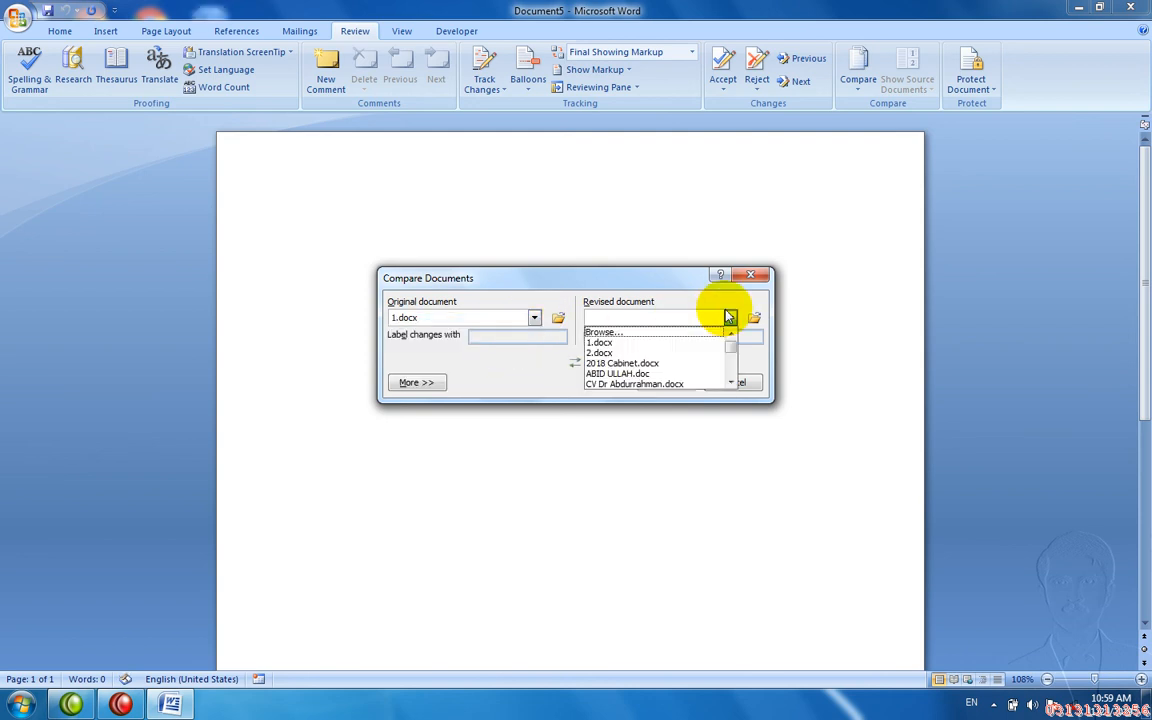
pyautogui.click(657, 354)
pyautogui.click(662, 385)
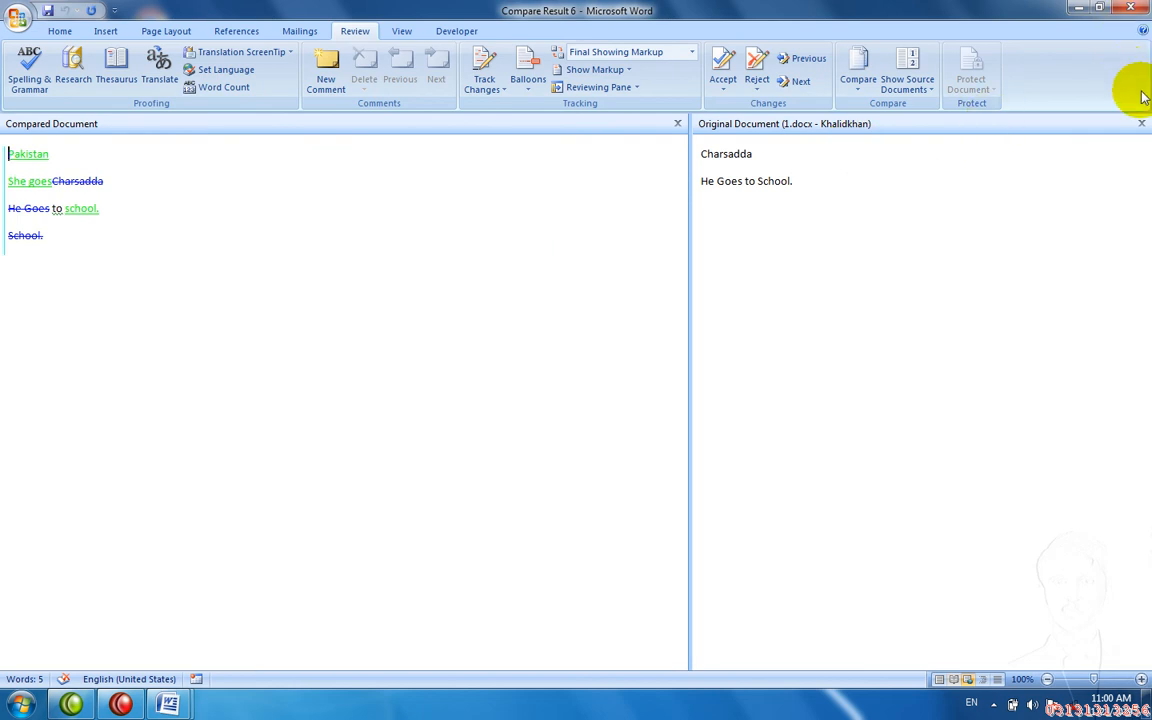
# - Close the original-document pane and discard Compare Result 6 without saving
pyautogui.click(1143, 122)
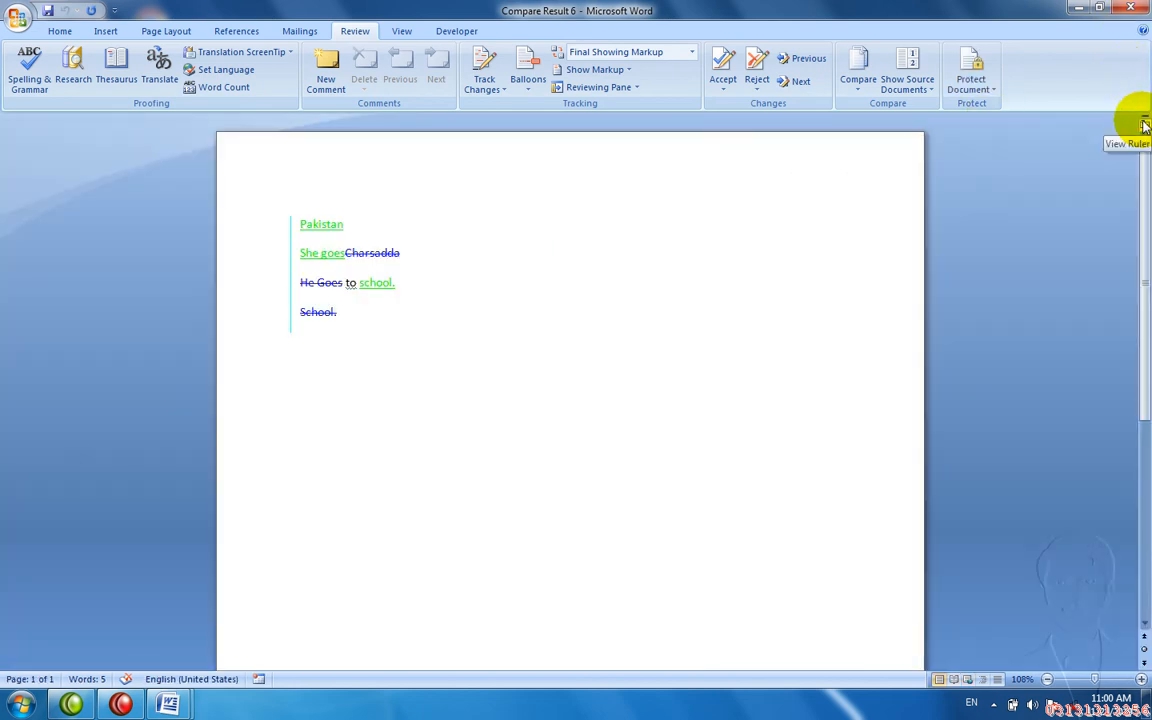
pyautogui.hotkey('alt', 'F4')
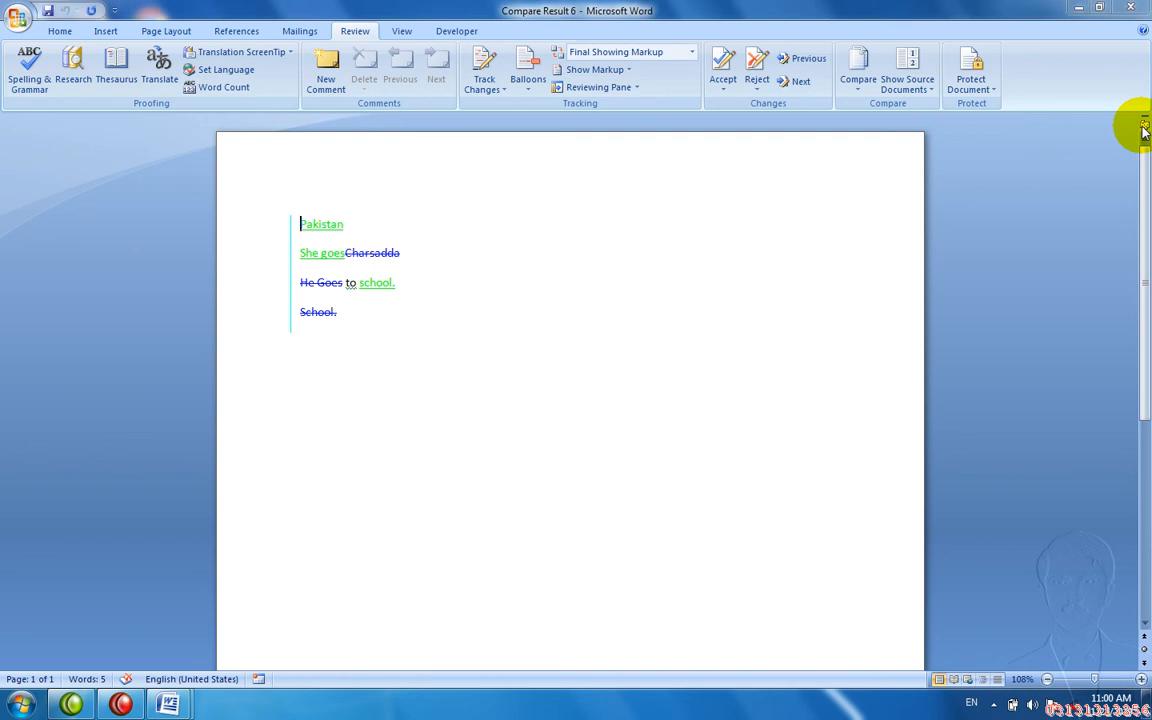
pyautogui.press('n')
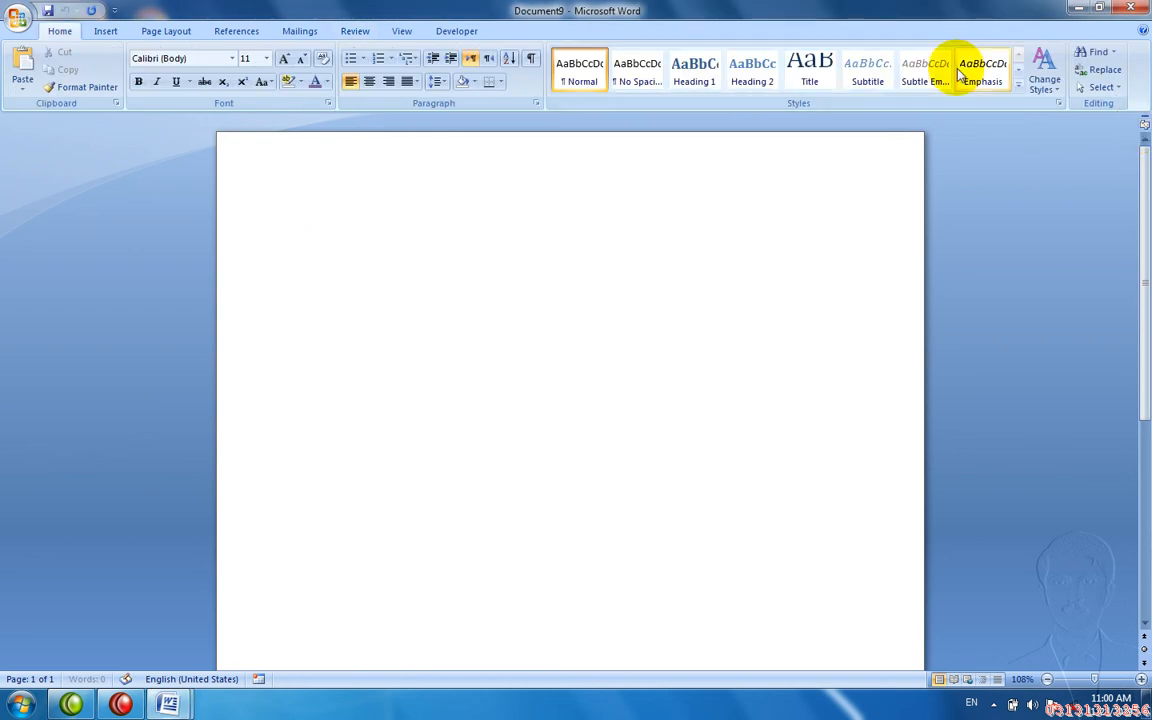
pyautogui.click(362, 31)
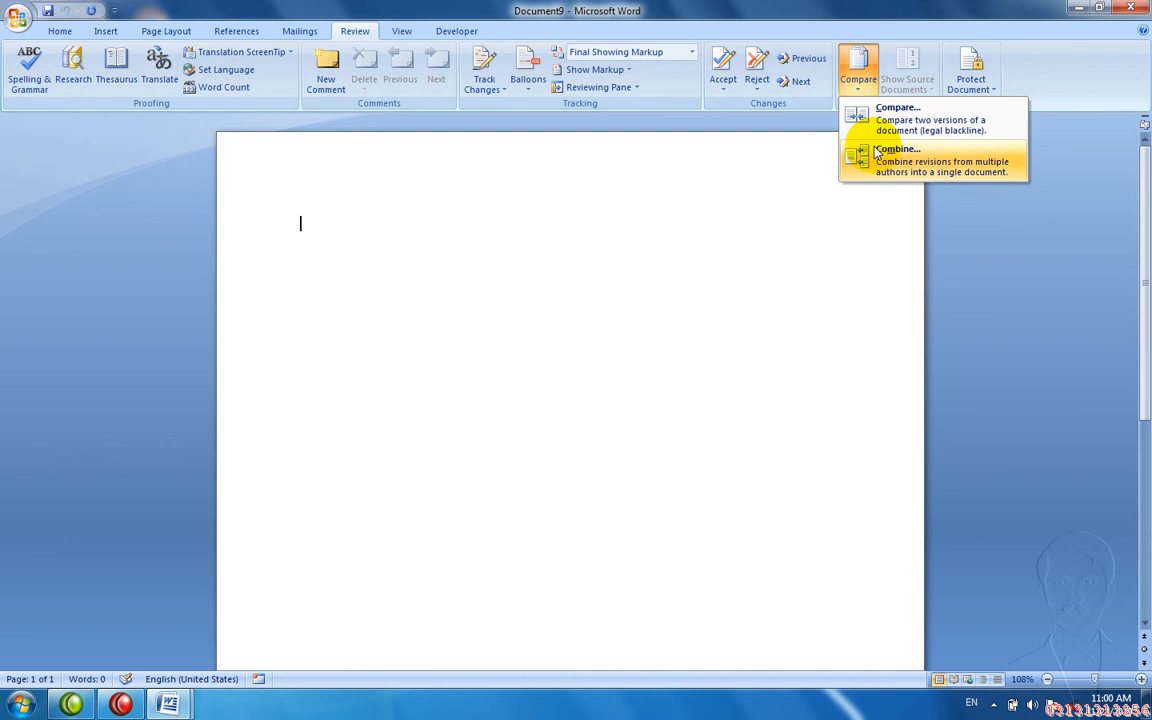
# - Combine 1.docx as the original with 2.docx as the revised document
pyautogui.click(880, 150)
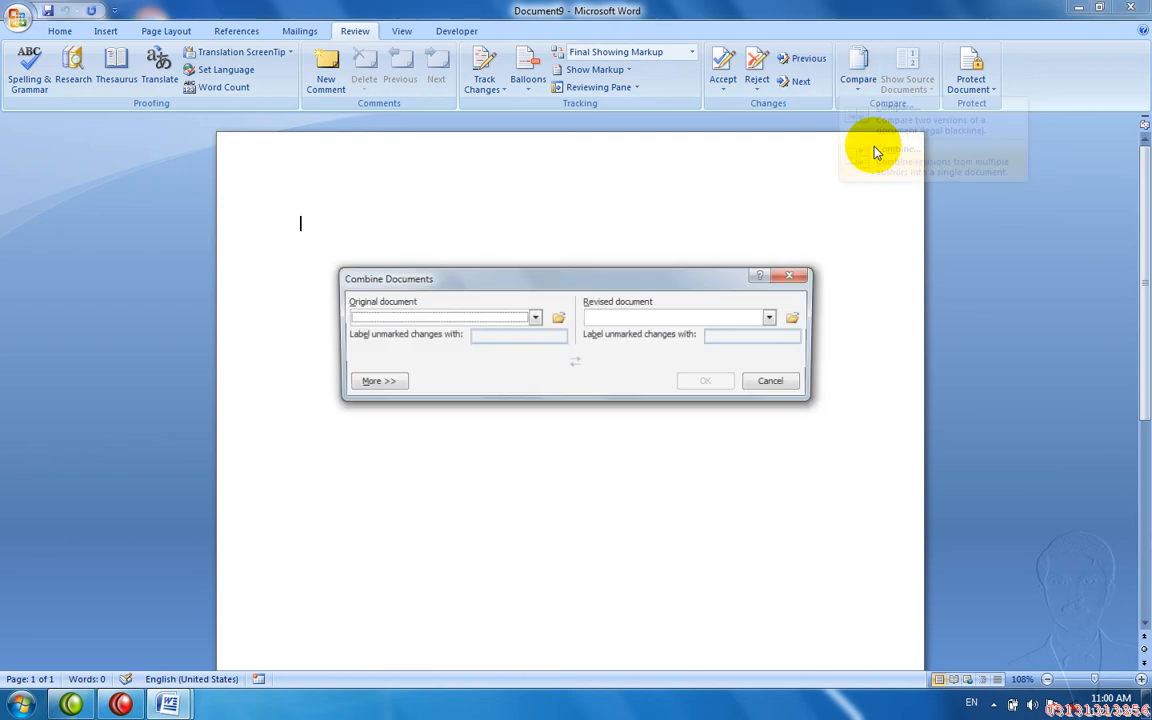
pyautogui.click(534, 318)
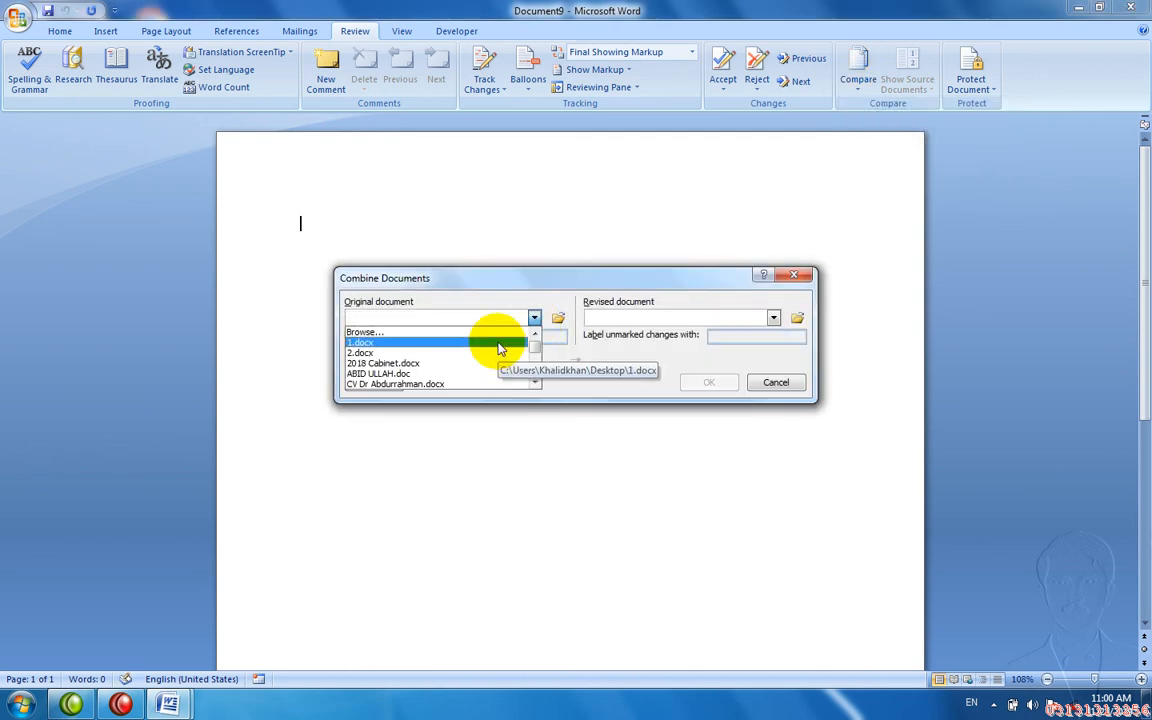
pyautogui.click(497, 342)
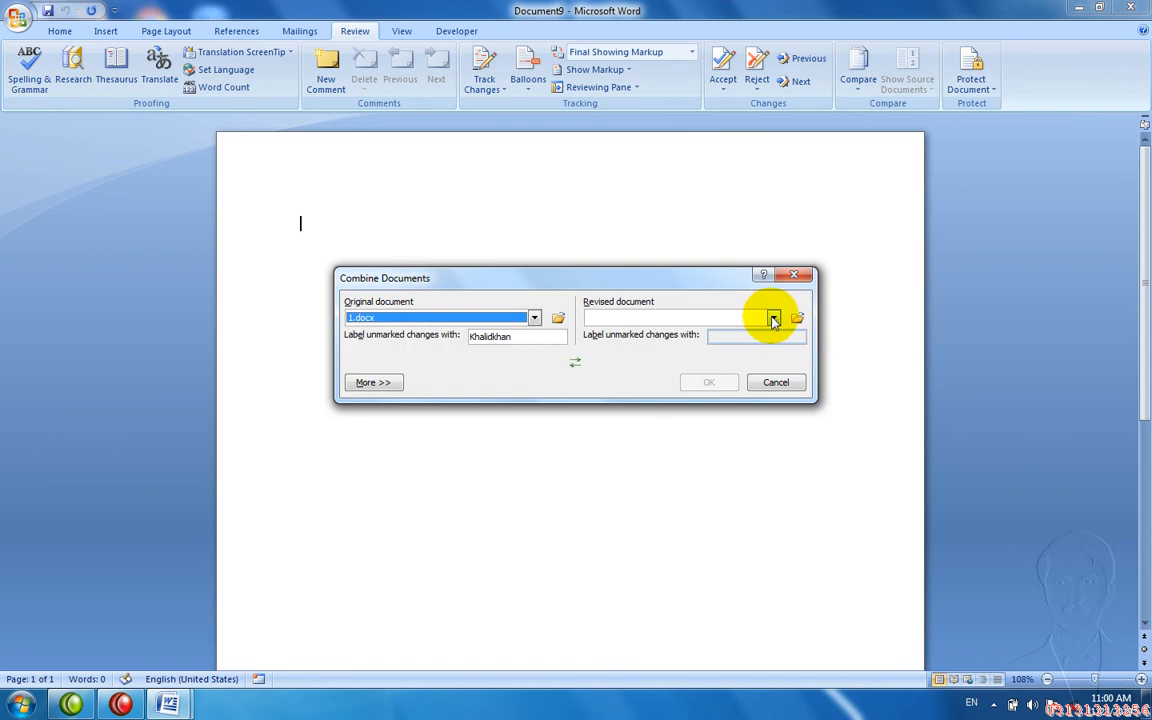
pyautogui.click(773, 318)
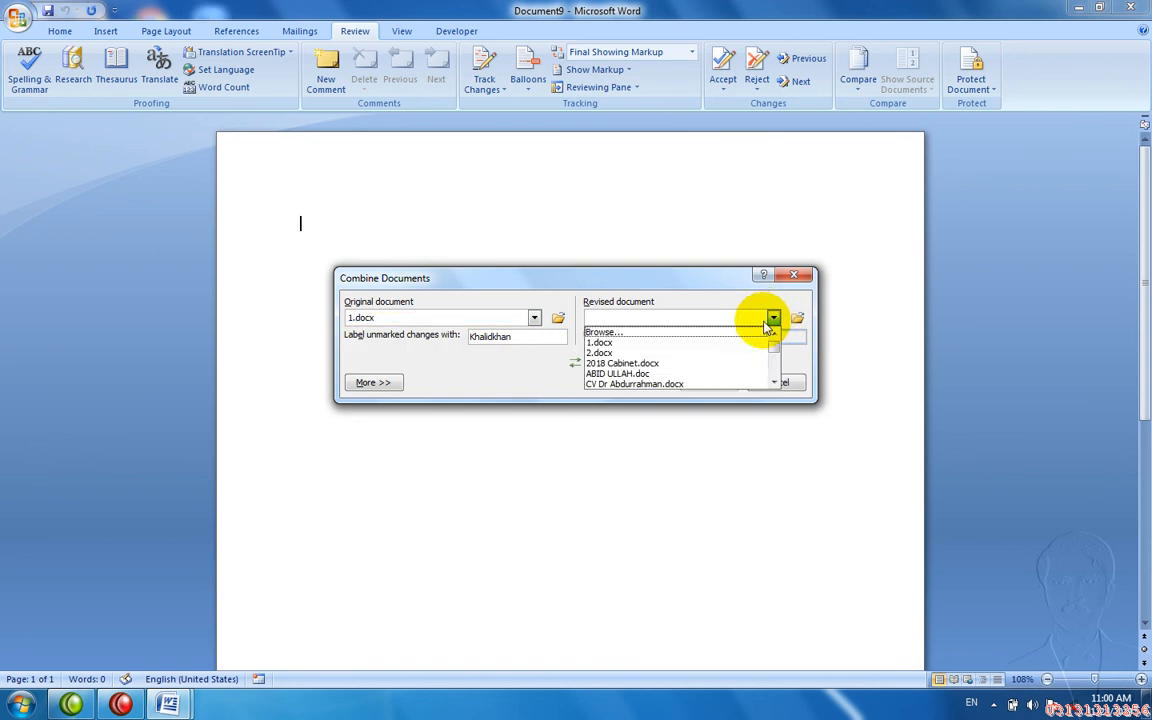
pyautogui.click(716, 353)
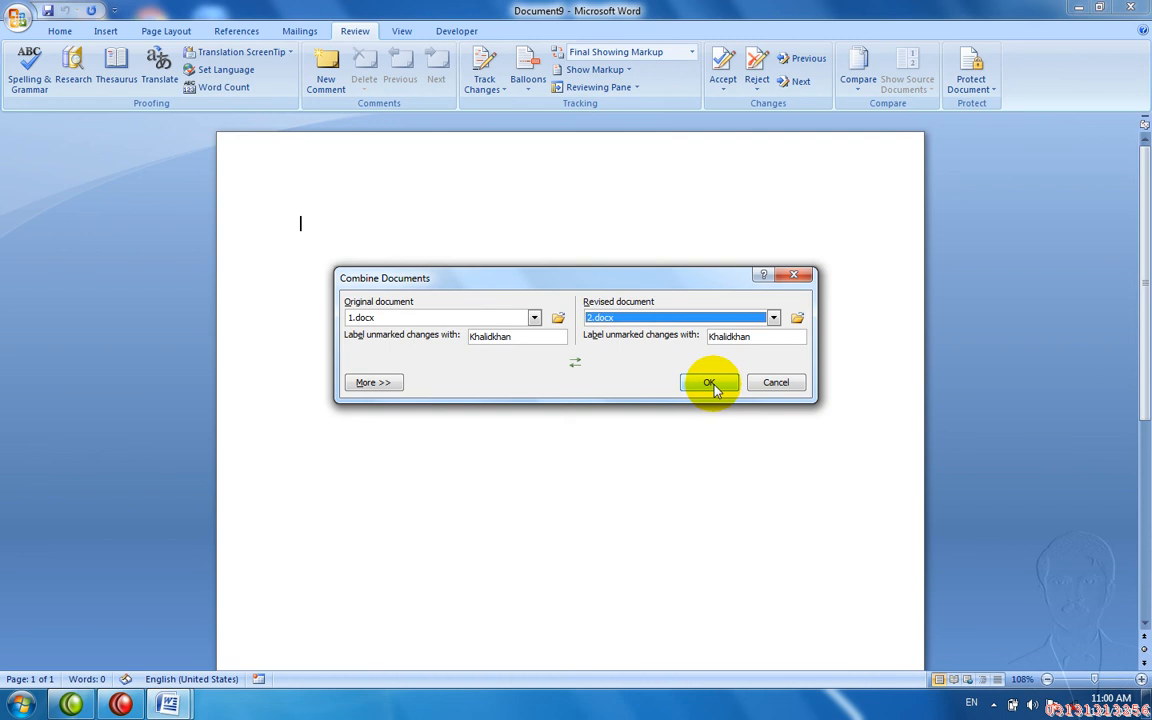
pyautogui.click(709, 383)
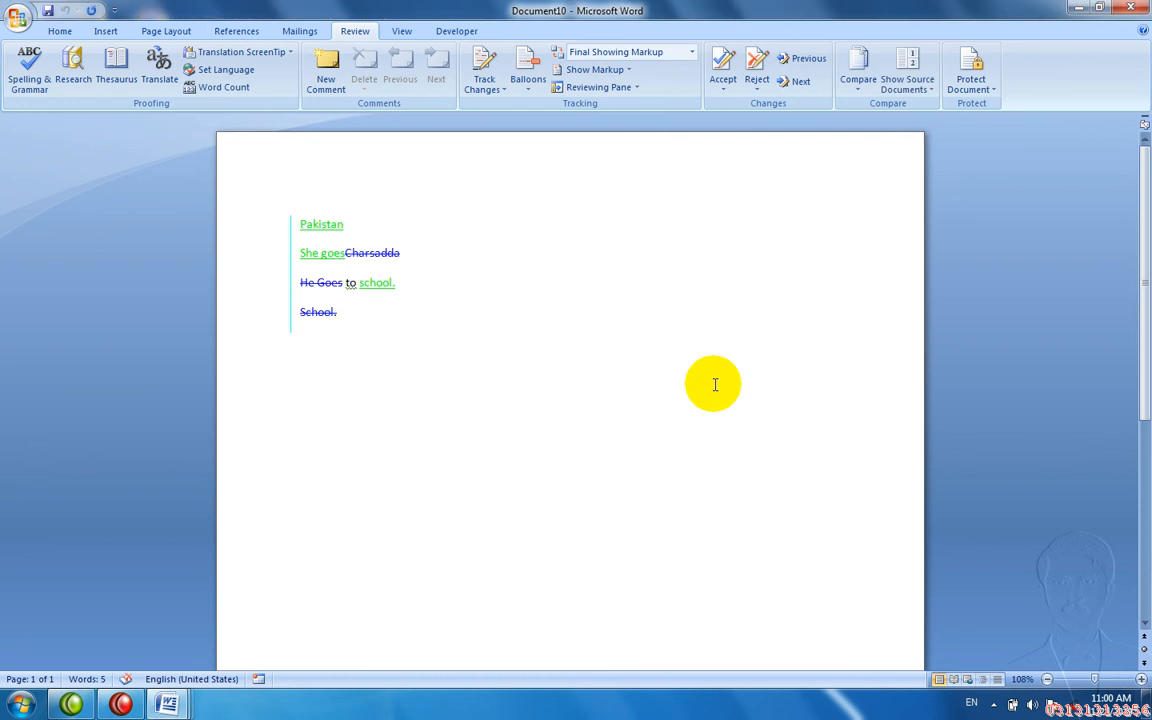
# - Reject all four tracked changes and dismiss the no-tracked-changes notice
pyautogui.click(749, 76)
pyautogui.click(749, 76)
pyautogui.click(749, 76)
pyautogui.click(749, 76)
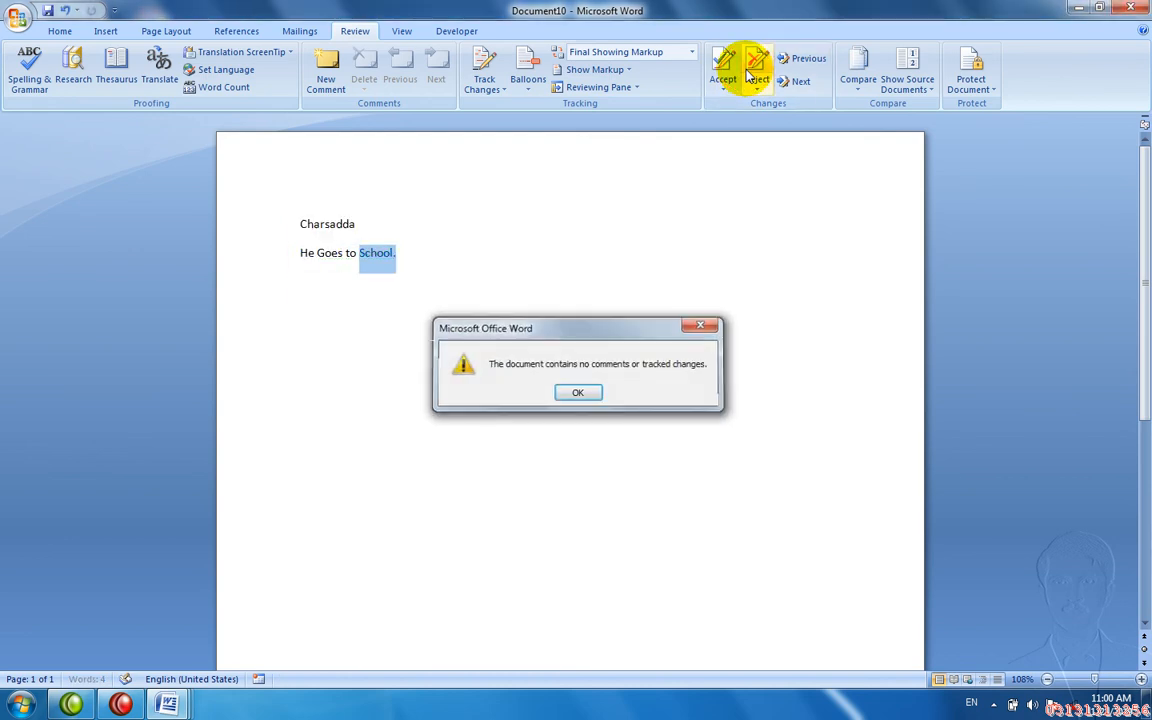
pyautogui.press('Return')
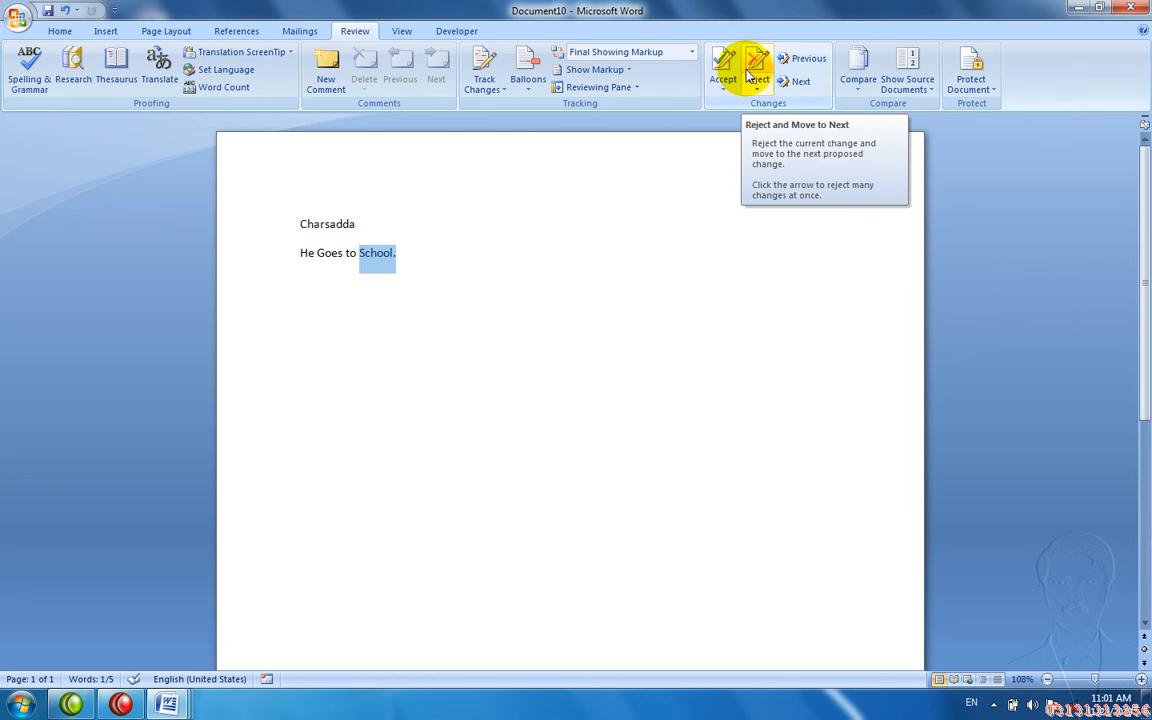
pyautogui.click(860, 80)
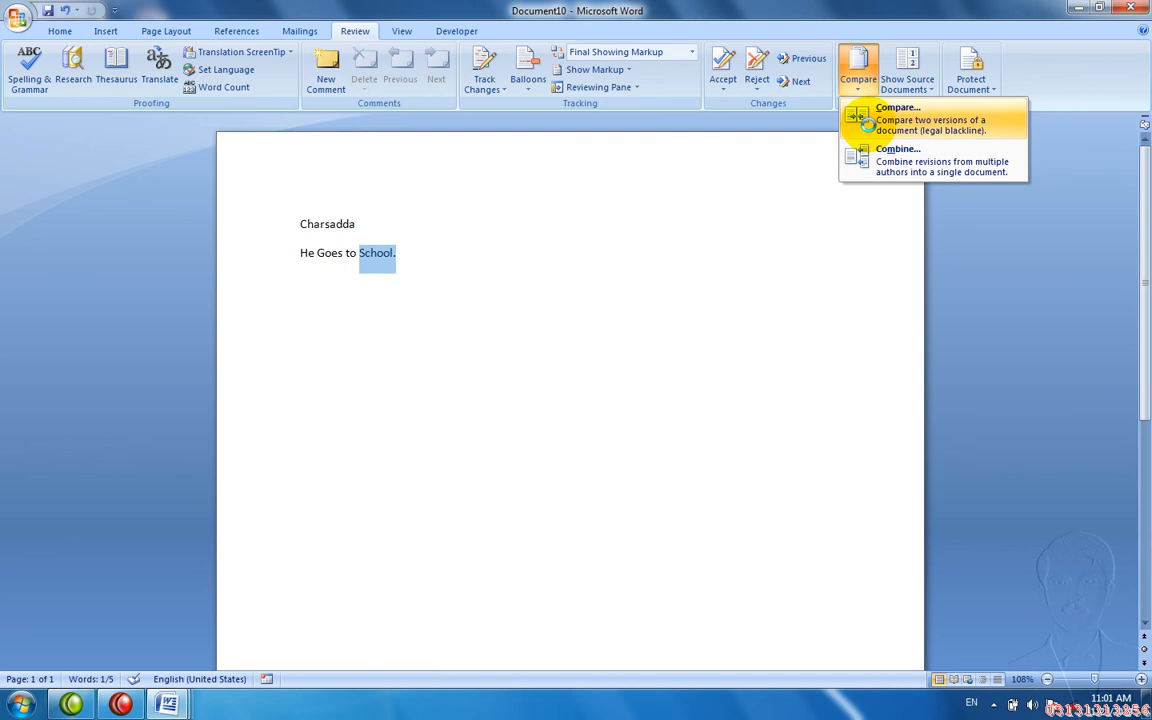
# - Compare the Pashto-named file as original with 2.docx as revised, skipping a missing recent file
pyautogui.click(864, 123)
pyautogui.click(535, 318)
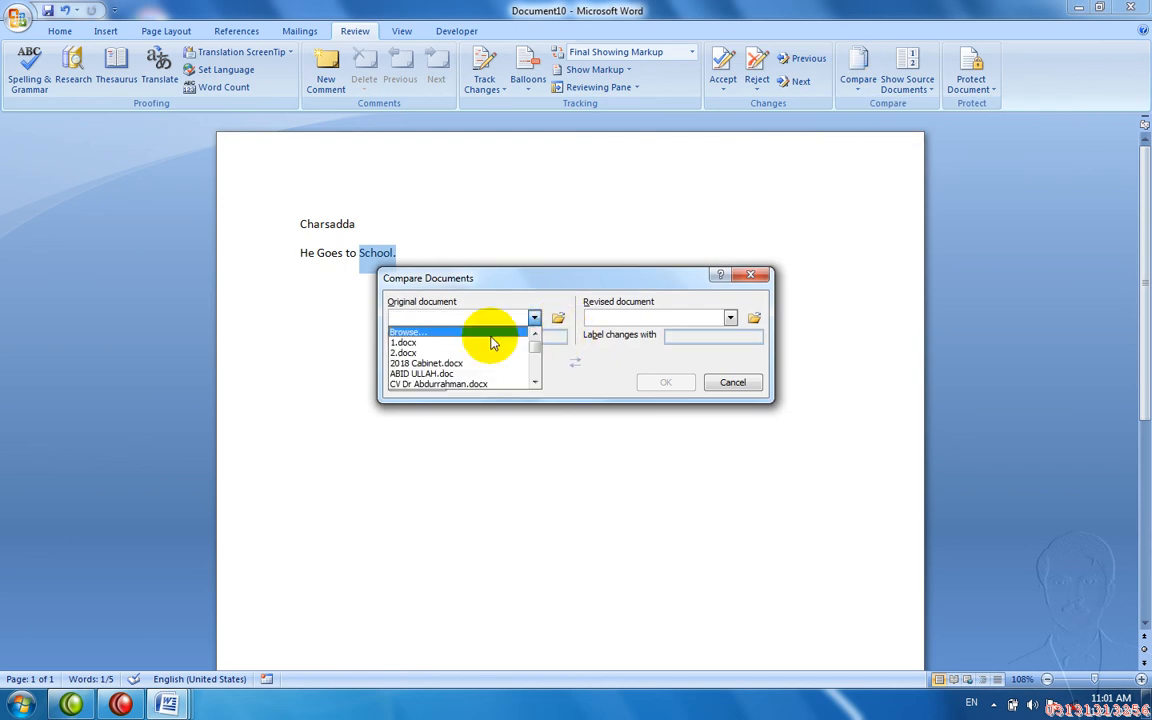
pyautogui.click(558, 318)
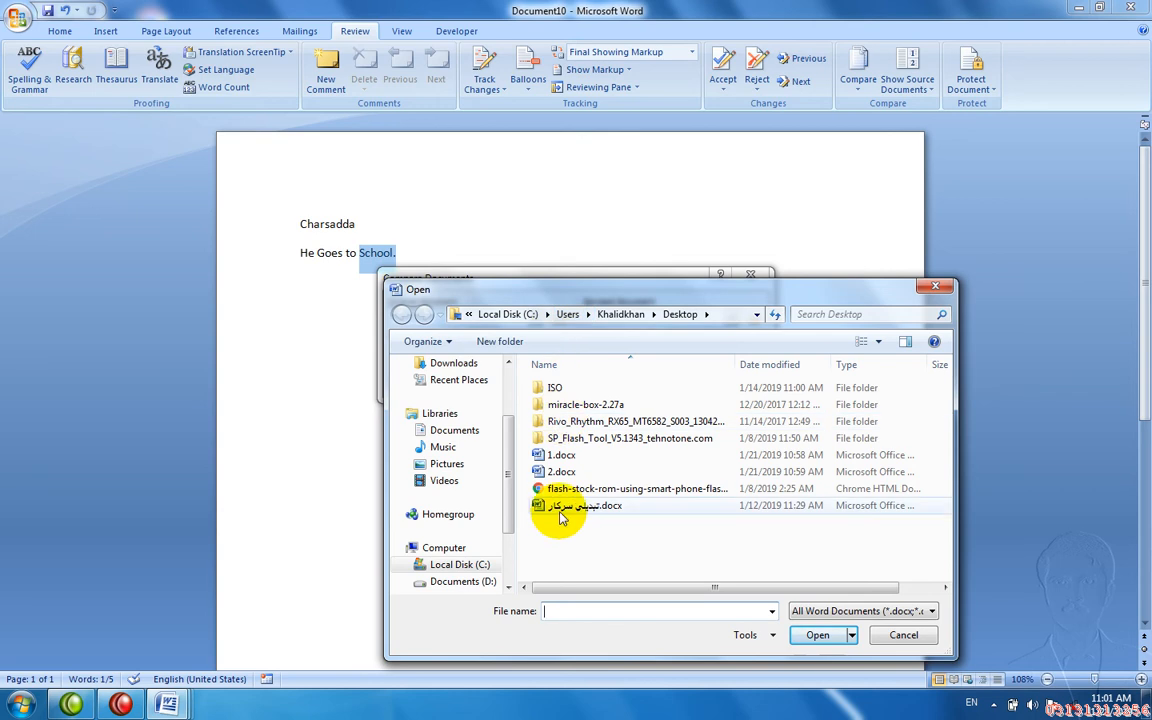
pyautogui.doubleClick(561, 508)
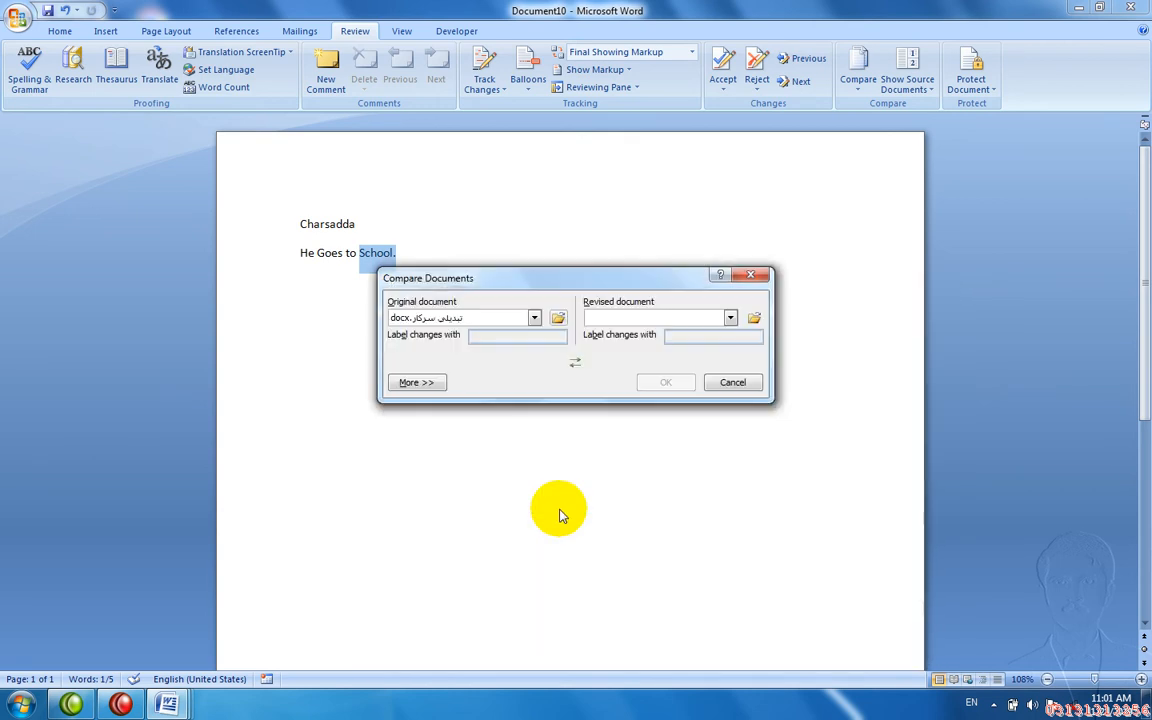
pyautogui.click(731, 318)
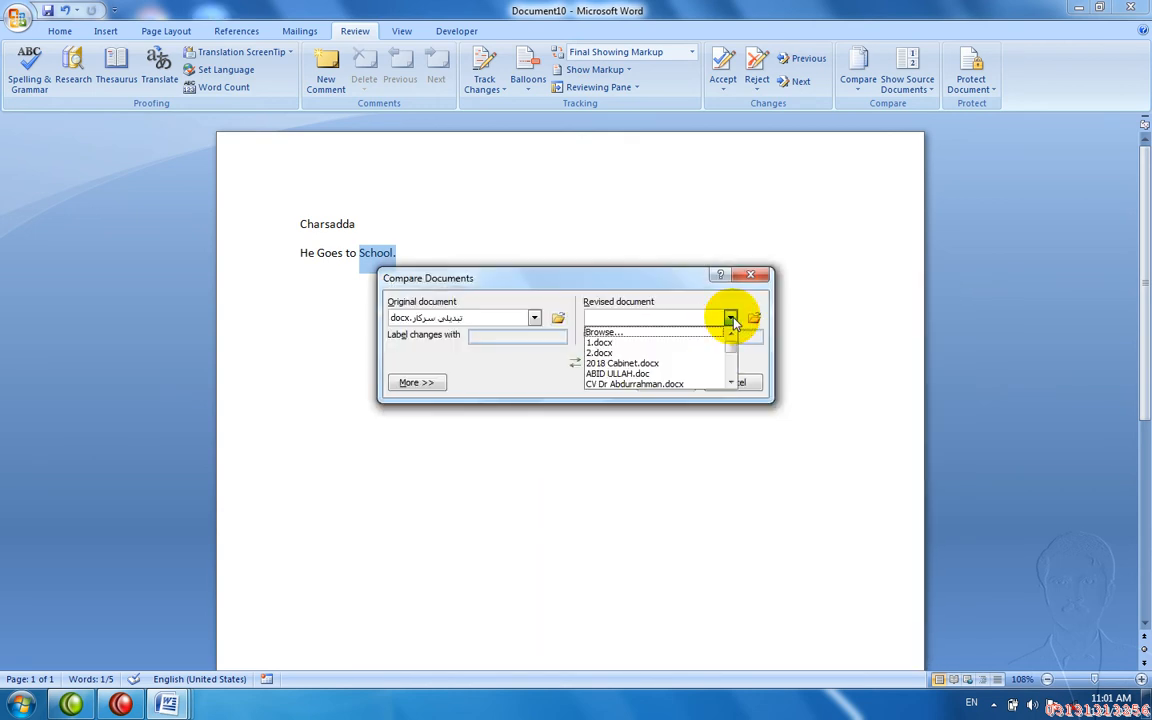
pyautogui.click(677, 375)
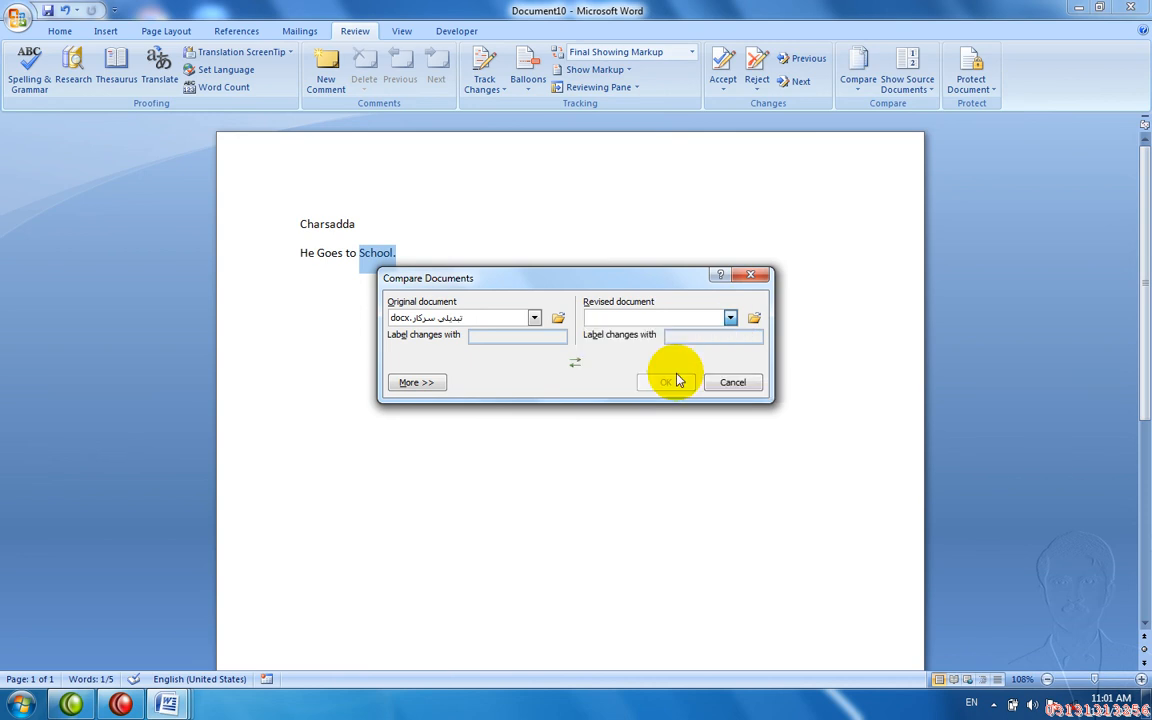
pyautogui.click(597, 393)
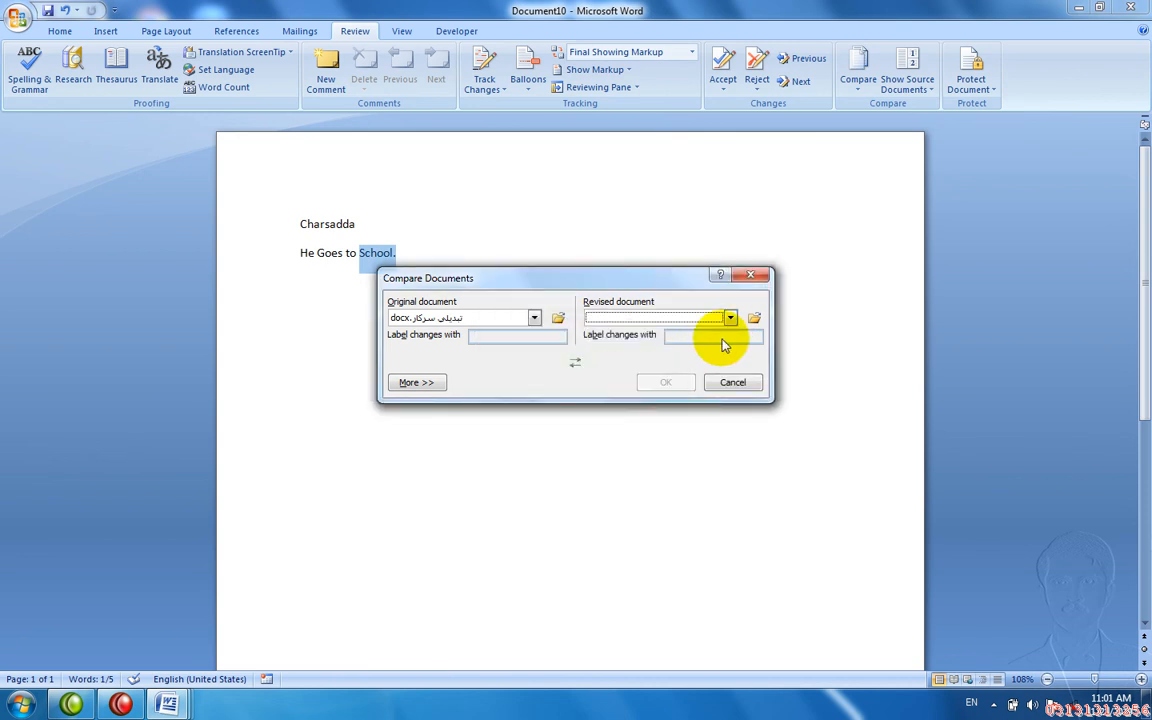
pyautogui.click(731, 318)
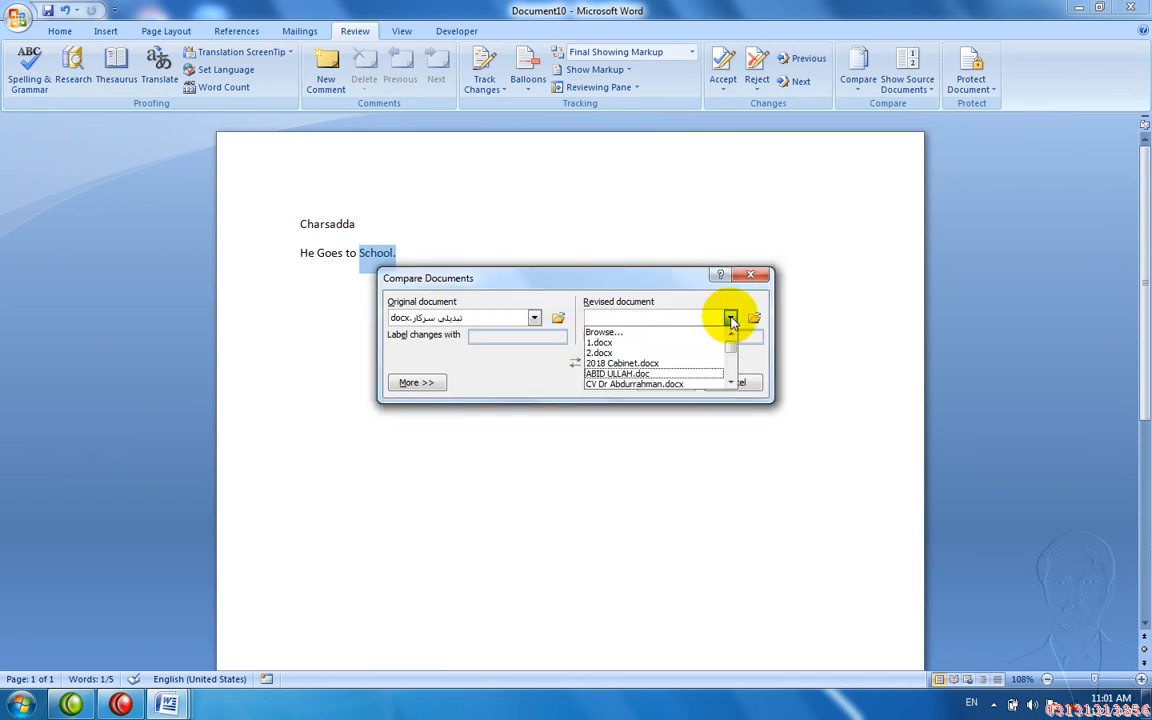
pyautogui.click(678, 353)
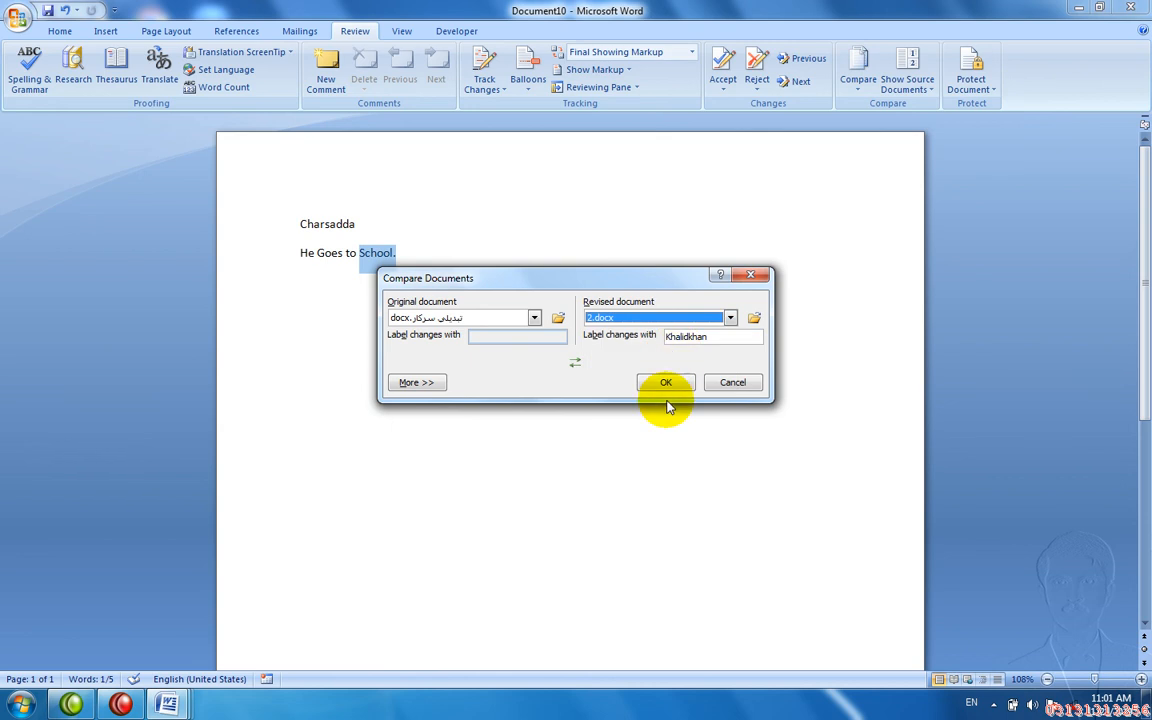
pyautogui.click(666, 383)
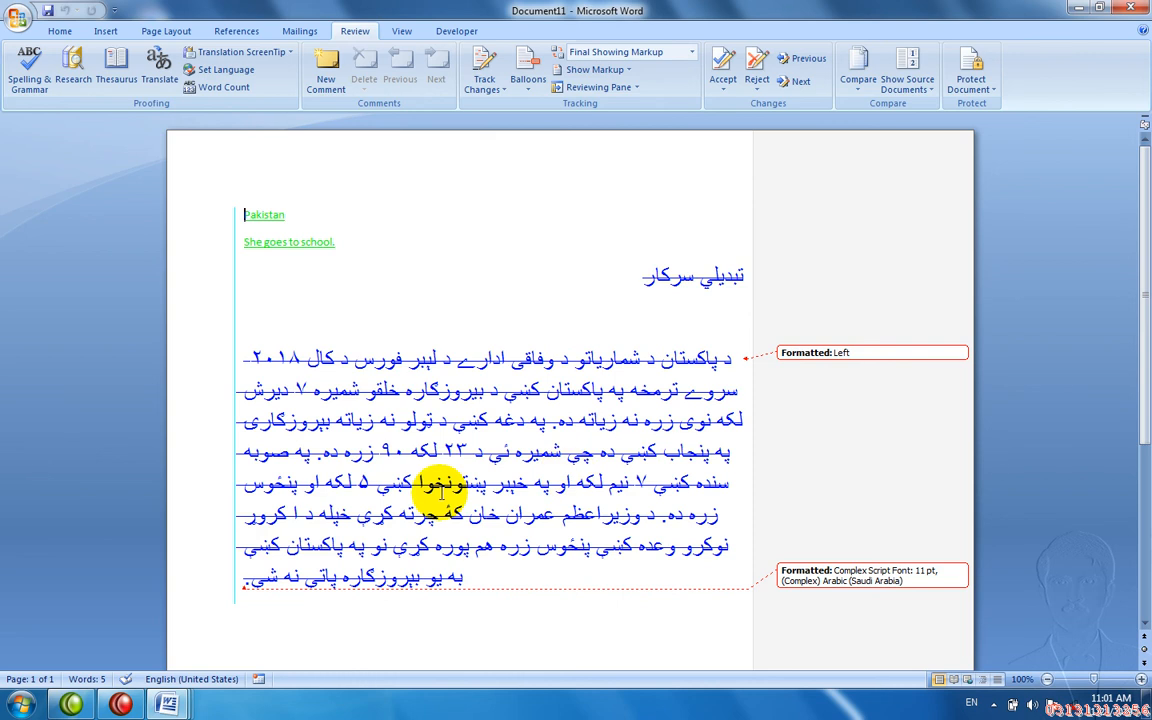
# - Select part of 'Pakistan' and the struck-through Pashto paragraph, then bring up Show Source Documents
pyautogui.click(291, 230)
pyautogui.moveTo(291, 230); pyautogui.dragTo(262, 222)
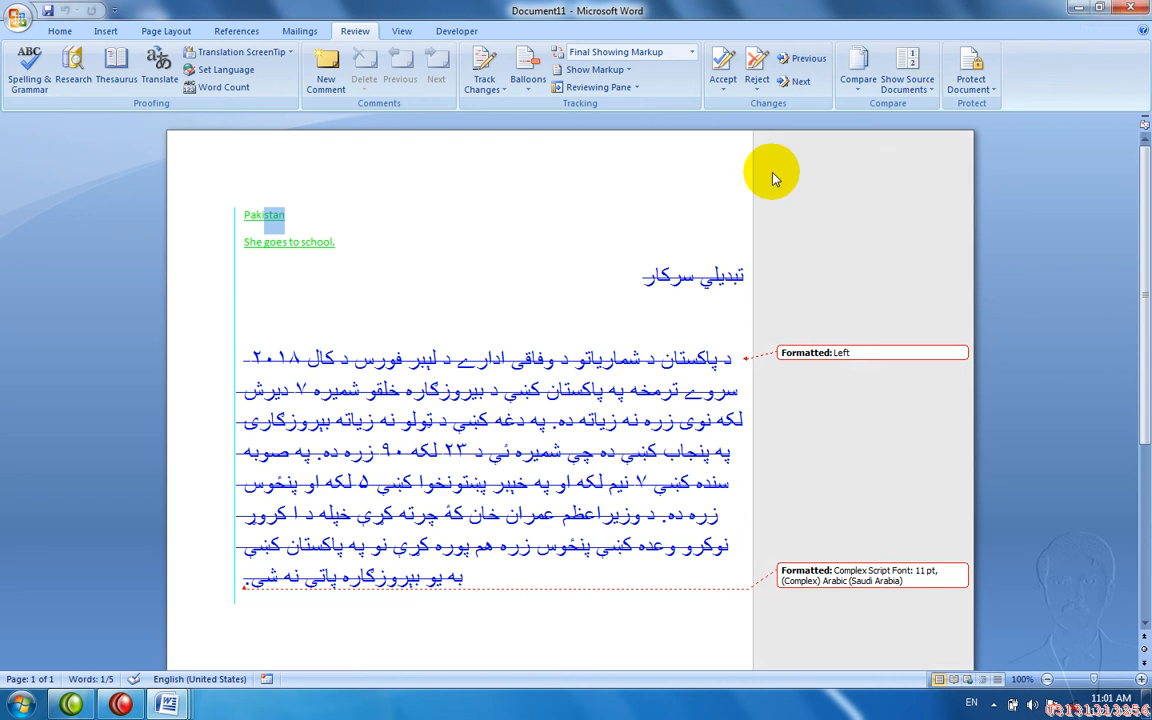
pyautogui.moveTo(452, 358); pyautogui.dragTo(545, 390)
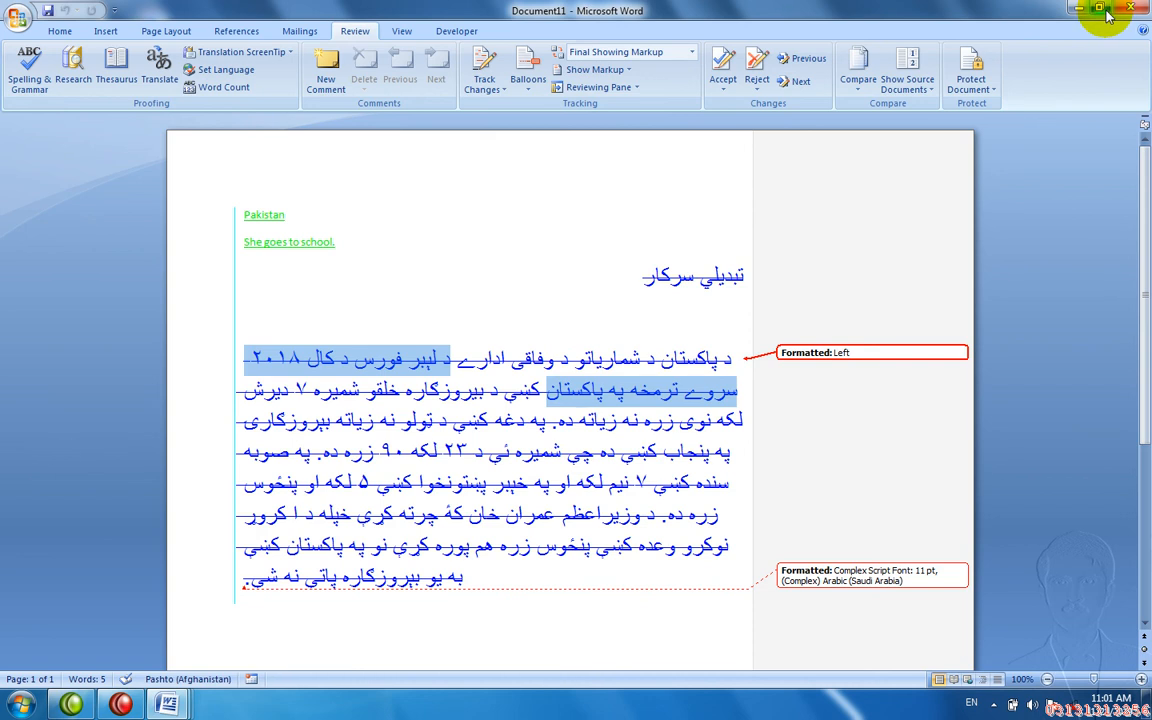
pyautogui.click(906, 80)
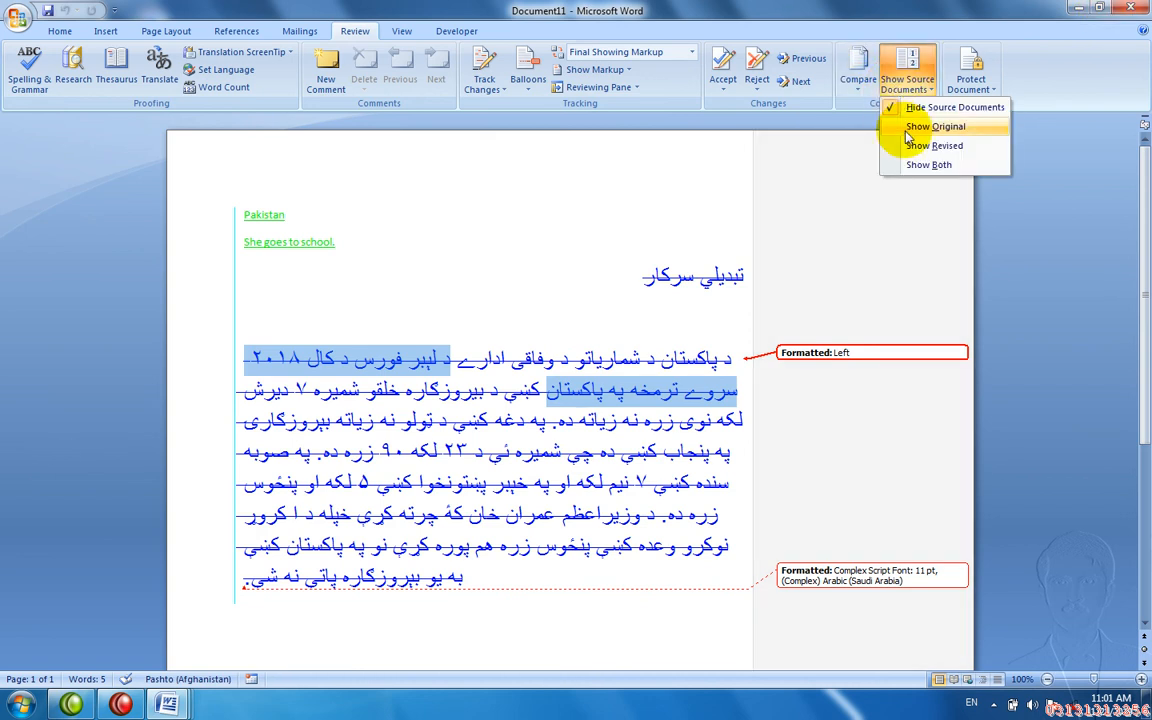
# - Display the original, then the revised, then both source documents beside the comparison
pyautogui.click(905, 126)
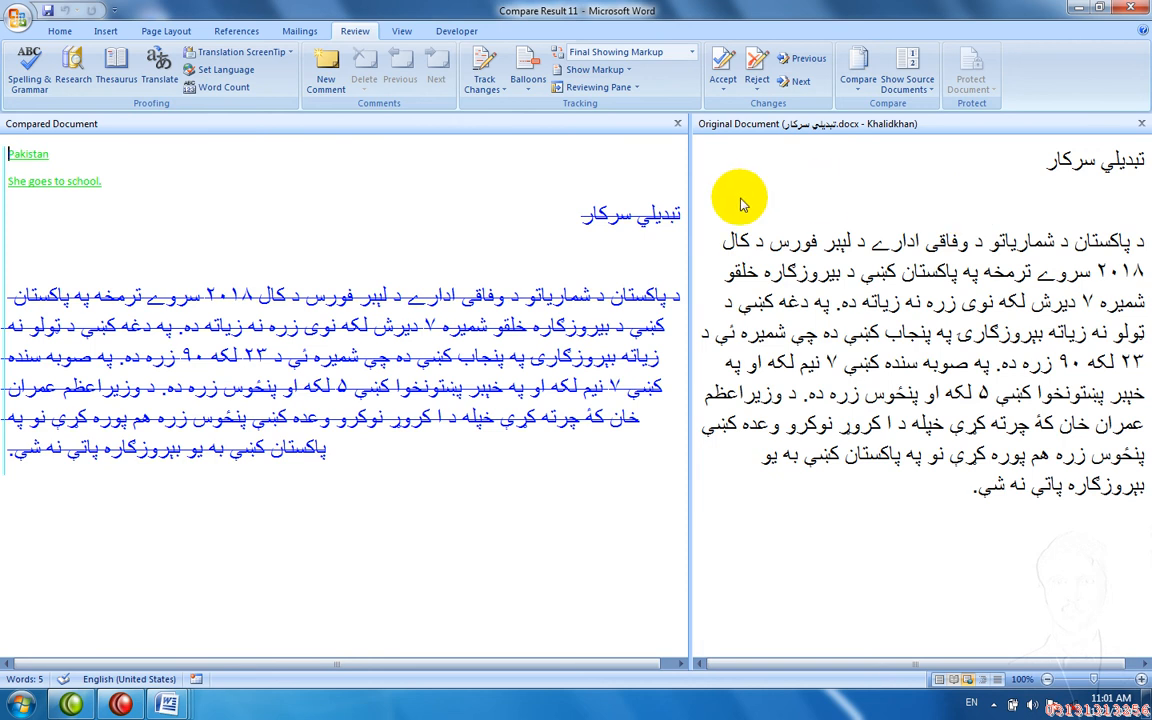
pyautogui.click(902, 96)
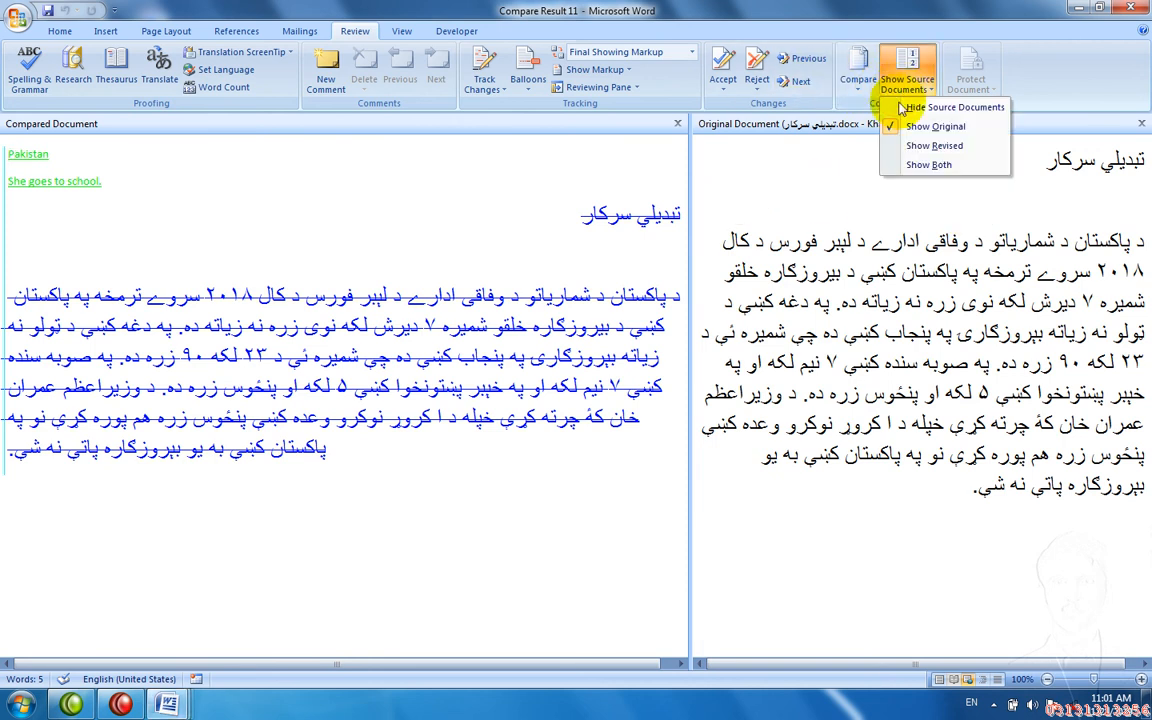
pyautogui.click(900, 145)
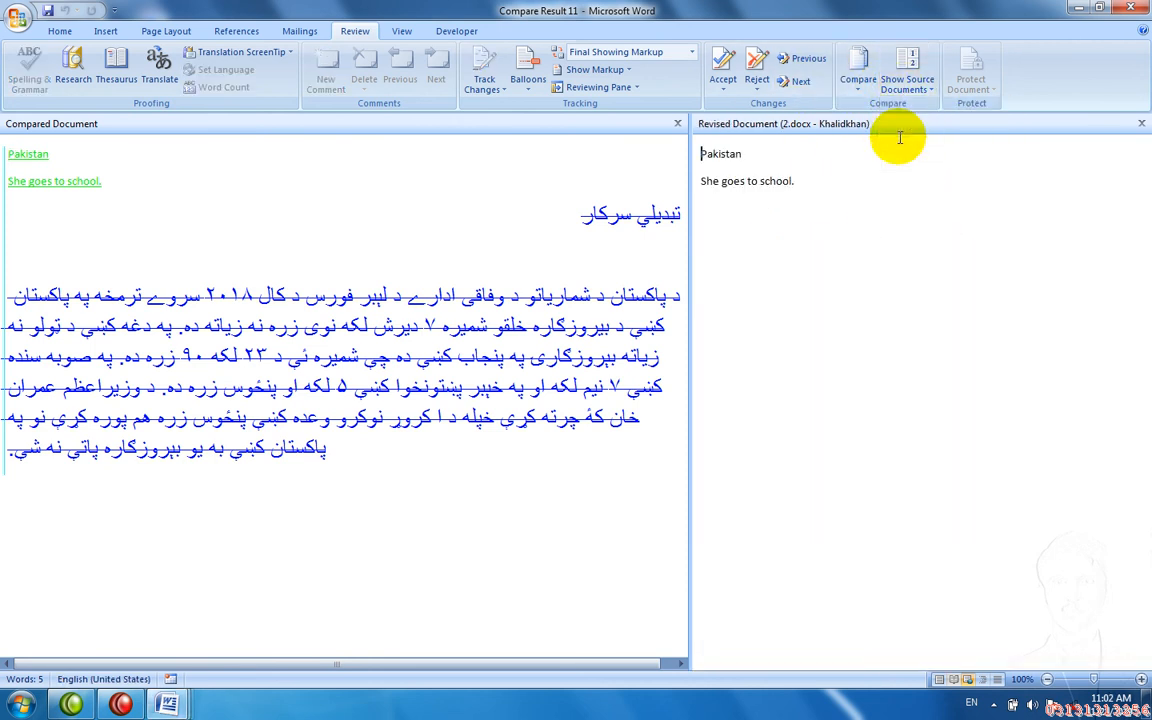
pyautogui.click(896, 88)
pyautogui.click(896, 167)
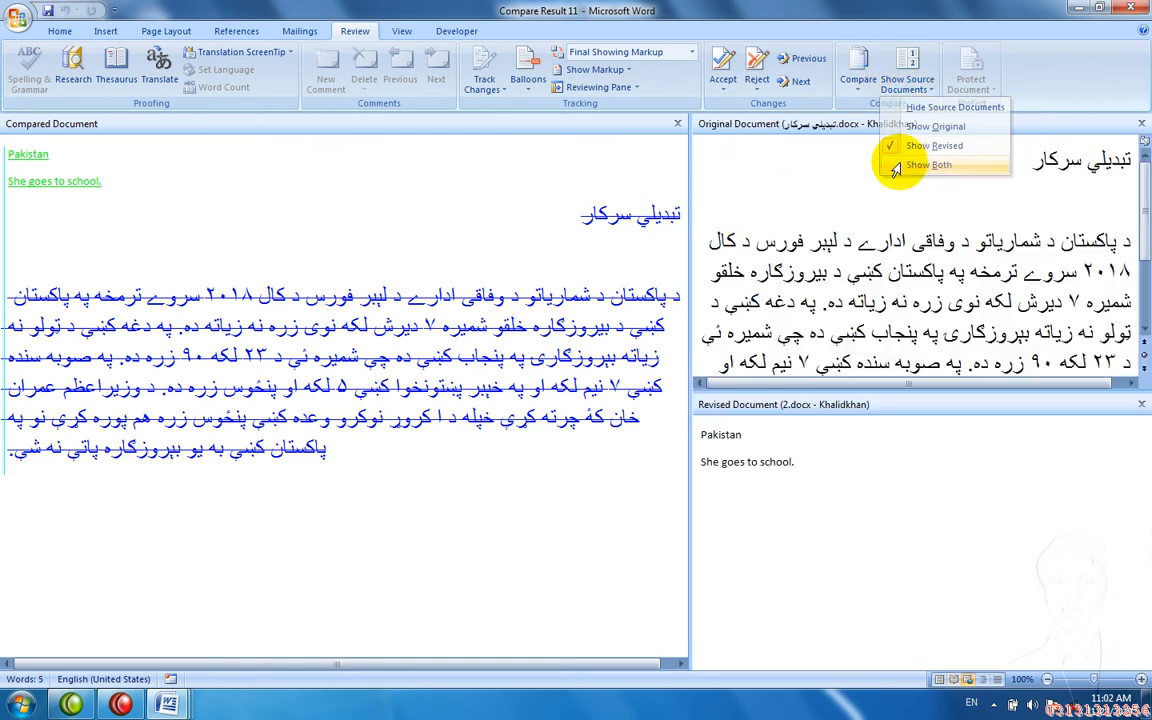
# - Close both source panes and discard the compare result without saving
pyautogui.click(907, 243)
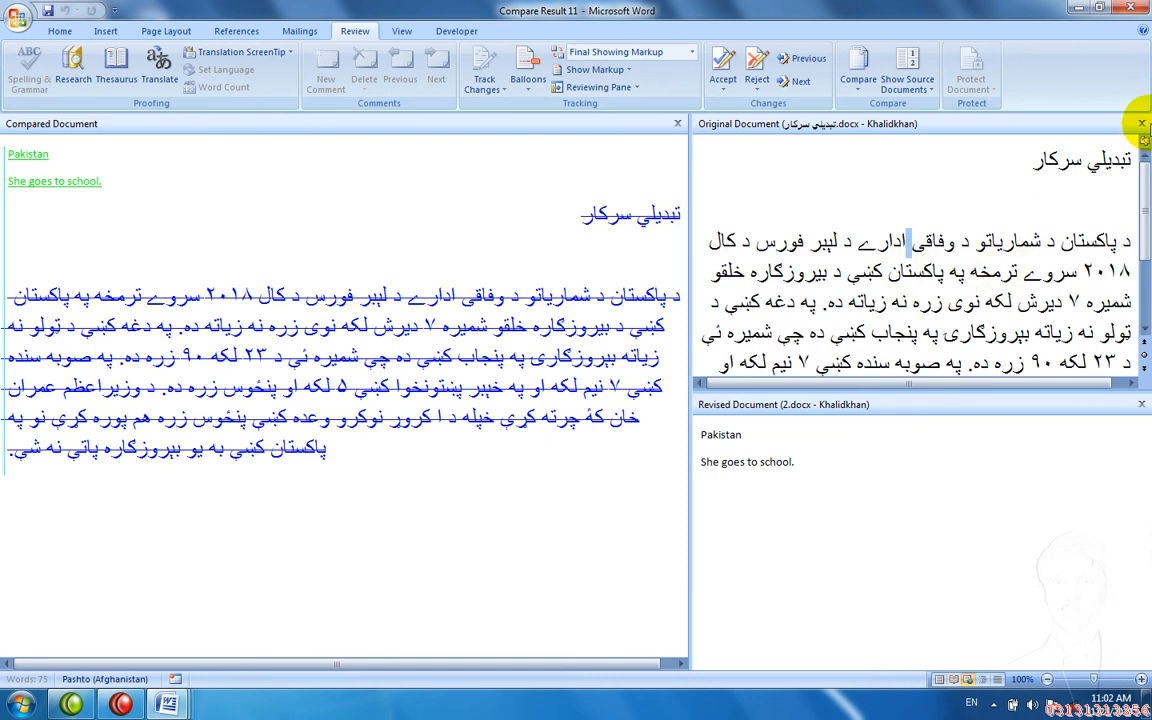
pyautogui.click(1141, 123)
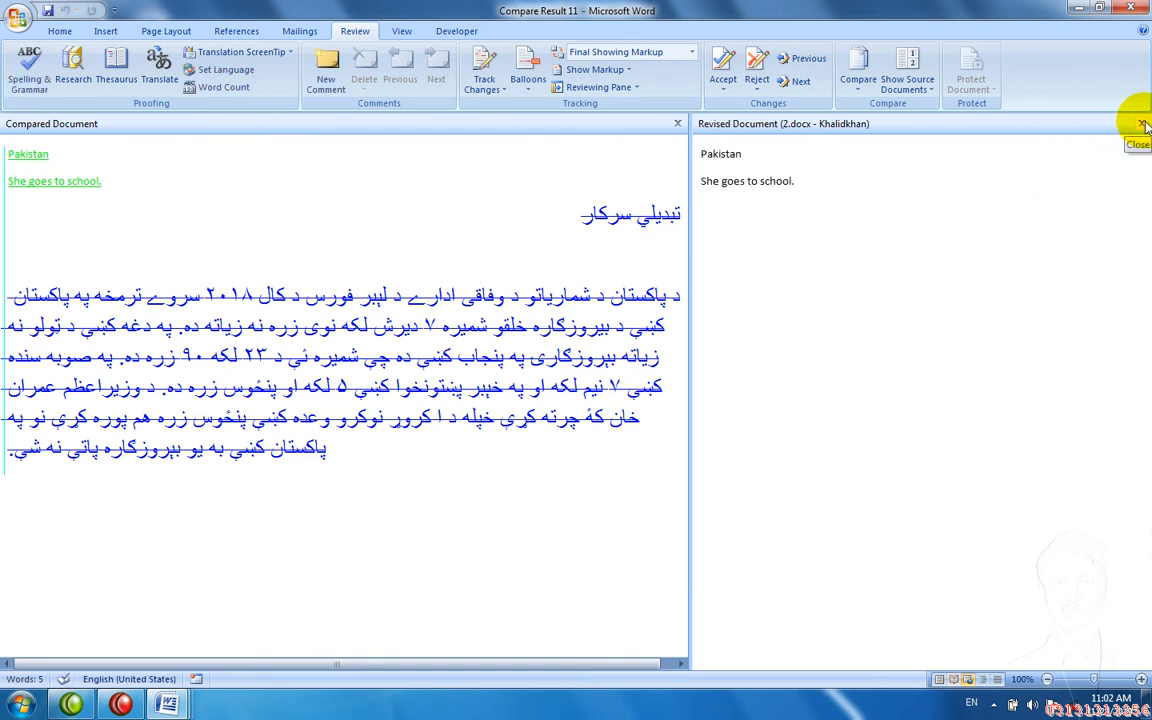
pyautogui.click(1141, 123)
pyautogui.hotkey('ctrl', 'w')
pyautogui.press('n')
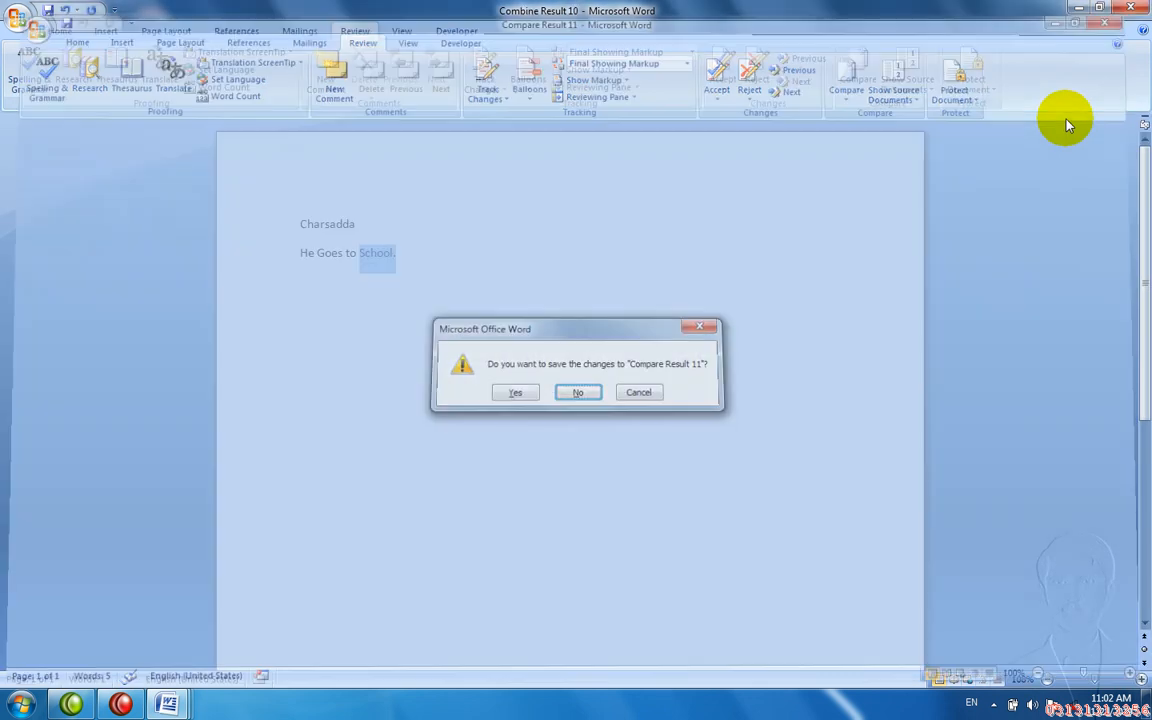
# - Close Combine Result 10 and the other leftover documents without saving
pyautogui.hotkey('ctrl', 'w')
pyautogui.press('n')
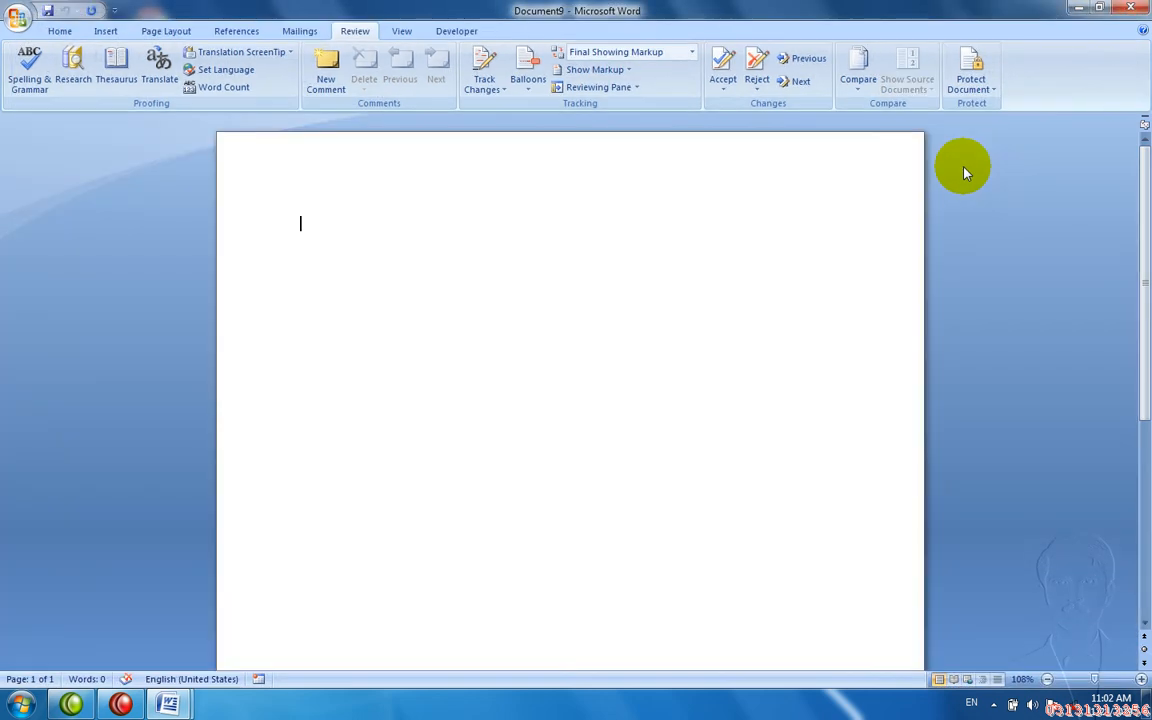
pyautogui.hotkey('ctrl', 'w')
pyautogui.hotkey('ctrl', 'w')
pyautogui.press('n')
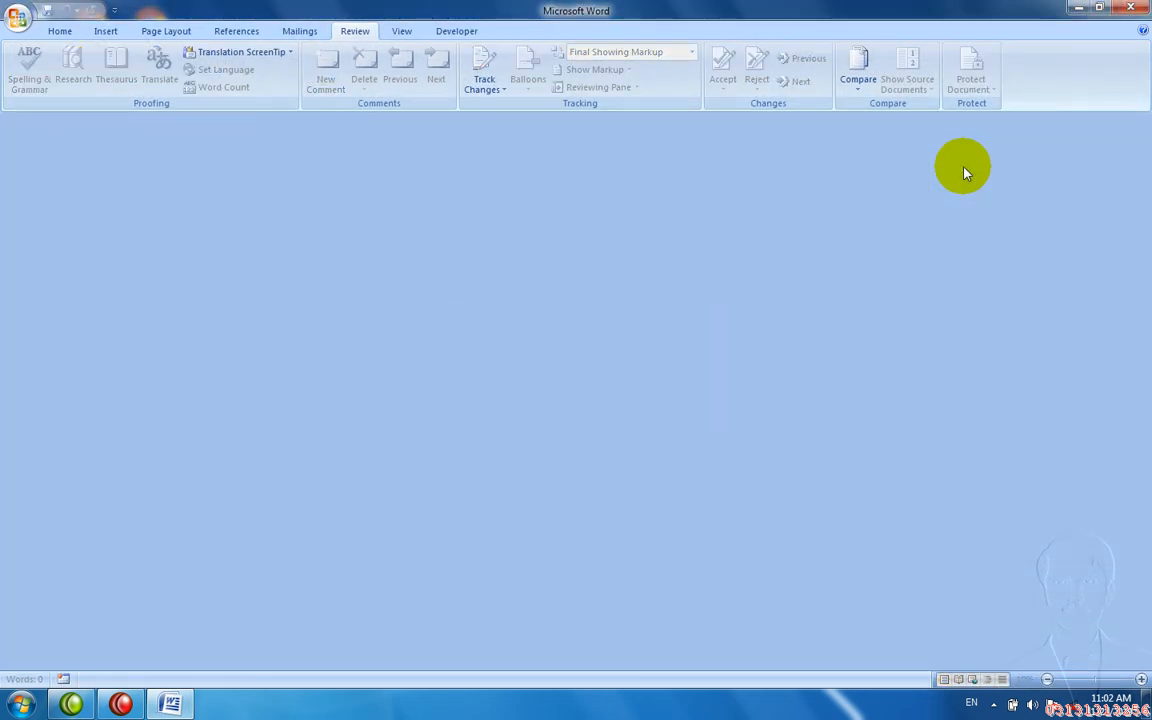
# - In a new document, type the heading 'School Paper' followed by =rand() on the next line
pyautogui.hotkey('ctrl', 'n')
pyautogui.write('s')
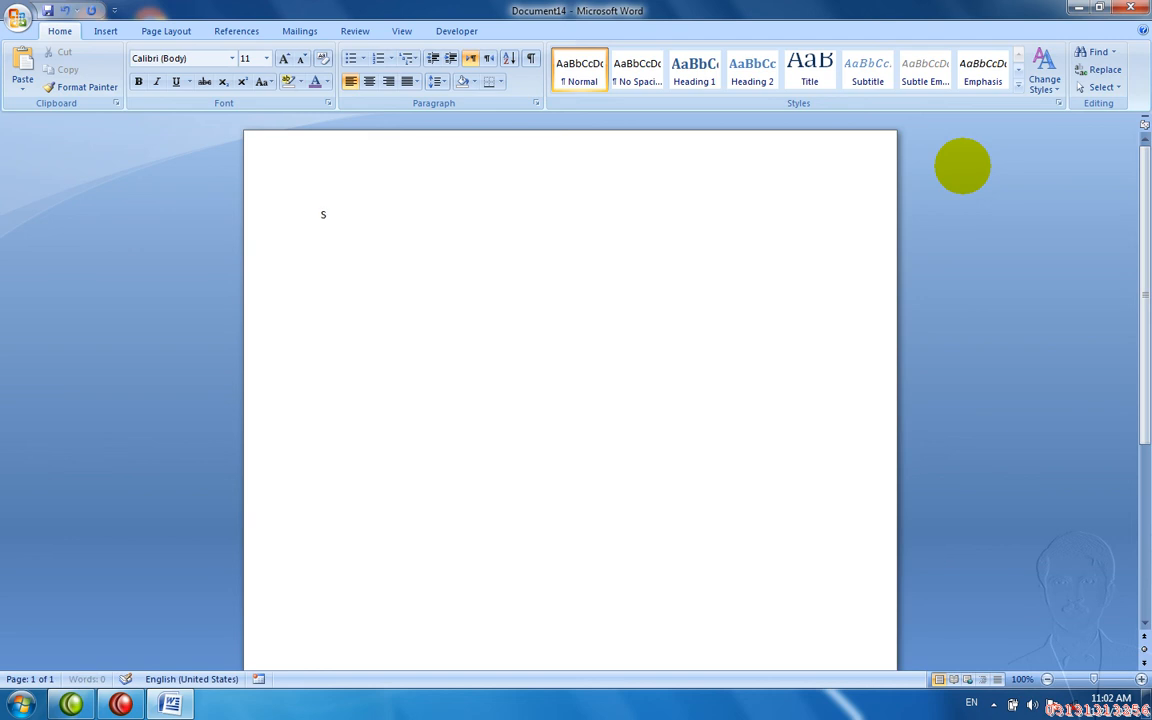
pyautogui.write('chool Paper')
pyautogui.press('Return')
pyautogui.write('=rand()')
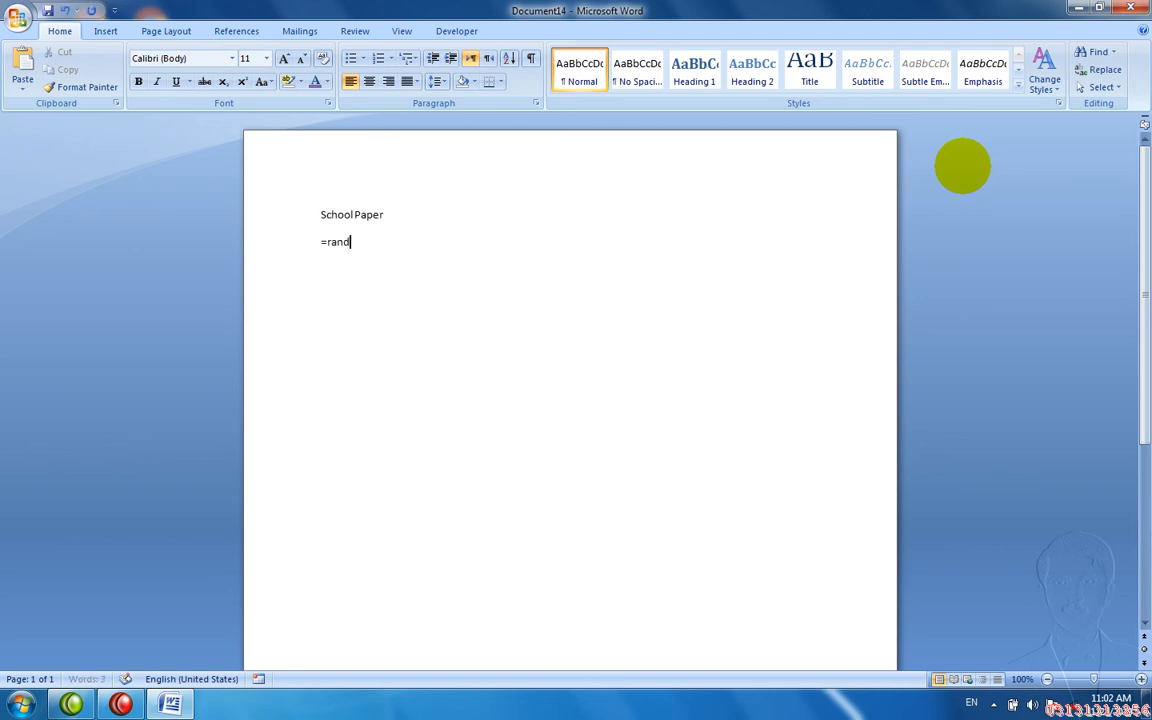
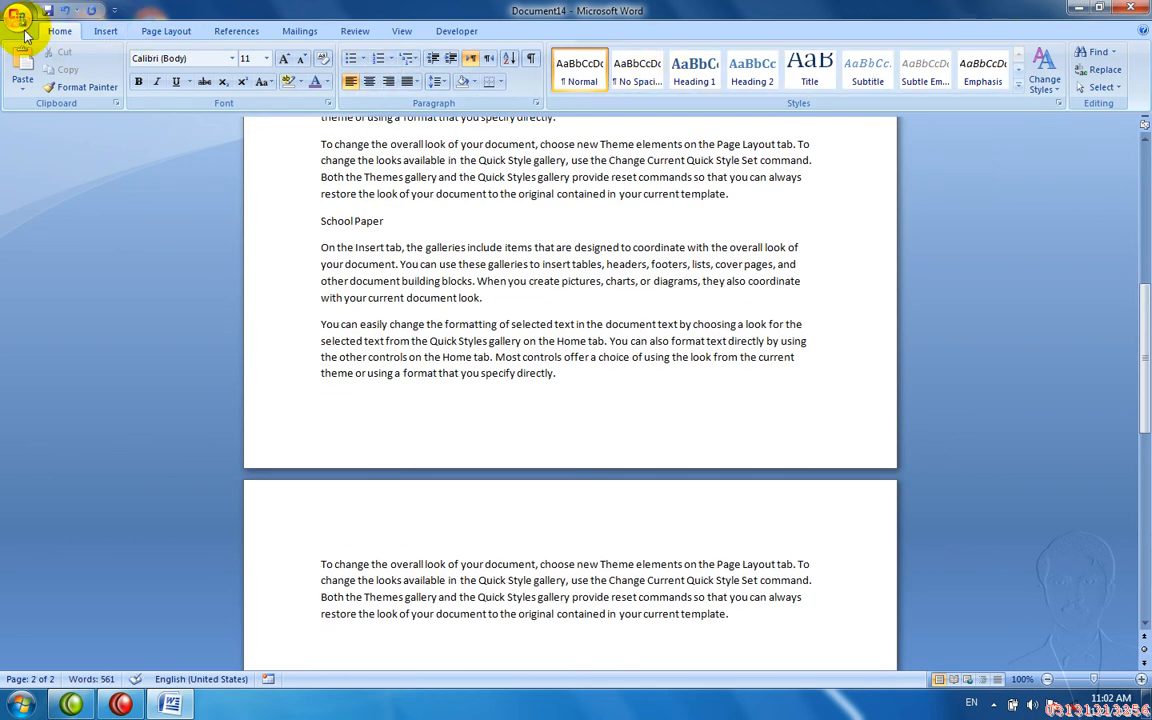
# - Open the Restrict Formatting and Editing pane from Review > Protect Document
pyautogui.click(18, 22)
pyautogui.moveTo(56, 188)
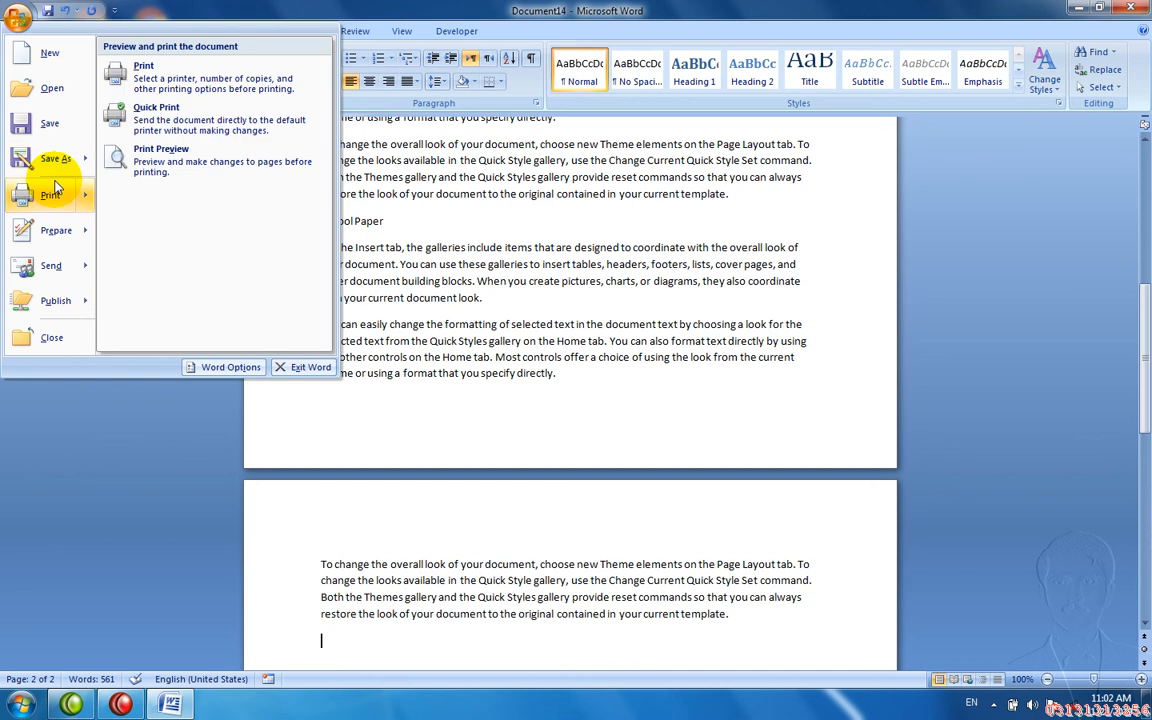
pyautogui.moveTo(52, 230)
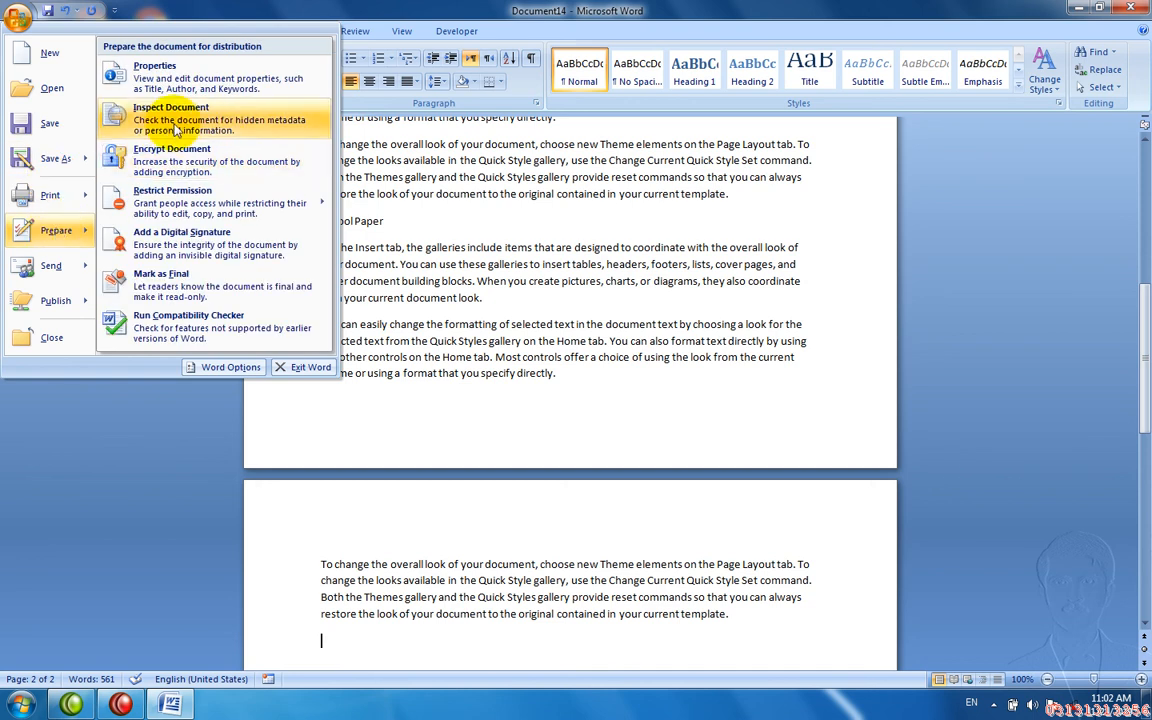
pyautogui.click(485, 143)
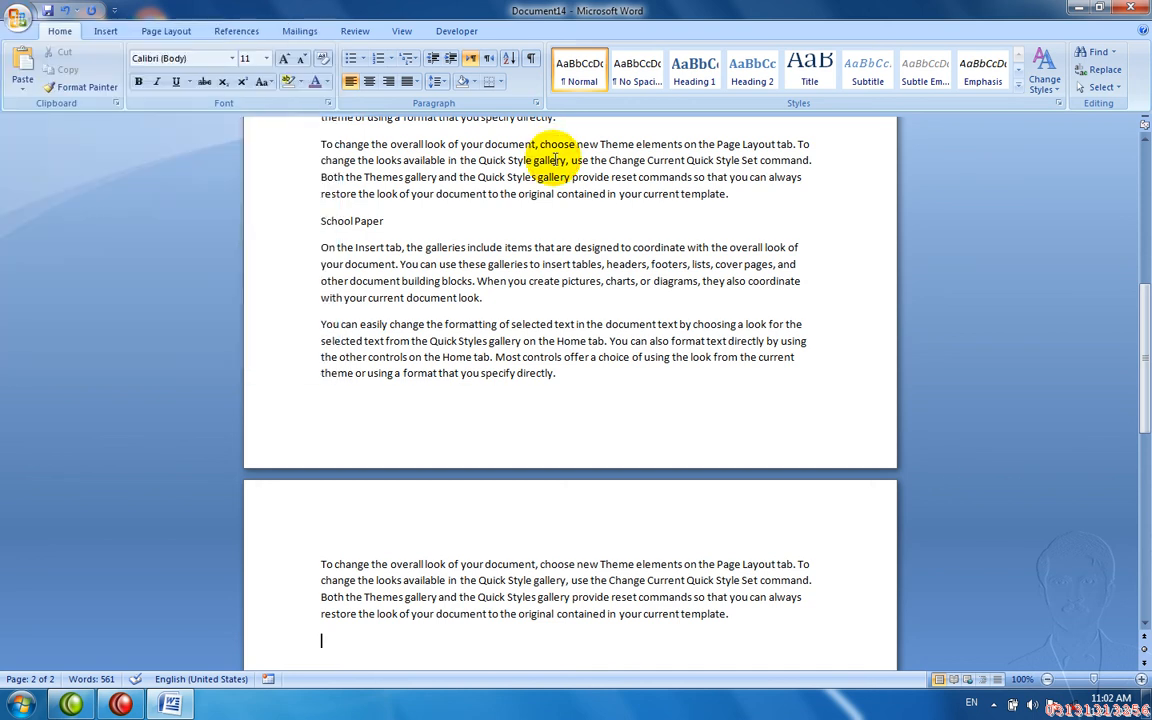
pyautogui.click(362, 28)
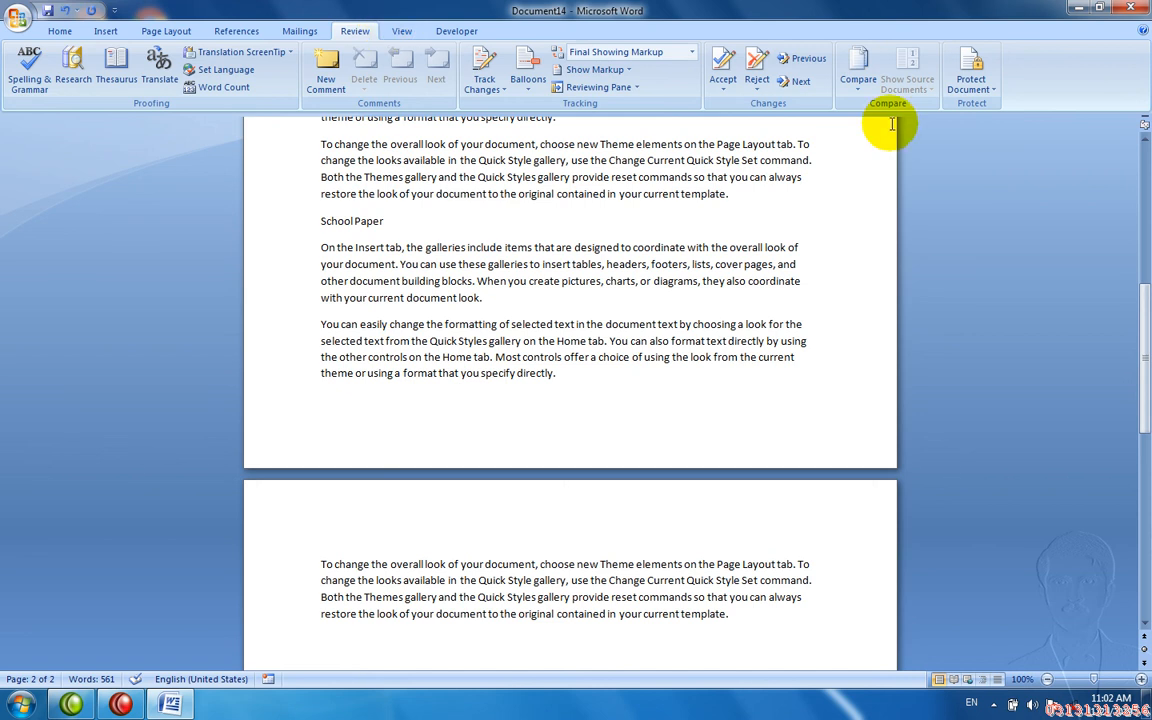
pyautogui.click(968, 68)
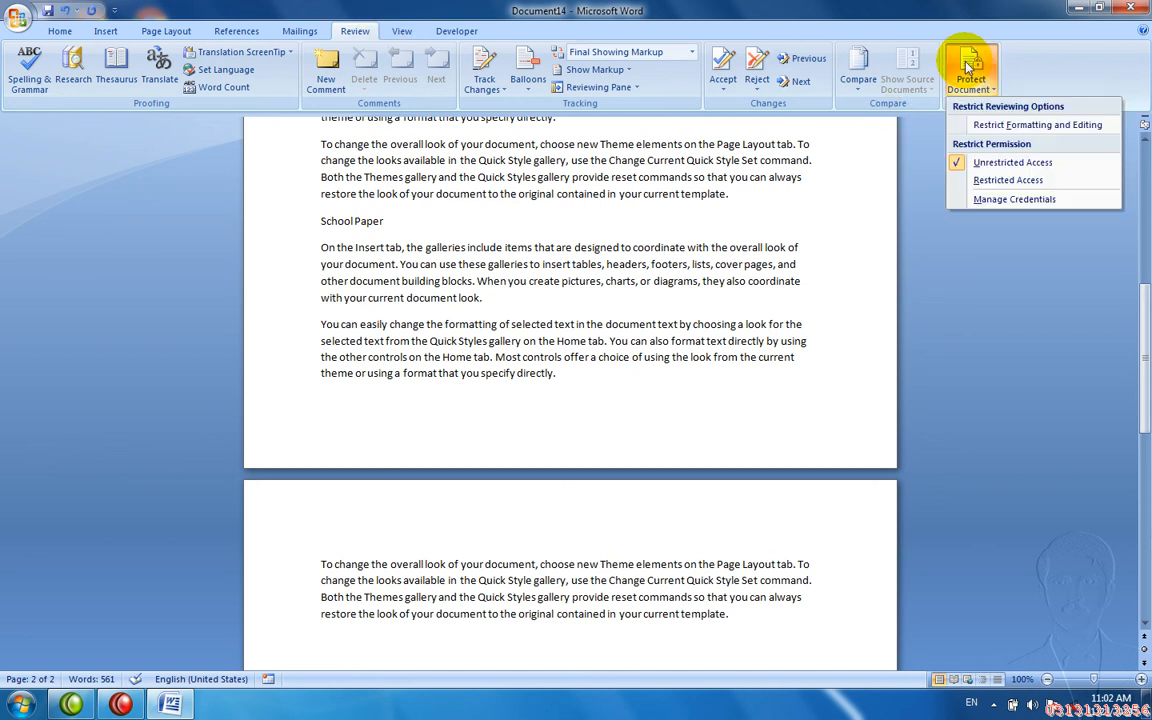
pyautogui.click(989, 130)
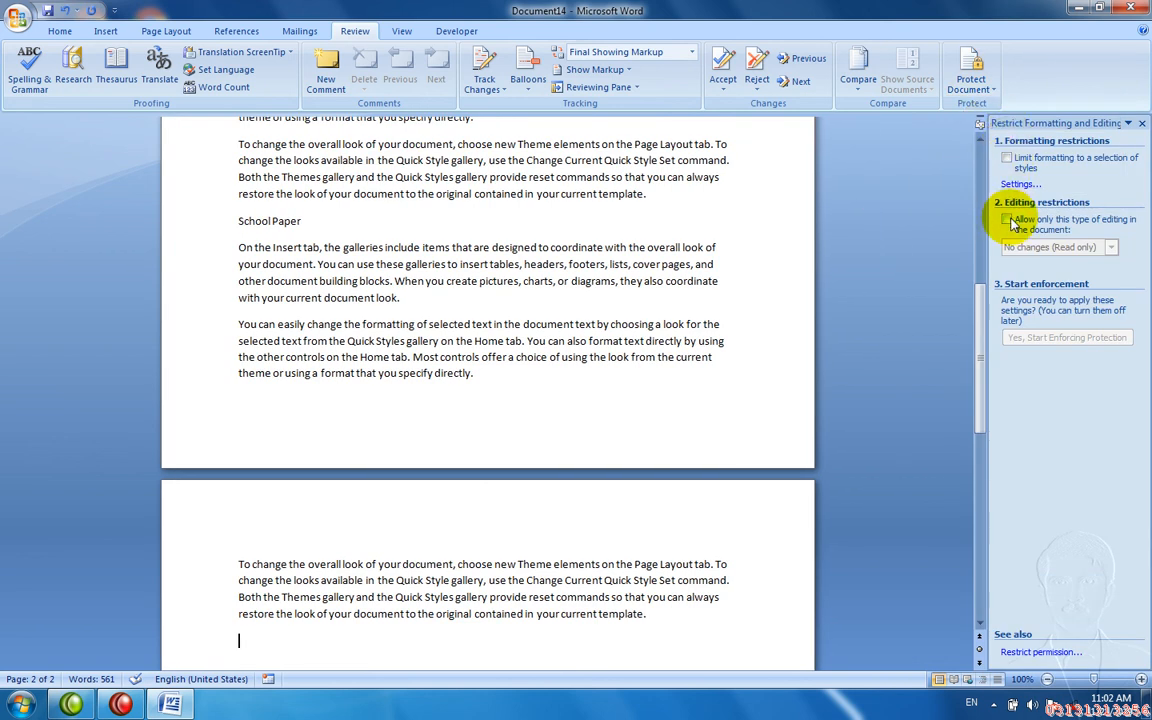
# - Limit editing to No changes (Read only), with an Everyone exception
pyautogui.click(1008, 220)
pyautogui.click(1111, 247)
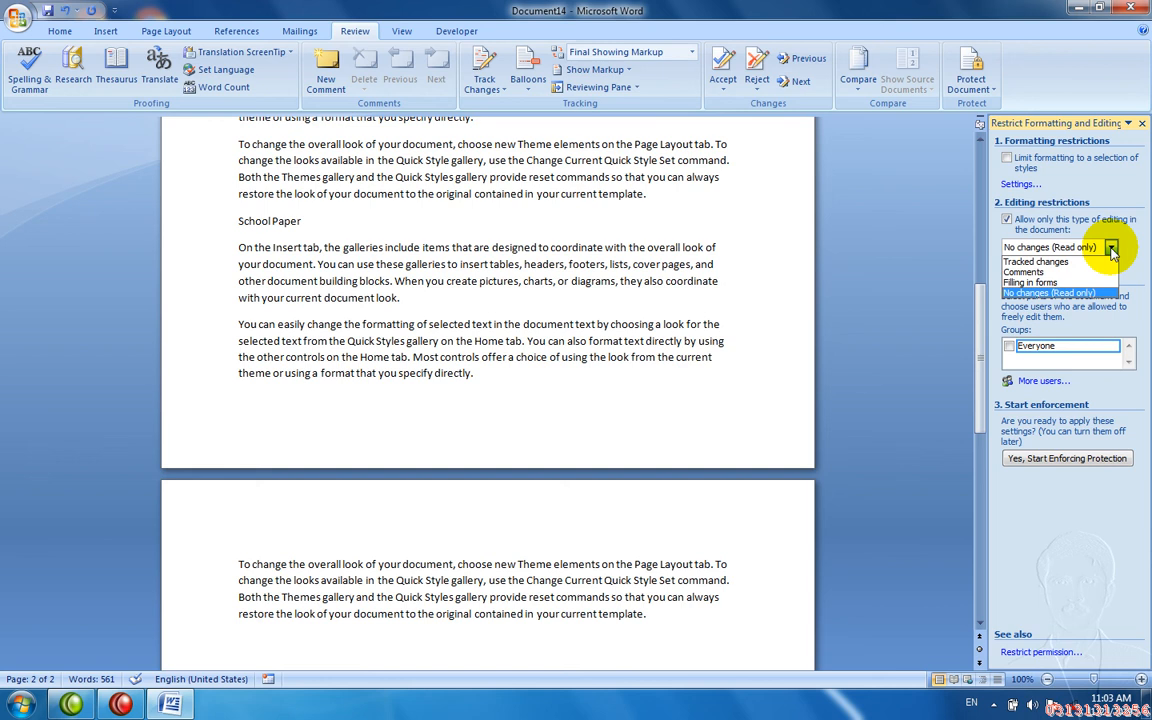
pyautogui.click(1080, 292)
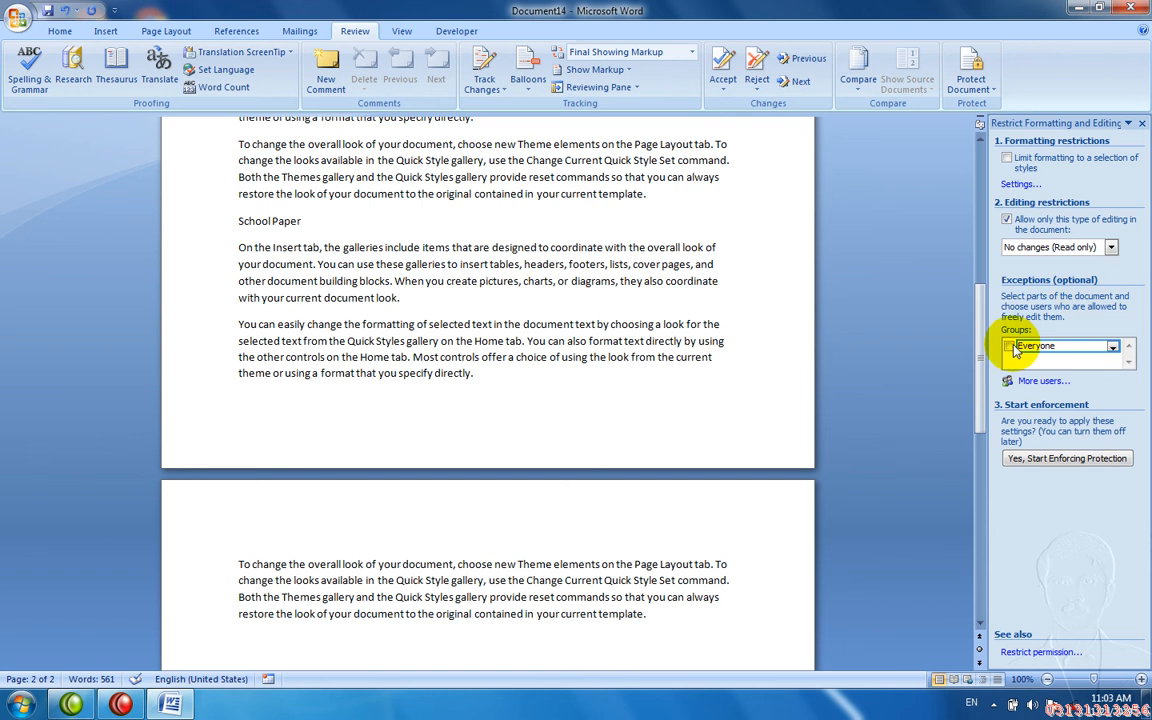
pyautogui.click(1012, 348)
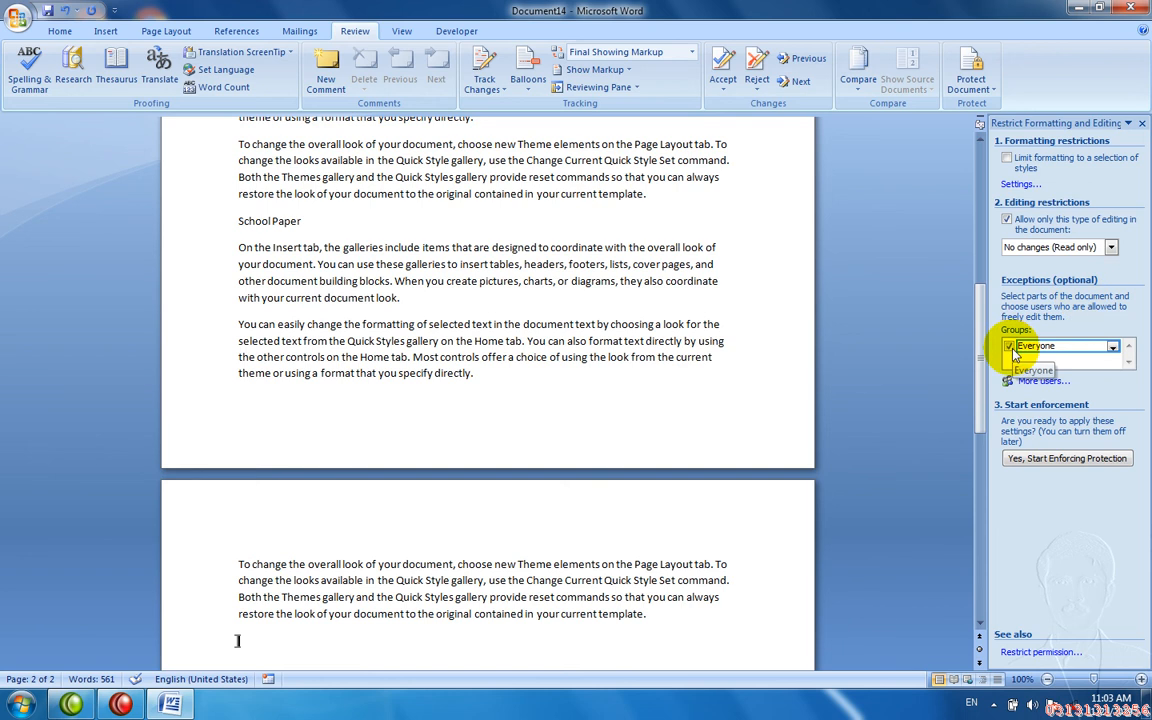
# - Start enforcing protection with a password, then bring up saving the document
pyautogui.click(1038, 460)
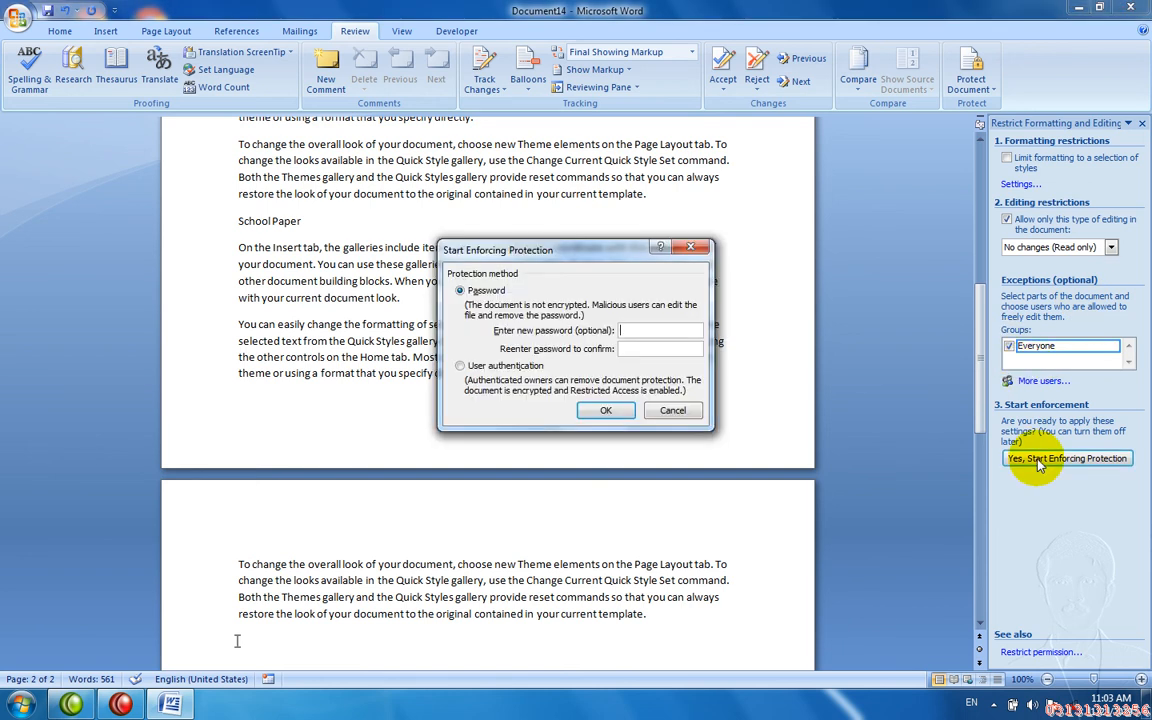
pyautogui.write('12')
pyautogui.press('Return')
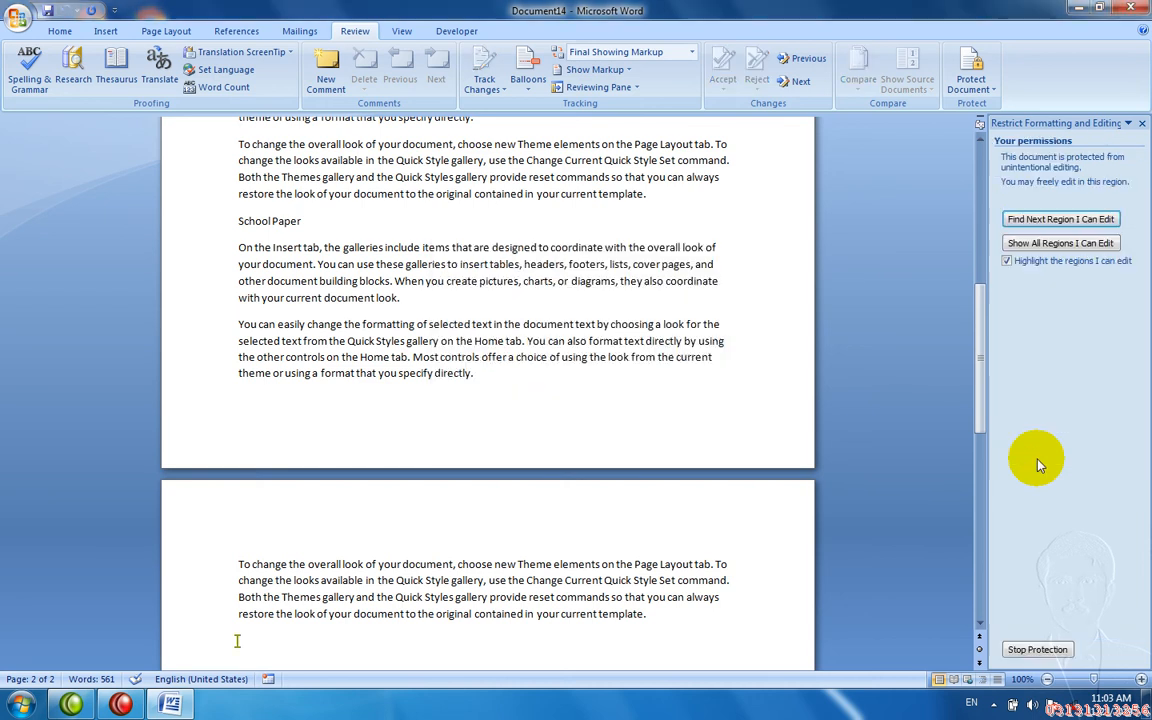
pyautogui.hotkey('ctrl', 's')
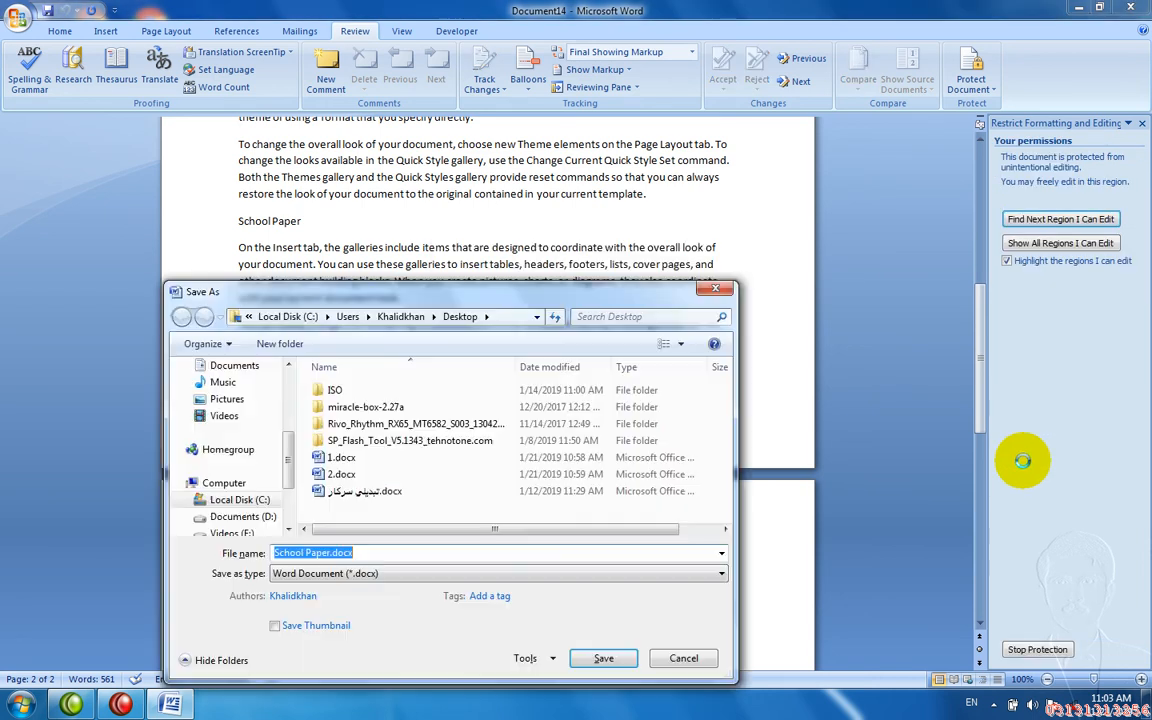
# - Save as School Paper.docx, then stop protection by entering the password
pyautogui.click(288, 365)
pyautogui.click(288, 365)
pyautogui.click(288, 365)
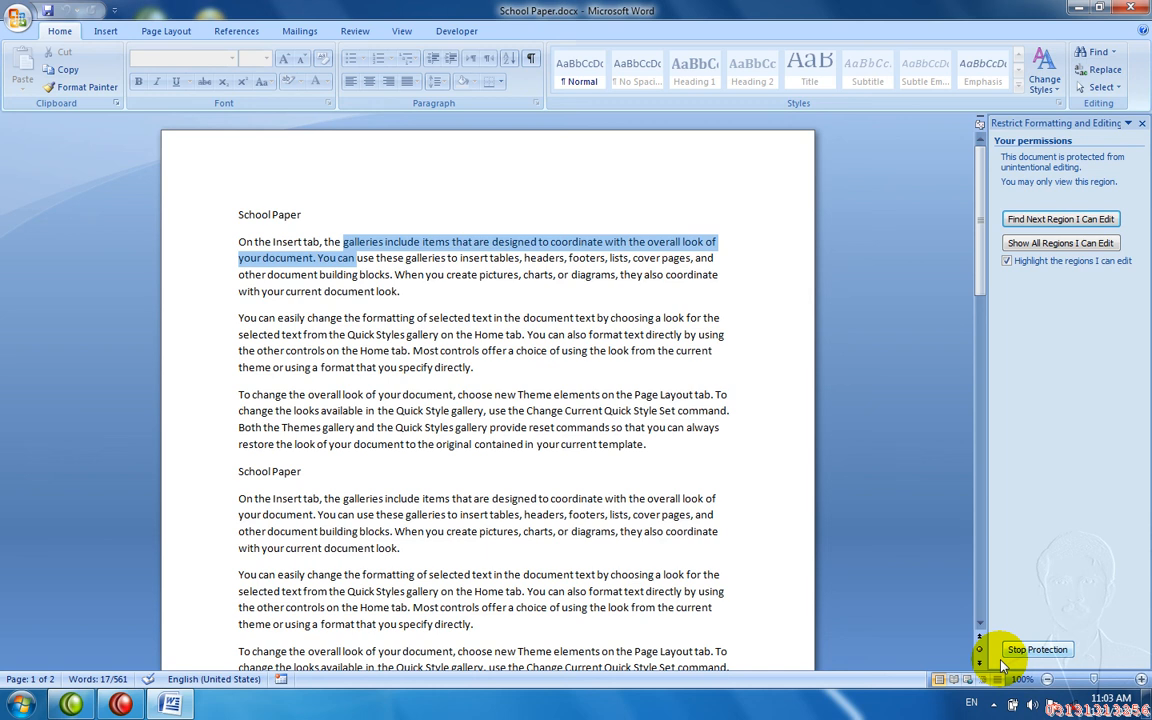
pyautogui.click(1022, 650)
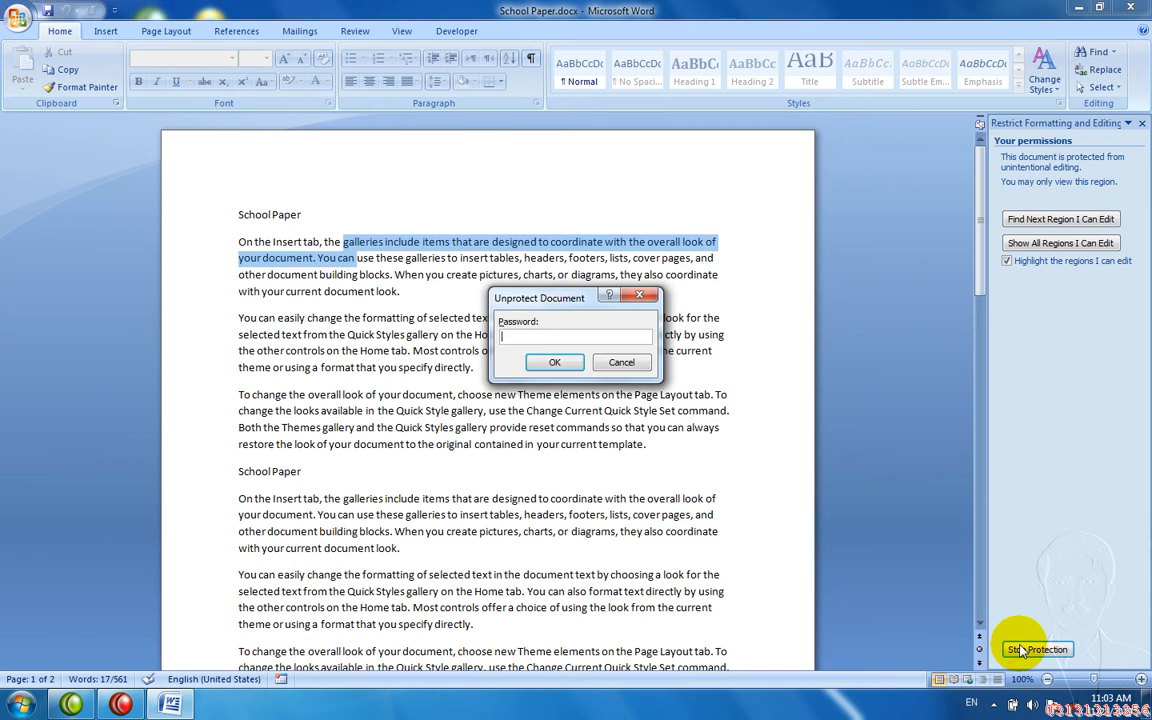
pyautogui.write('123')
pyautogui.press('Return')
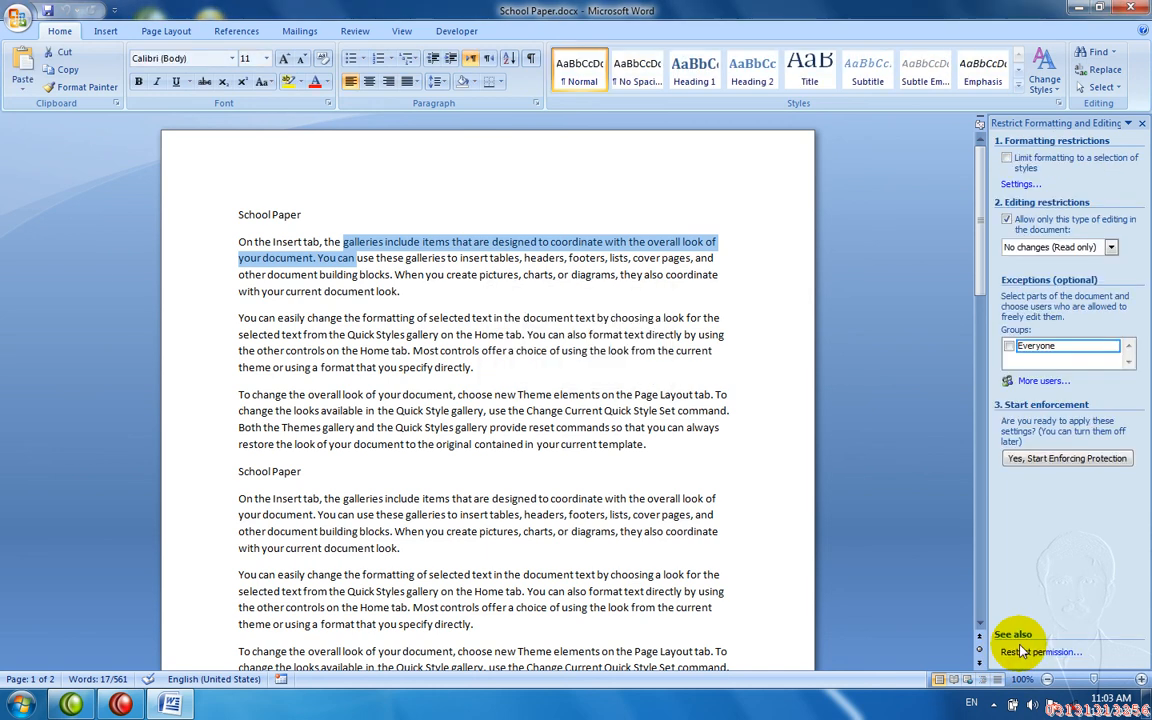
# - Type test text, make a passage bold, underlined and yellow-highlighted, then close without saving
pyautogui.write('ds')
pyautogui.click(540, 532)
pyautogui.write('dsfdsfsd')
pyautogui.moveTo(558, 514); pyautogui.dragTo(380, 342)
pyautogui.hotkey('ctrl', 'b')
pyautogui.hotkey('ctrl', 'u')
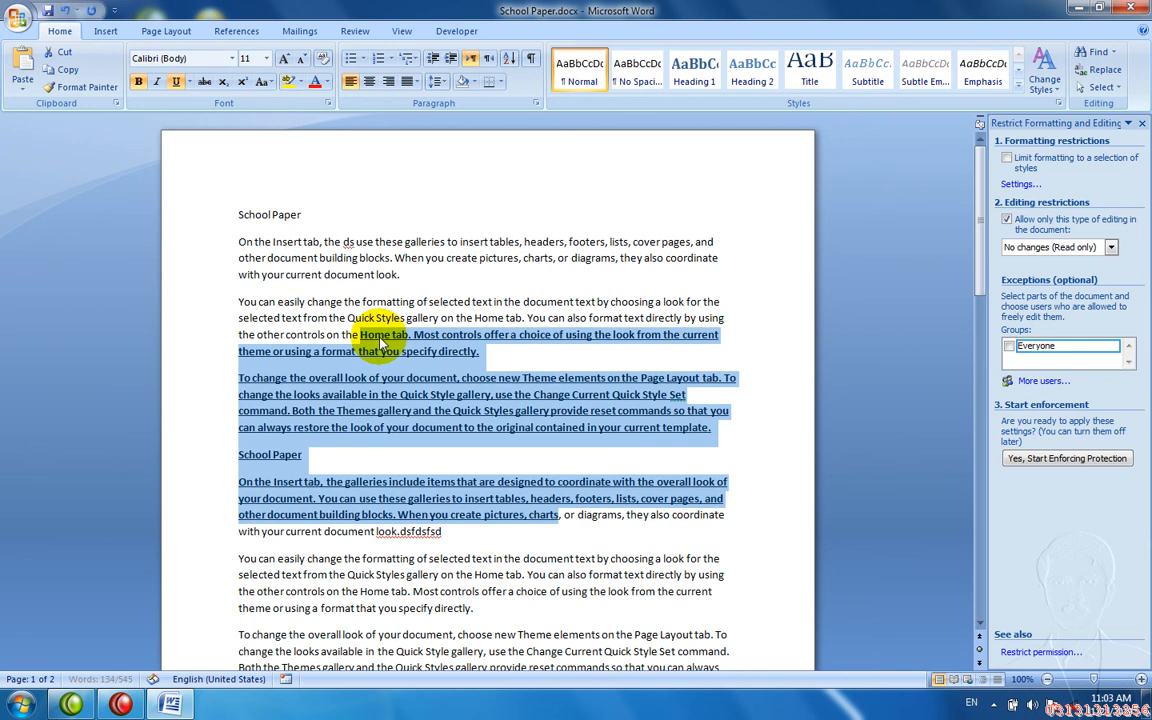
pyautogui.click(288, 80)
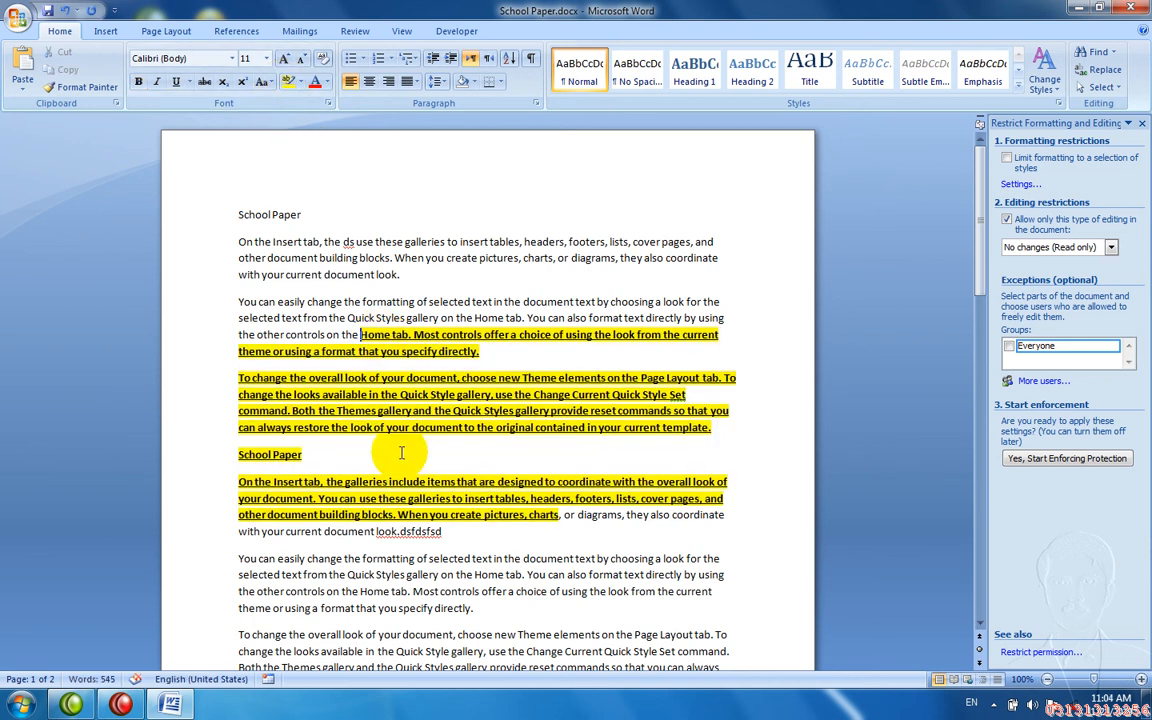
pyautogui.hotkey('ctrl', 'w')
pyautogui.press('Right')
pyautogui.press('Return')
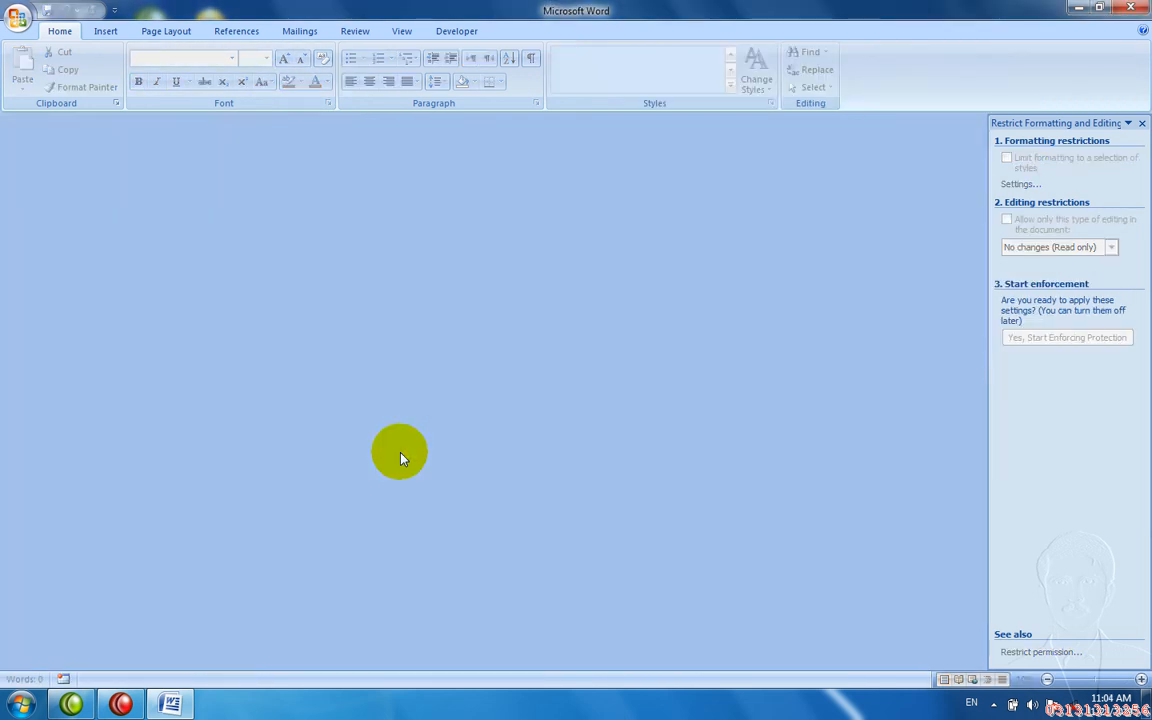
# - Create a new document filled with =rand() sample paragraphs
pyautogui.hotkey('ctrl', 'n')
pyautogui.write('=rand()')
pyautogui.press('Return')
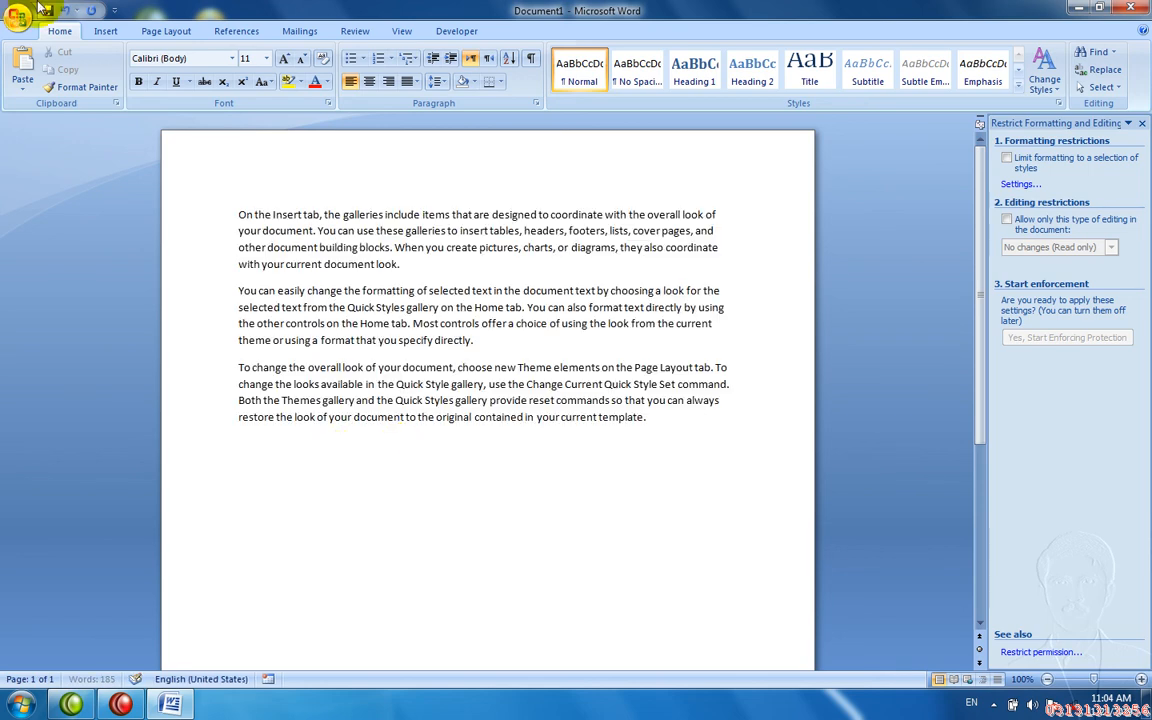
# - Encrypt the document with a password, entering it twice to confirm
pyautogui.click(36, 15)
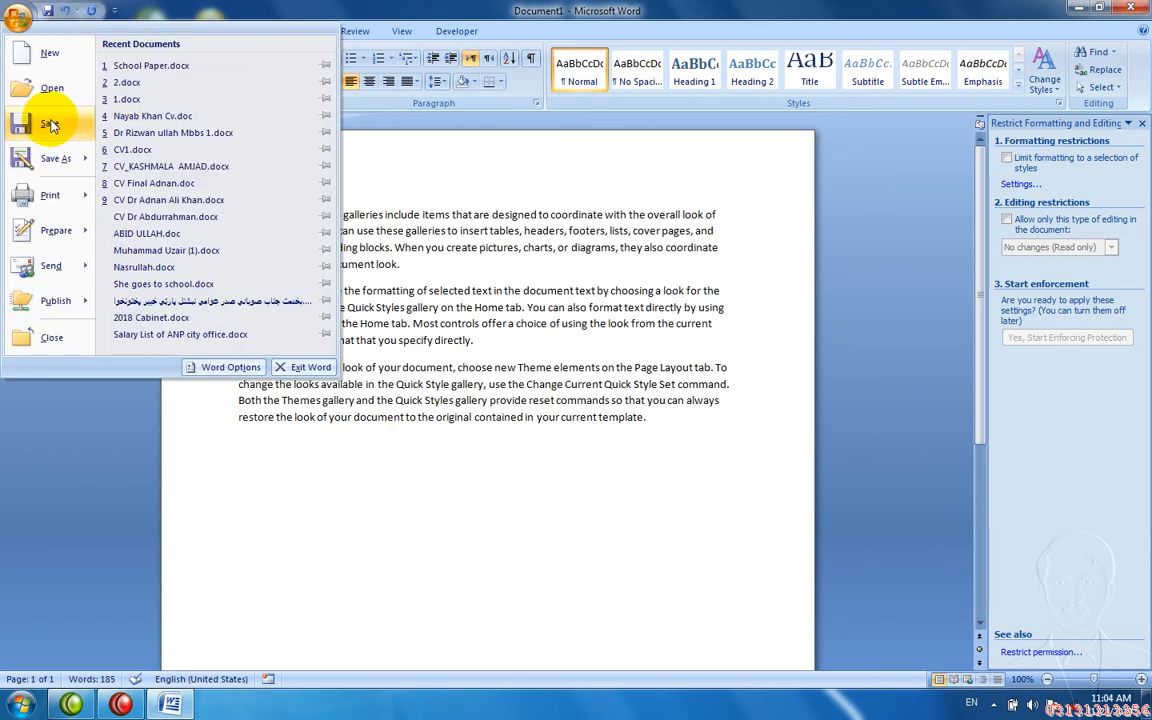
pyautogui.moveTo(57, 173)
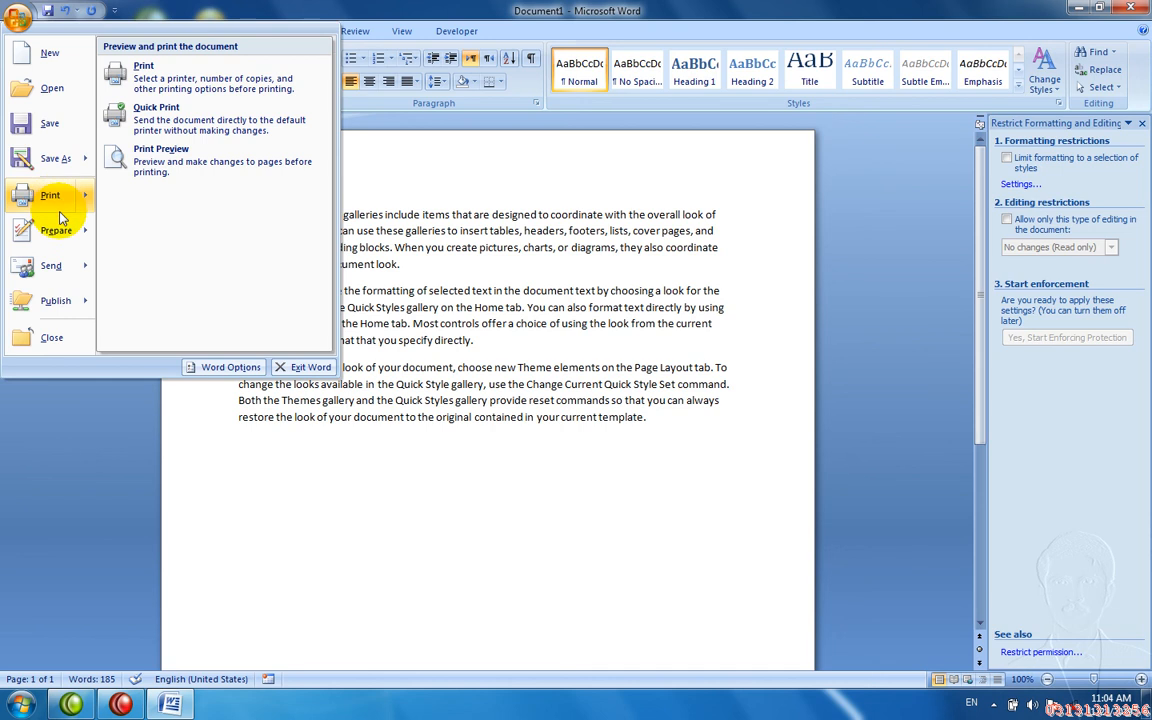
pyautogui.moveTo(56, 230)
pyautogui.click(173, 155)
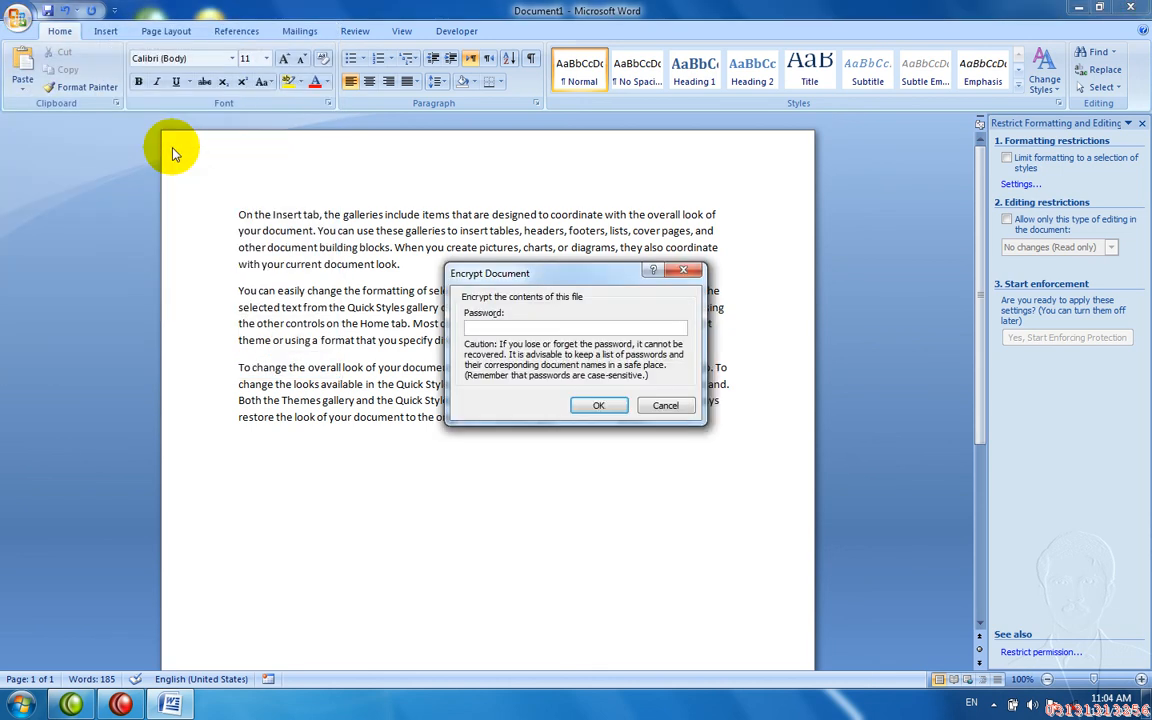
pyautogui.write('1234')
pyautogui.press('Return')
pyautogui.write('1')
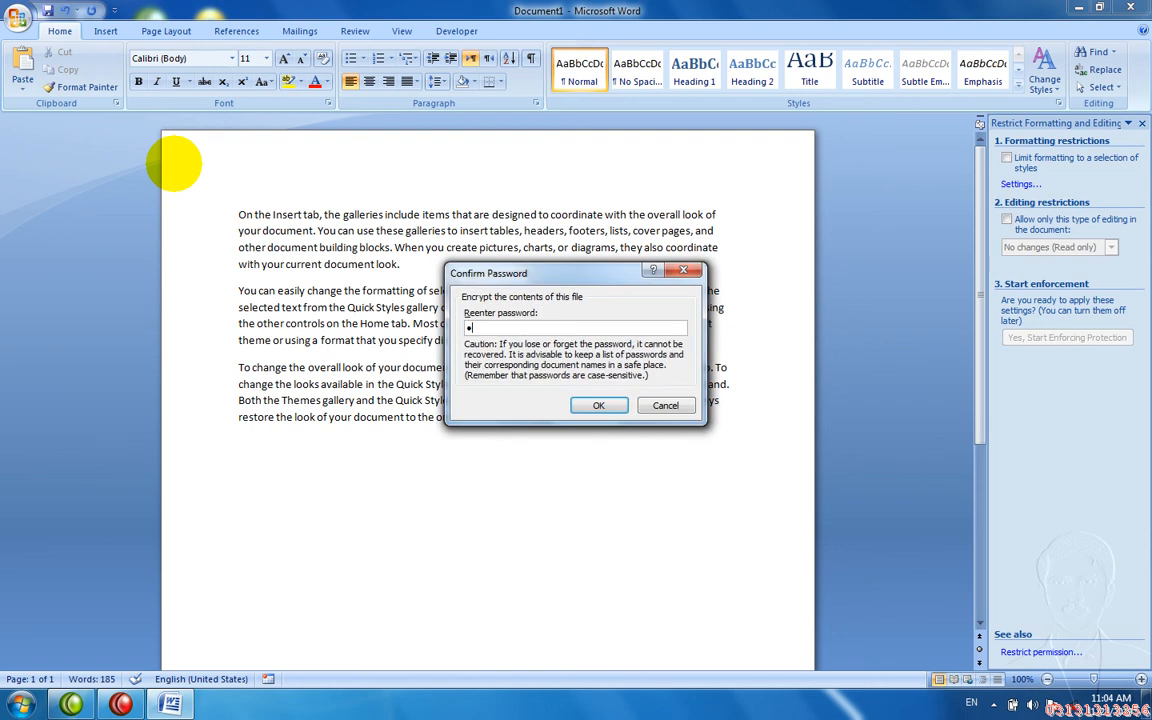
pyautogui.write('234')
pyautogui.press('Return')
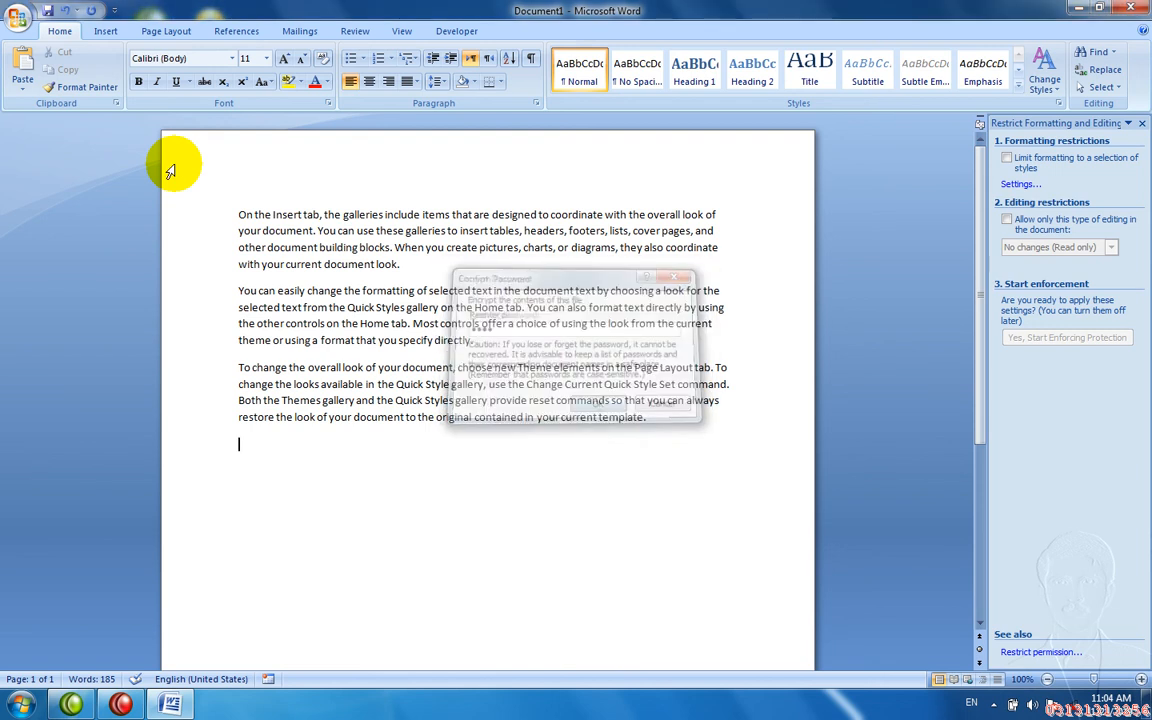
# - Save it to the Desktop as On the Insert tab.docx and close Word
pyautogui.press('F12')
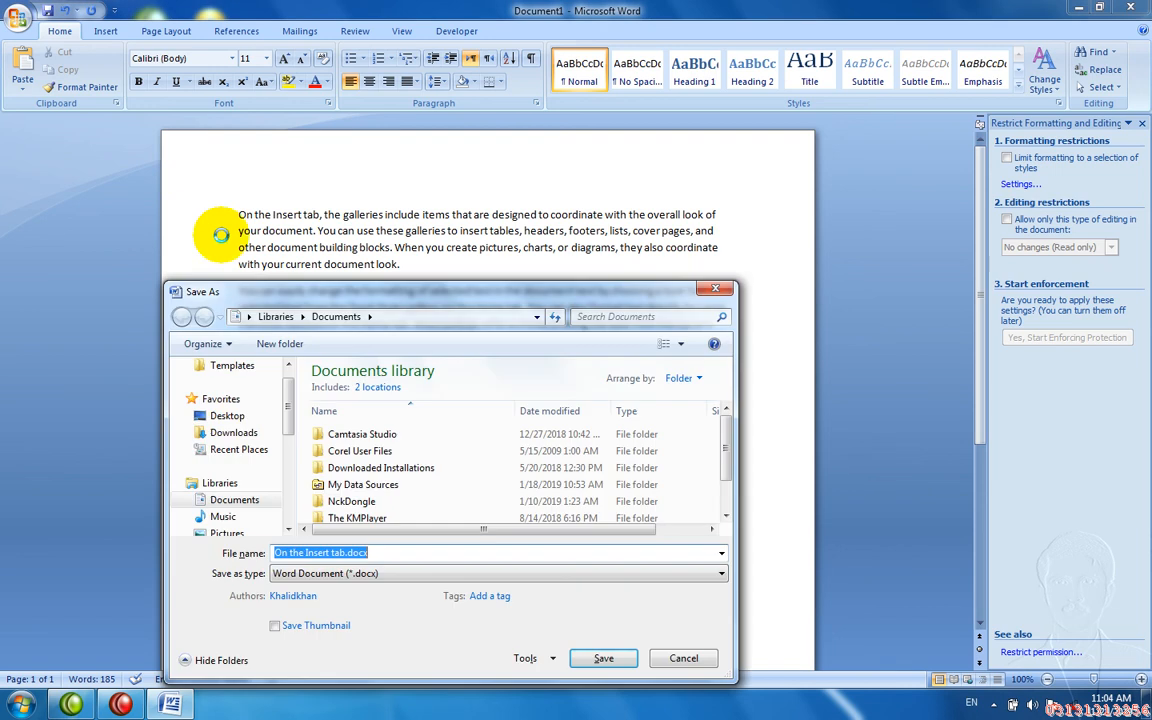
pyautogui.click(246, 416)
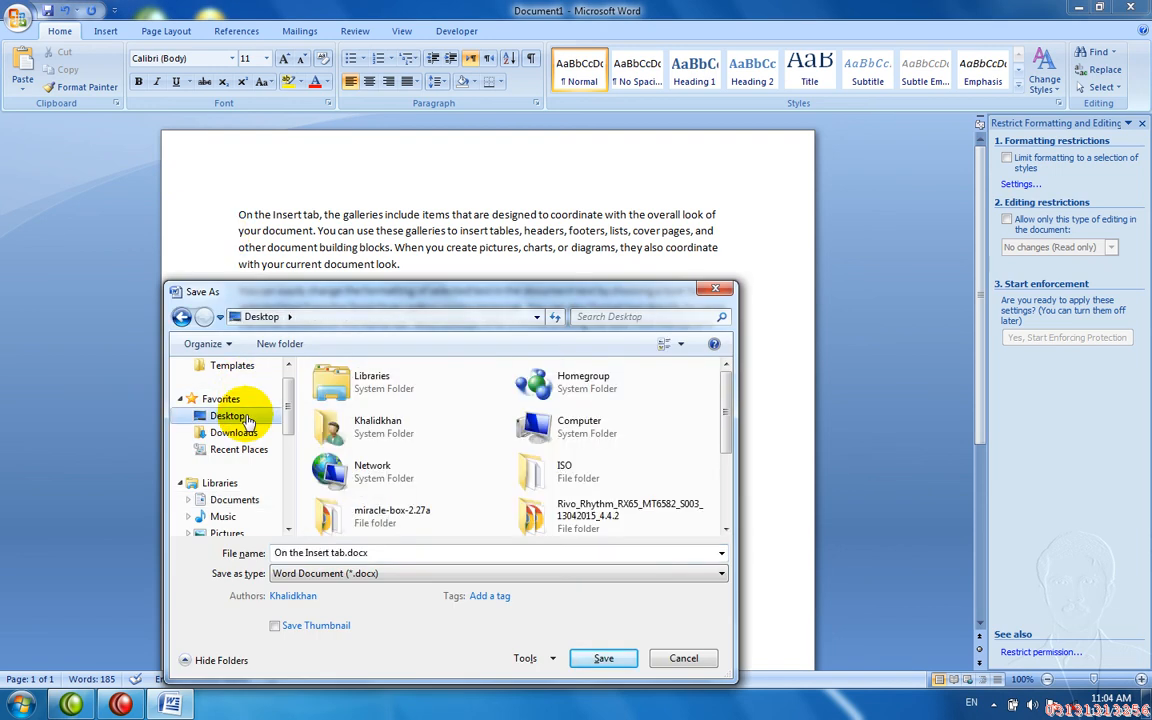
pyautogui.click(583, 657)
pyautogui.hotkey('alt', 'F4')
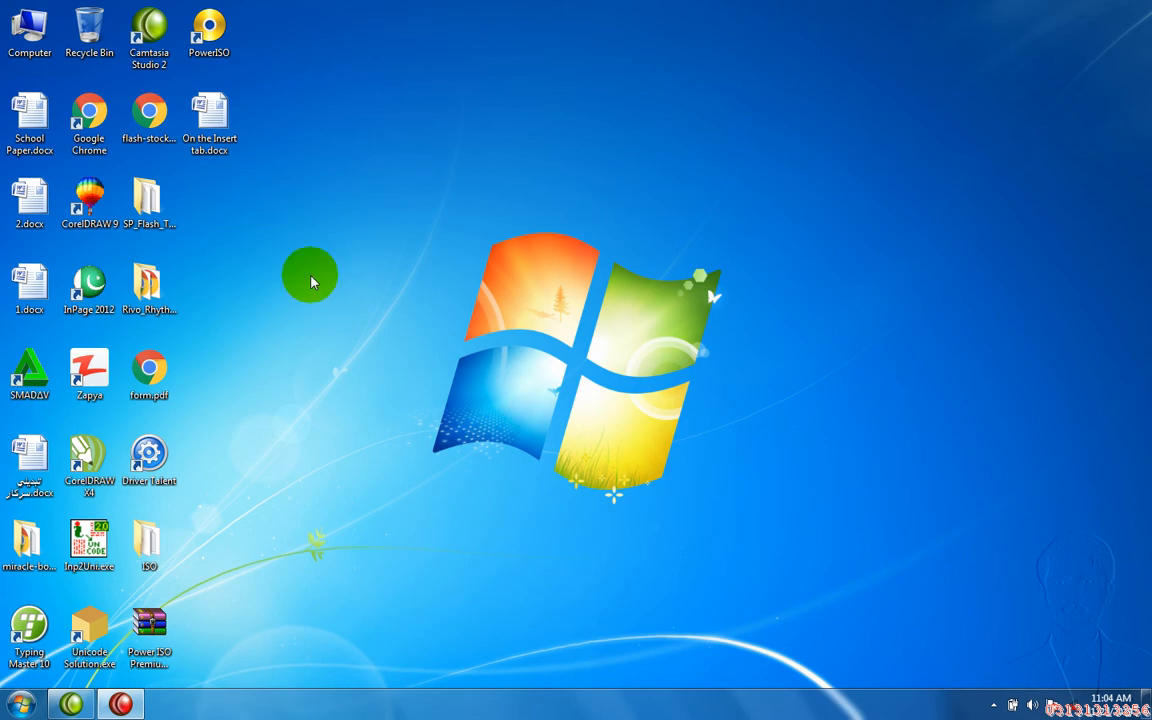
# - Open On the Insert tab.docx with its password, close it, and relaunch Word via Run (winword)
pyautogui.click(222, 136)
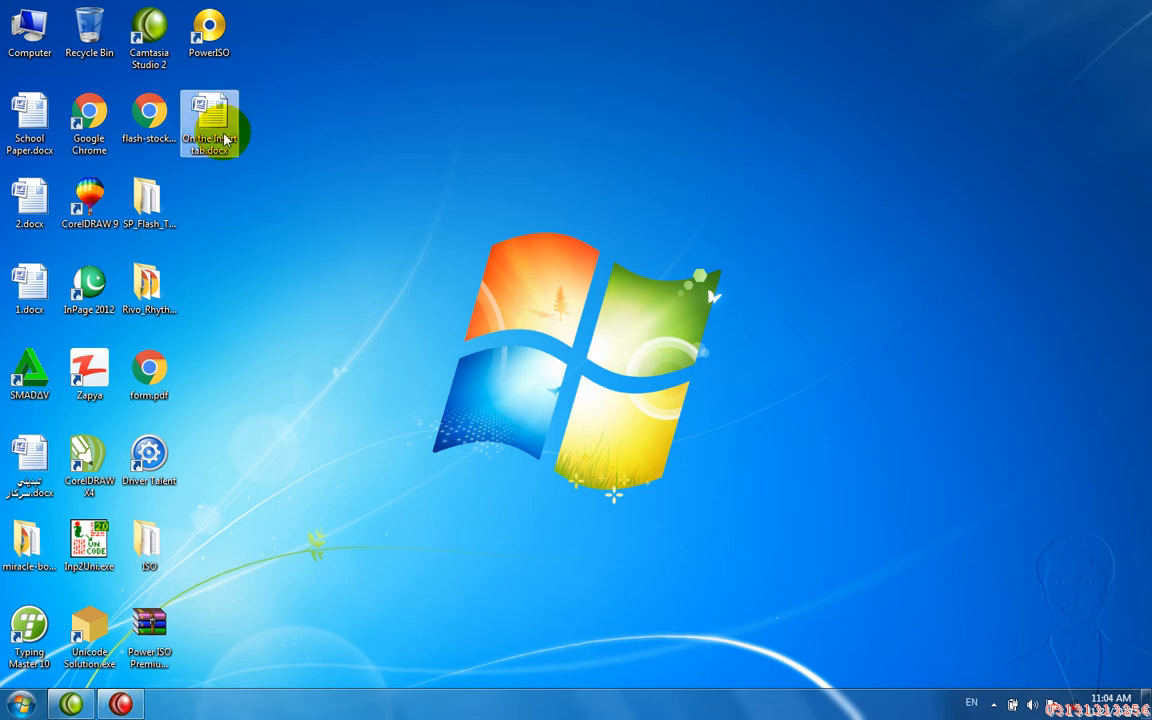
pyautogui.doubleClick(224, 138)
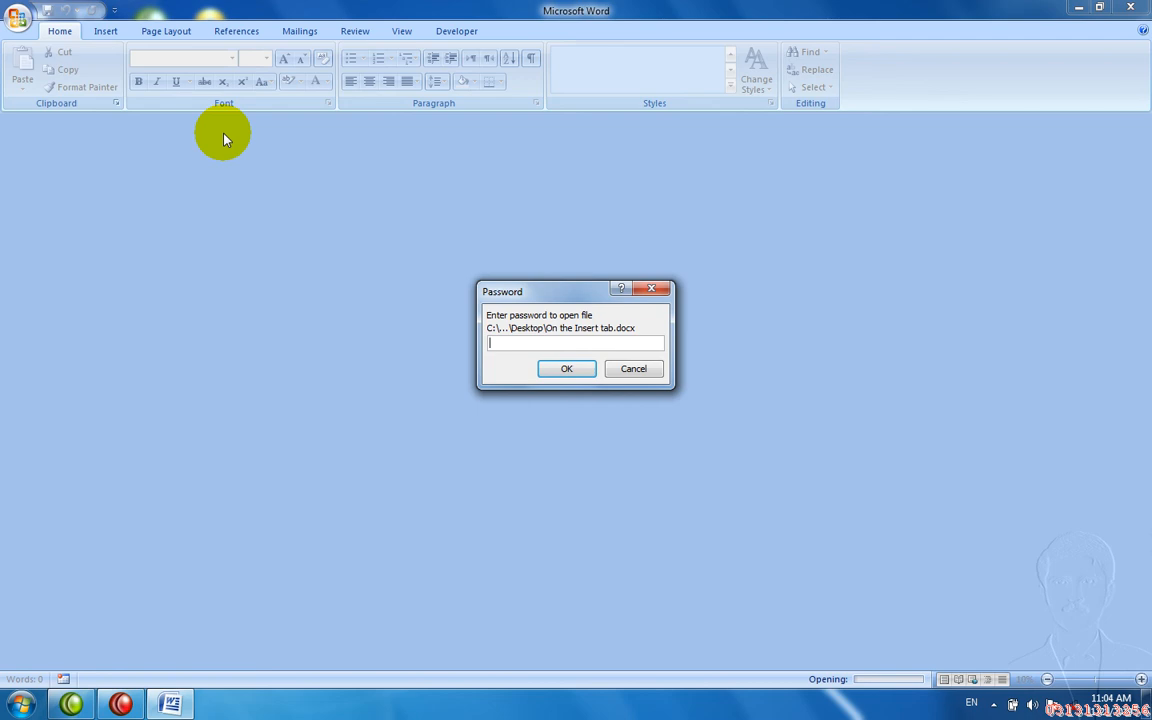
pyautogui.write('••••')
pyautogui.press('Return')
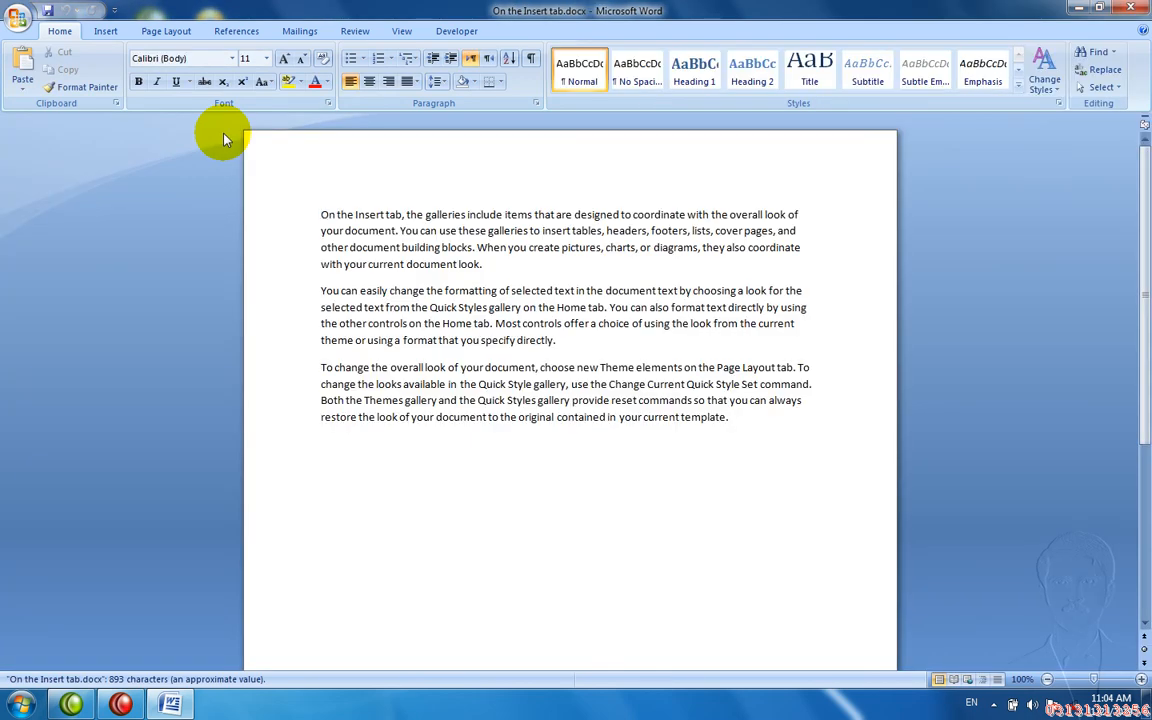
pyautogui.hotkey('alt', 'F4')
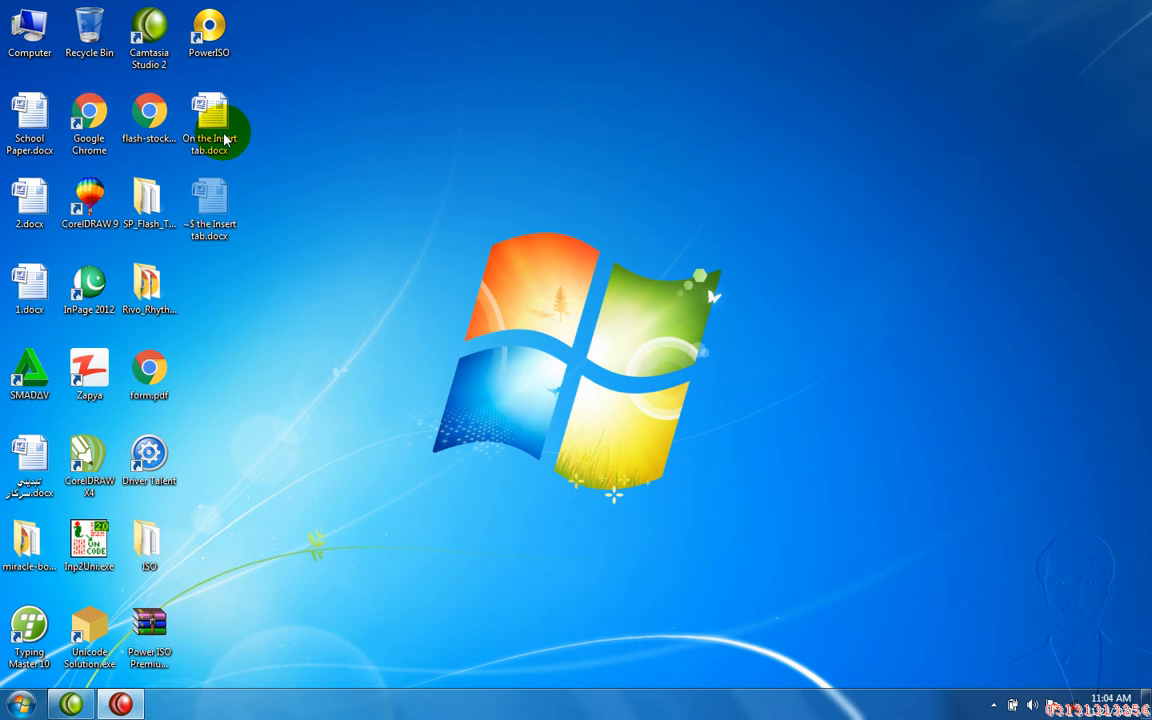
pyautogui.press('super+r')
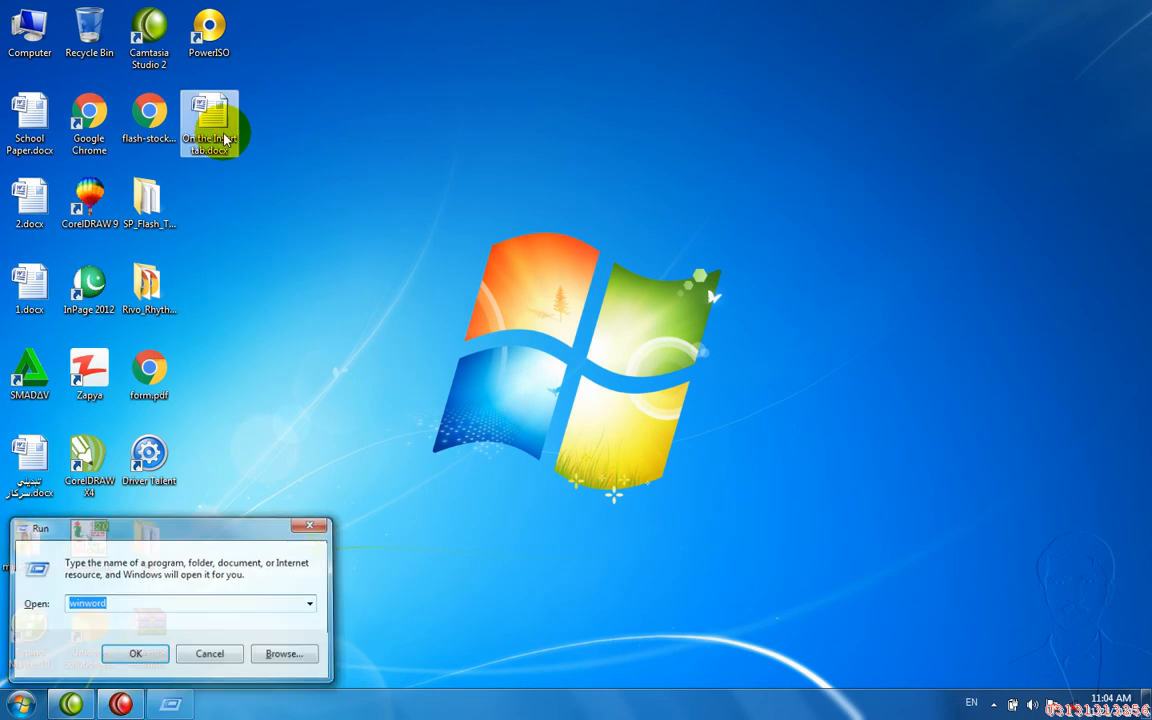
pyautogui.press('Return')
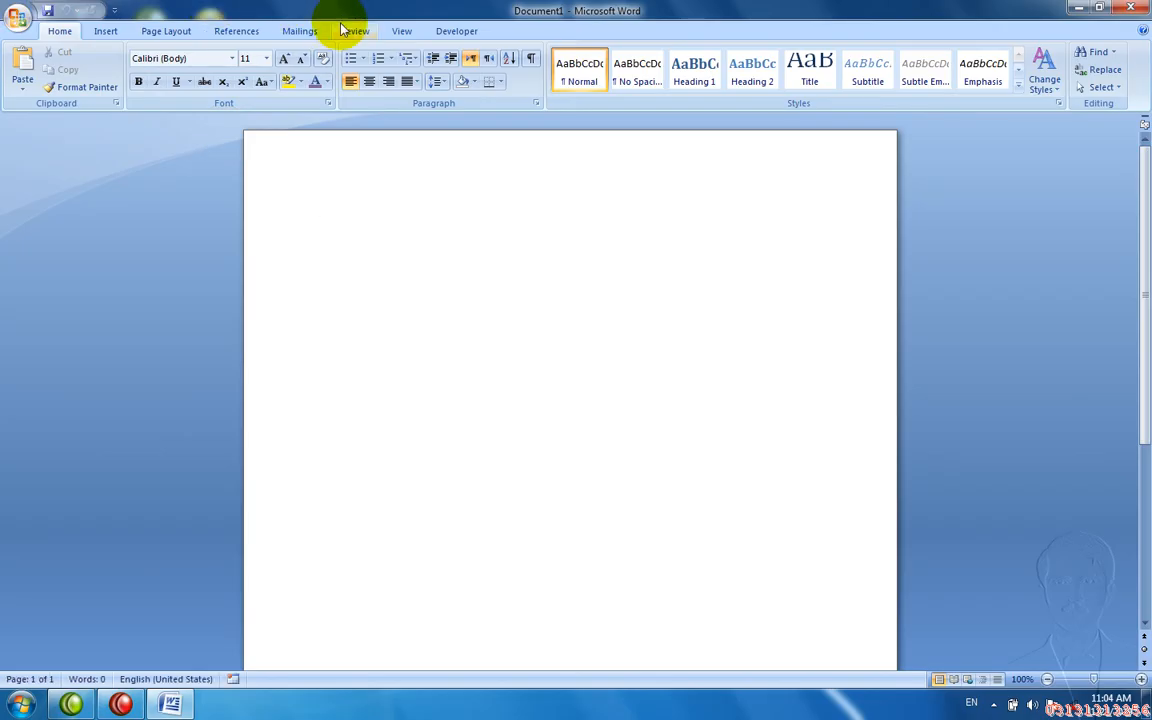
# - Move through the Review and View tabs to the Developer tab
pyautogui.click(342, 30)
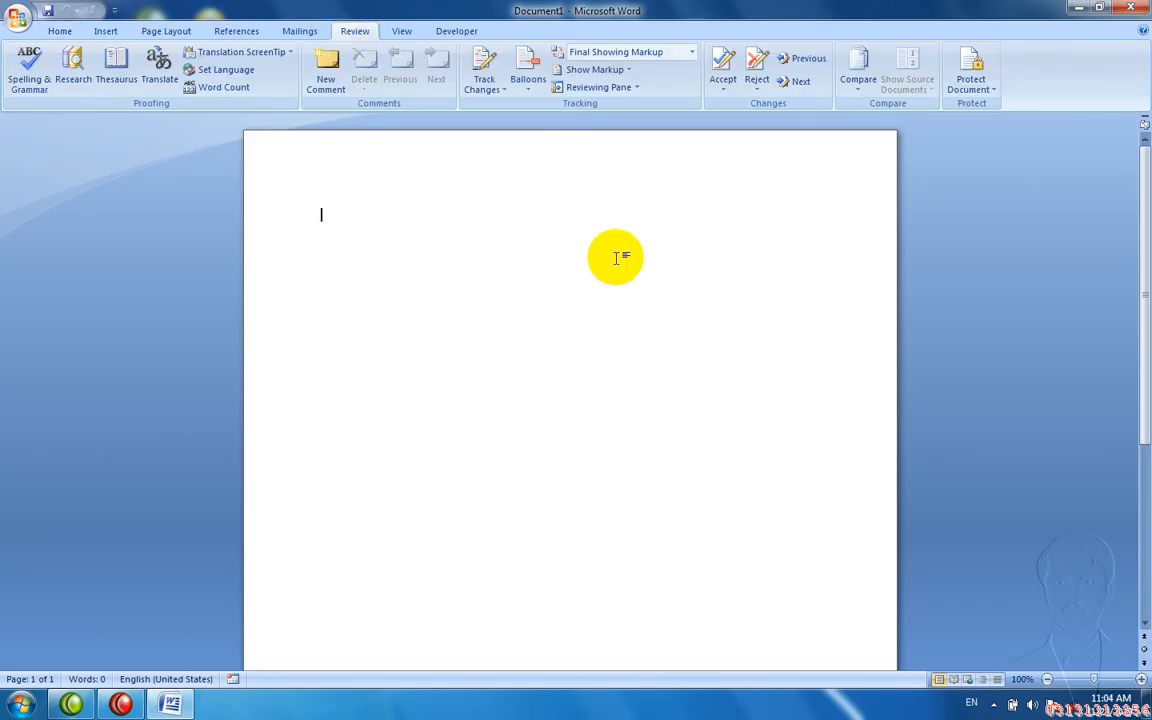
pyautogui.click(403, 31)
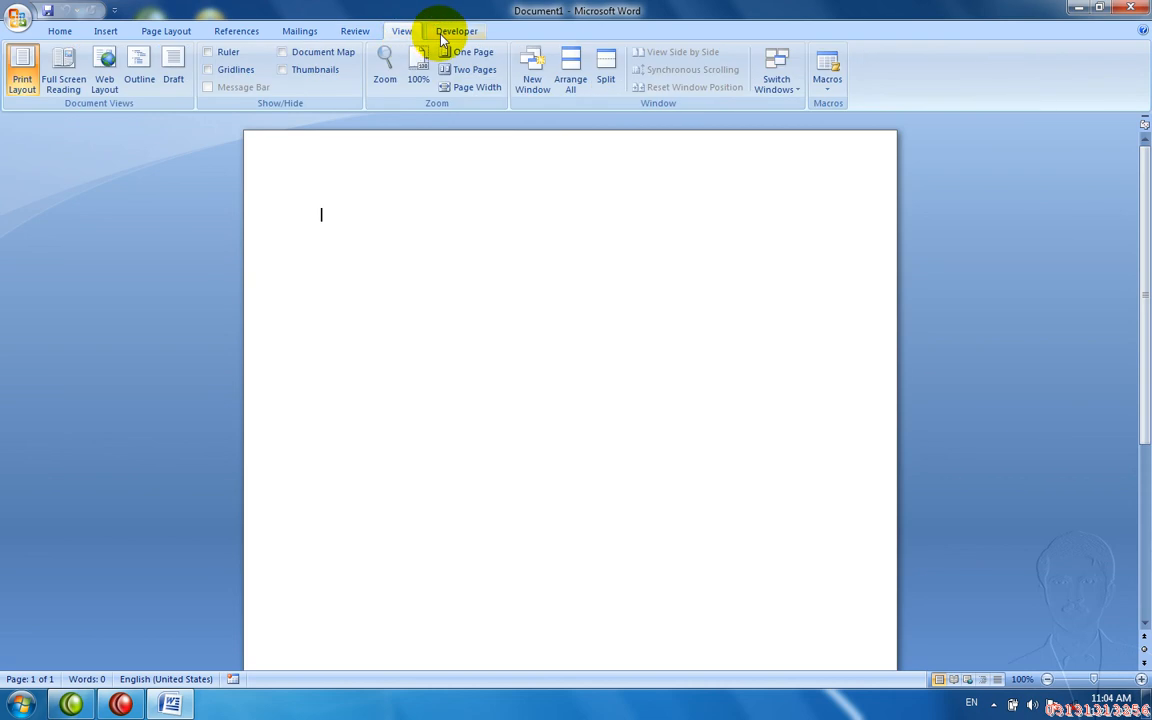
pyautogui.click(444, 33)
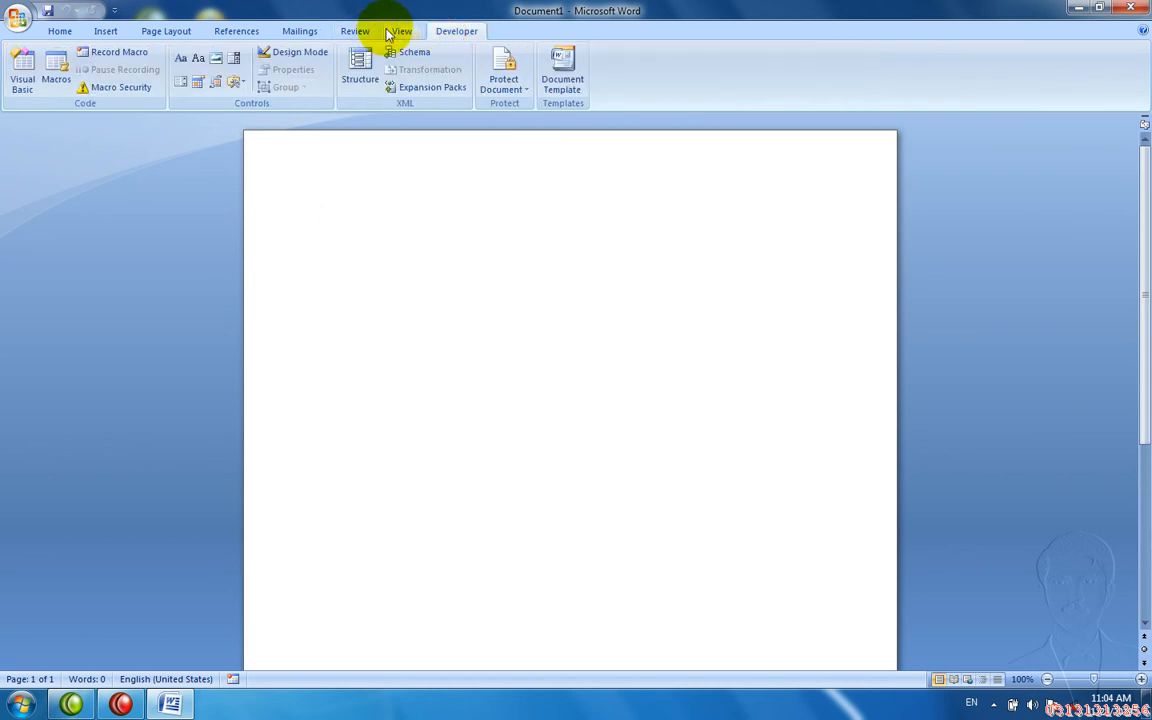